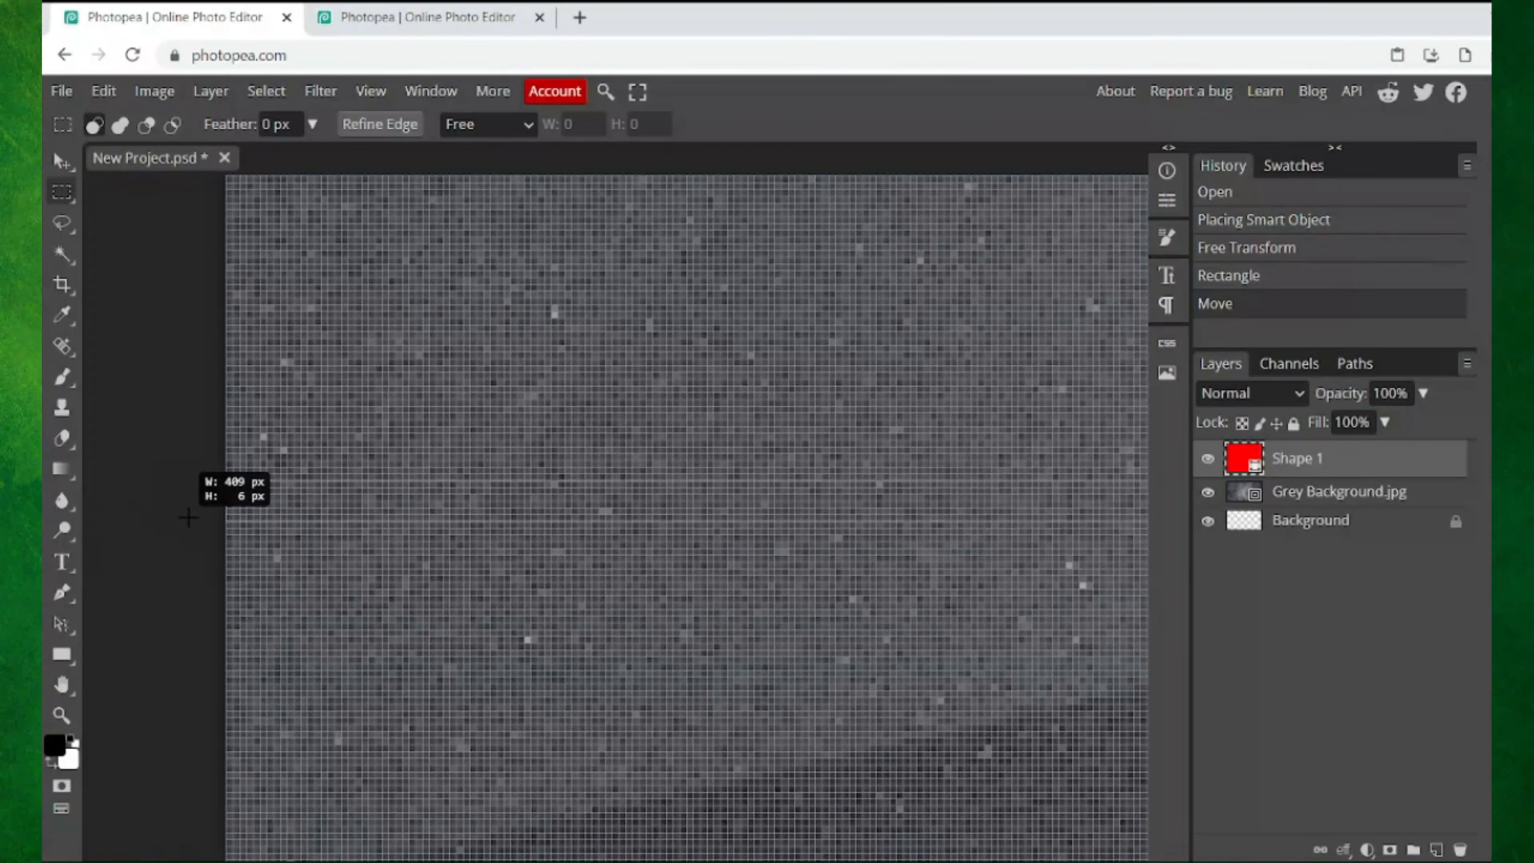
Step: Undo the rectangular selection drawn out to the canvas's left edge
click(101, 92)
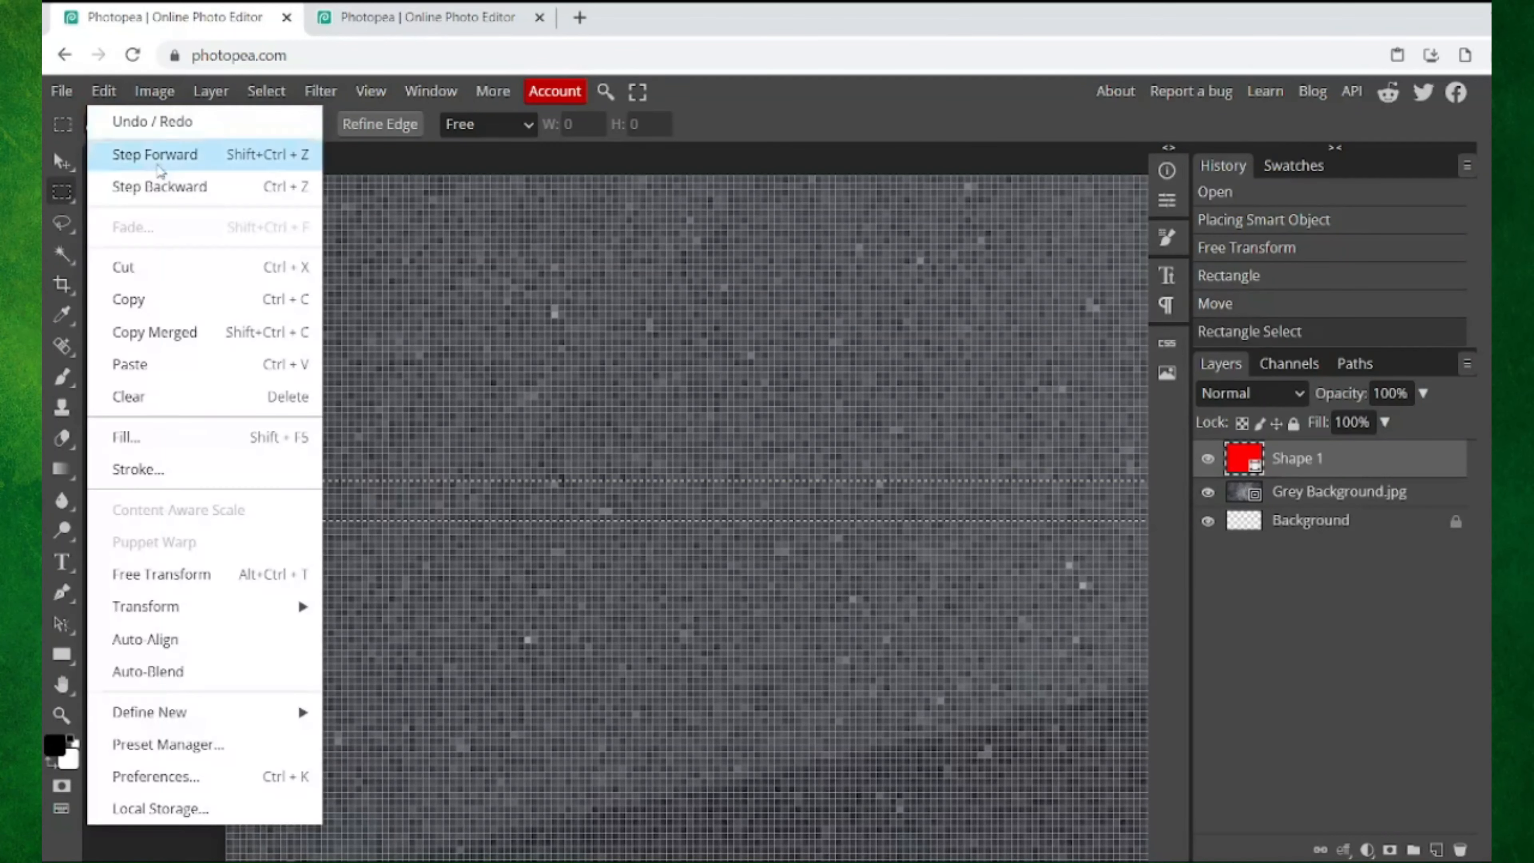
click(170, 183)
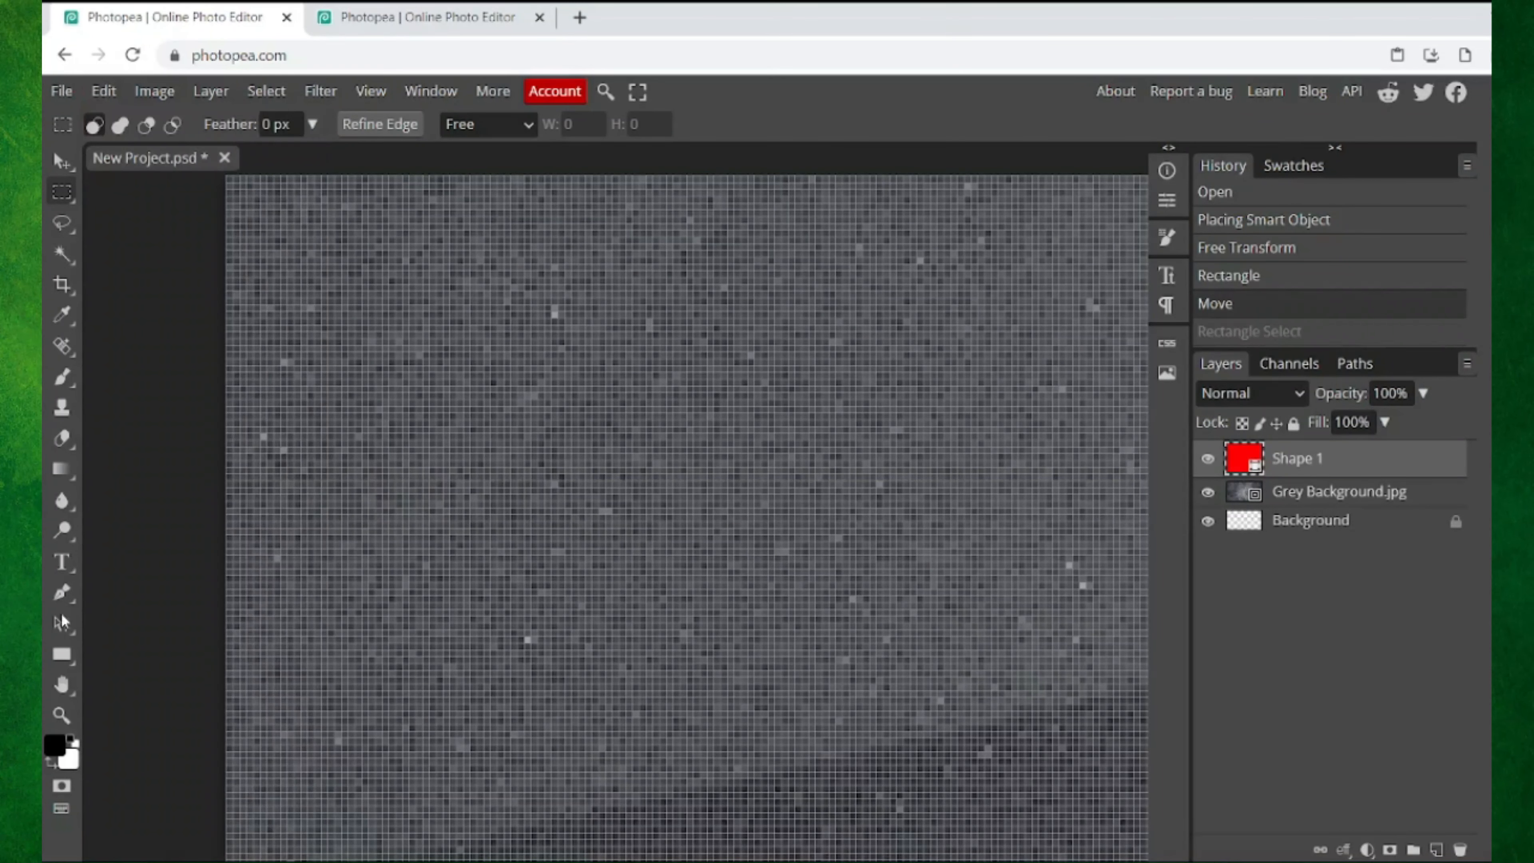
click(61, 715)
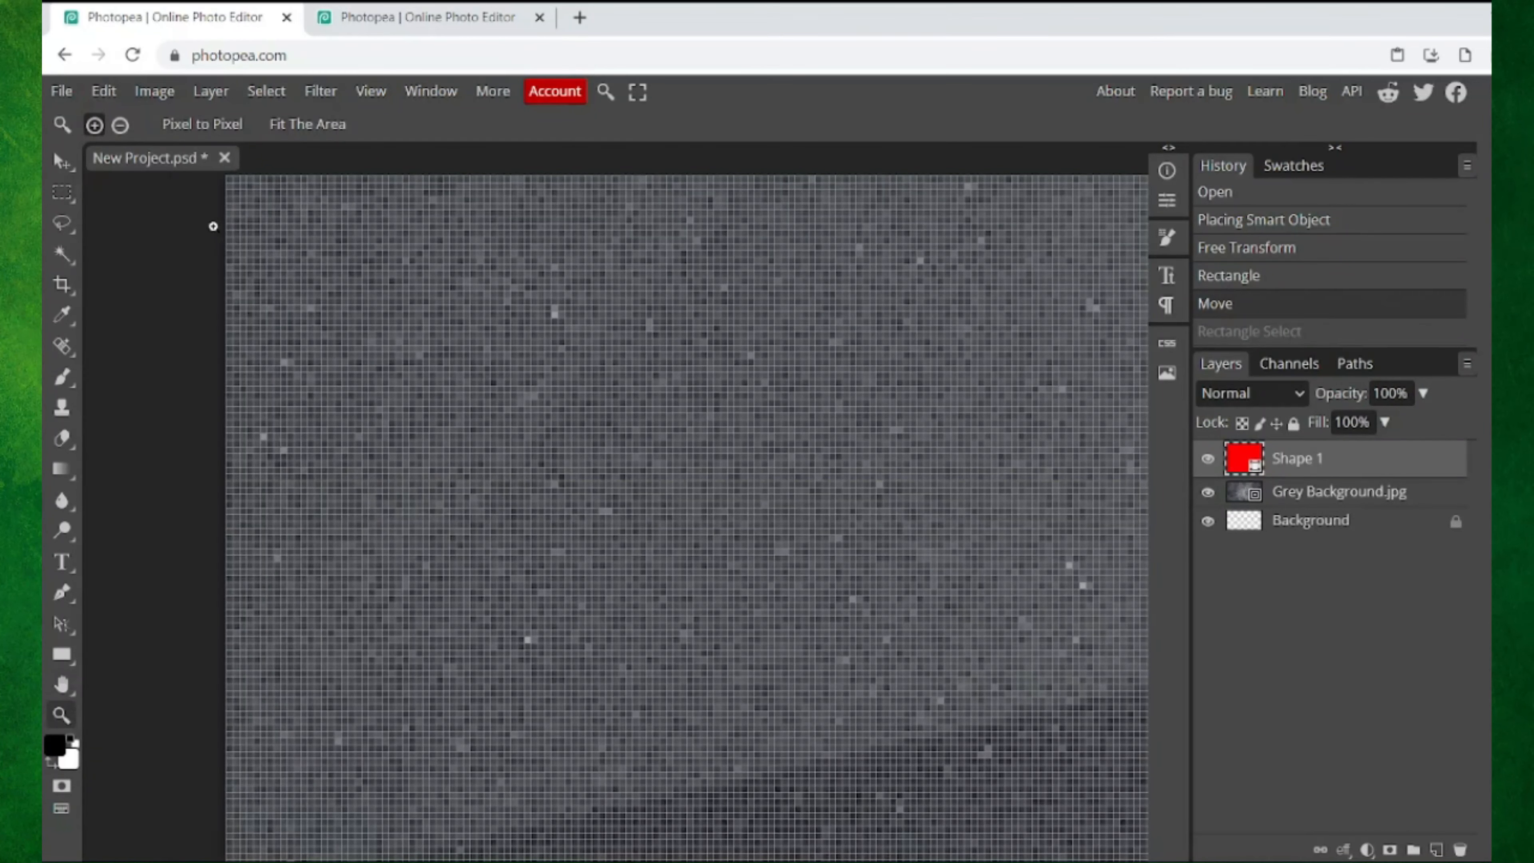
click(294, 126)
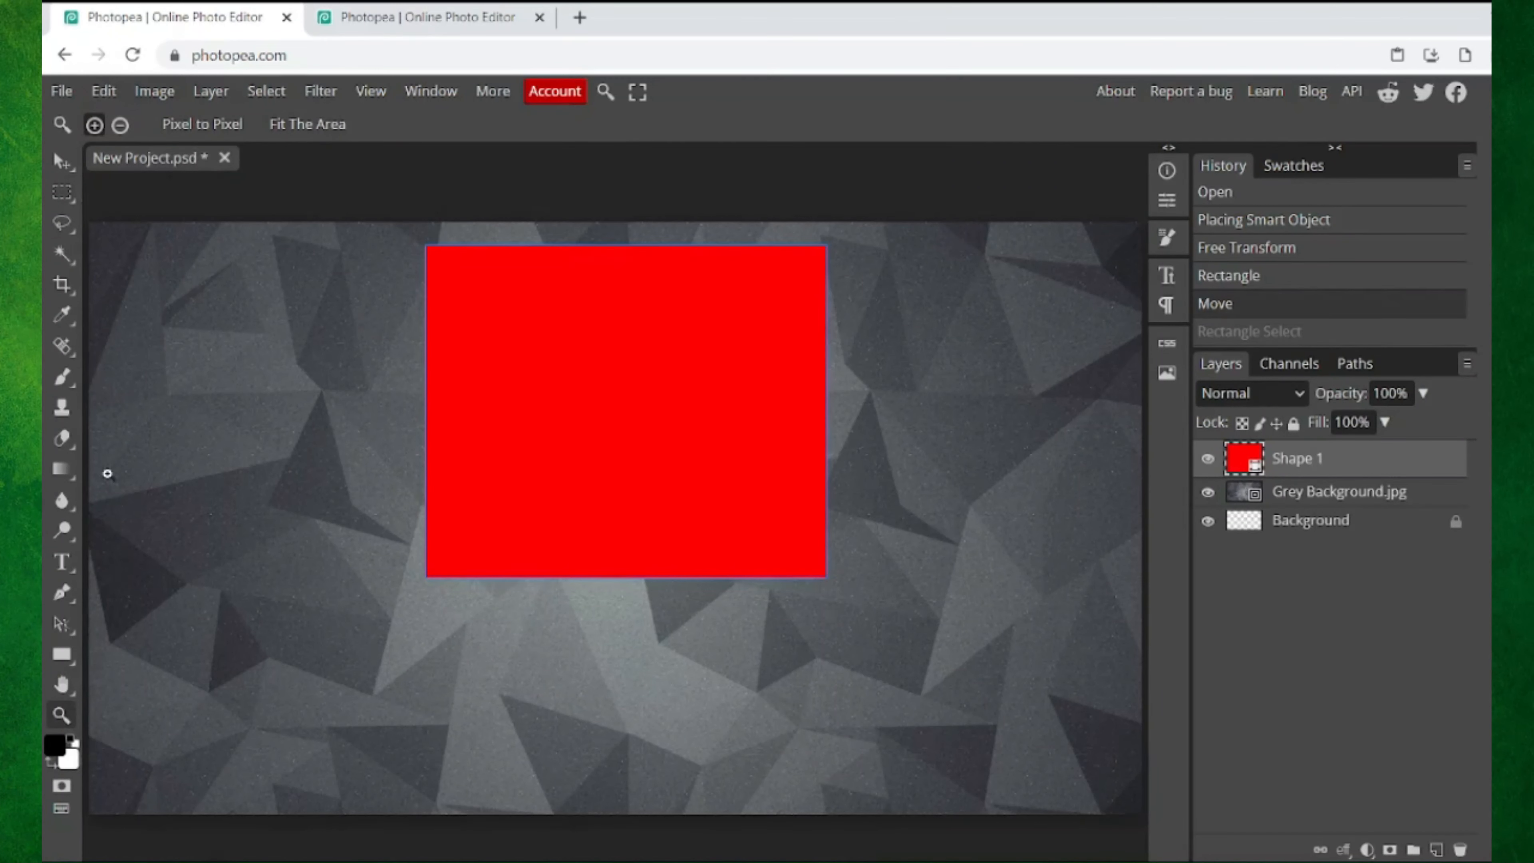
Step: Measure the gap between the red rectangle's right edge and the canvas's right edge with a rectangular selection, and undo the selection
click(928, 393)
scroll(930, 393, up, 4)
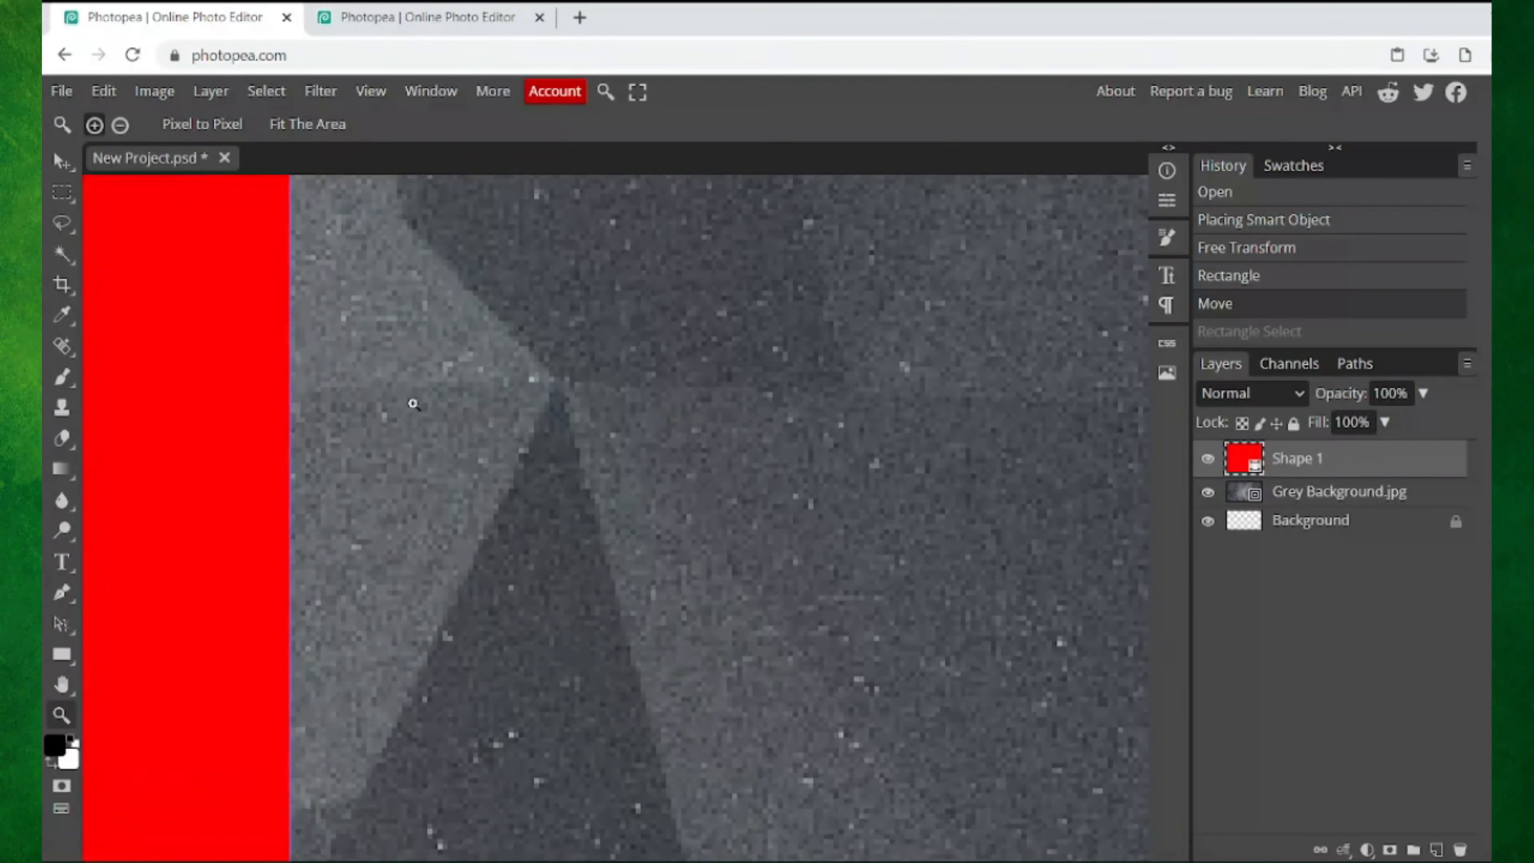
click(62, 192)
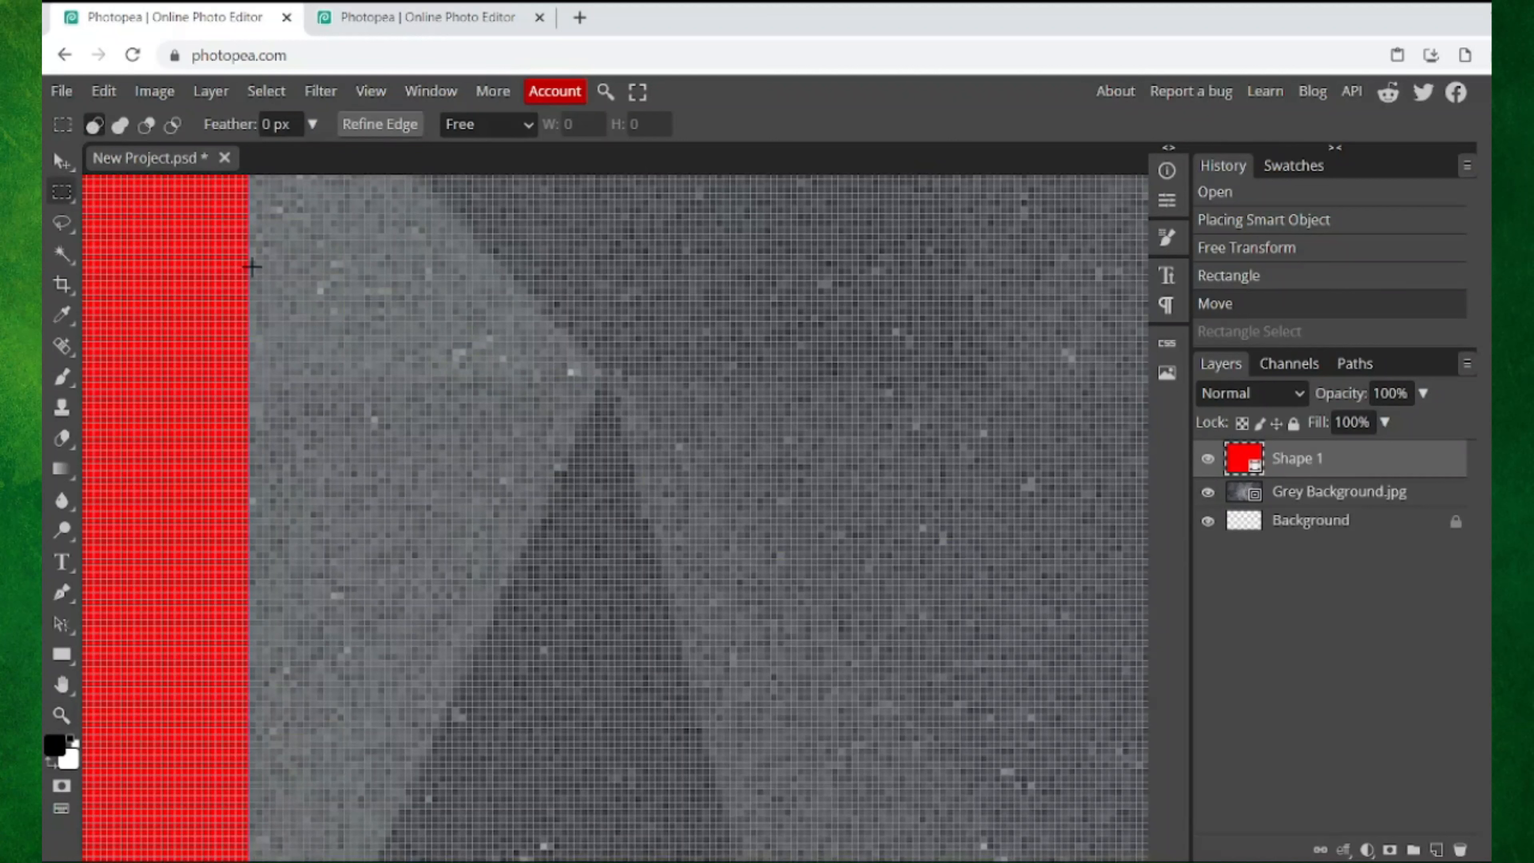
drag(244, 267, 337, 328)
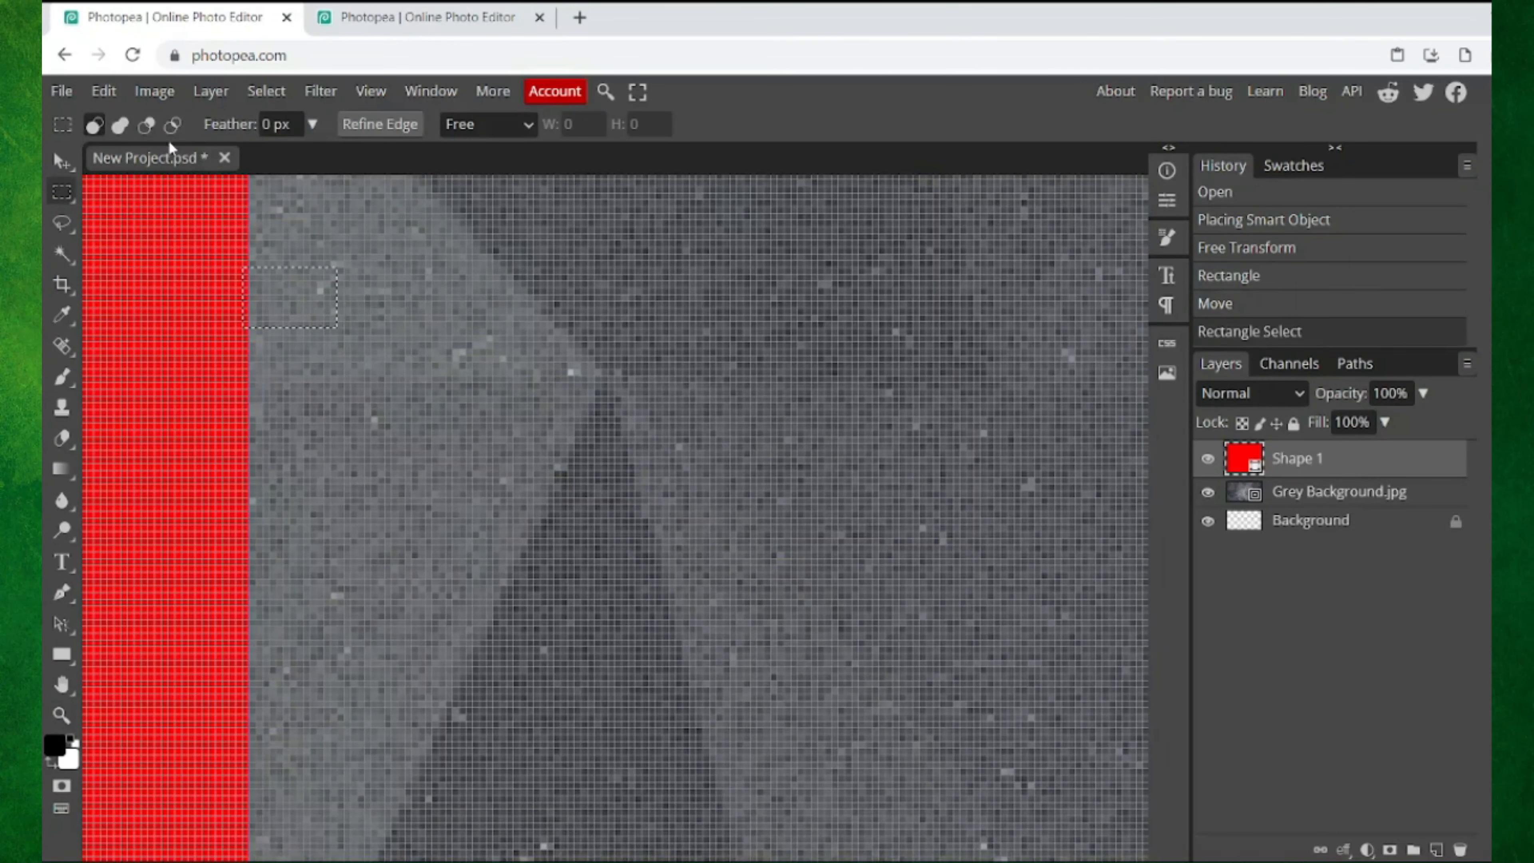
click(111, 93)
click(157, 181)
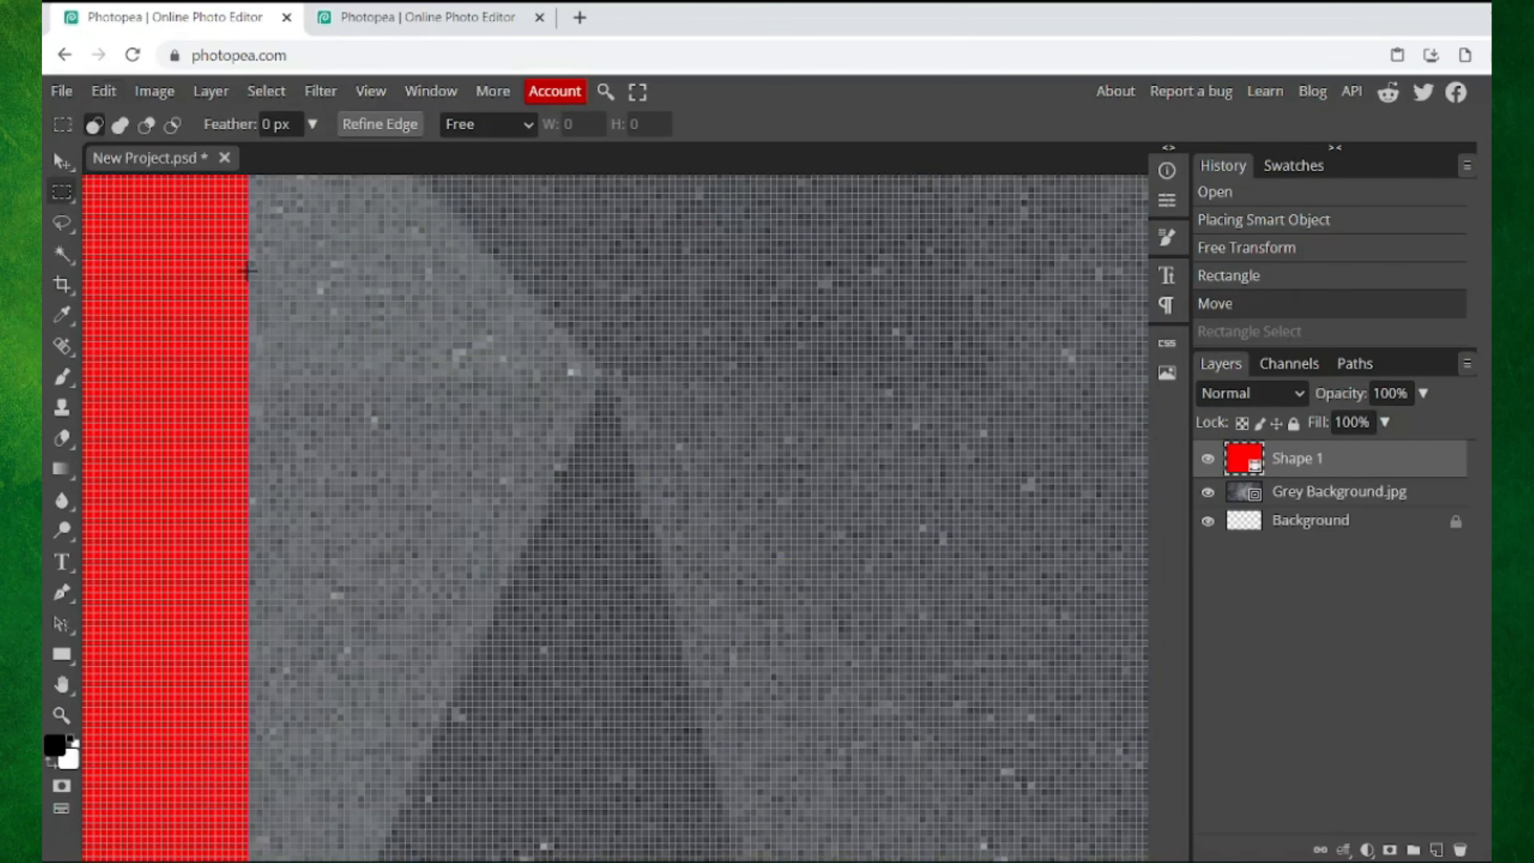
drag(248, 288, 943, 599)
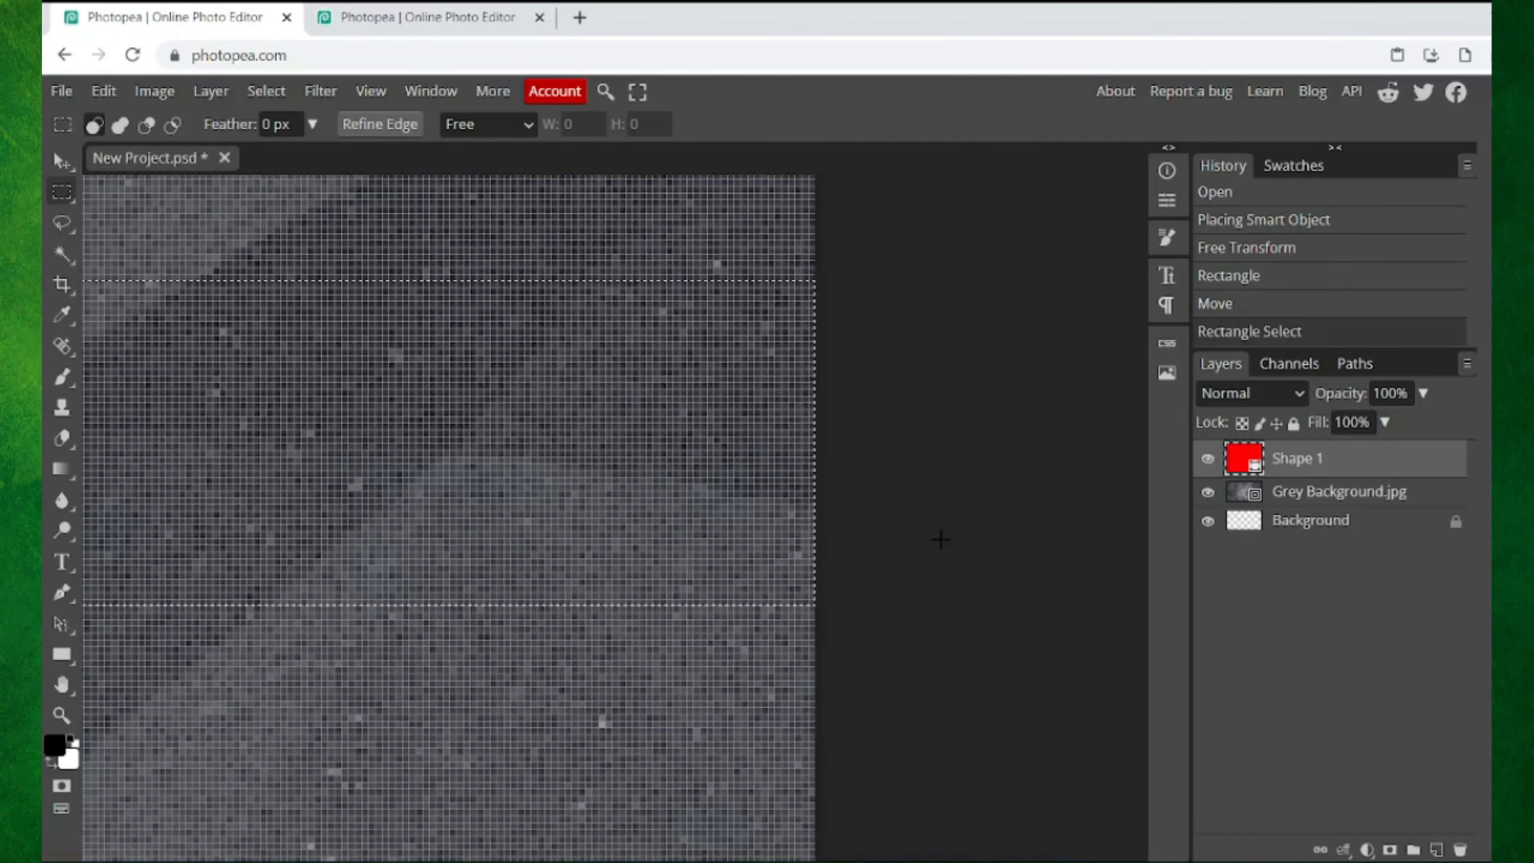
click(110, 95)
click(127, 183)
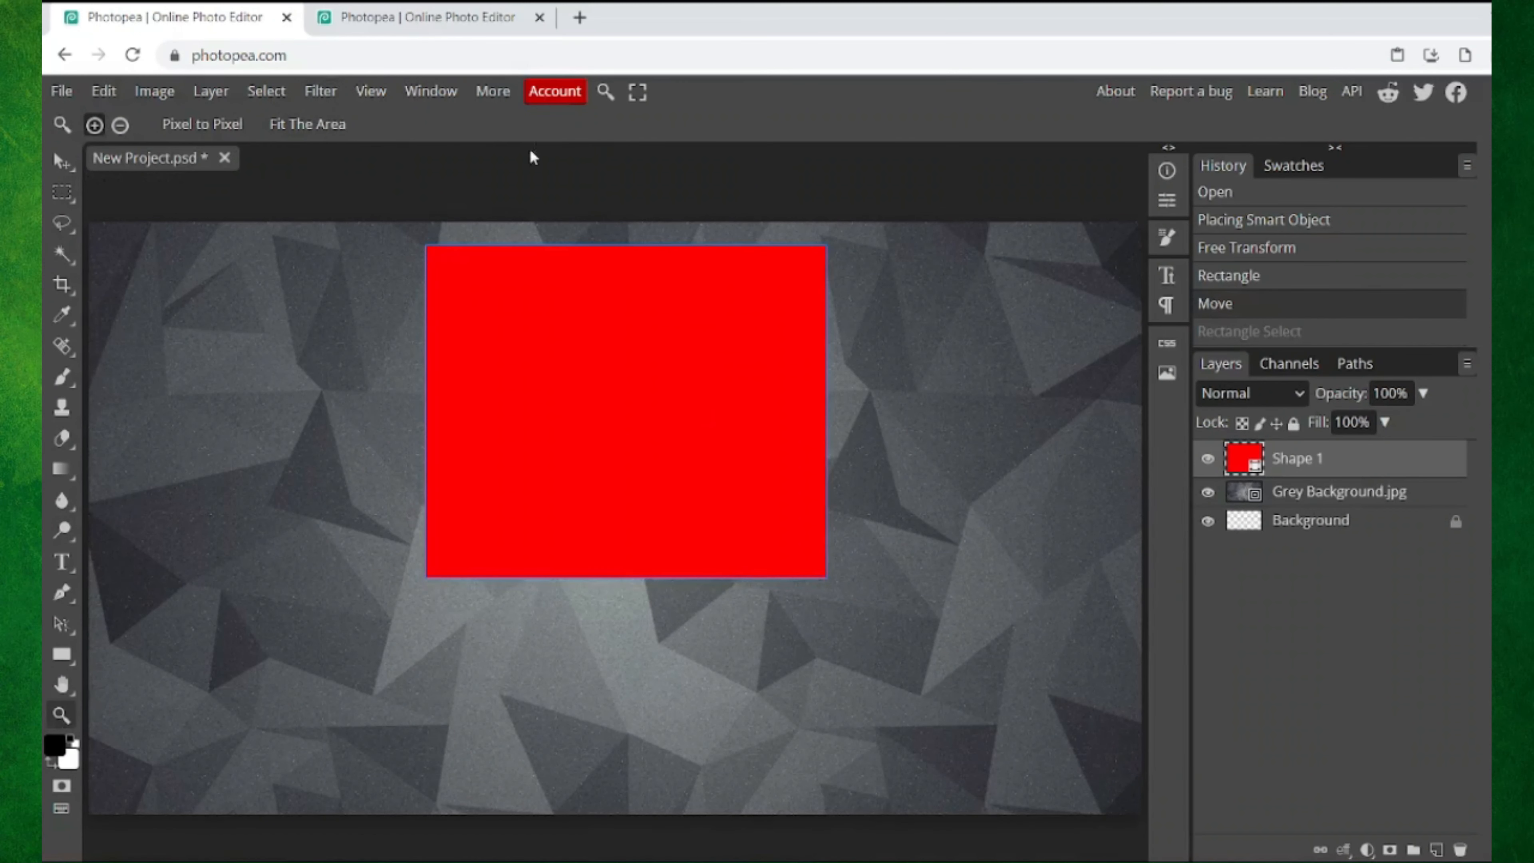
Step: Check the finished layout in the other project, and enable a Stroke effect on the Shape 1 layer
click(422, 16)
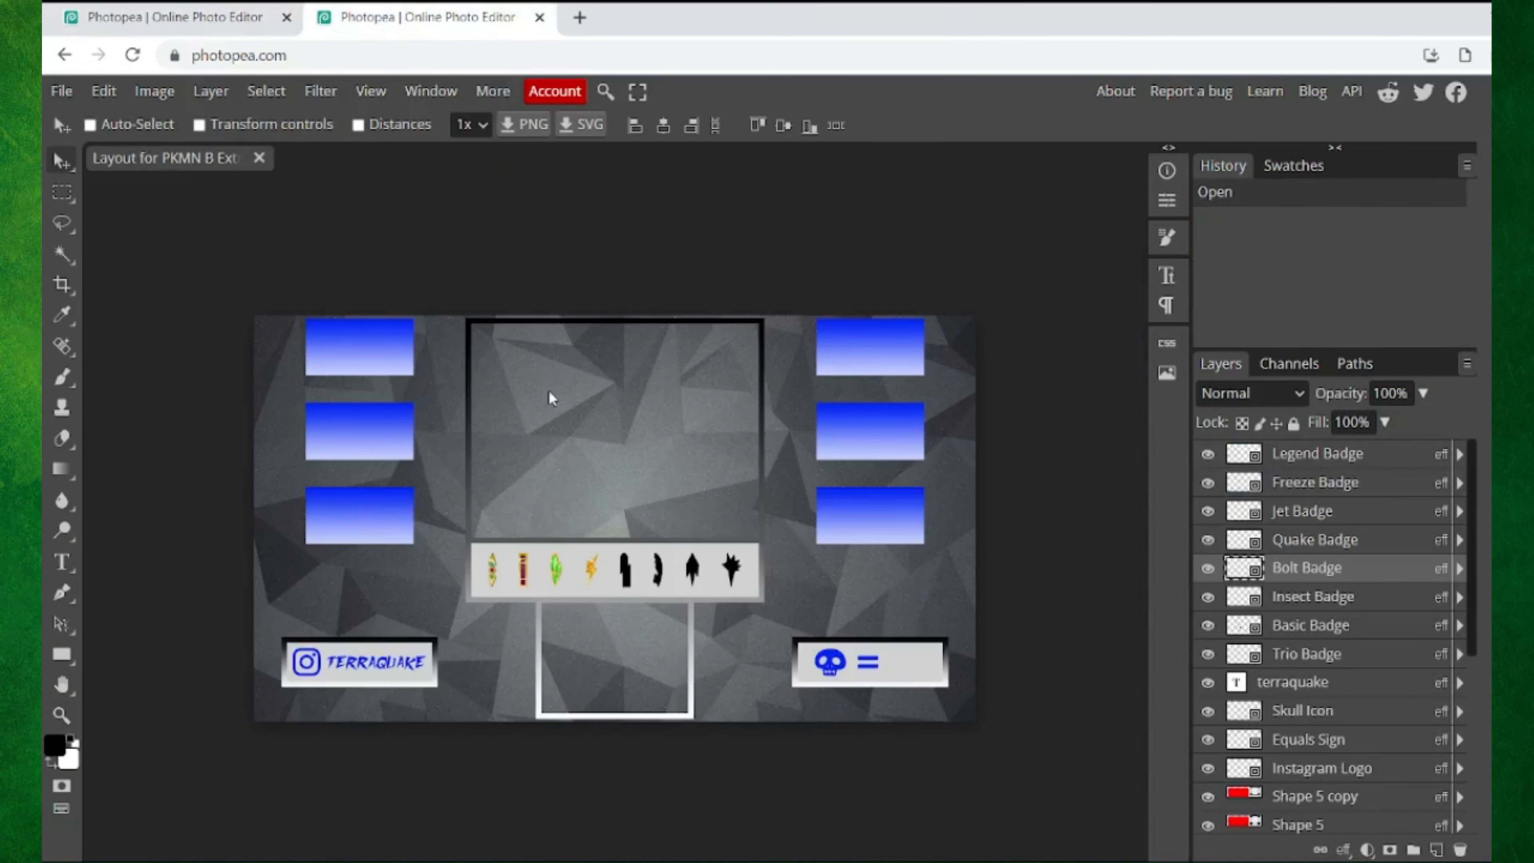
click(166, 8)
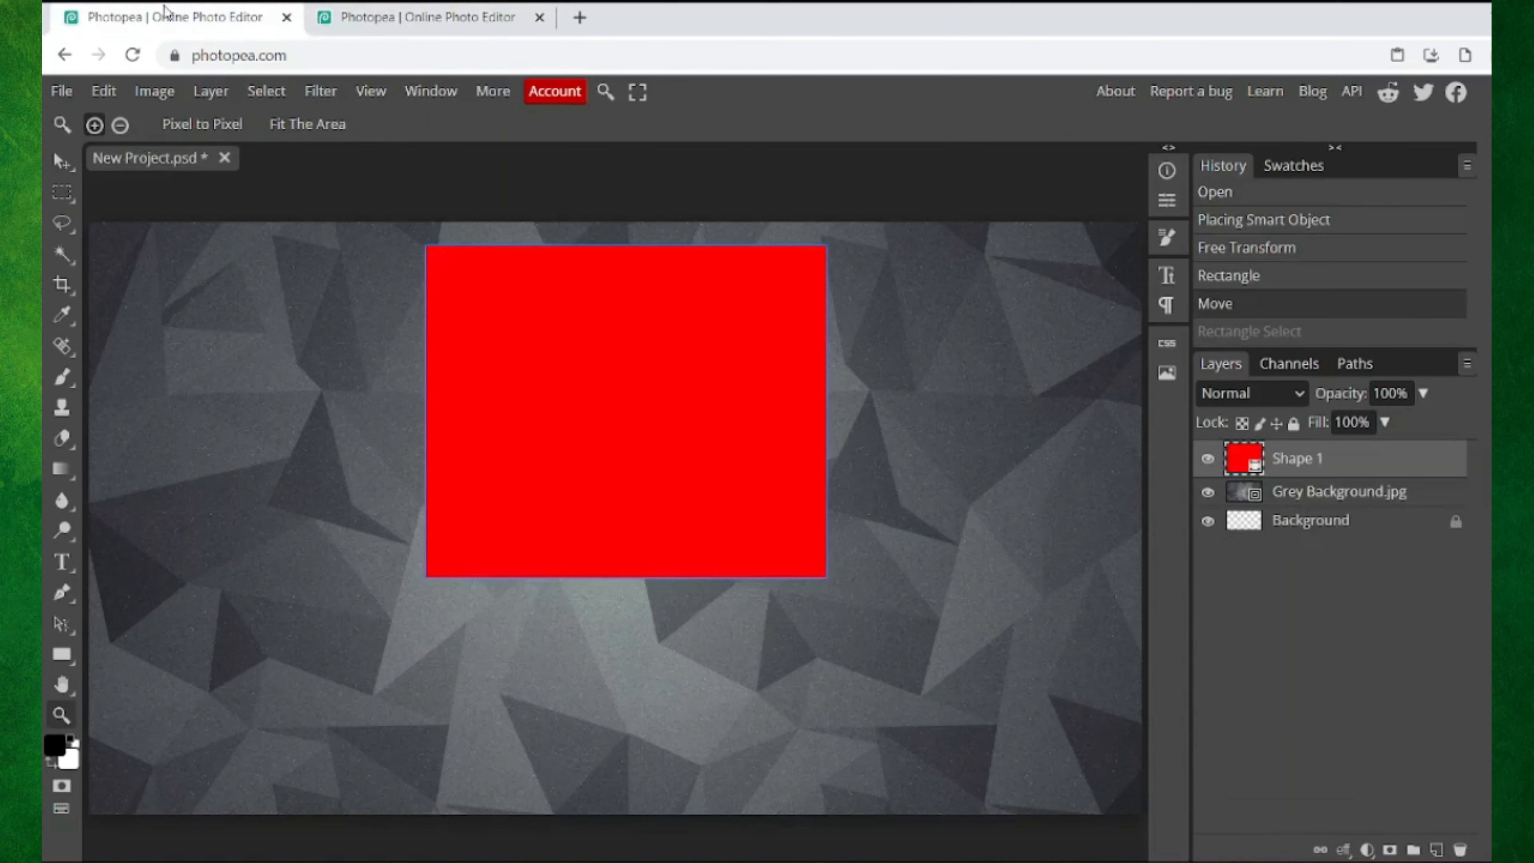
double_click(1383, 471)
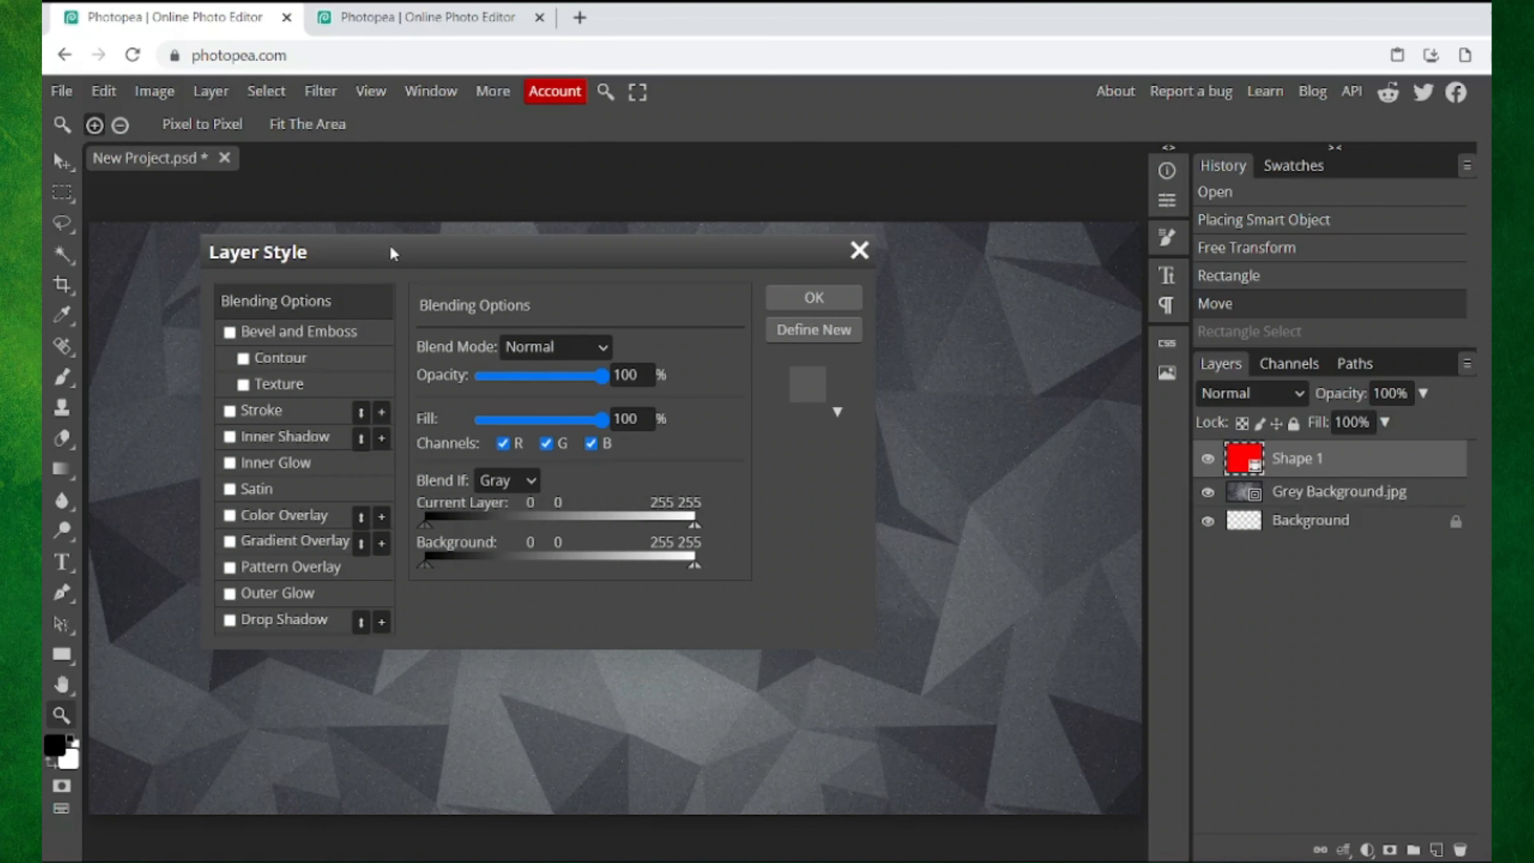
drag(390, 249, 230, 91)
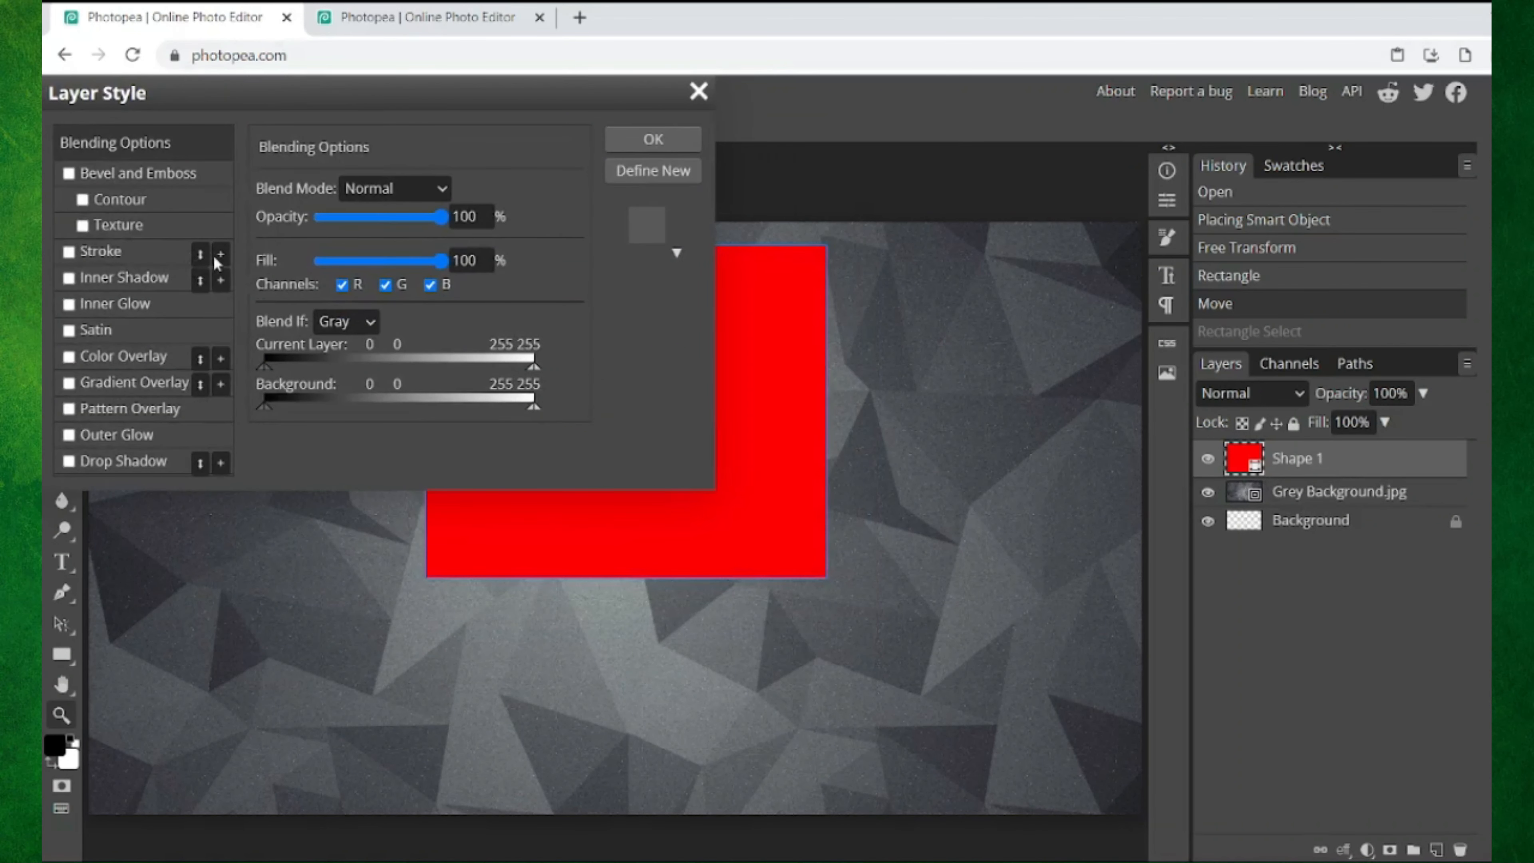
click(152, 250)
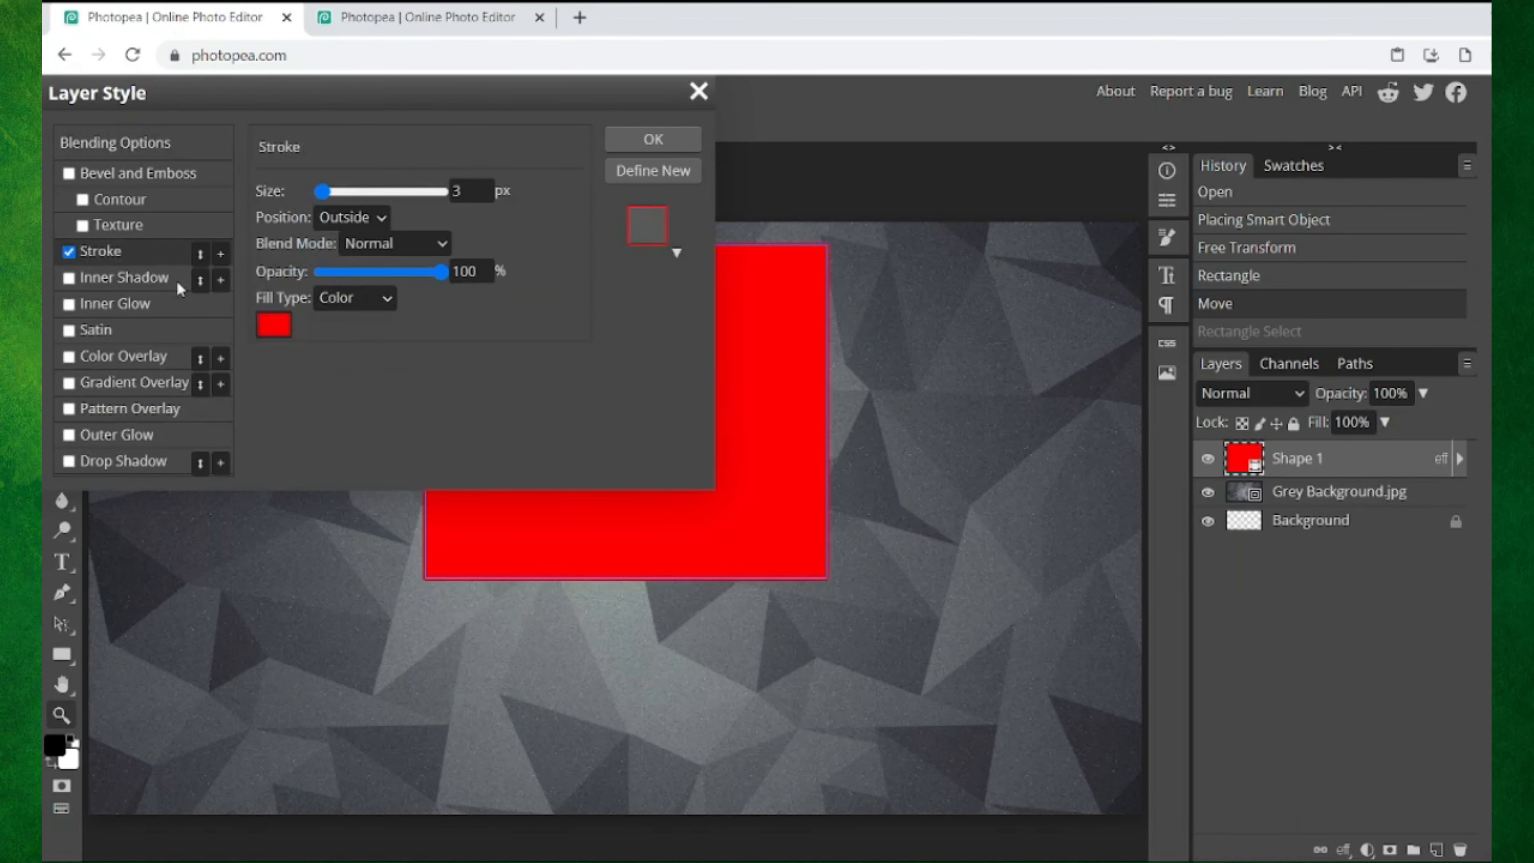
Step: Set the stroke colour of Shape 1 to a neutral medium grey
click(274, 327)
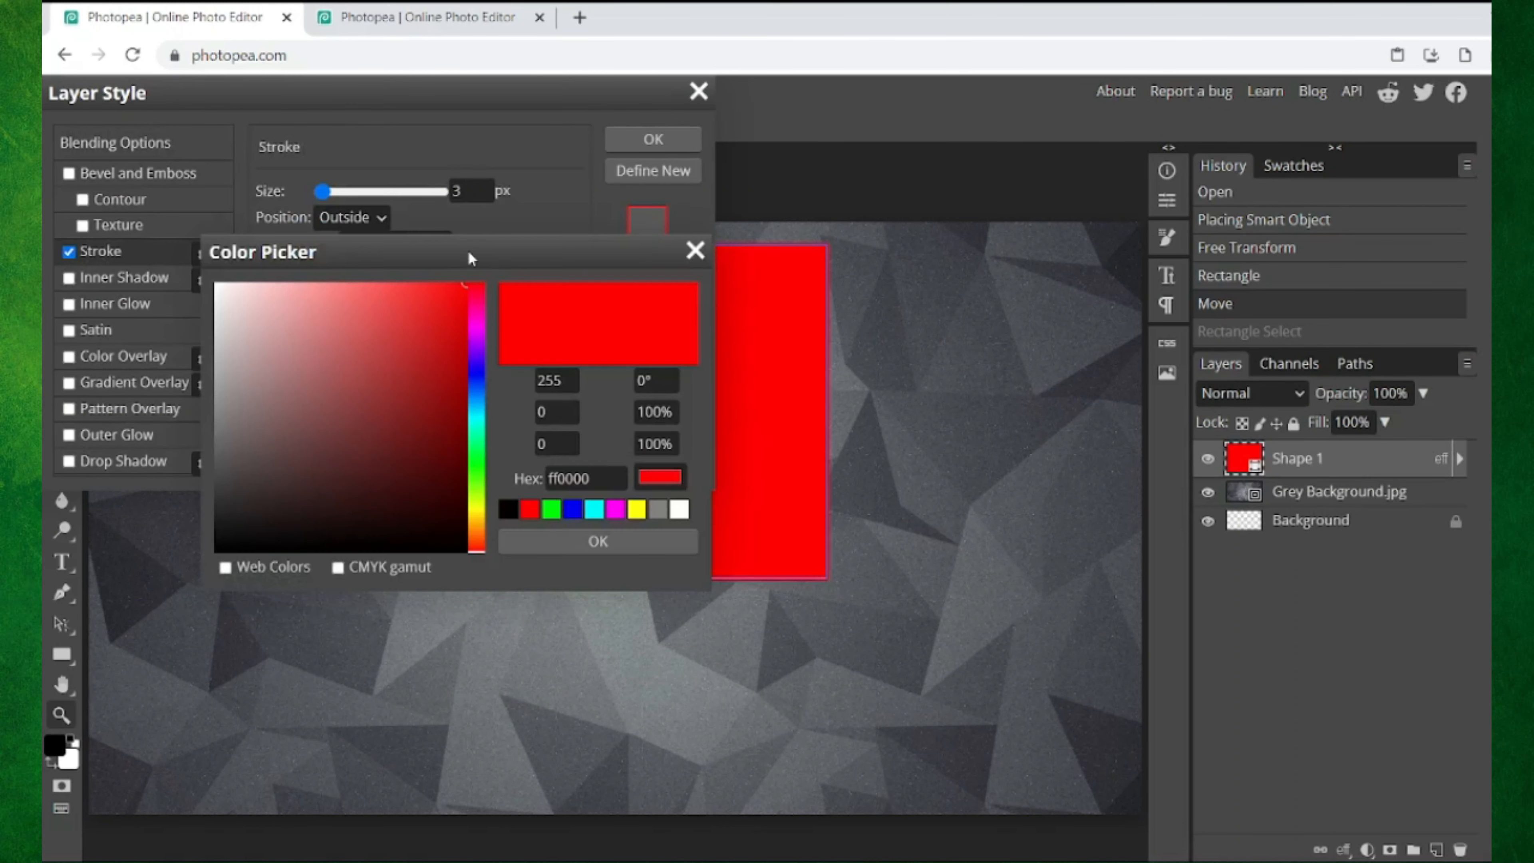
drag(471, 258, 445, 123)
drag(318, 328, 159, 296)
key(Return)
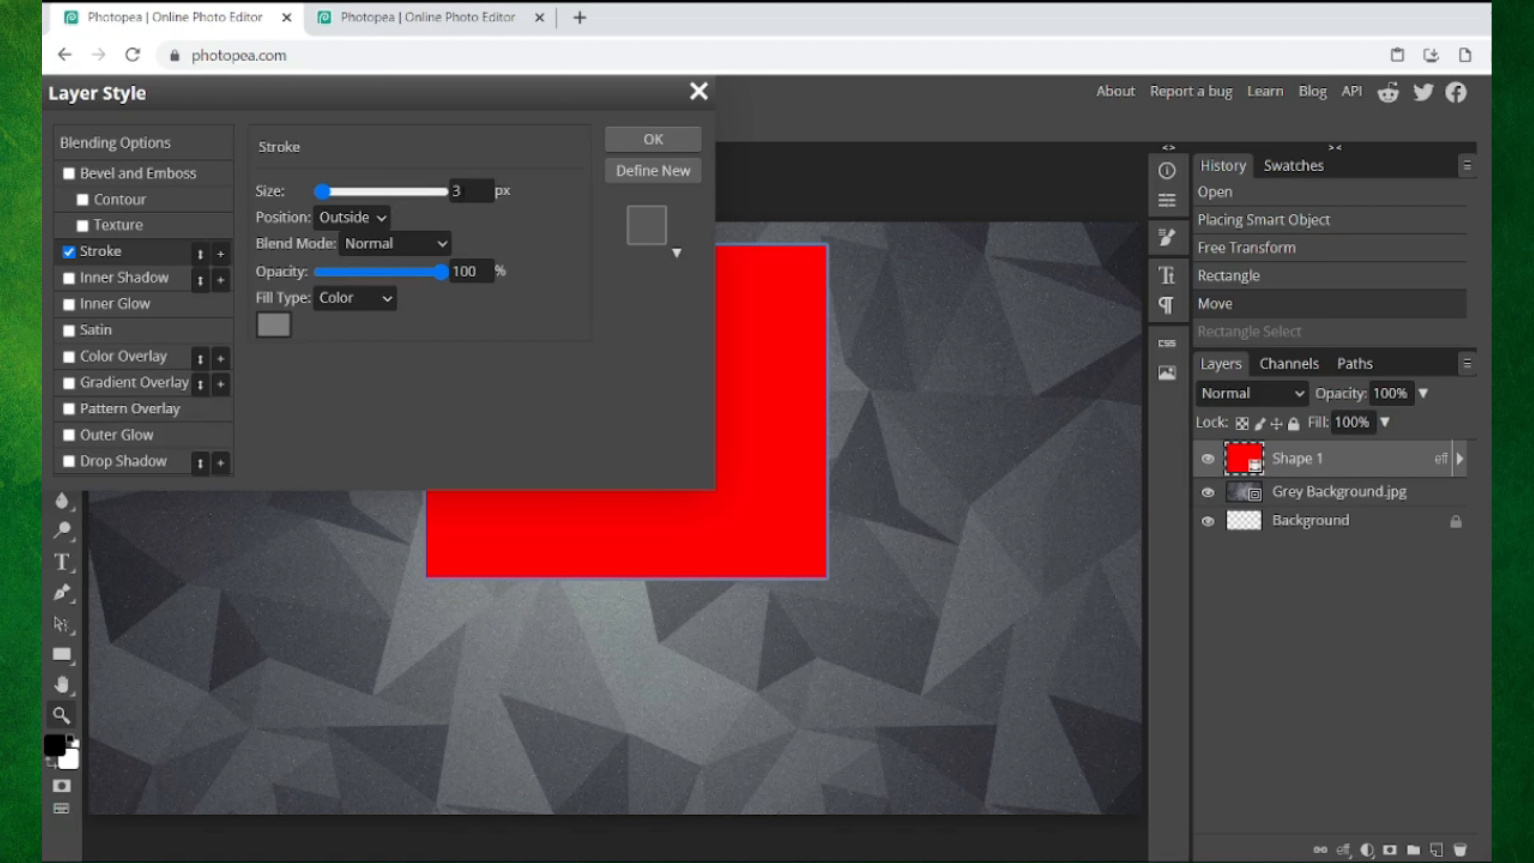
Step: Set the stroke size to 8 px and its position to Inside, and apply the layer style
click(450, 192)
text(8)
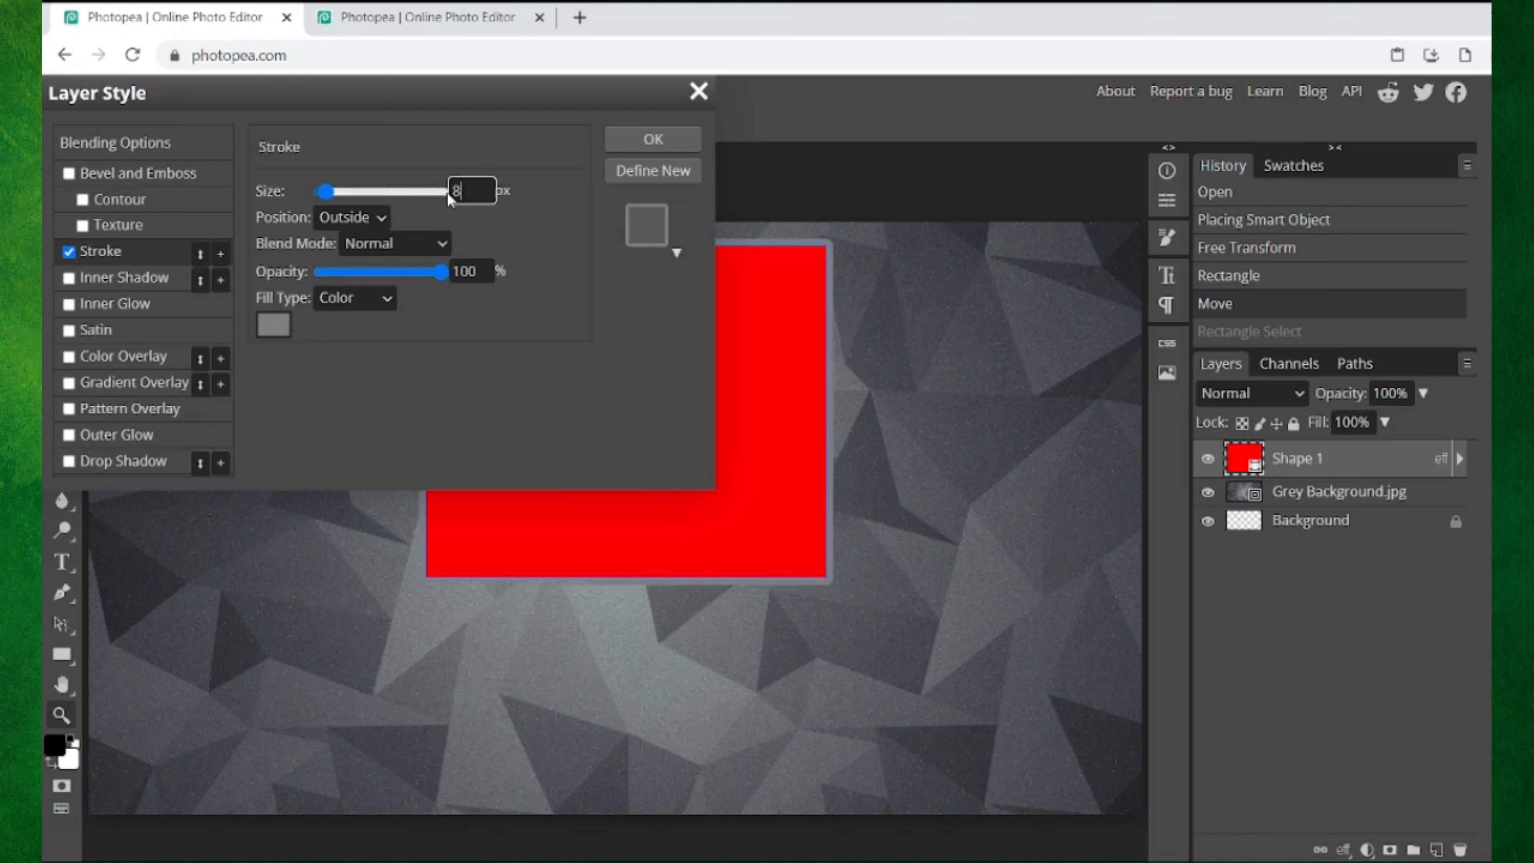
key(Return)
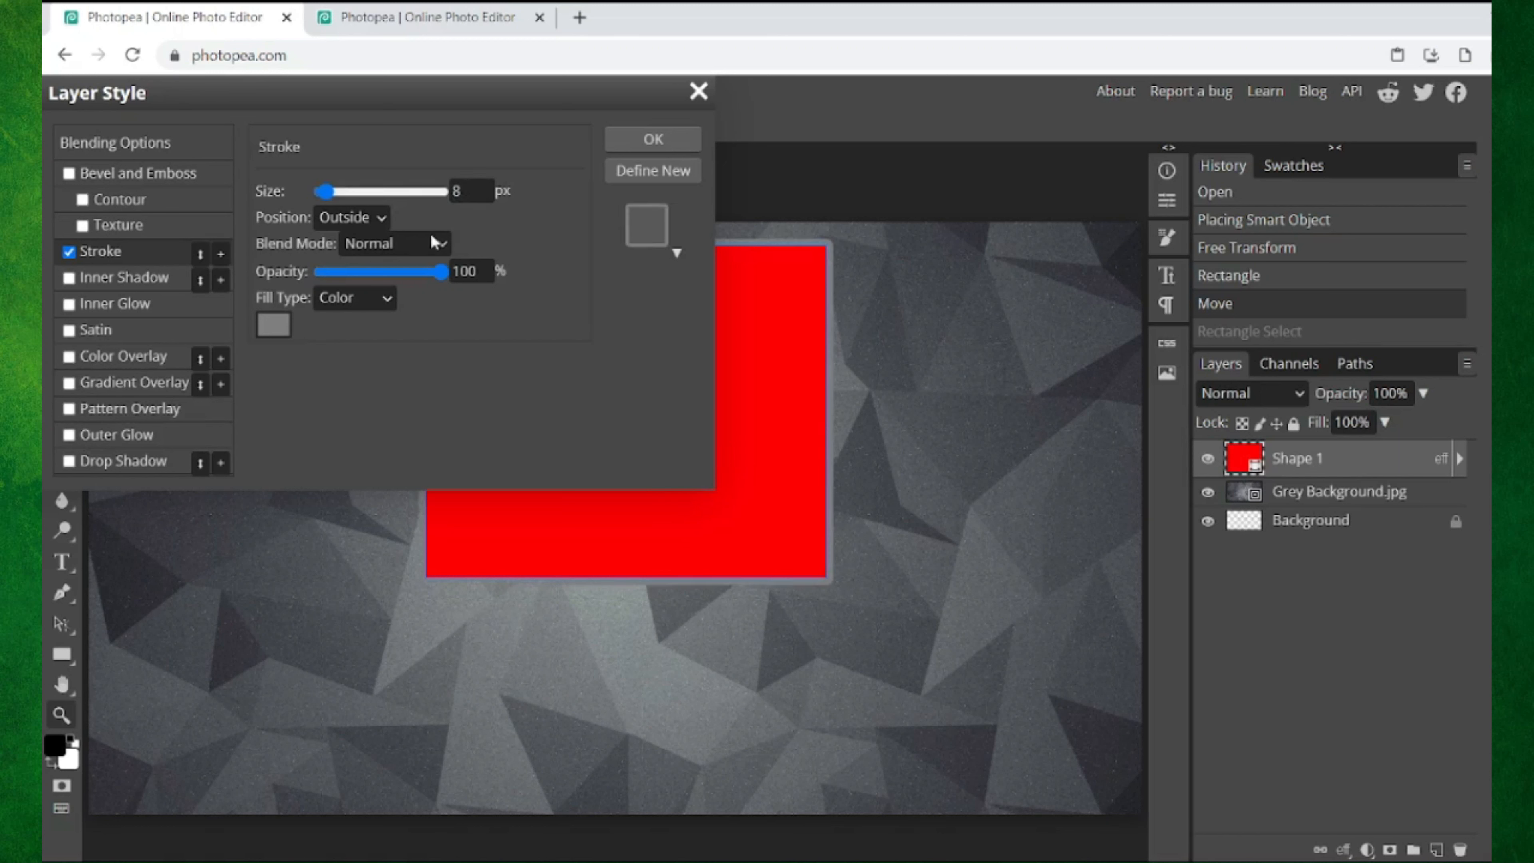
click(378, 217)
click(389, 242)
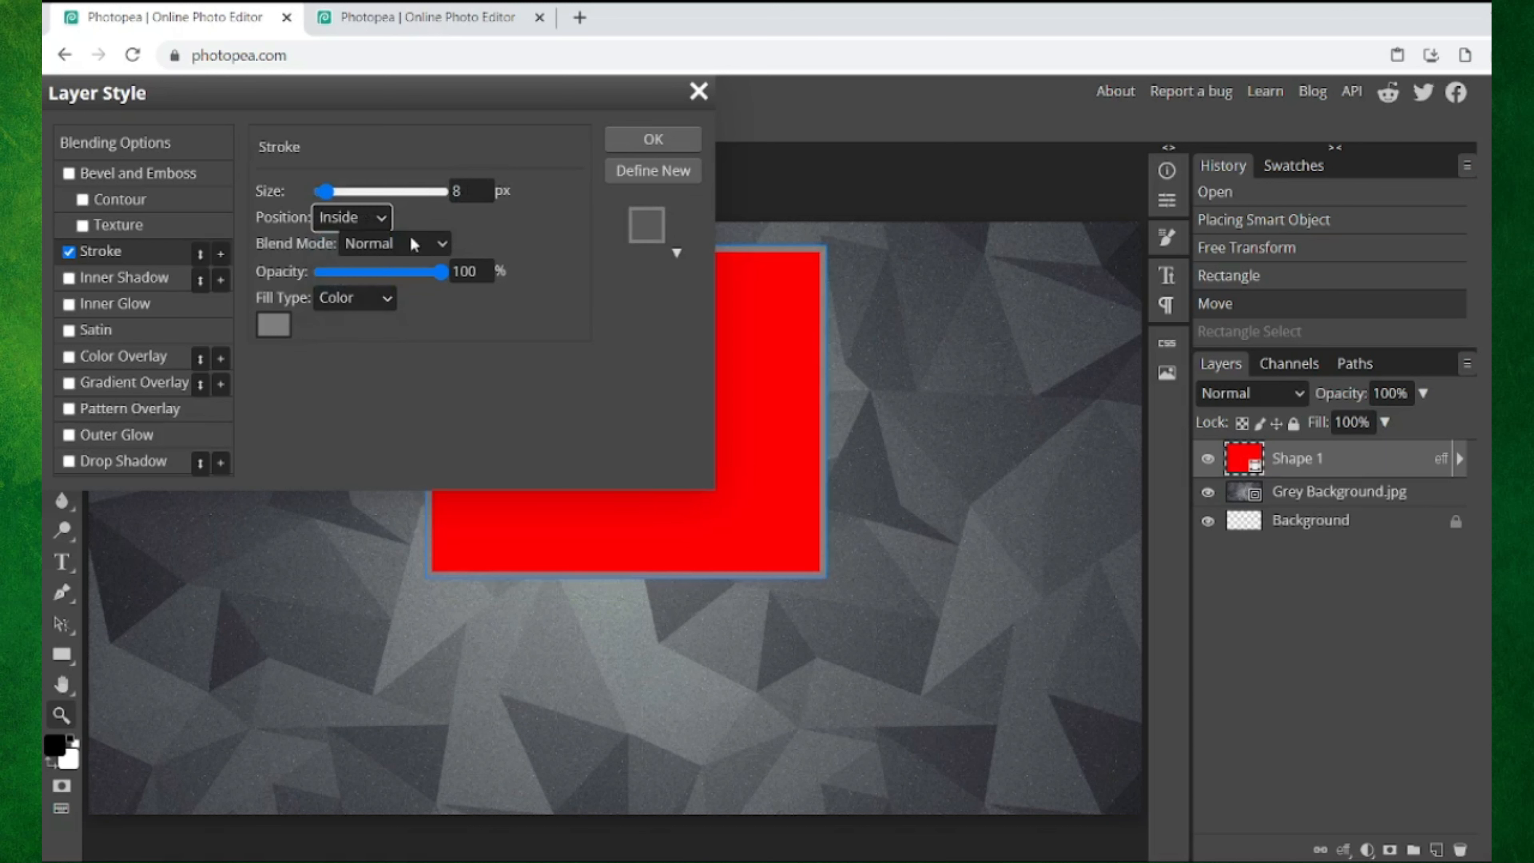
click(651, 145)
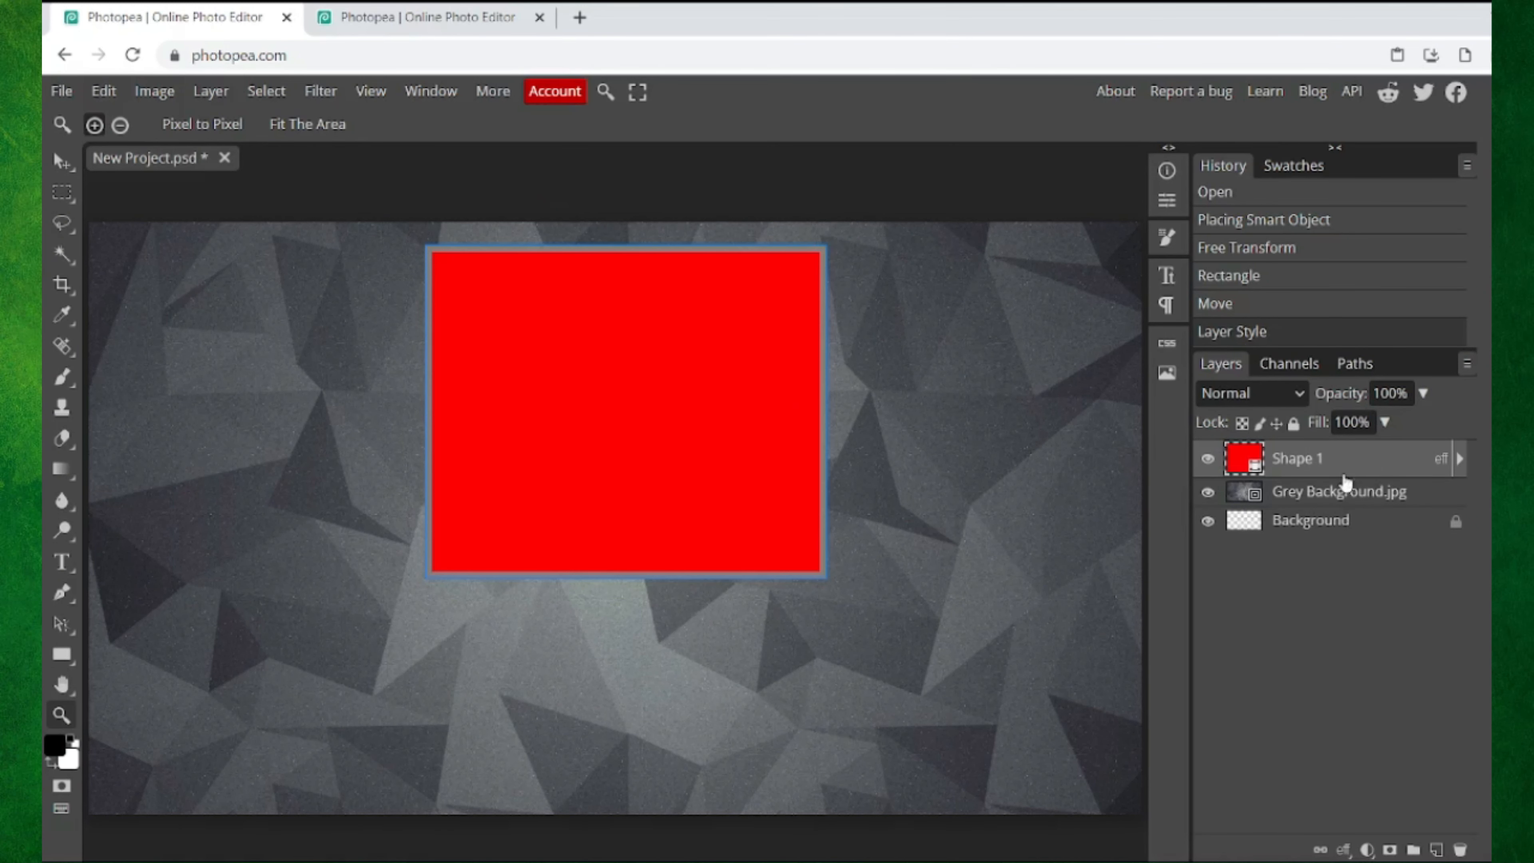
Step: Select the red interior of Shape 1 with a rectangular selection from the stroke's inner top-left corner to its inner bottom-right corner
click(441, 266)
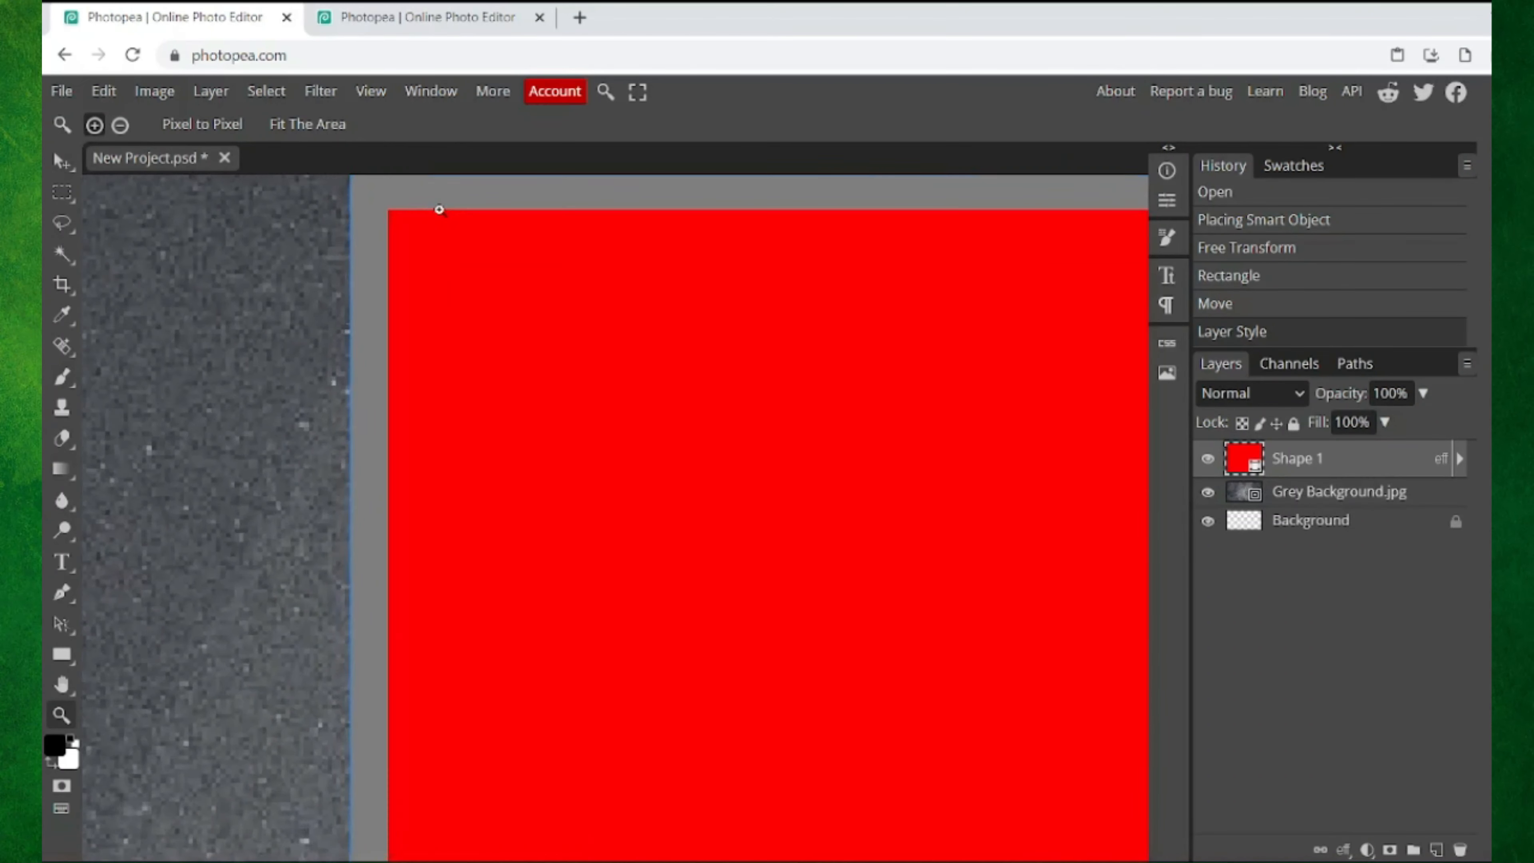
click(444, 200)
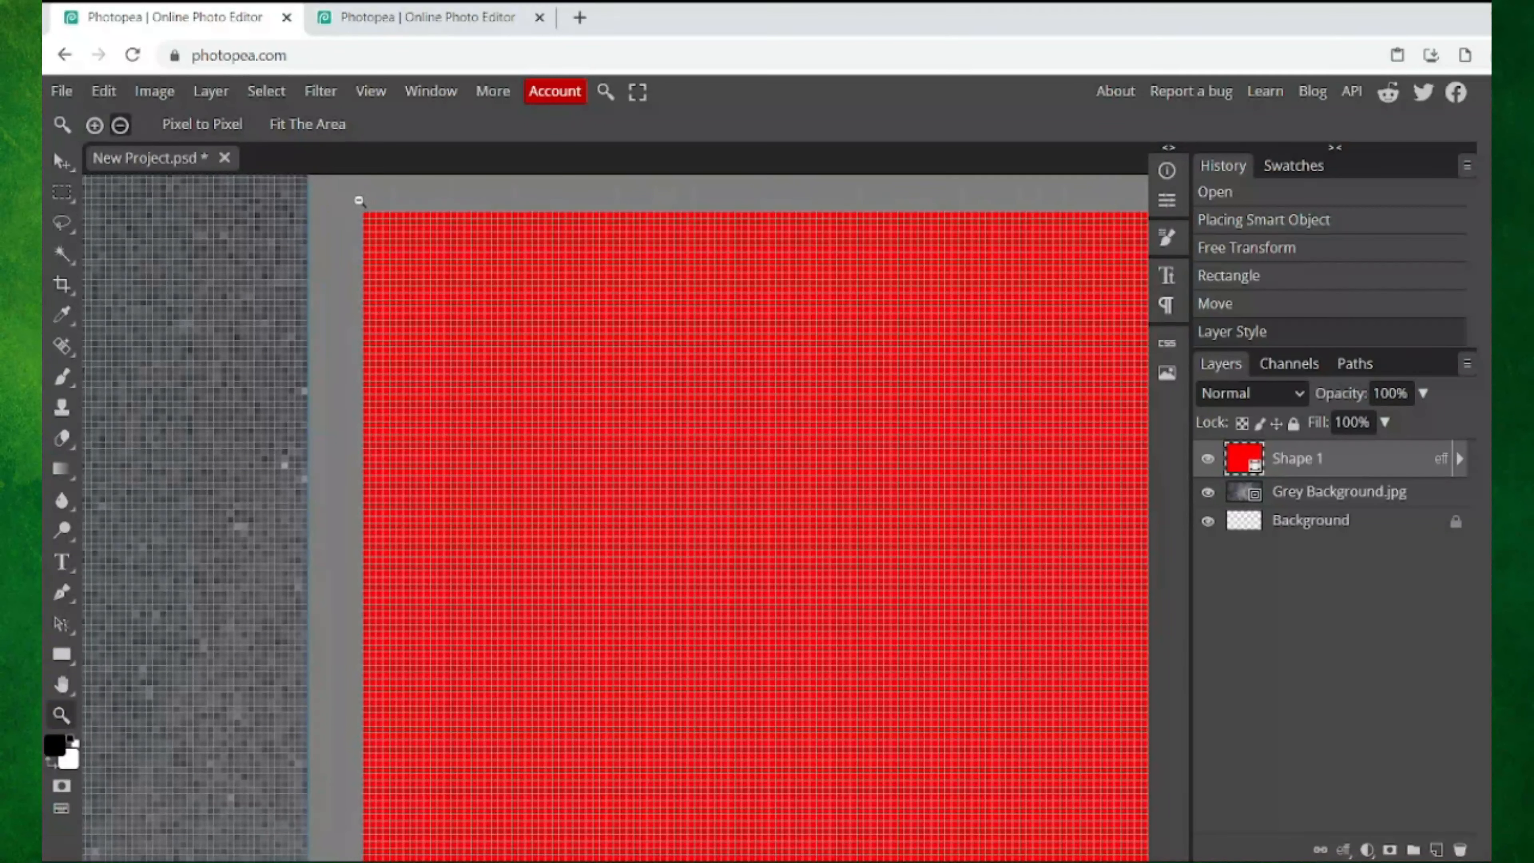
alt+click(422, 205)
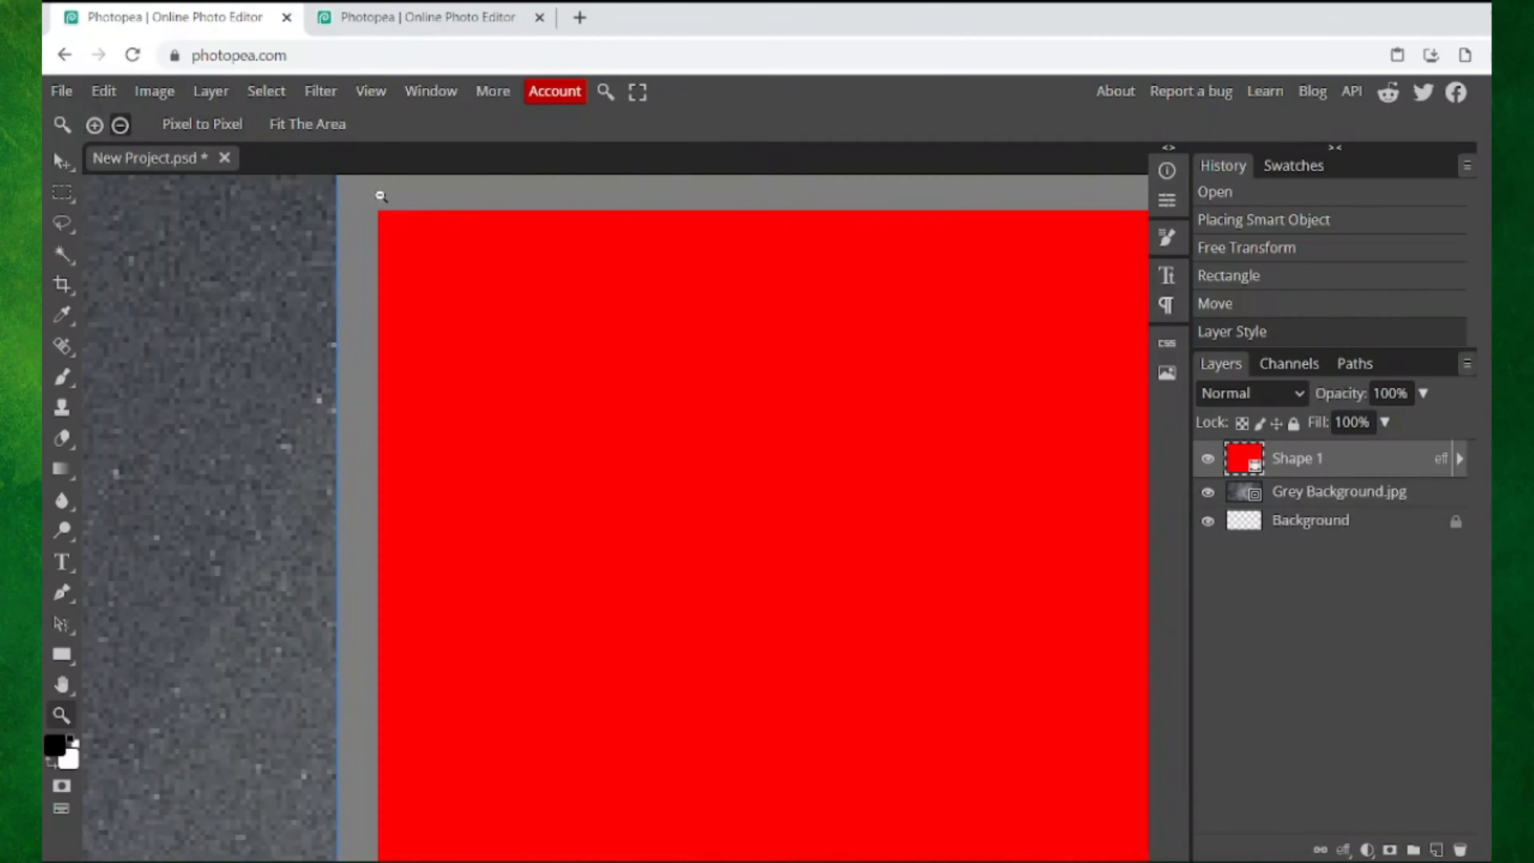
click(75, 199)
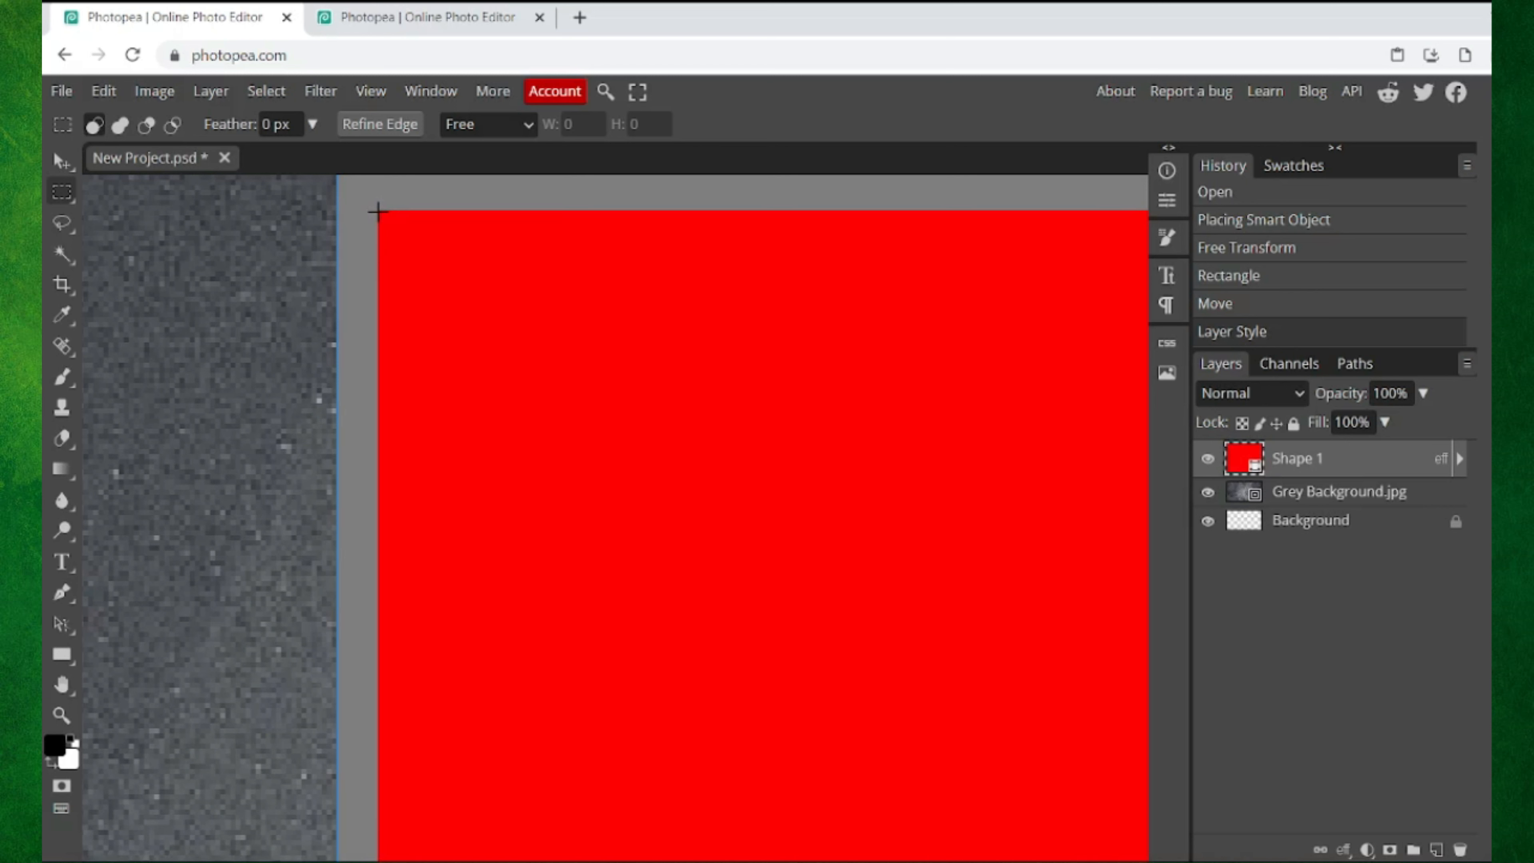
drag(377, 211, 1286, 862)
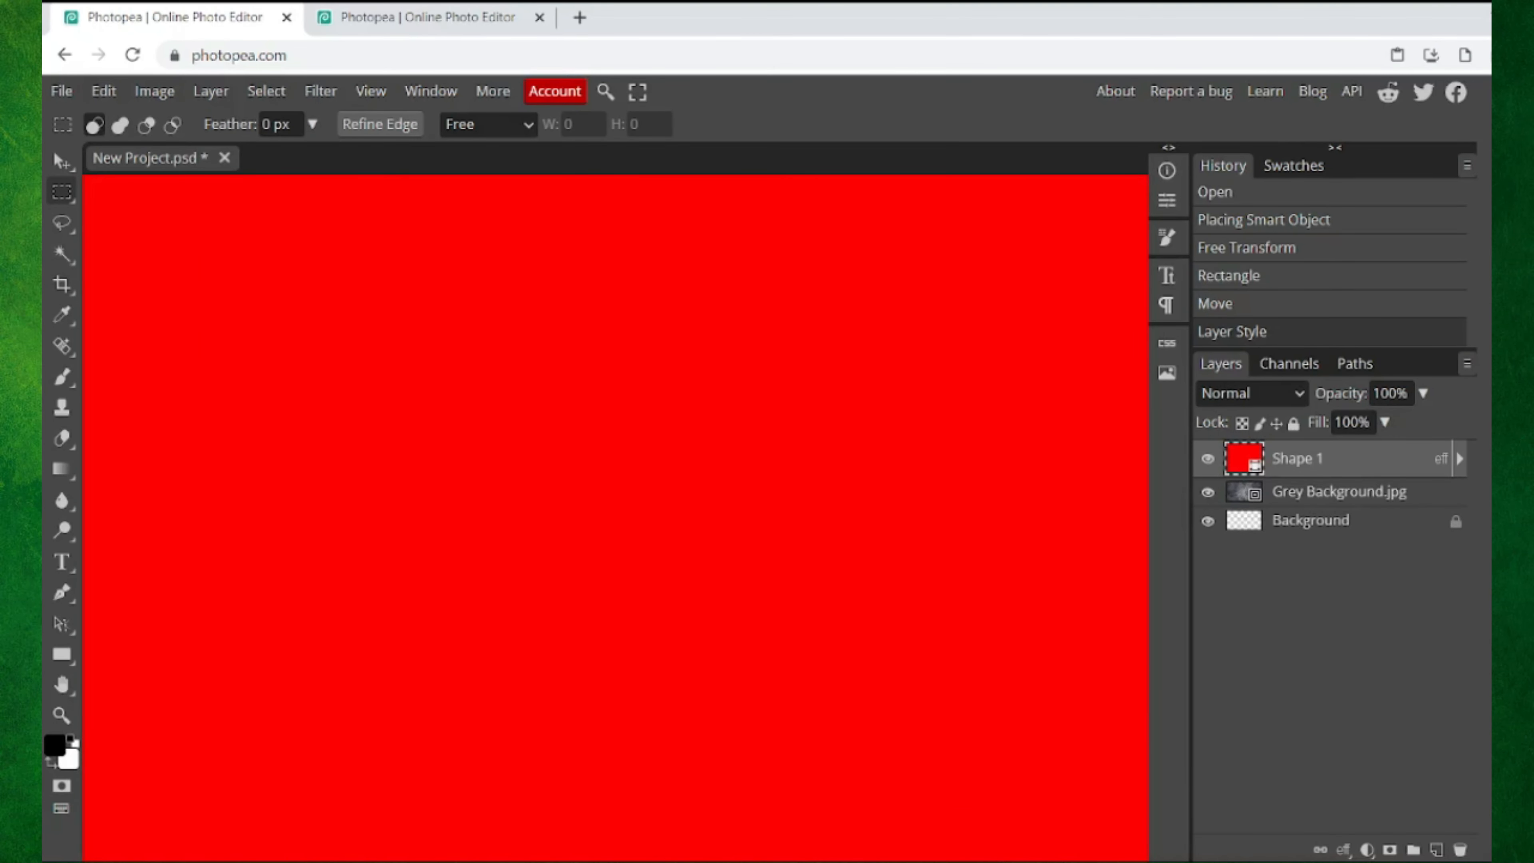
drag(1286, 862, 1059, 709)
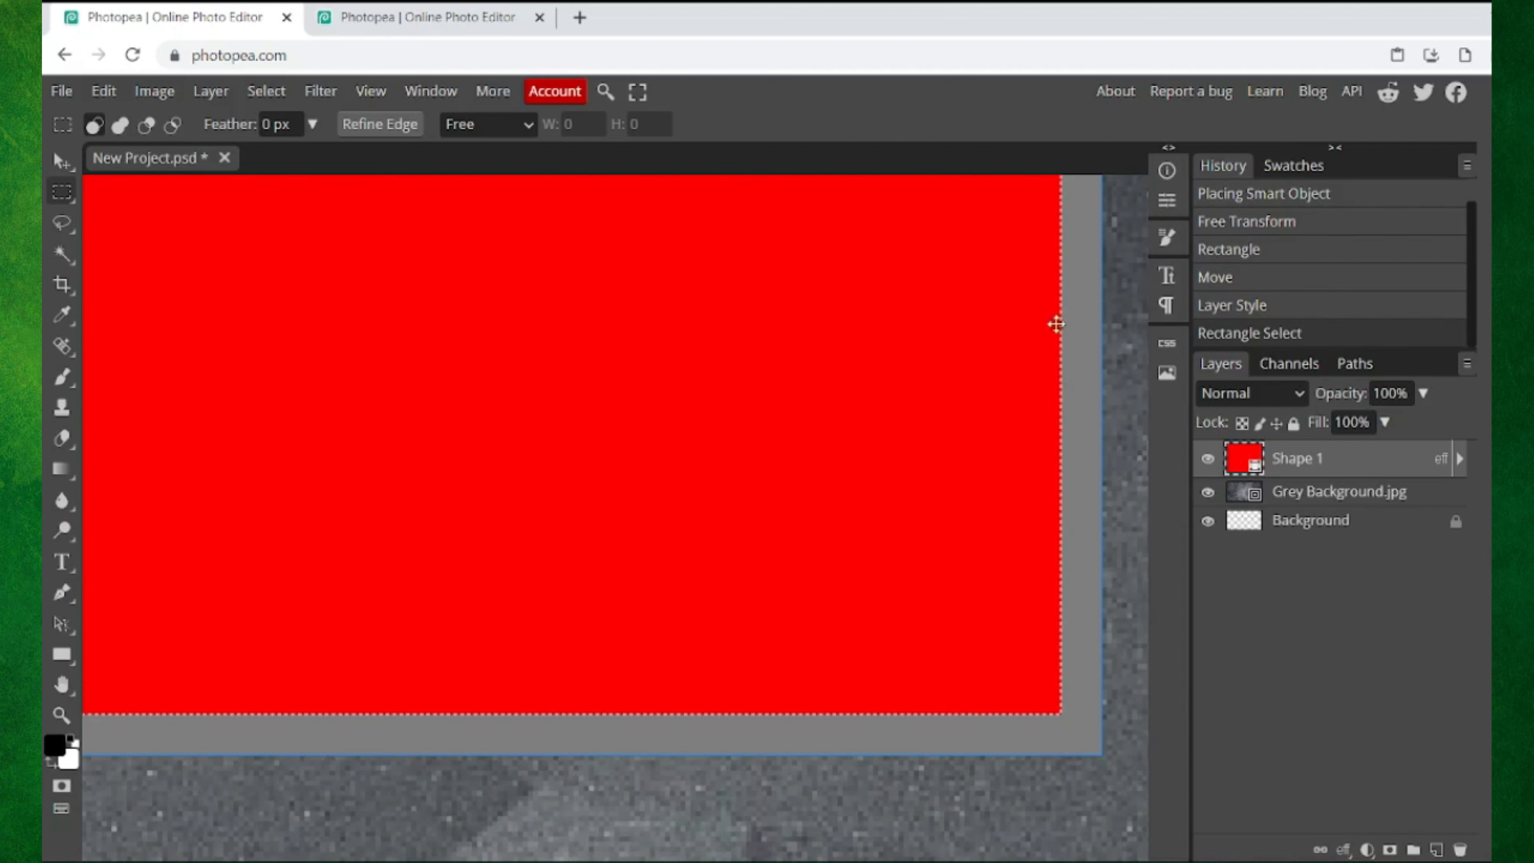
Step: Rasterize the Shape 1 layer, keeping the selection of its interior
right_click(1356, 464)
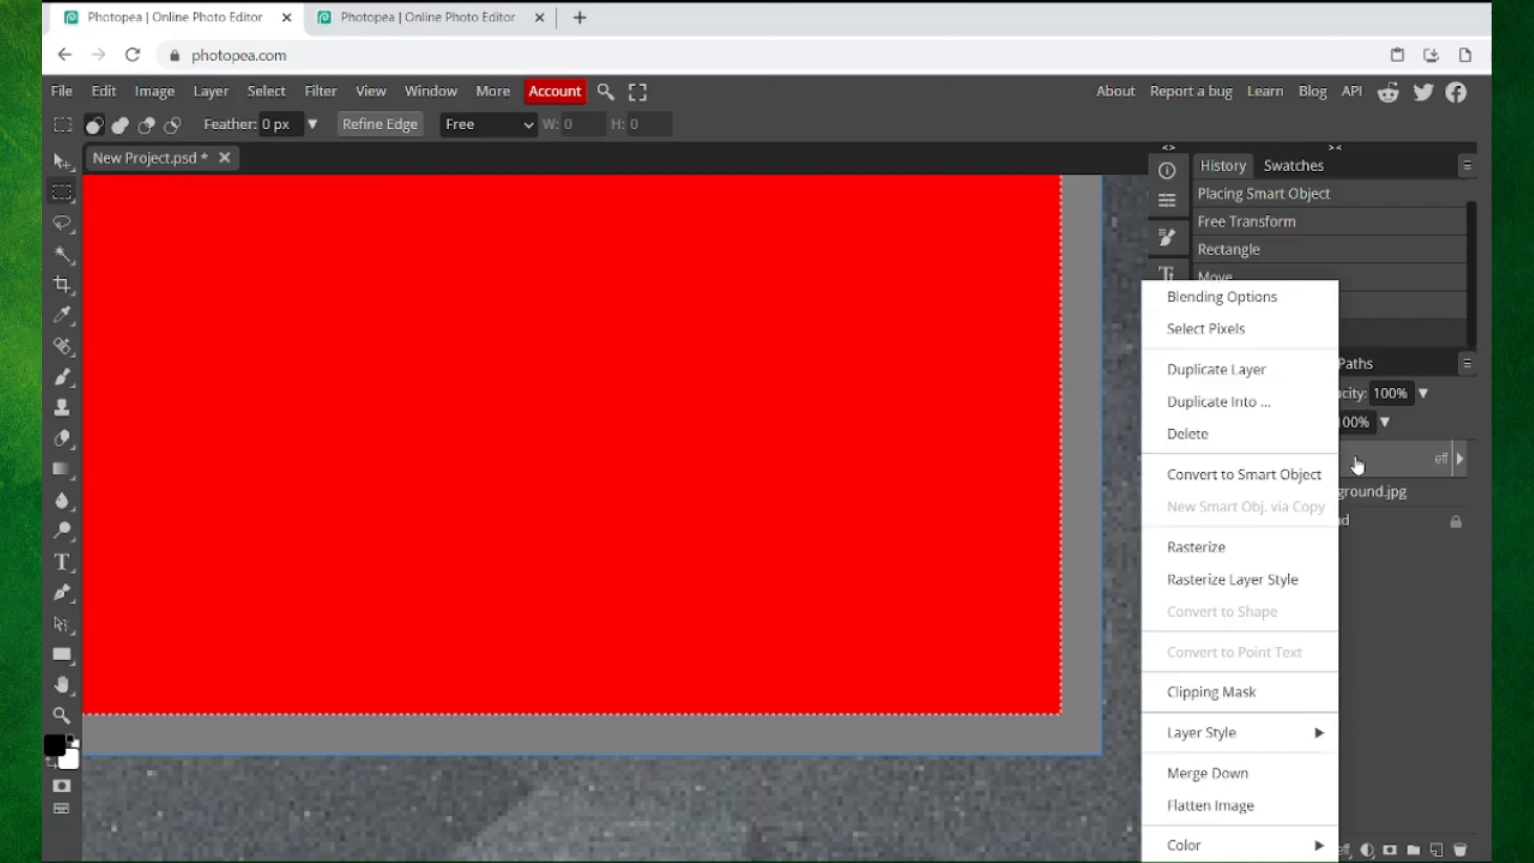
click(1225, 547)
click(62, 715)
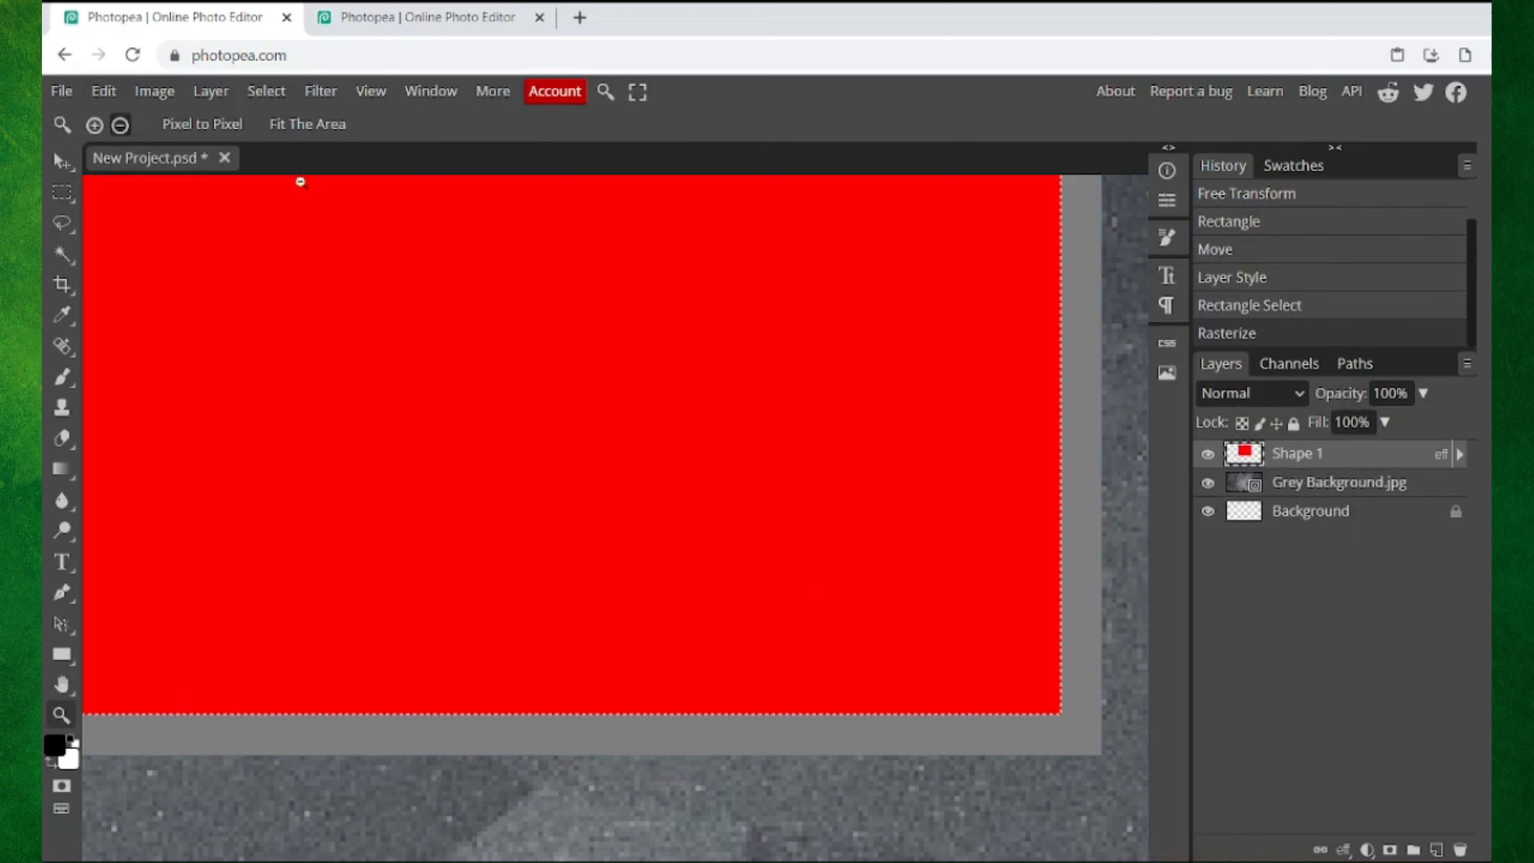
click(320, 123)
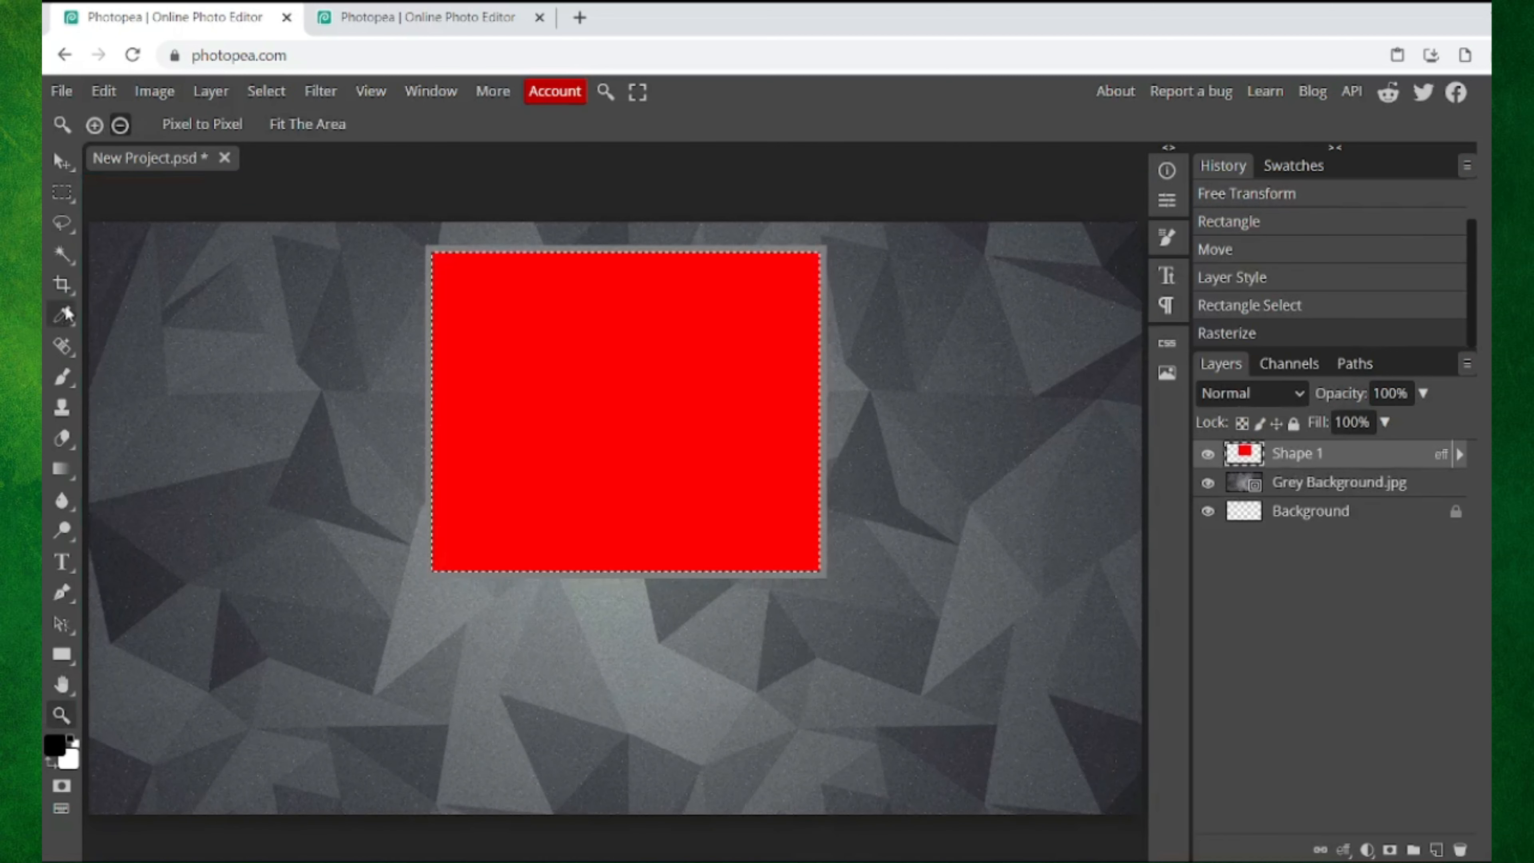
Step: Erase all the red inside the selection on Shape 1 with a 200 px eraser, leaving only the grey frame
click(63, 439)
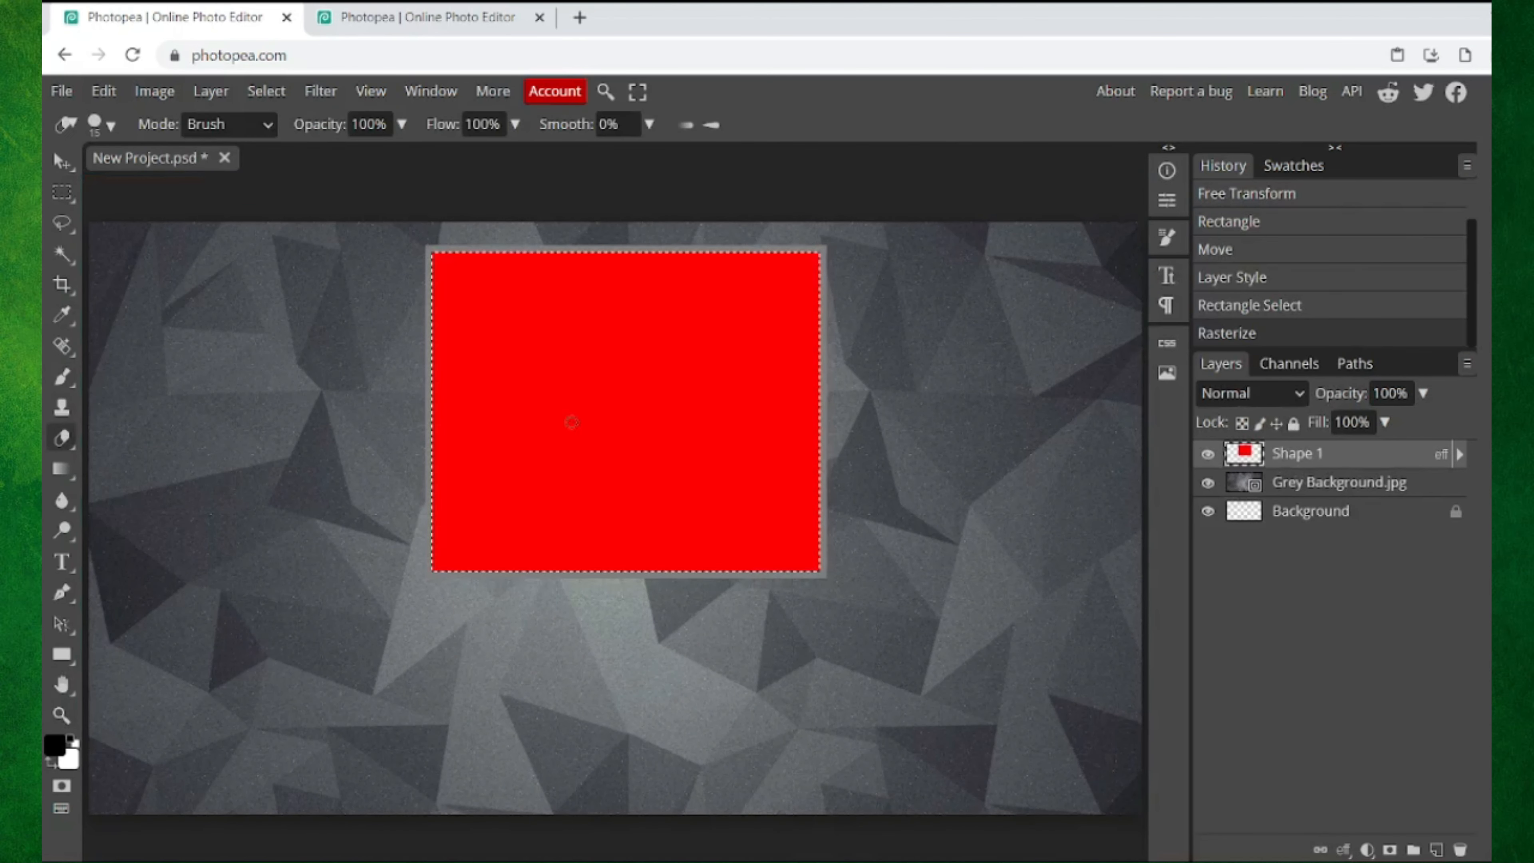
right_click(626, 405)
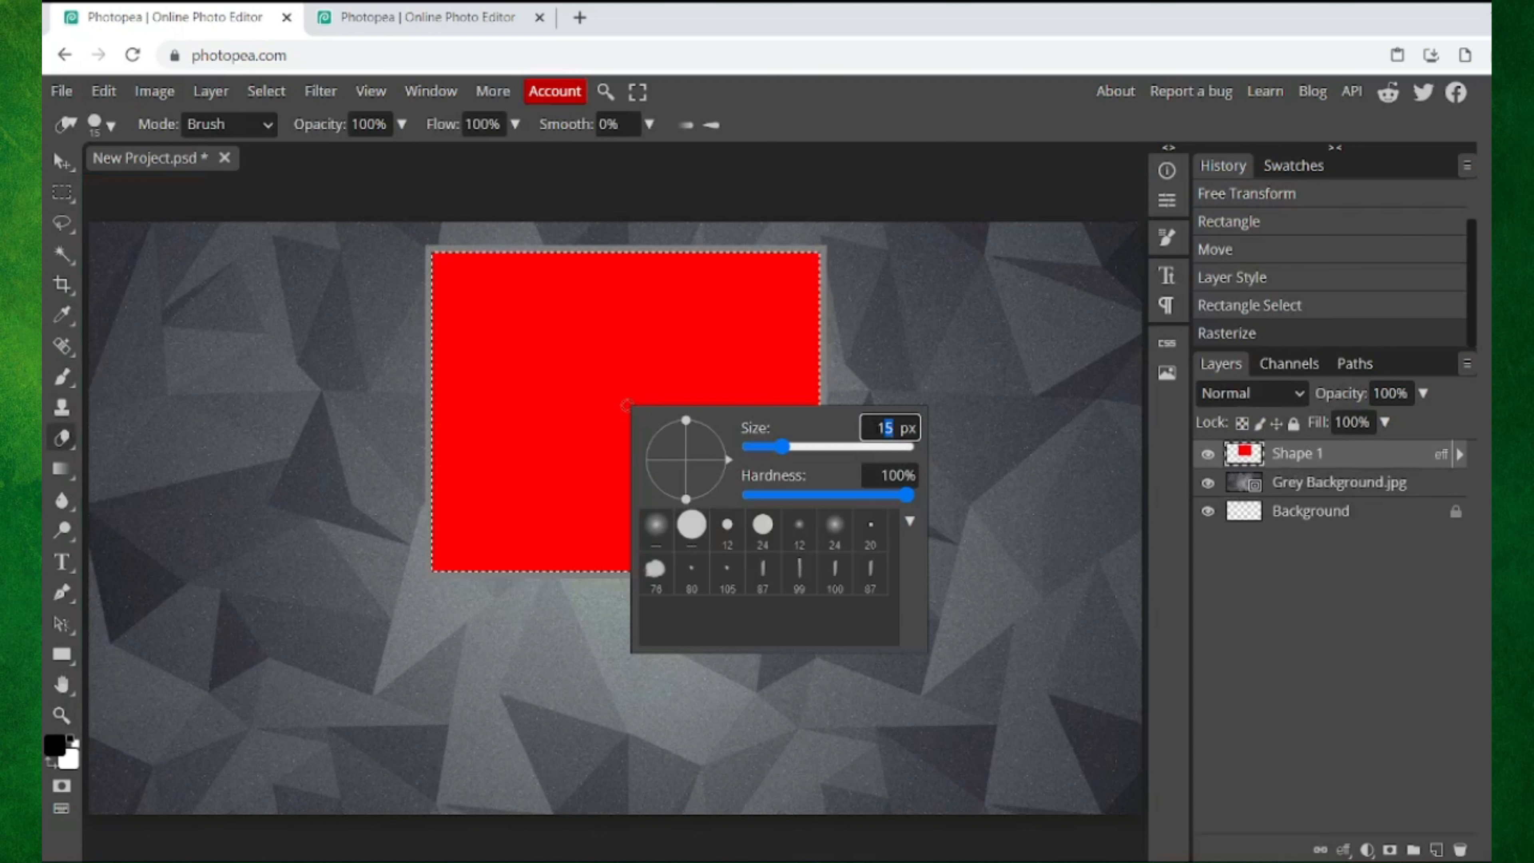
click(878, 428)
text(200)
key(Return)
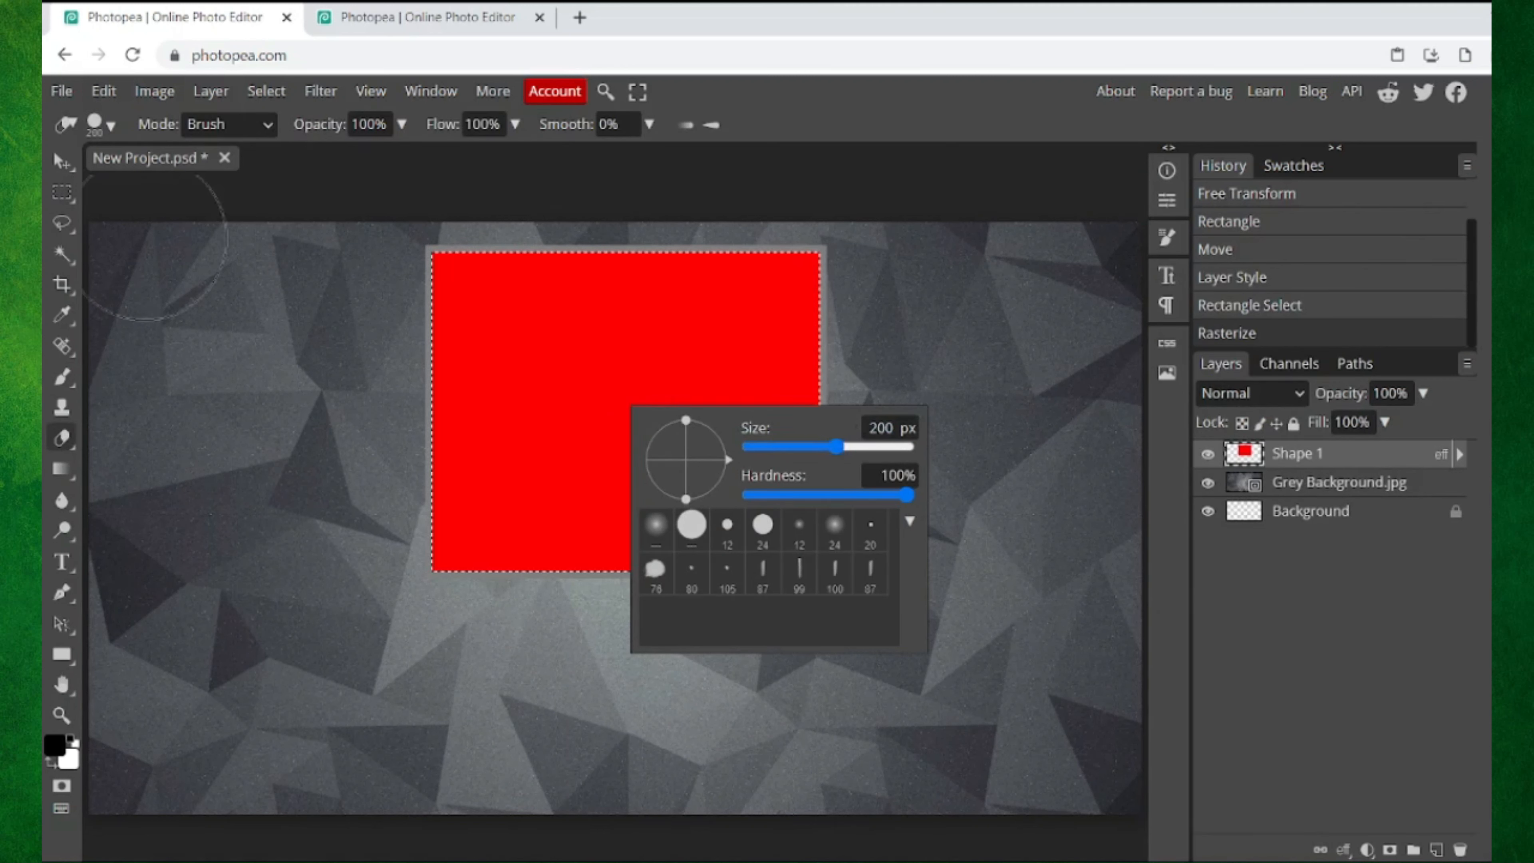
mouse_move(432, 283)
mouse_down()
mouse_move(453, 529)
mouse_move(496, 537)
mouse_move(528, 256)
mouse_move(616, 338)
mouse_move(551, 509)
mouse_move(574, 543)
mouse_move(707, 435)
mouse_move(707, 296)
mouse_move(797, 266)
mouse_move(797, 507)
mouse_up()
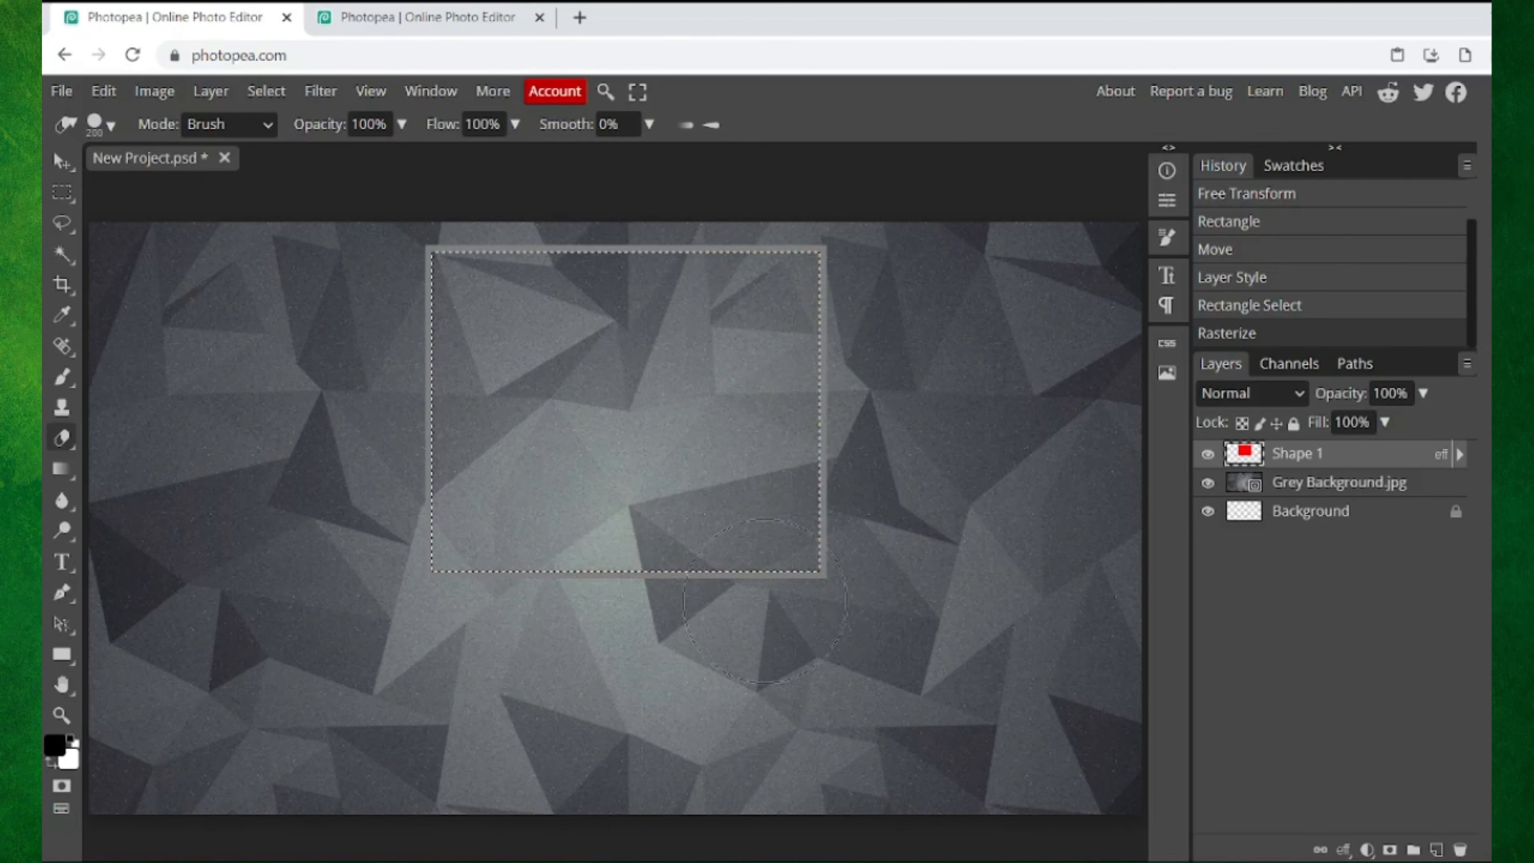
drag(883, 317, 857, 371)
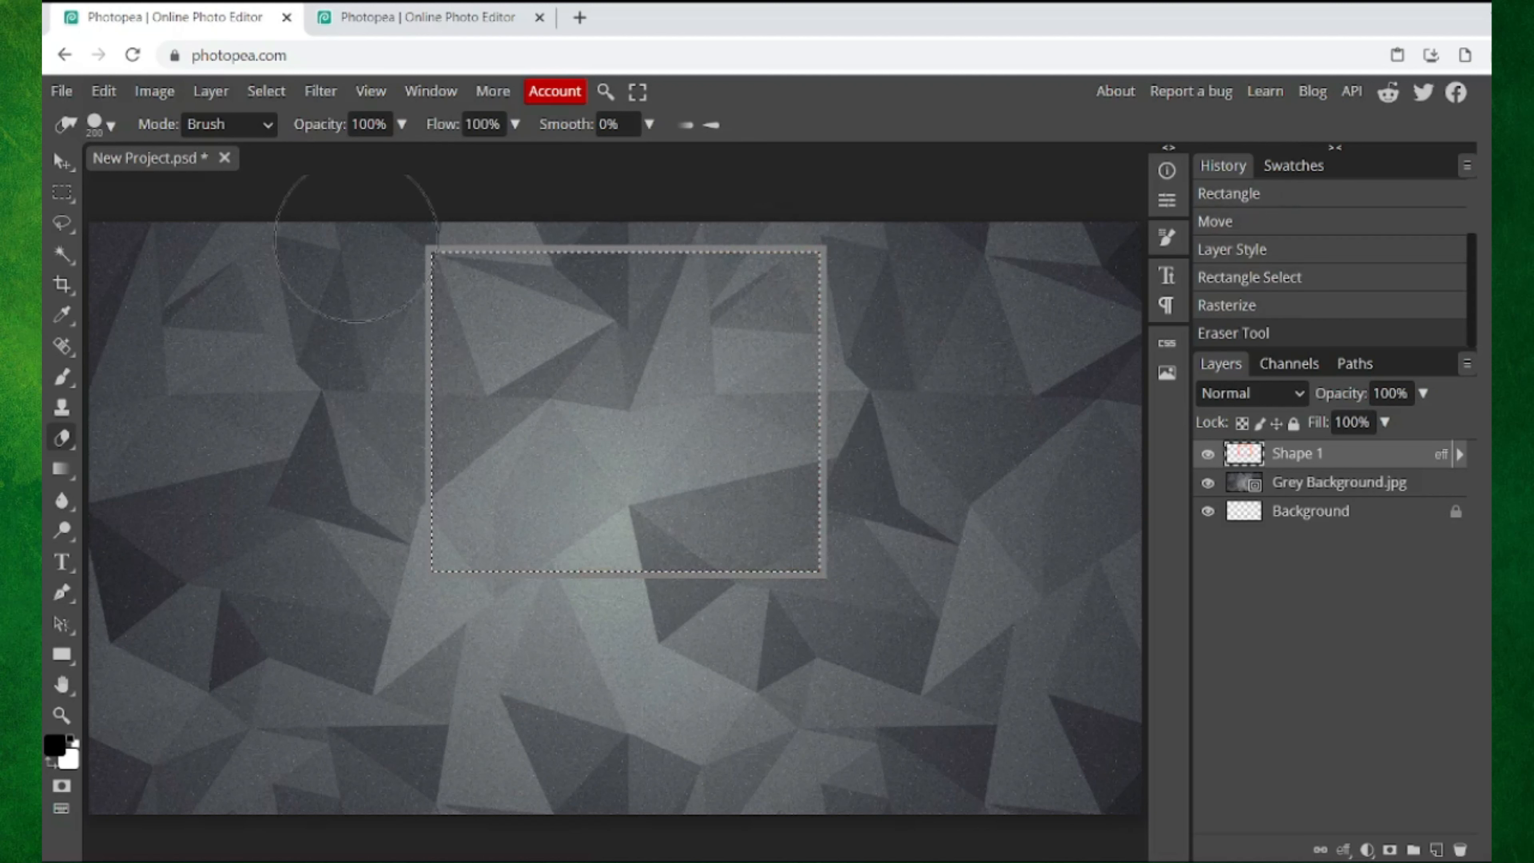
Step: Deselect the interior of the Shape 1 frame
click(62, 192)
click(553, 312)
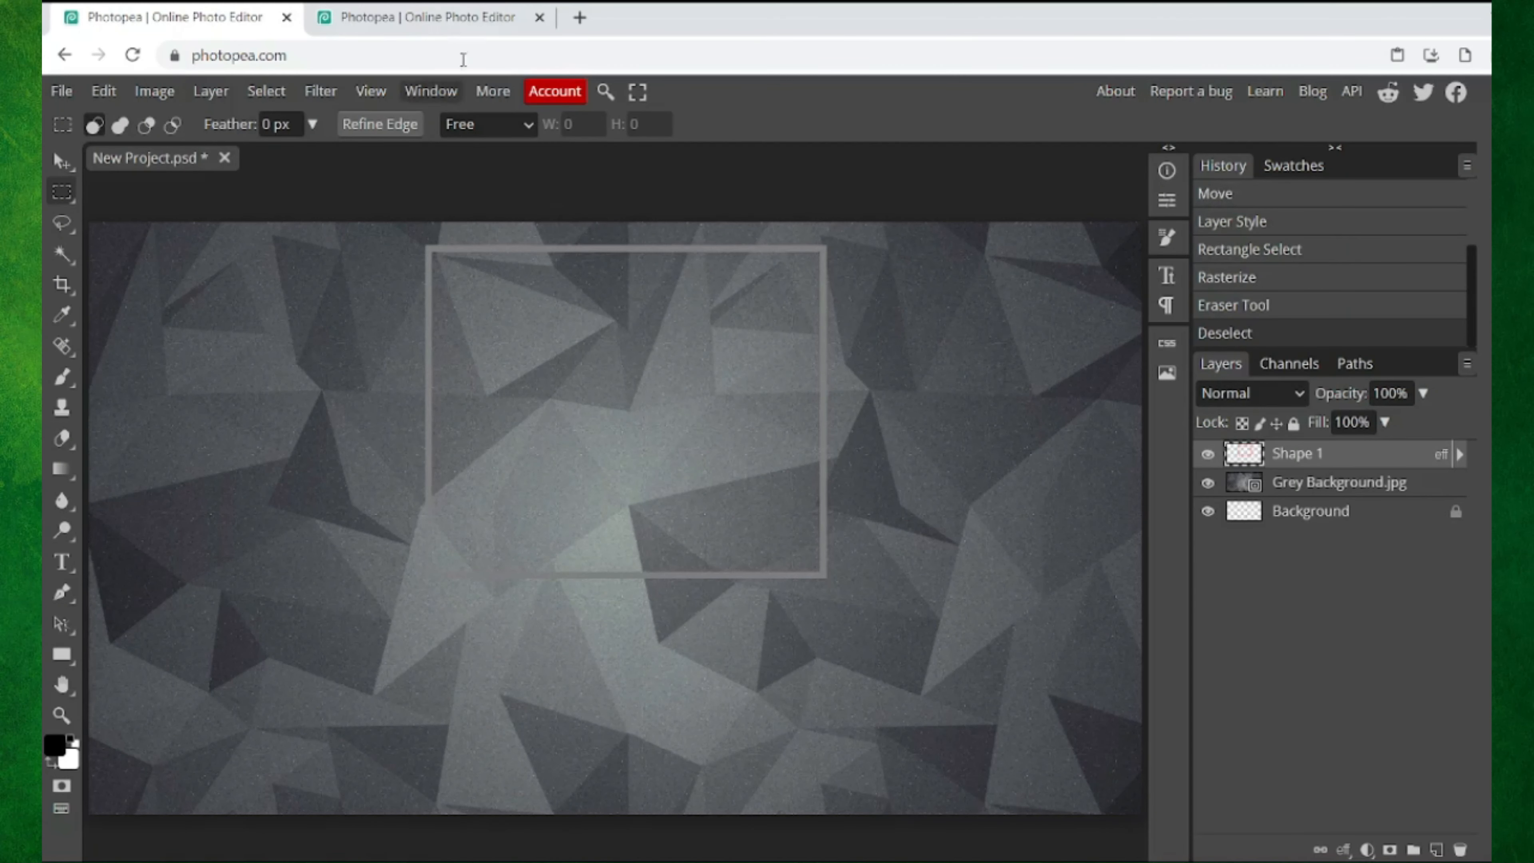
Step: Examine the main frame's gradient border in the finished reference layout, and return to the new project
click(434, 17)
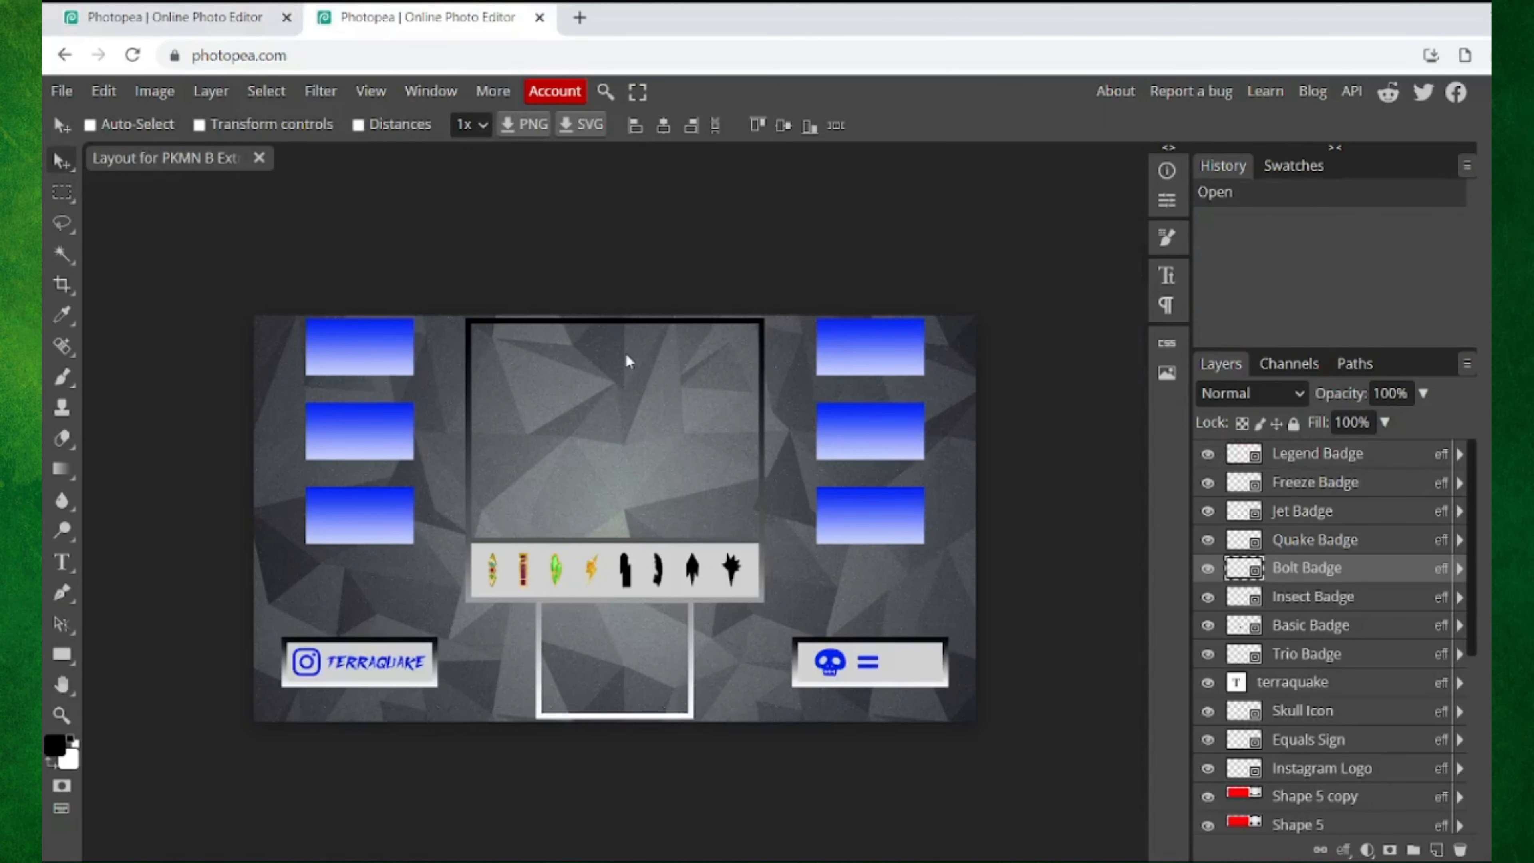
click(172, 17)
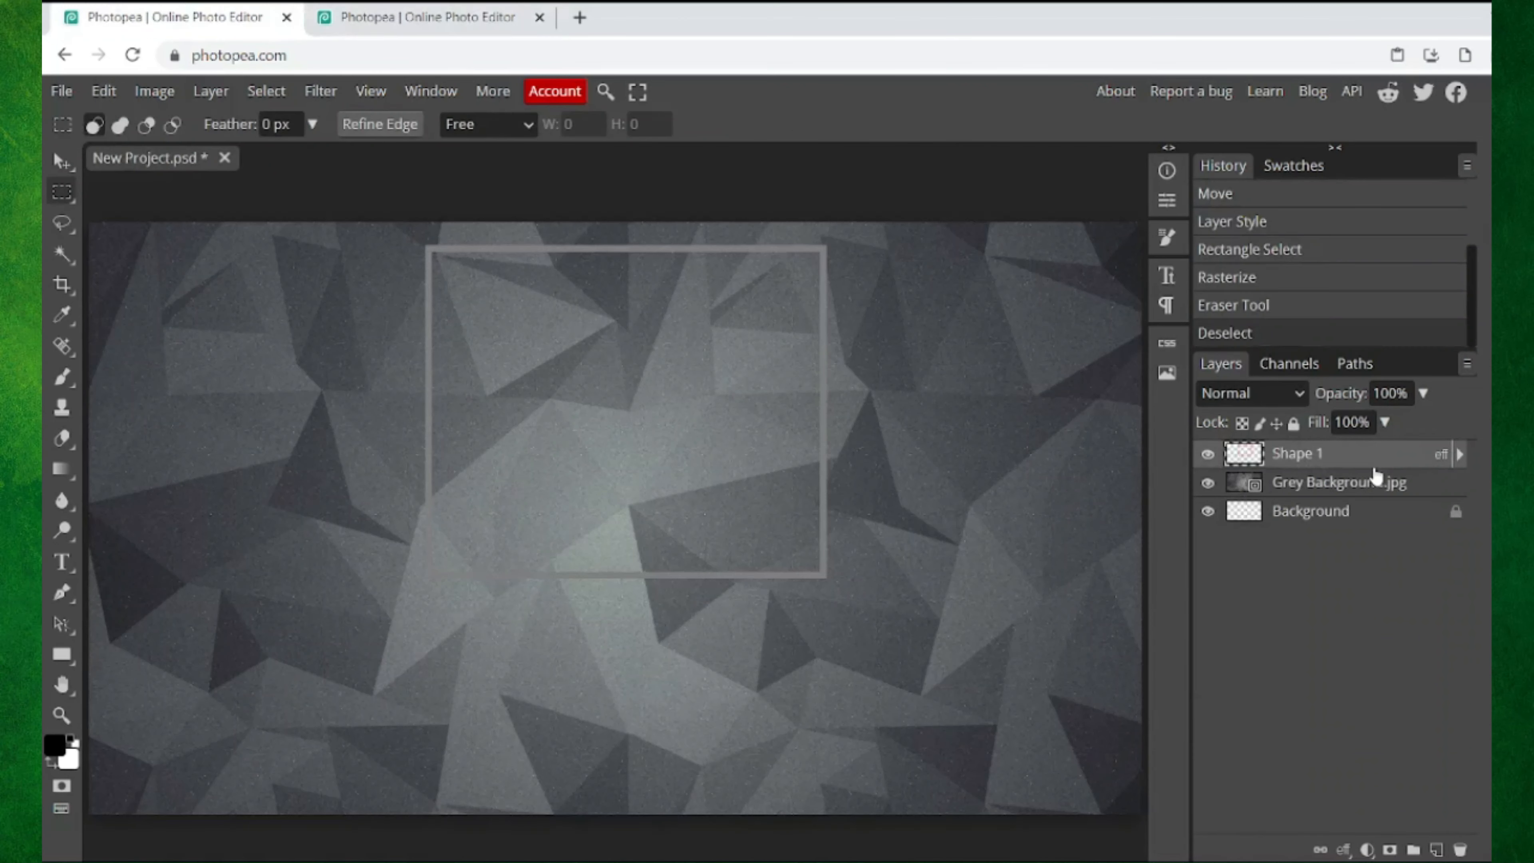
click(439, 12)
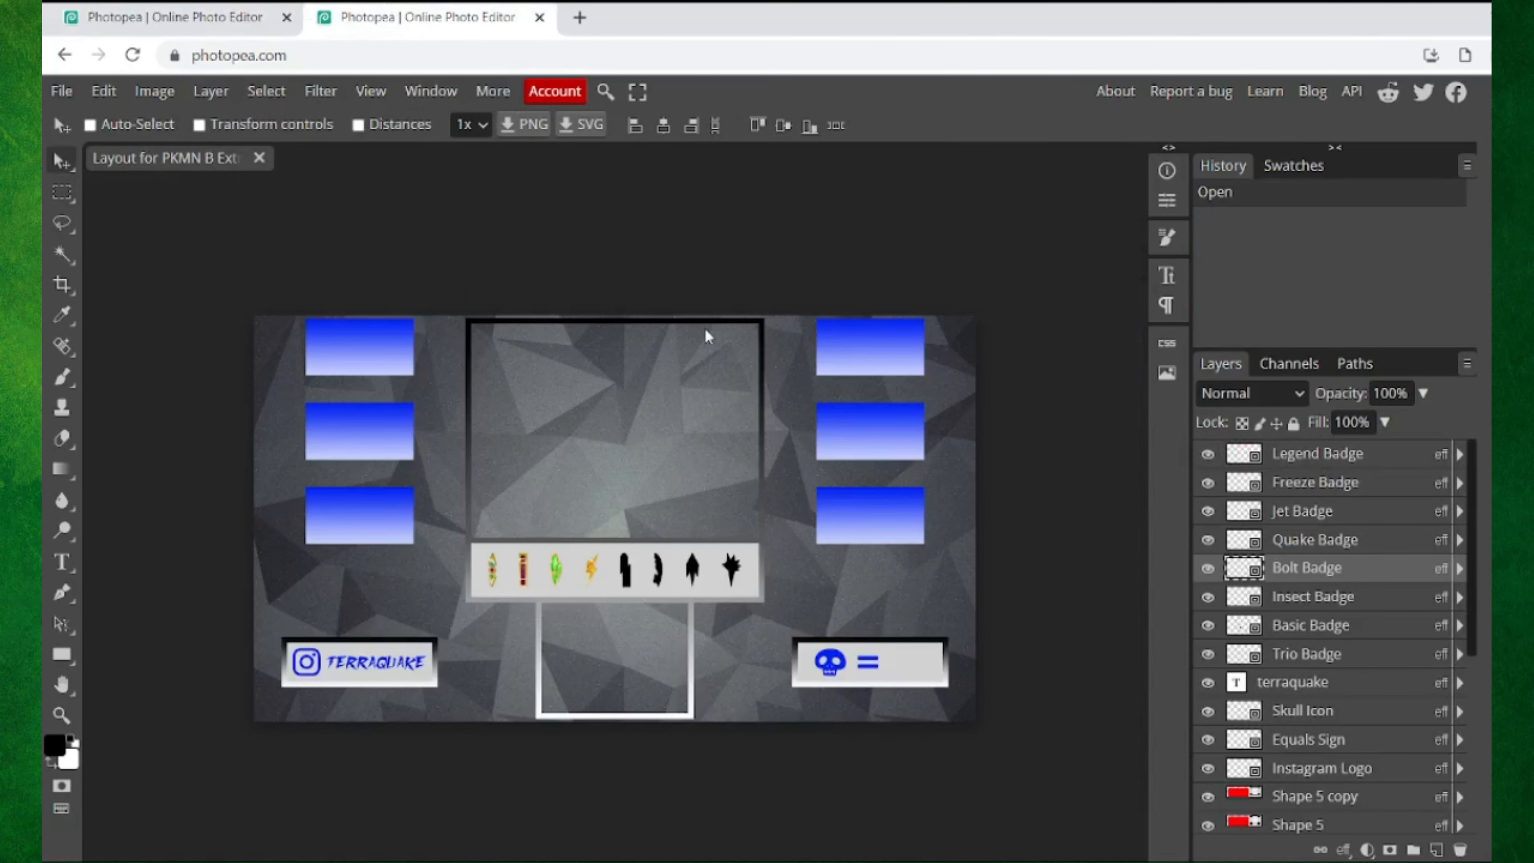
click(160, 22)
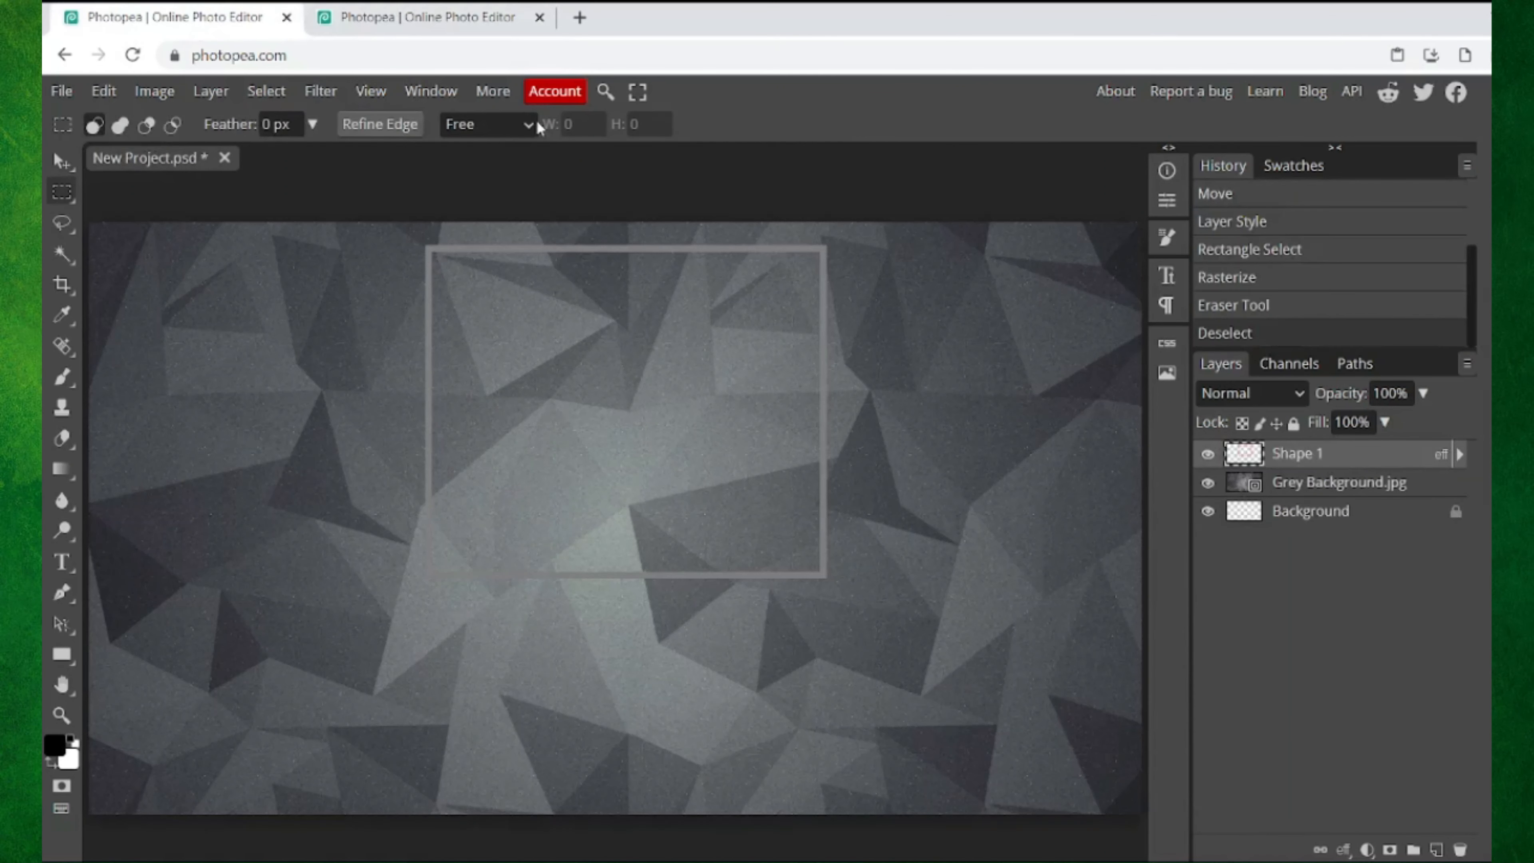
Step: Try a linear Gradient Overlay on Shape 1, running from black 000000 to grey 929292
double_click(1362, 473)
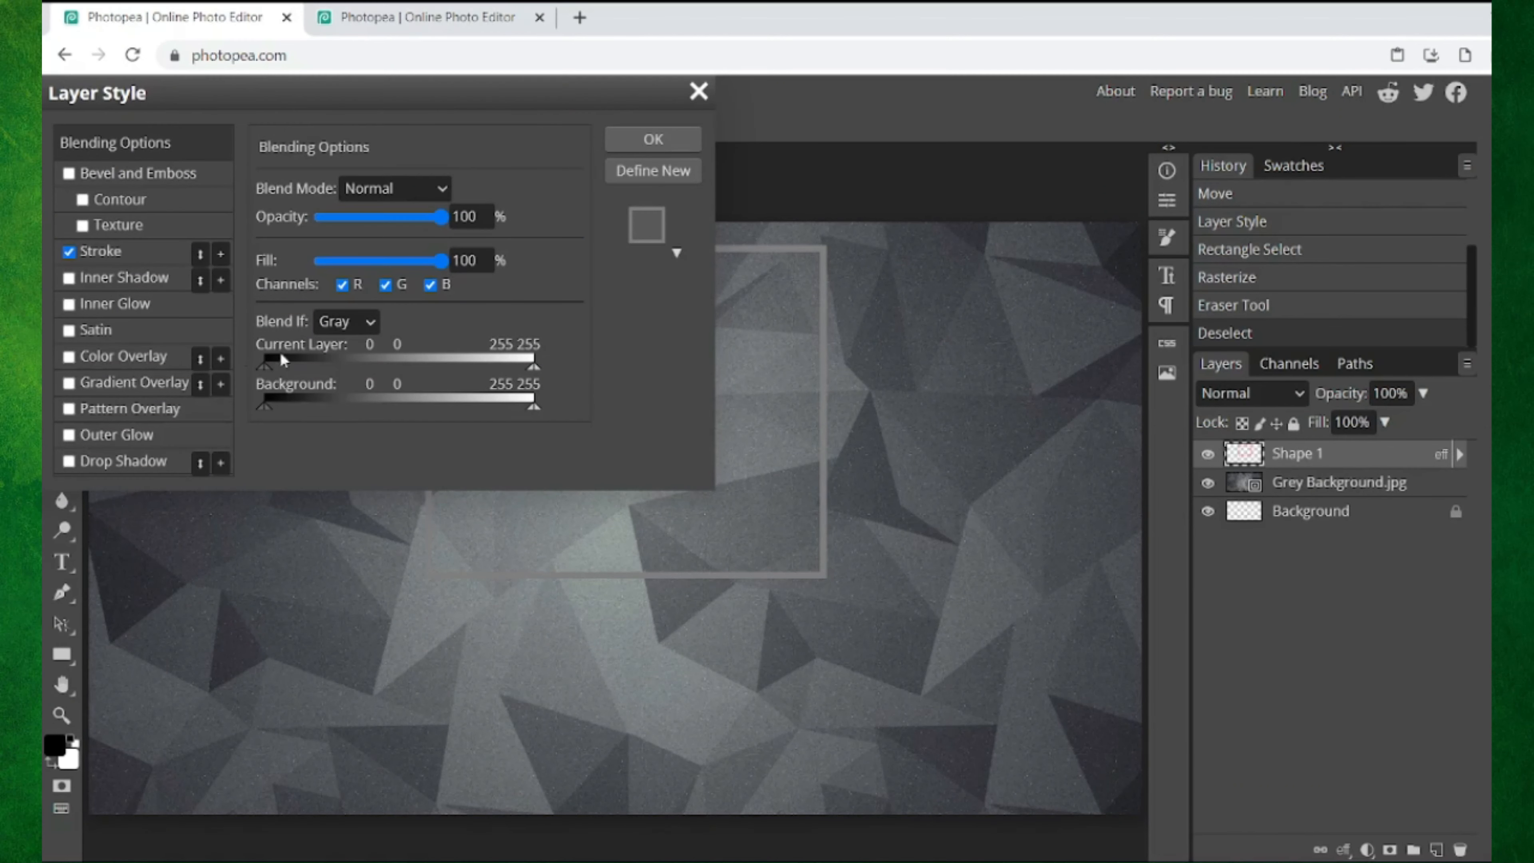
click(129, 382)
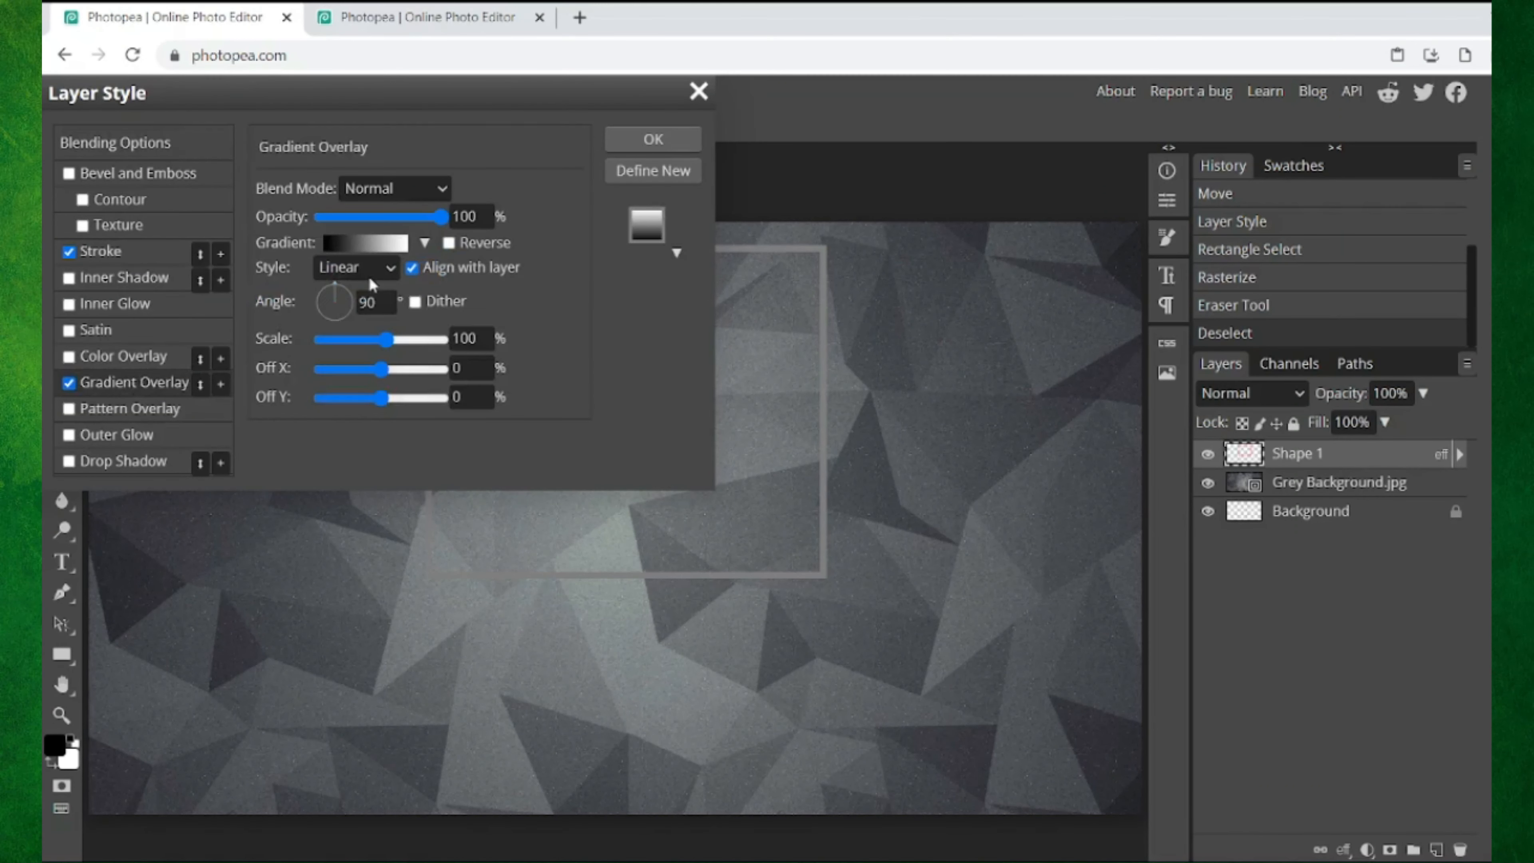
click(363, 245)
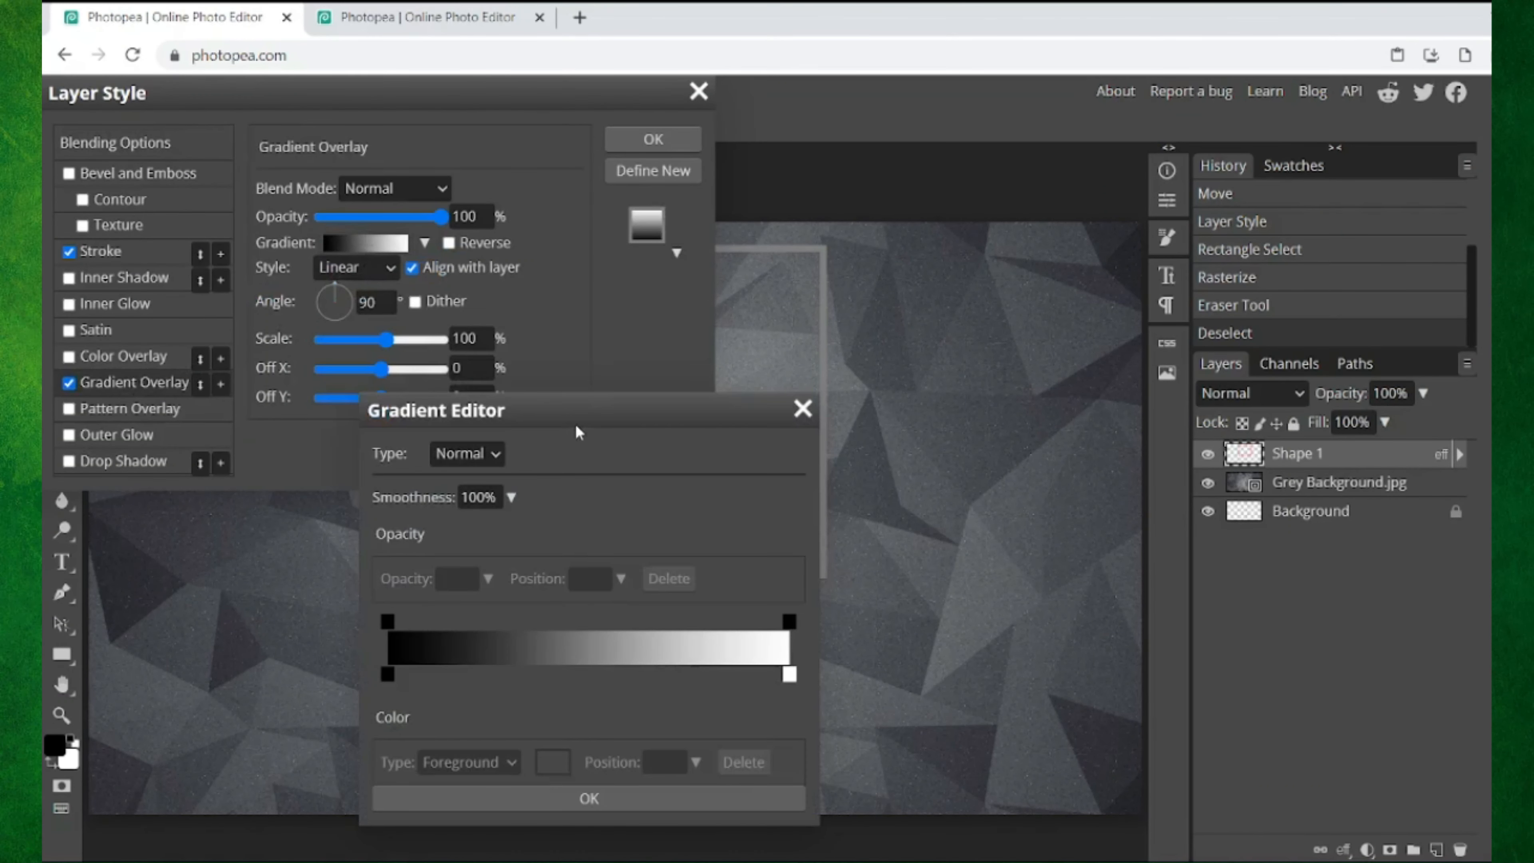
click(216, 358)
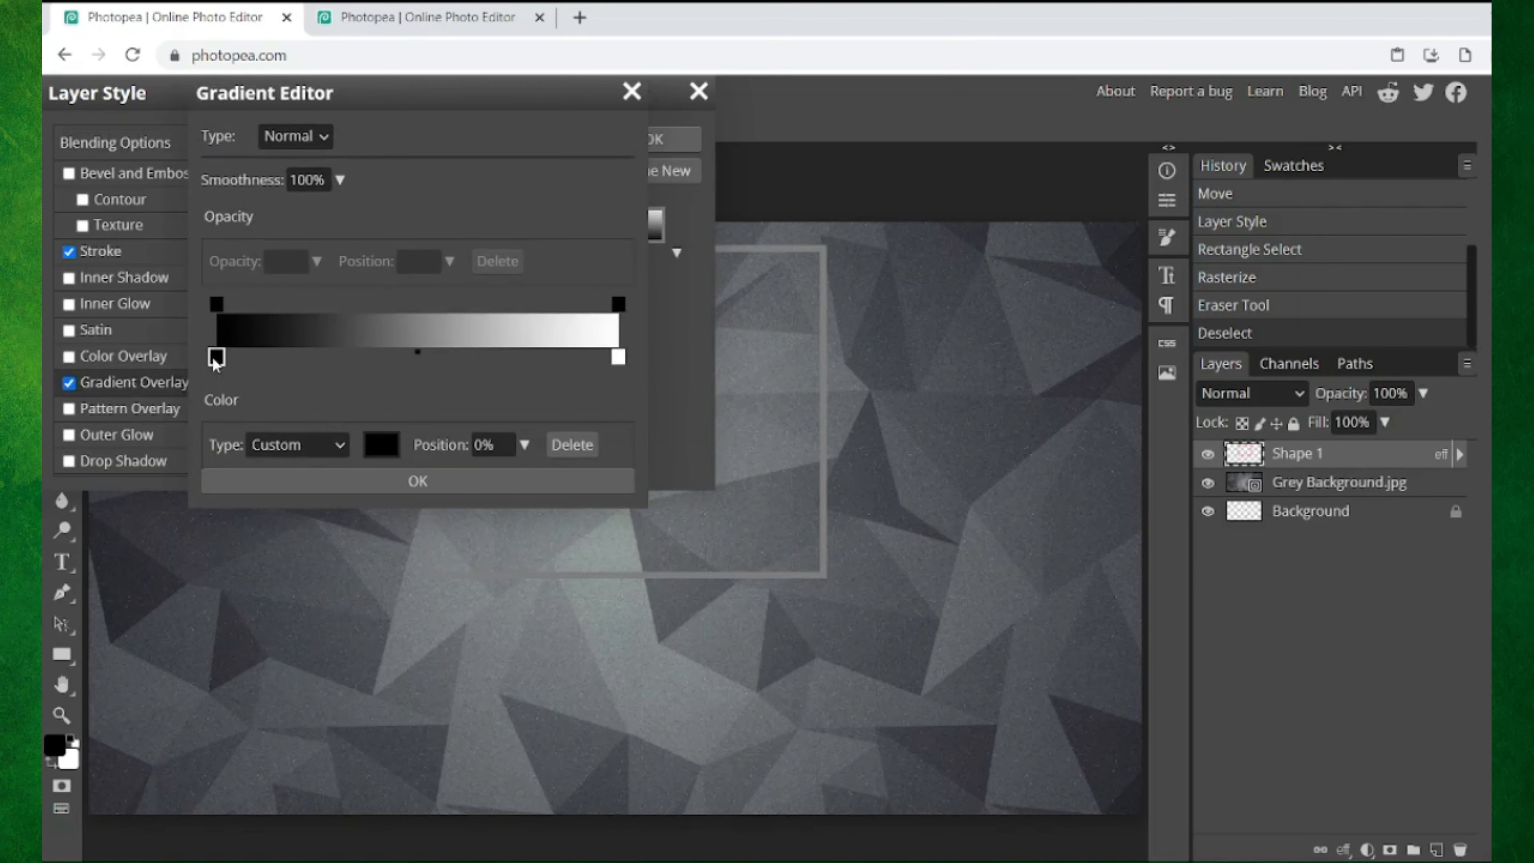
click(375, 446)
drag(337, 354, 172, 595)
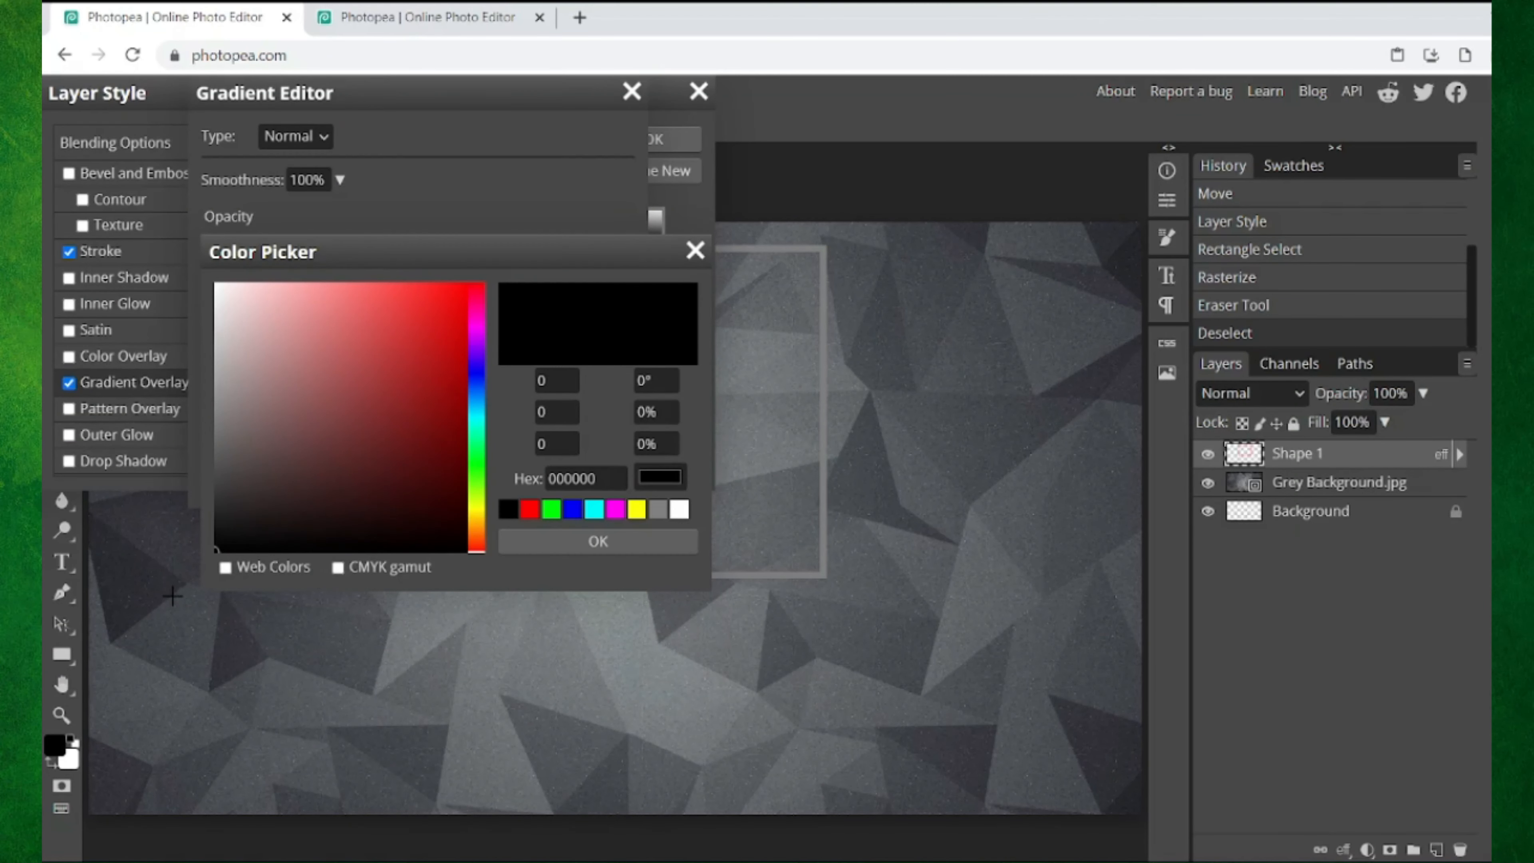
click(513, 546)
click(618, 357)
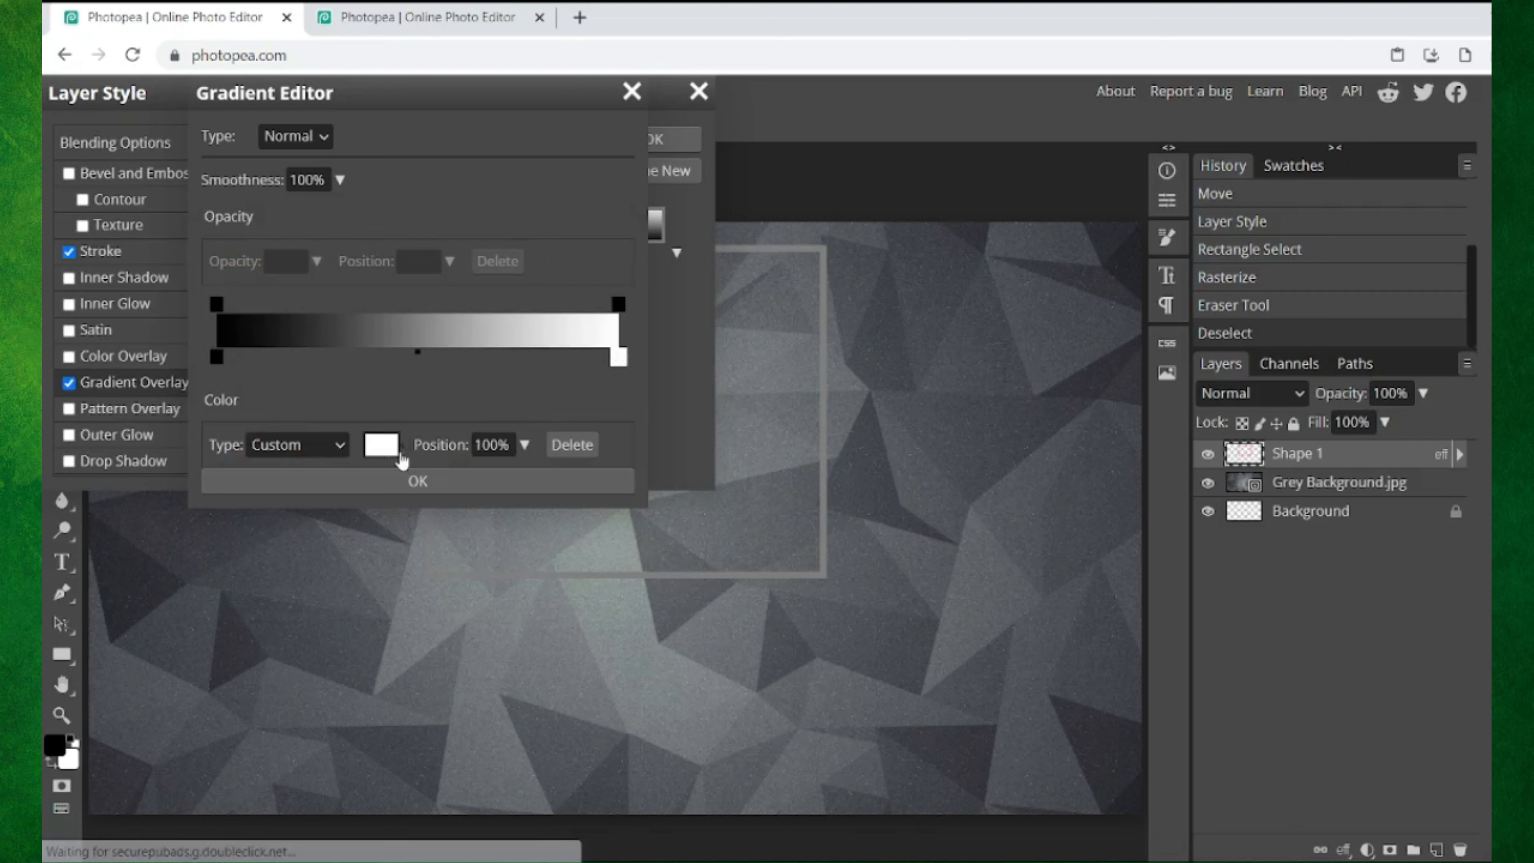
click(396, 450)
drag(342, 449, 187, 398)
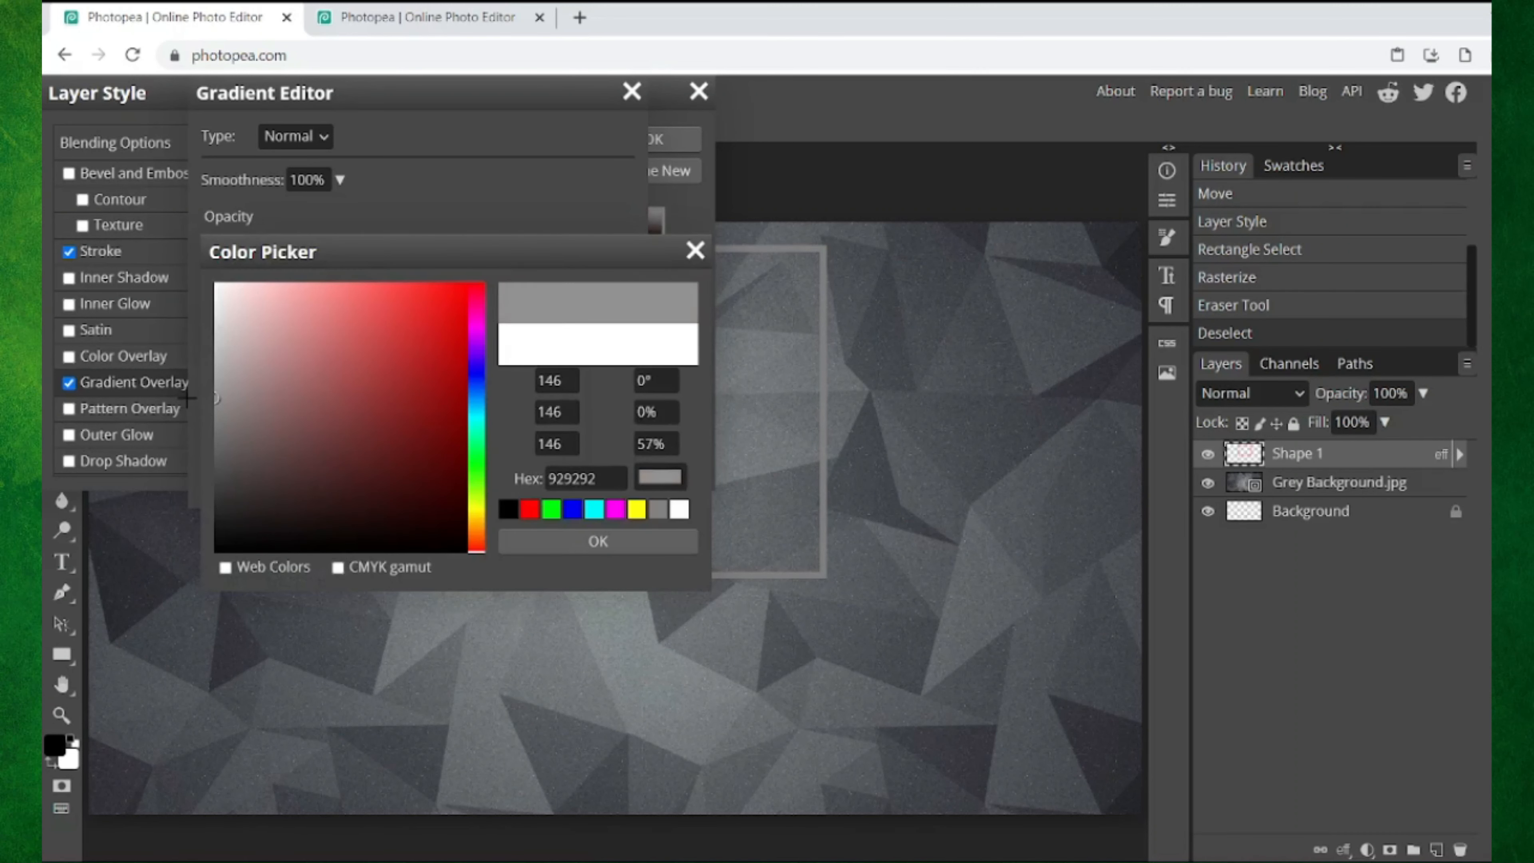
click(598, 541)
click(414, 481)
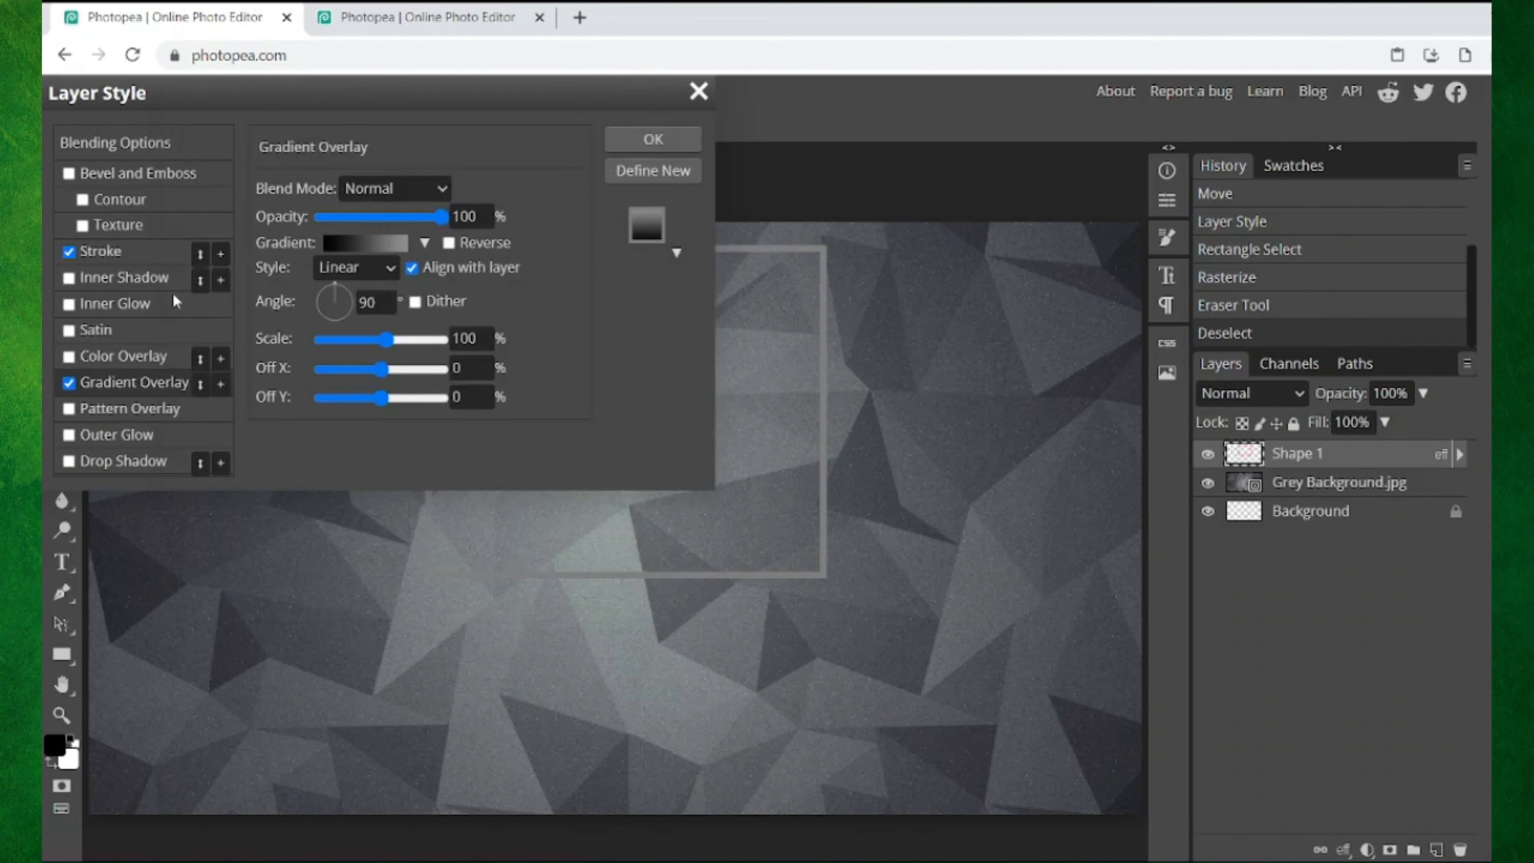
Step: Preview Shape 1 without its Stroke effect, re-enable the stroke and turn off the Gradient Overlay
click(70, 251)
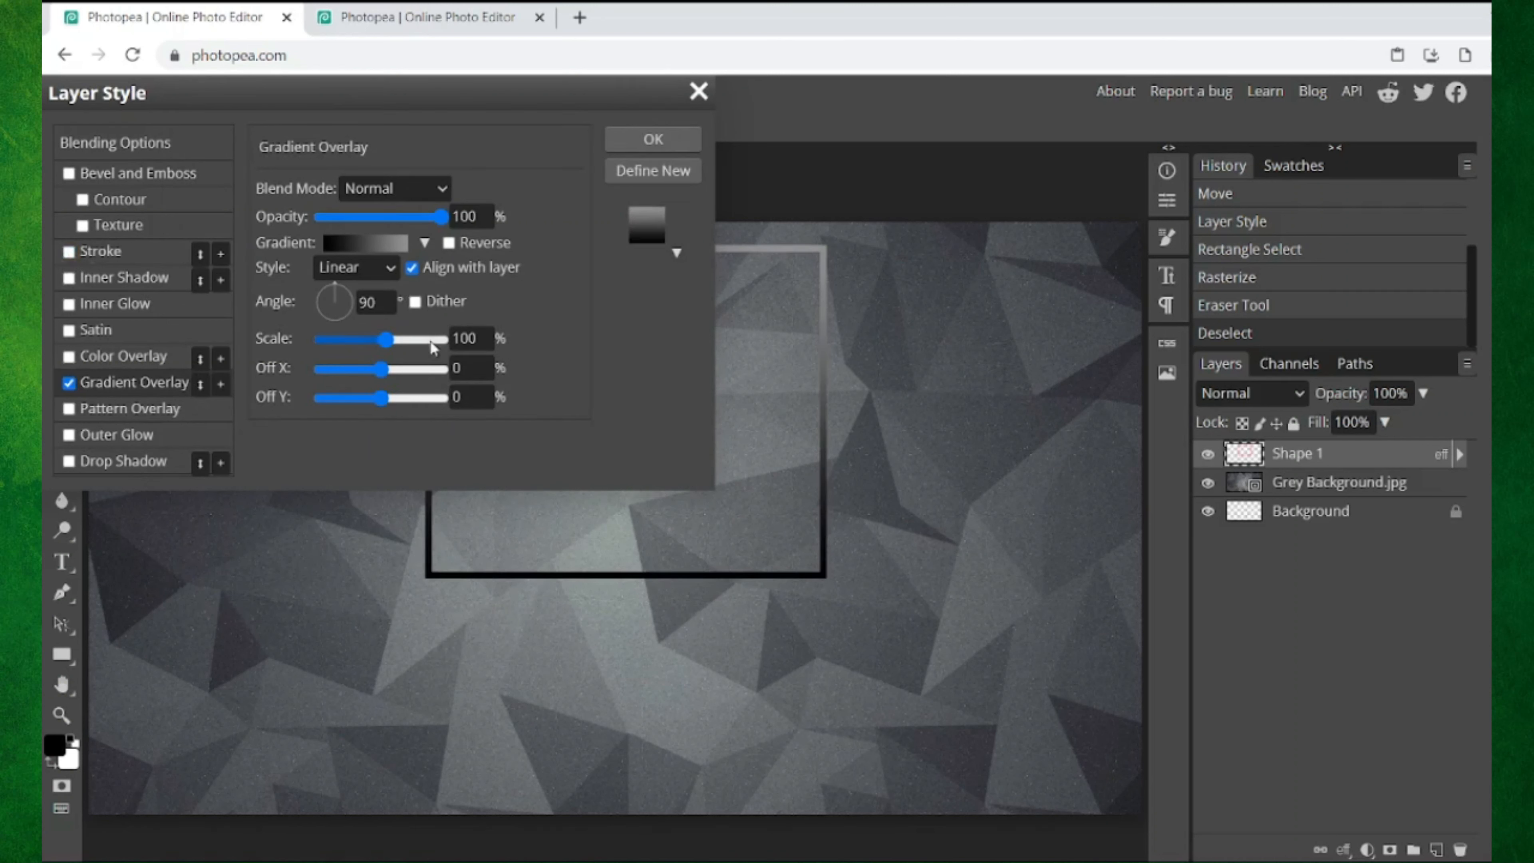
click(114, 251)
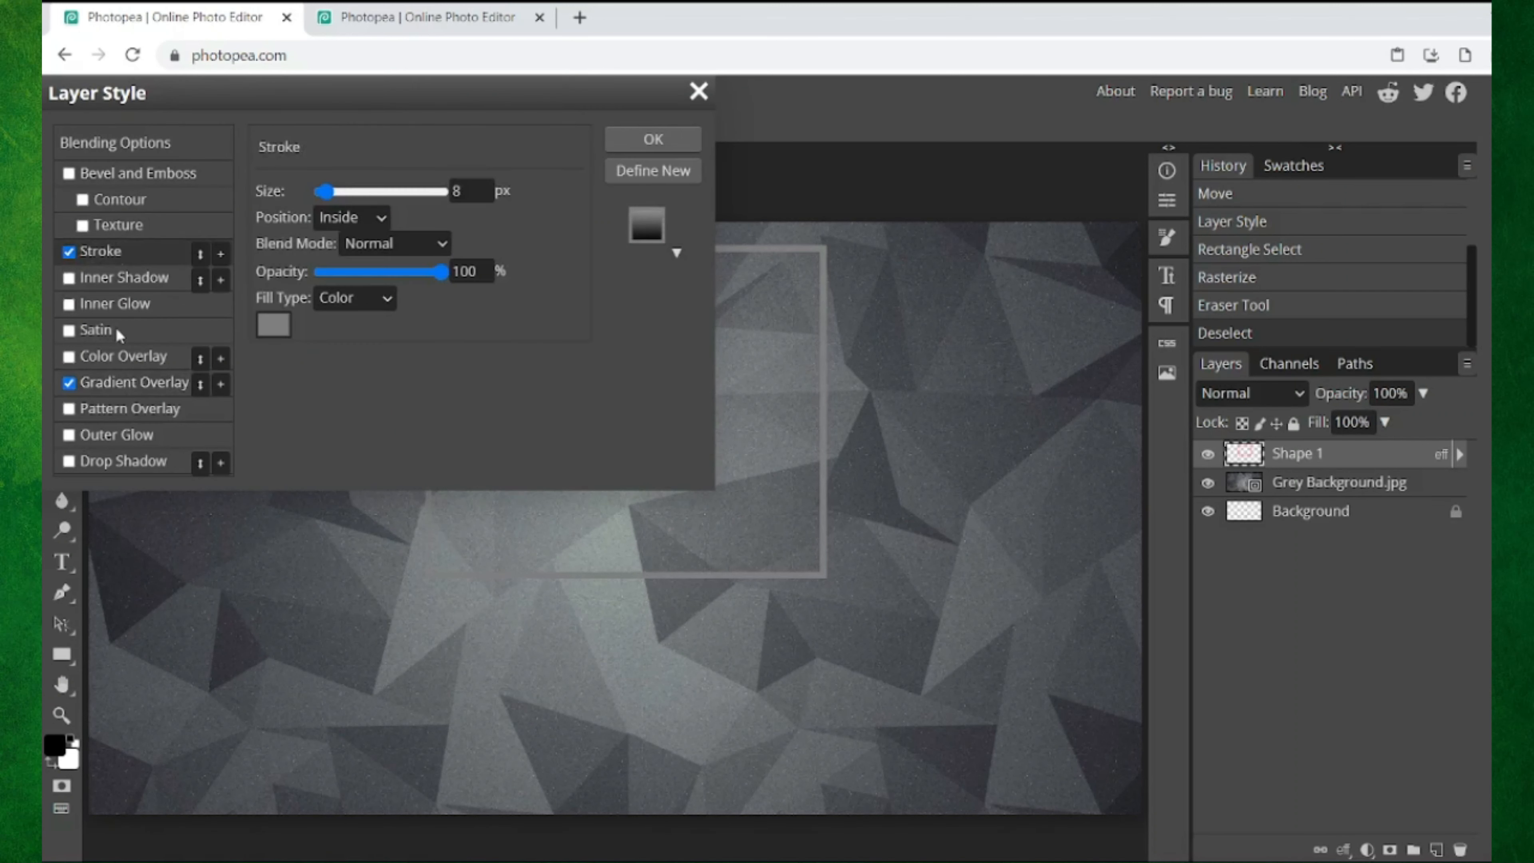
click(69, 382)
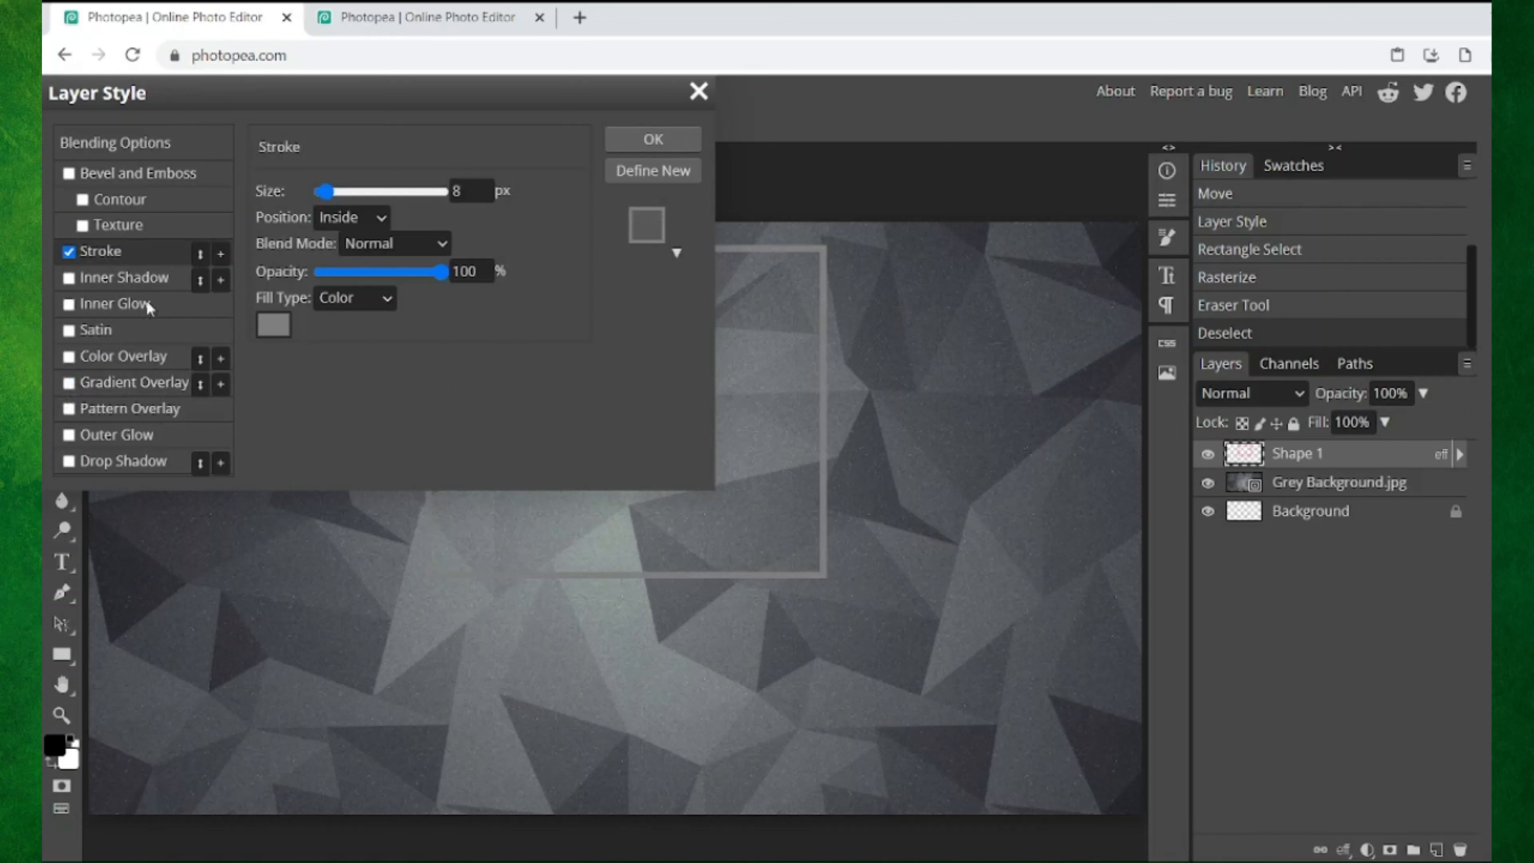
Step: Set the Shape 1 stroke's fill type to Gradient and recolour the gradient's white end to mid grey
click(397, 242)
click(338, 302)
click(386, 338)
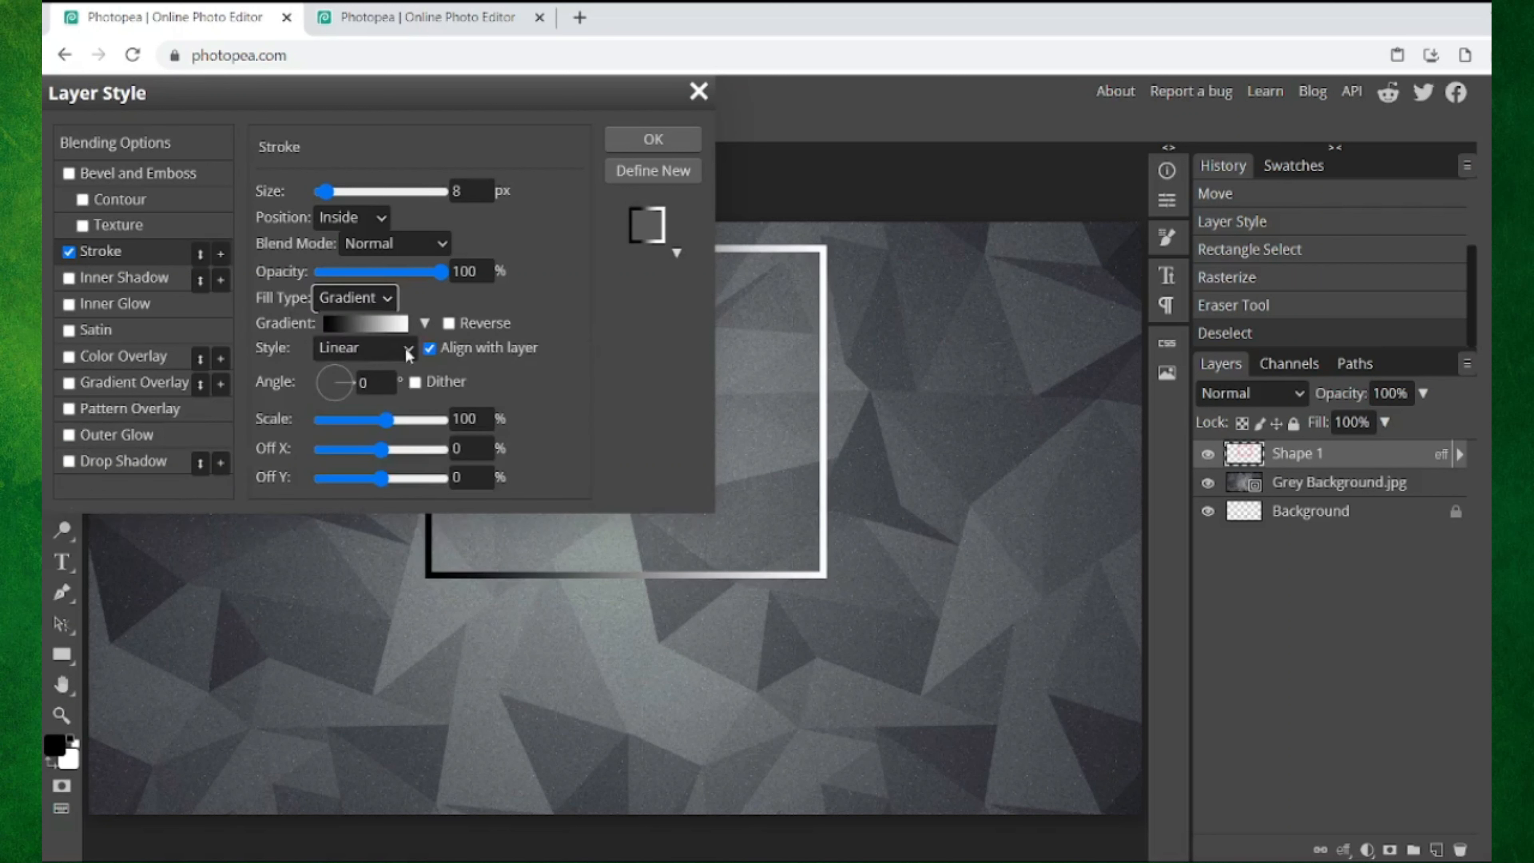
click(393, 325)
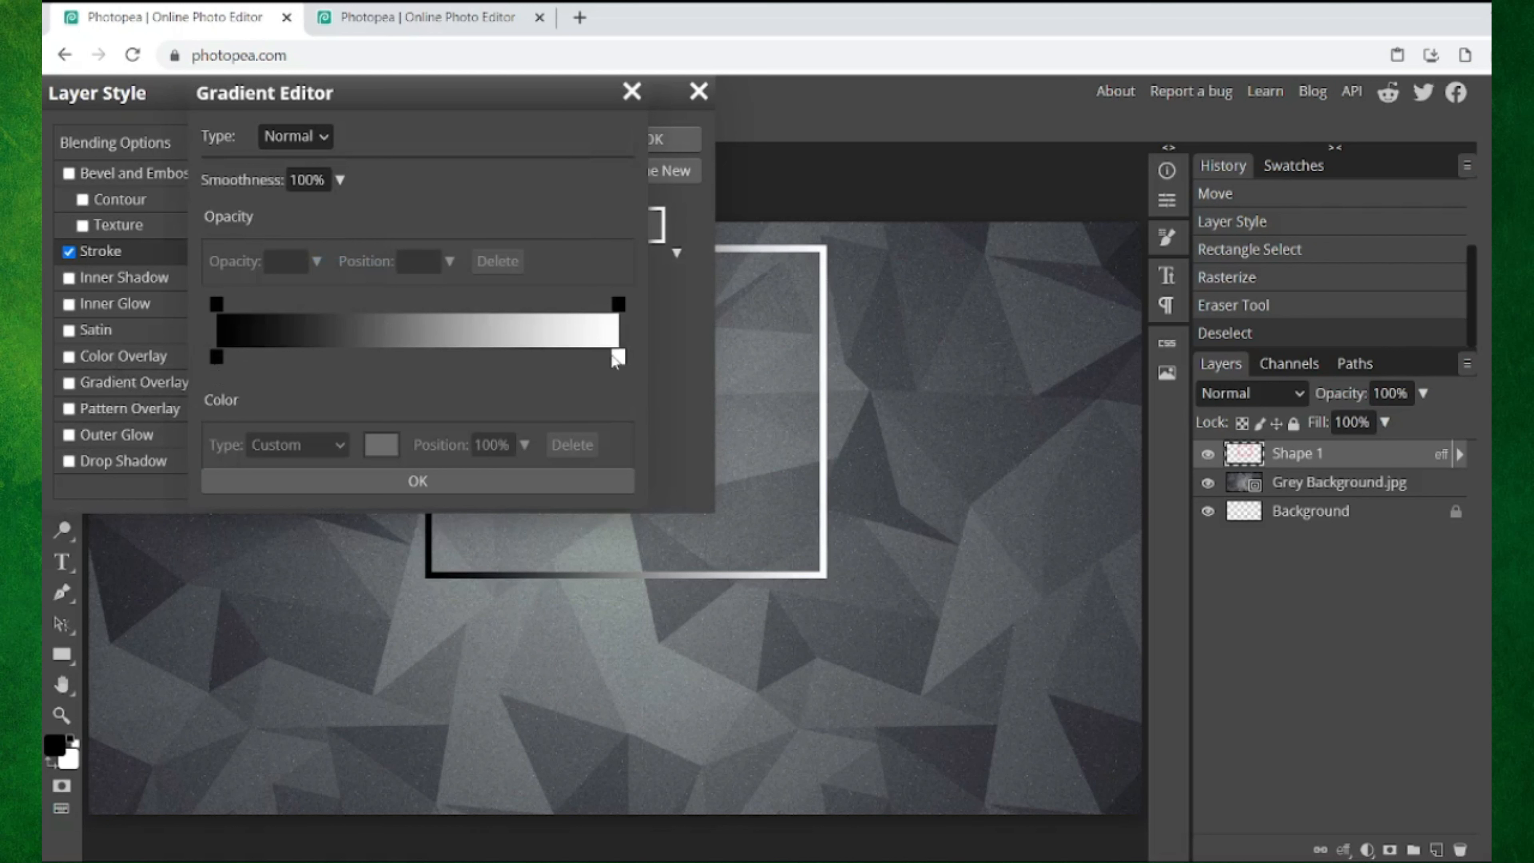
click(615, 357)
mouse_move(241, 432)
mouse_down()
mouse_move(196, 400)
mouse_move(198, 418)
mouse_up()
click(568, 547)
click(509, 491)
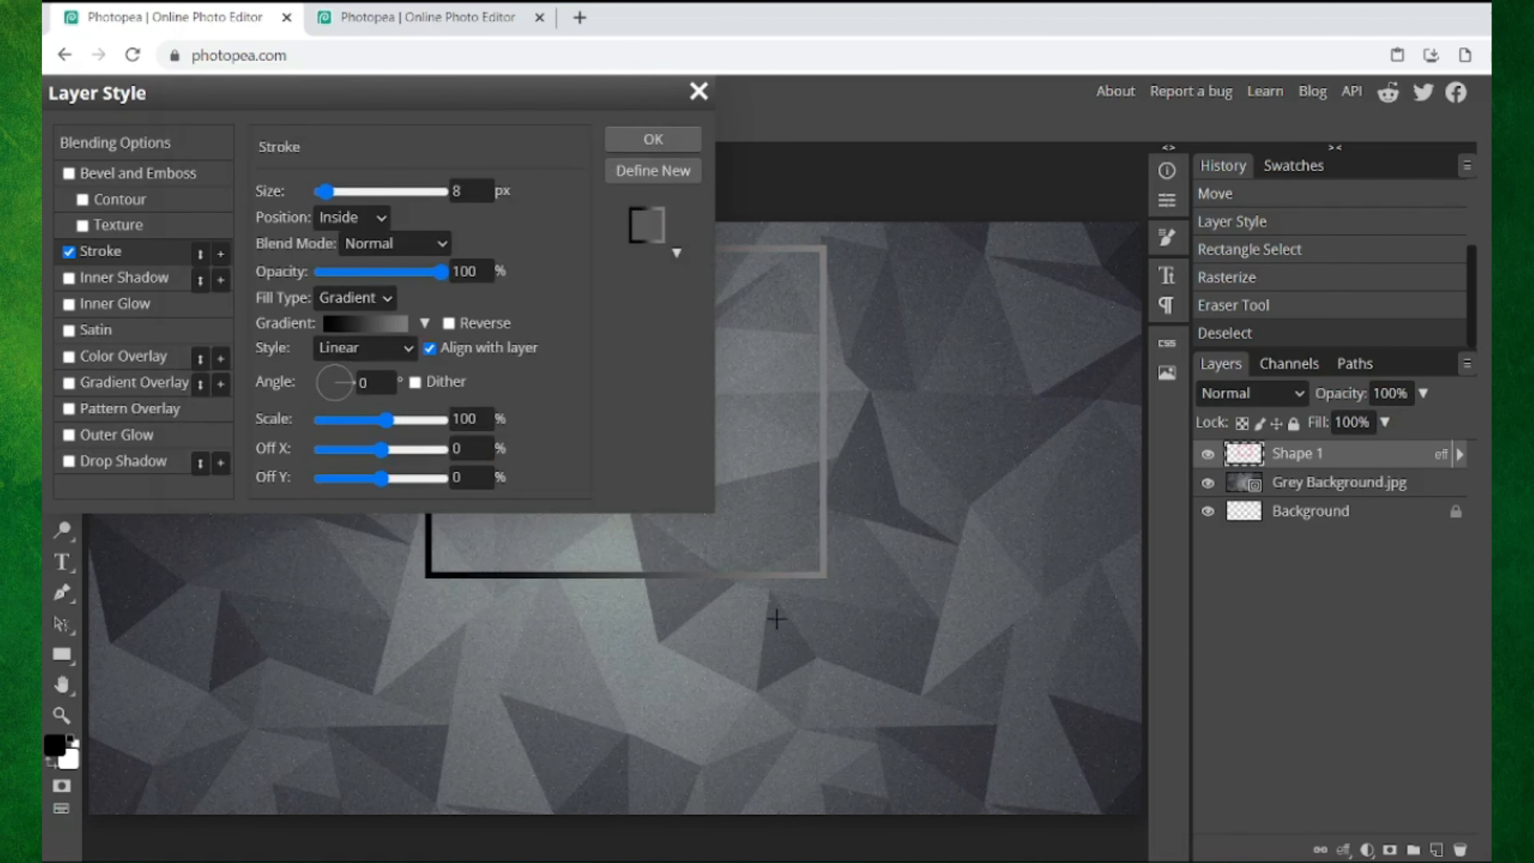
Step: Set the stroke gradient's angle to 90° and apply the layer style to Shape 1
drag(382, 381, 326, 381)
text(90)
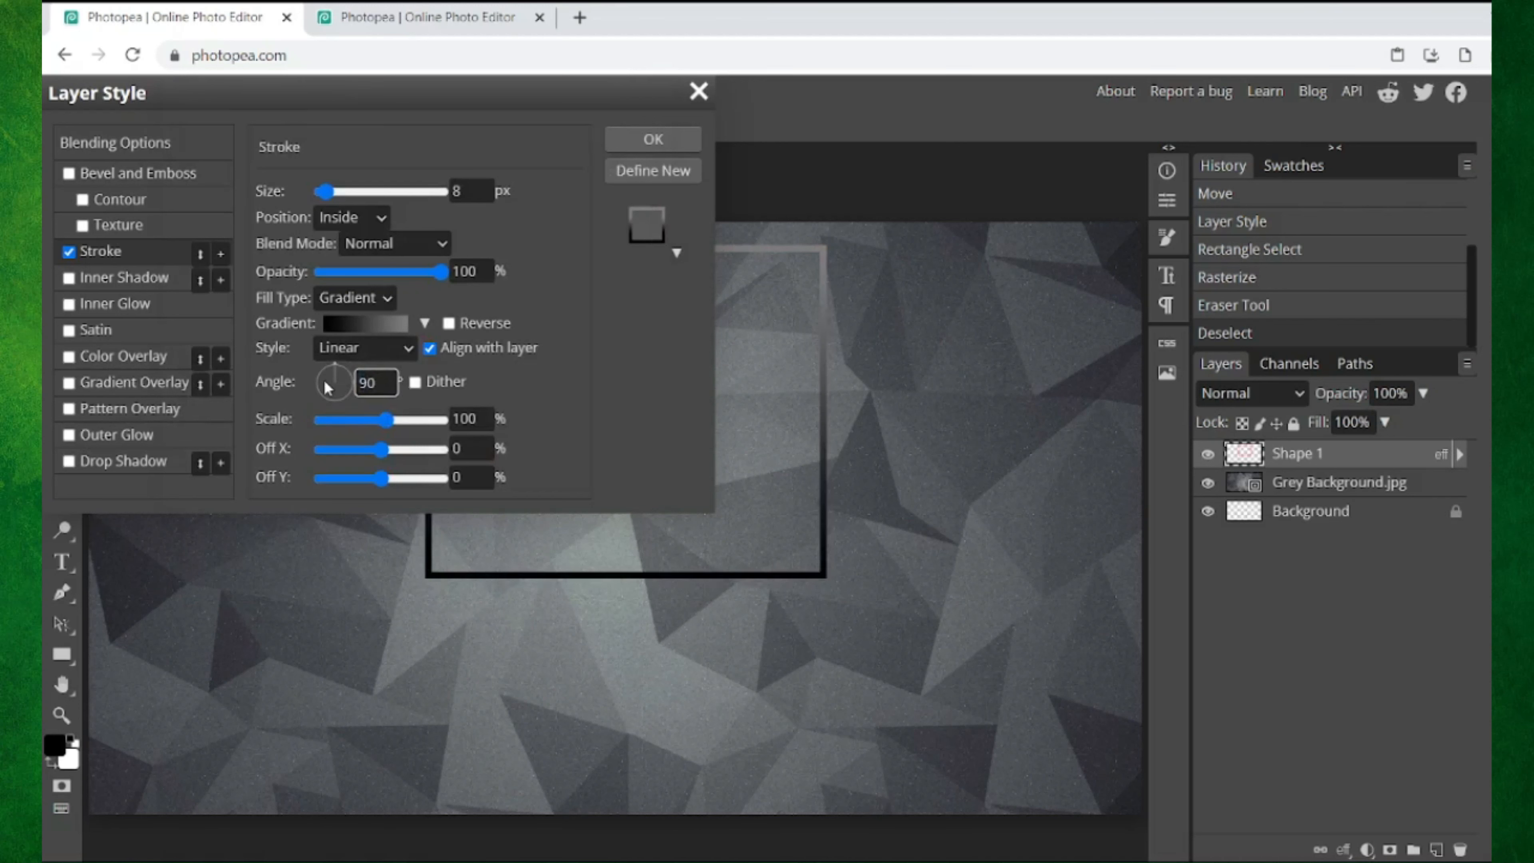
click(638, 140)
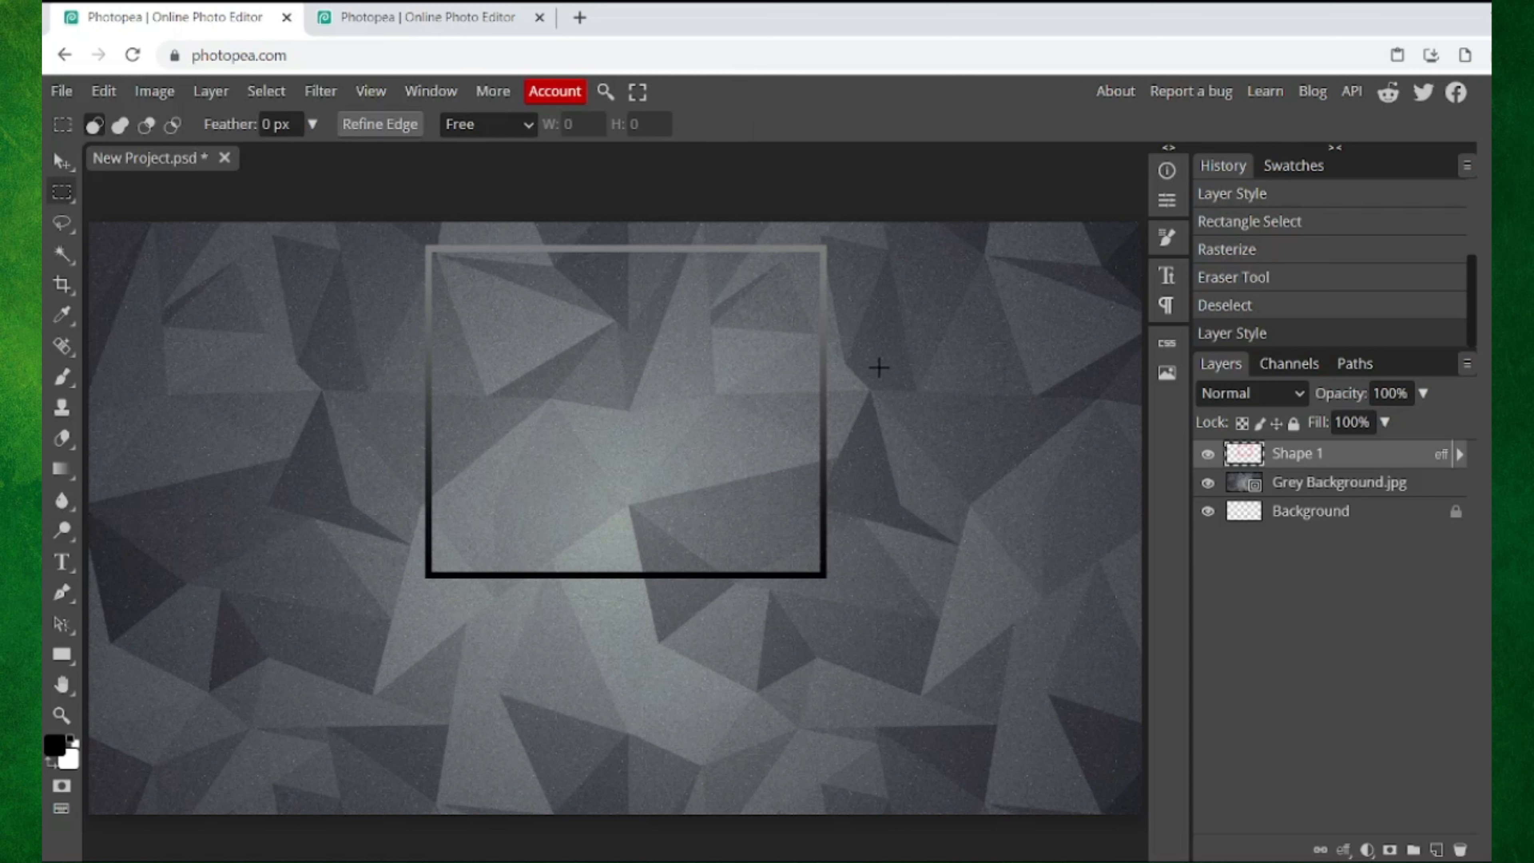
Step: Move the Shape 1 frame slightly up and left, close to the canvas's top edge
key(v)
drag(690, 327, 681, 310)
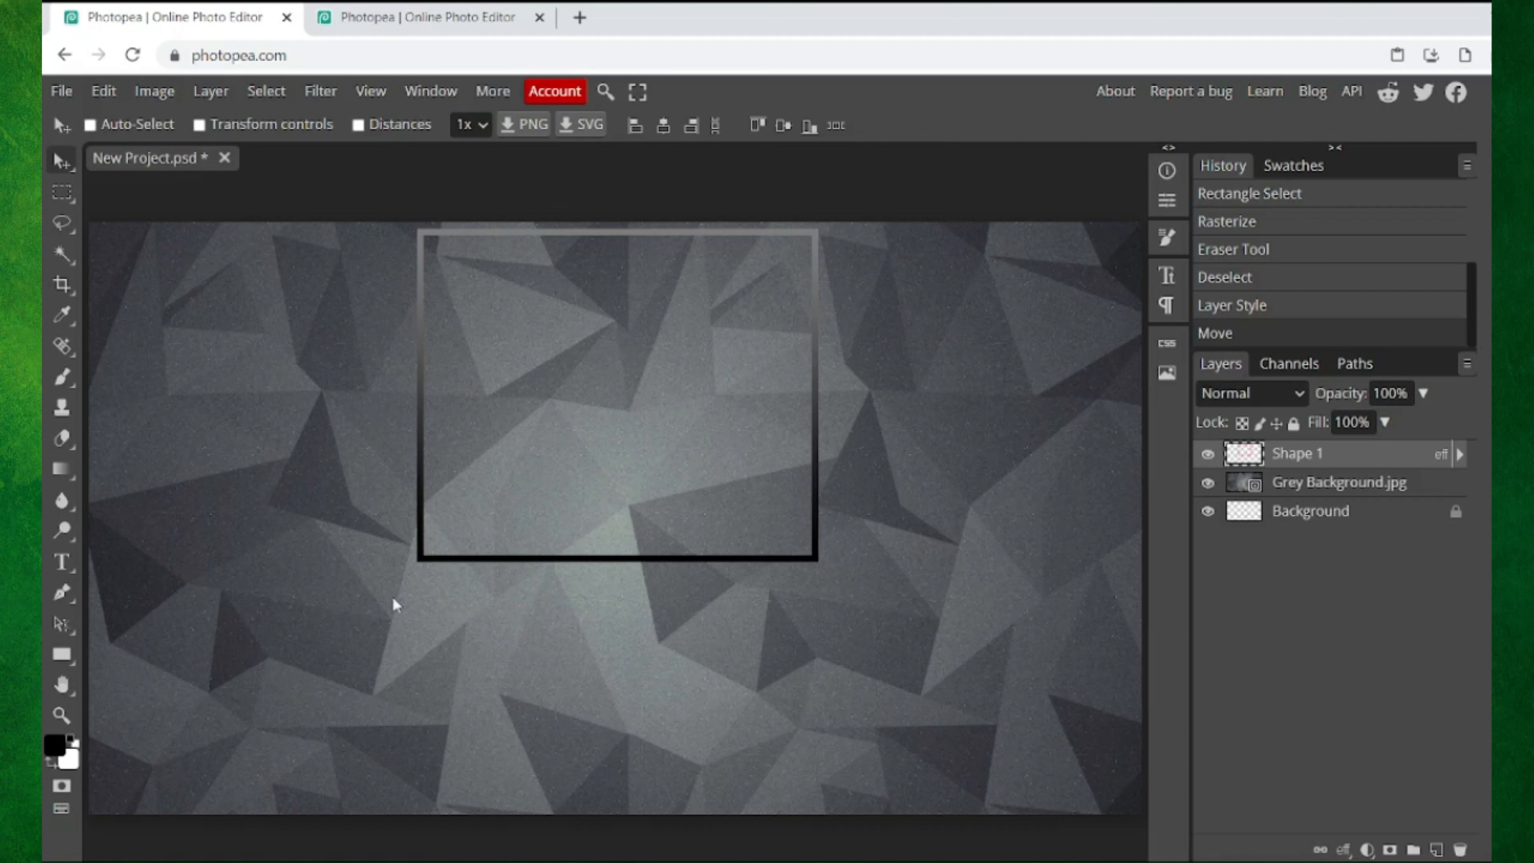
Step: Draw a smaller red rectangle below the Shape 1 frame, reaching down to the canvas's bottom edge
click(77, 650)
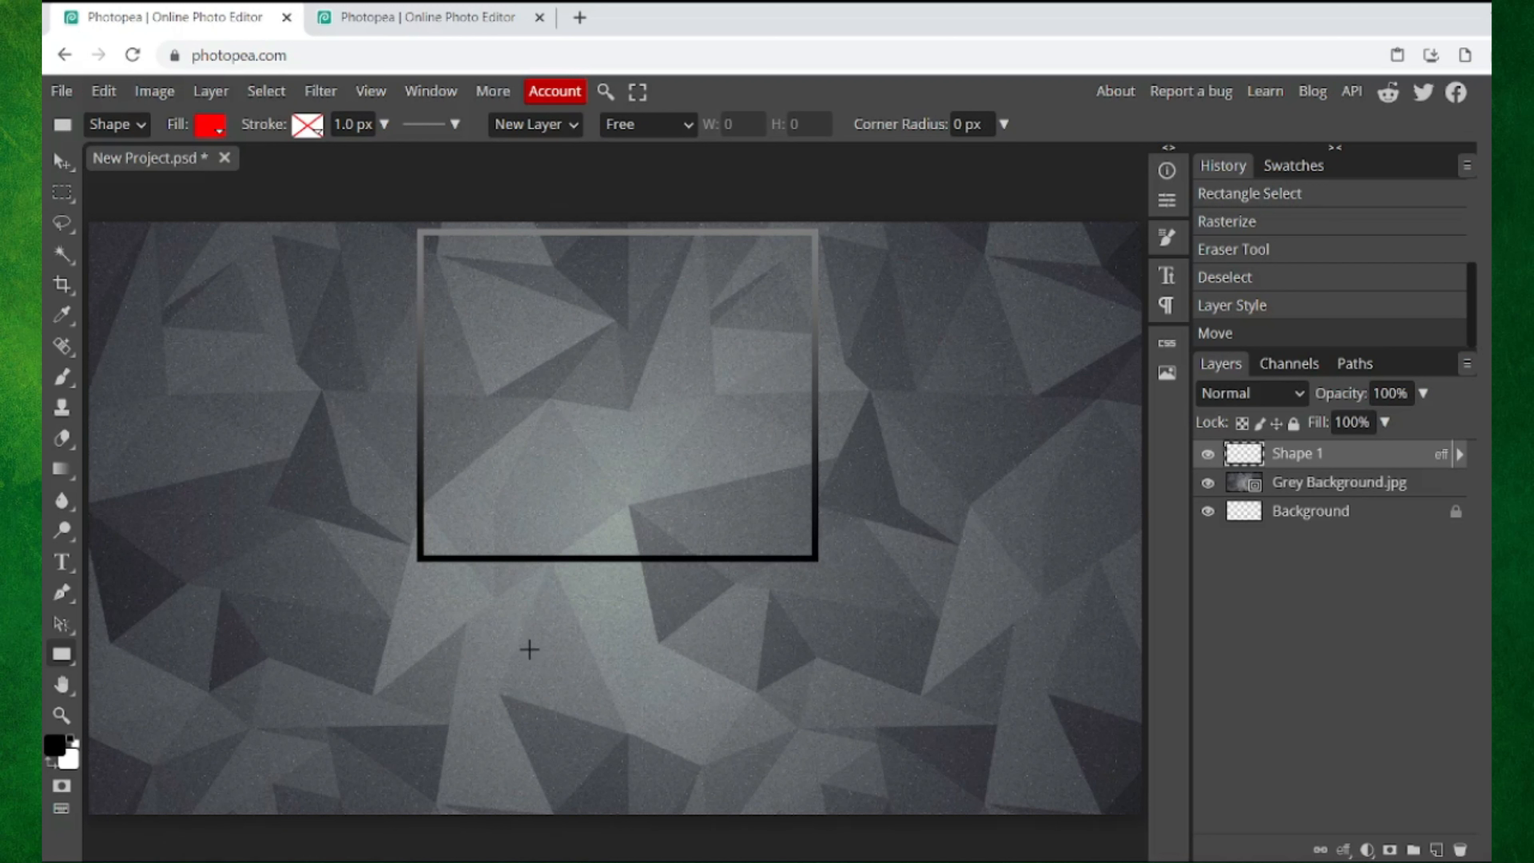
drag(495, 650, 704, 809)
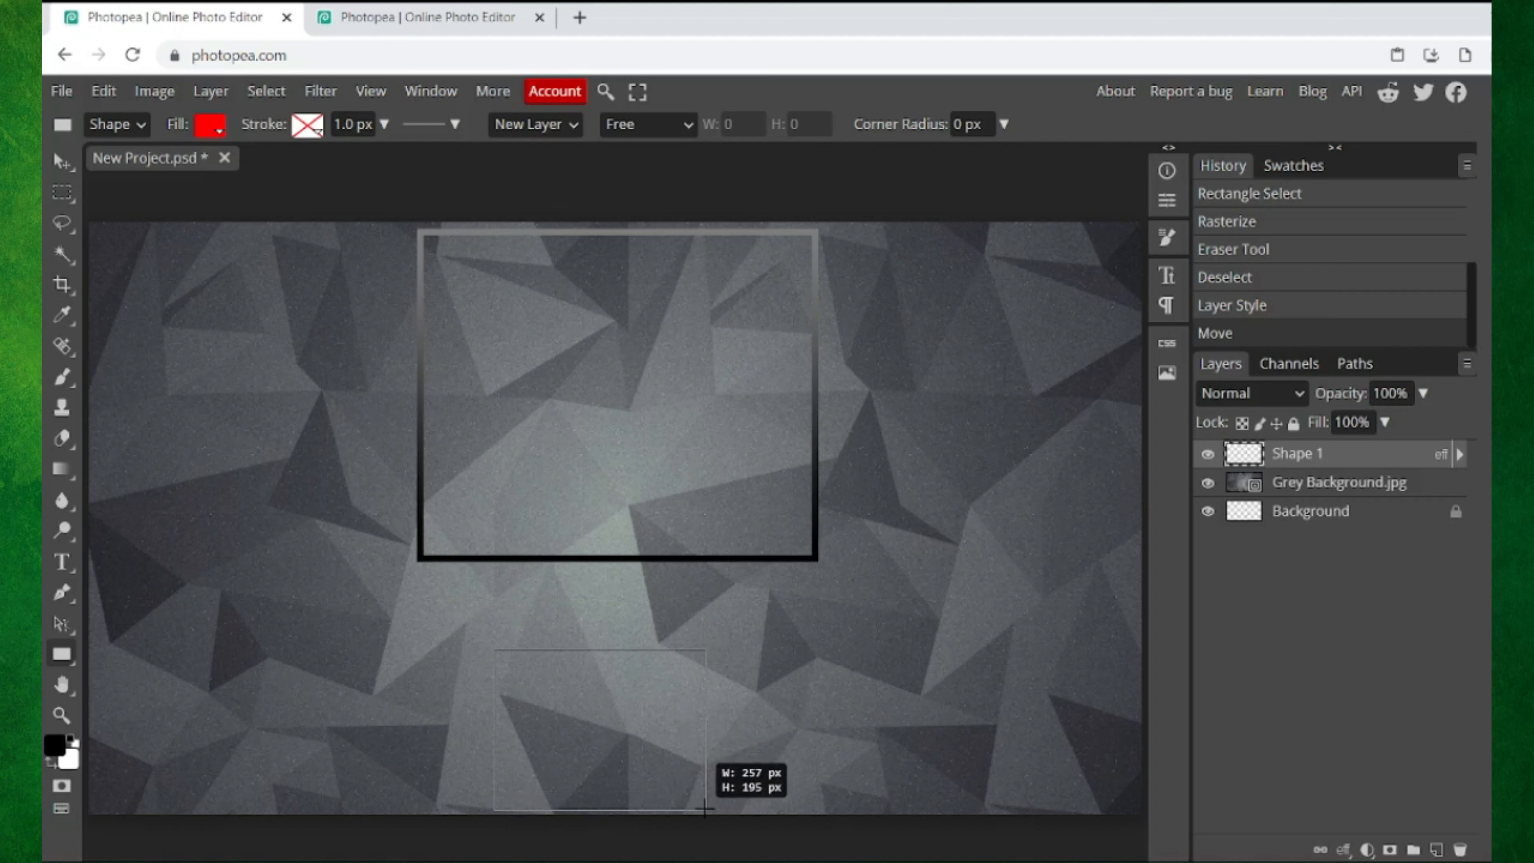
mouse_move(704, 808)
mouse_down()
mouse_move(670, 787)
mouse_move(686, 813)
mouse_up()
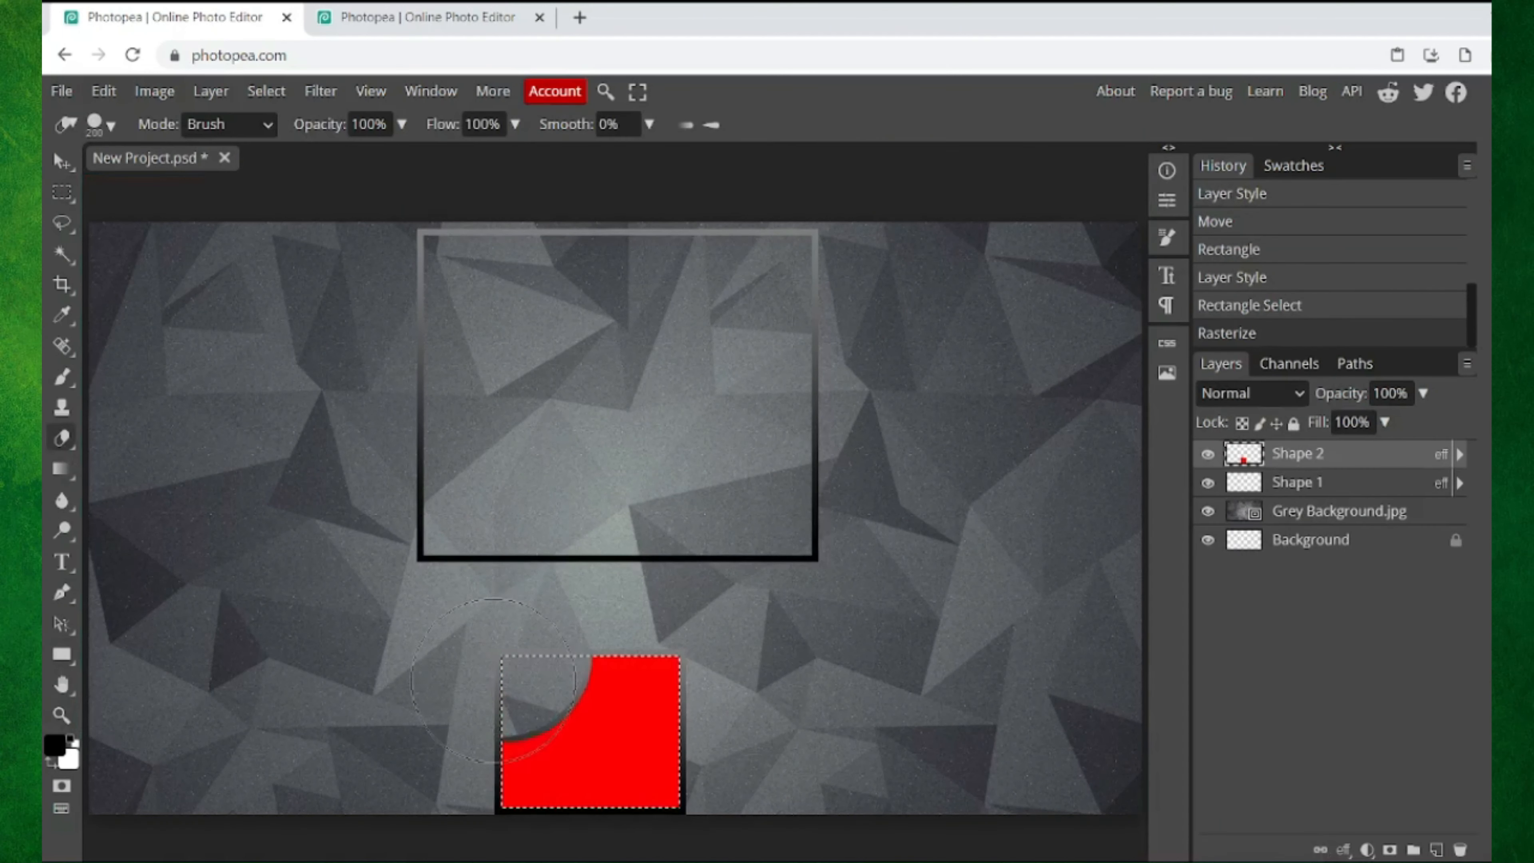
Step: Erase all the red inside the selection on Shape 2 with a 200 px eraser, and deselect its interior
mouse_move(480, 640)
mouse_down()
mouse_move(513, 840)
mouse_move(633, 839)
mouse_move(697, 750)
mouse_move(610, 707)
mouse_move(604, 768)
mouse_move(531, 797)
mouse_move(652, 800)
mouse_up()
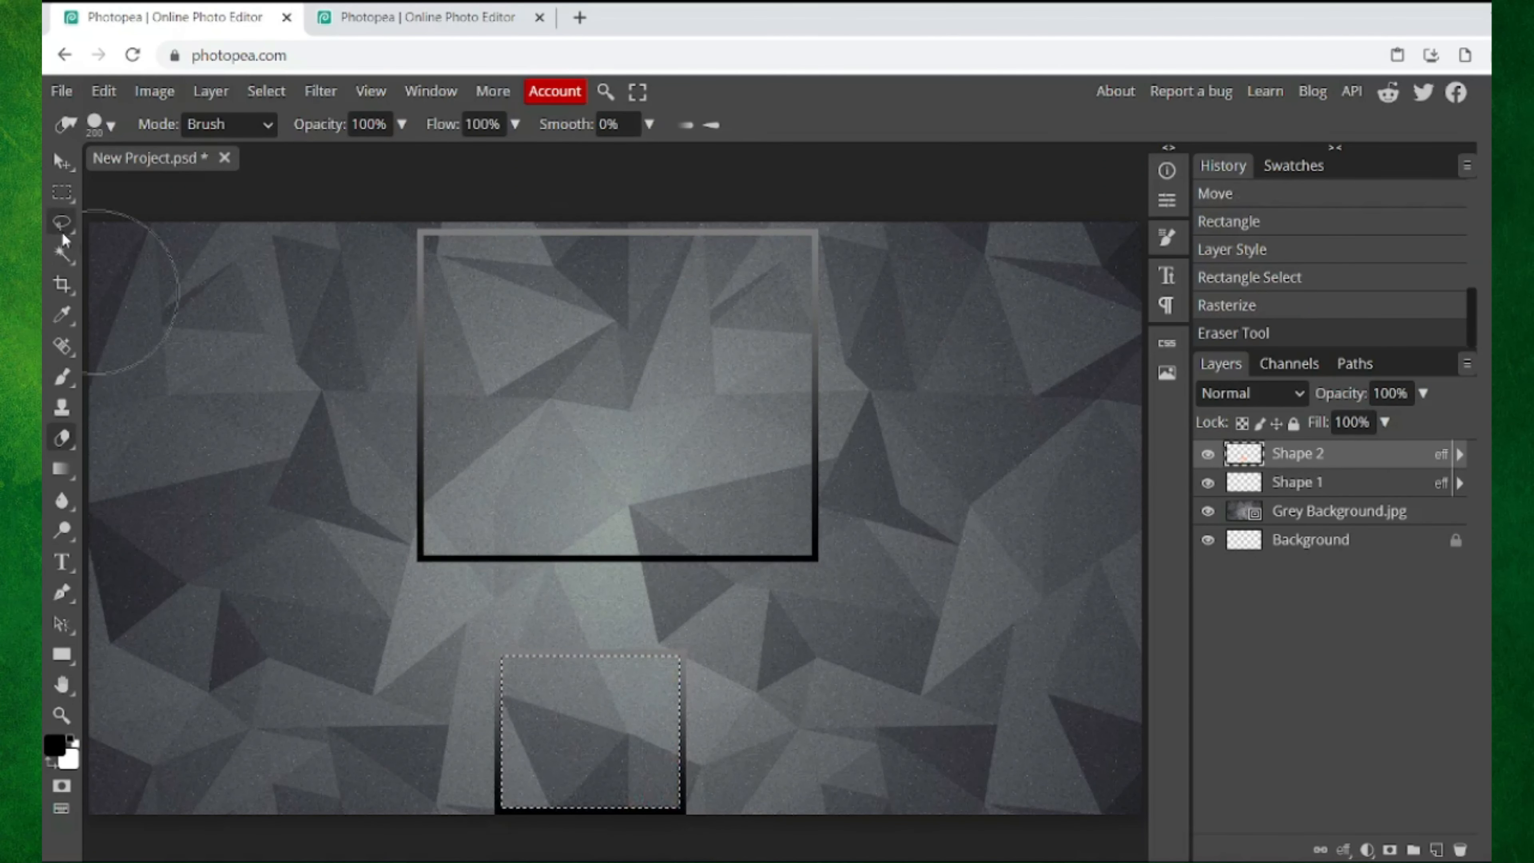
click(62, 191)
drag(596, 752, 599, 752)
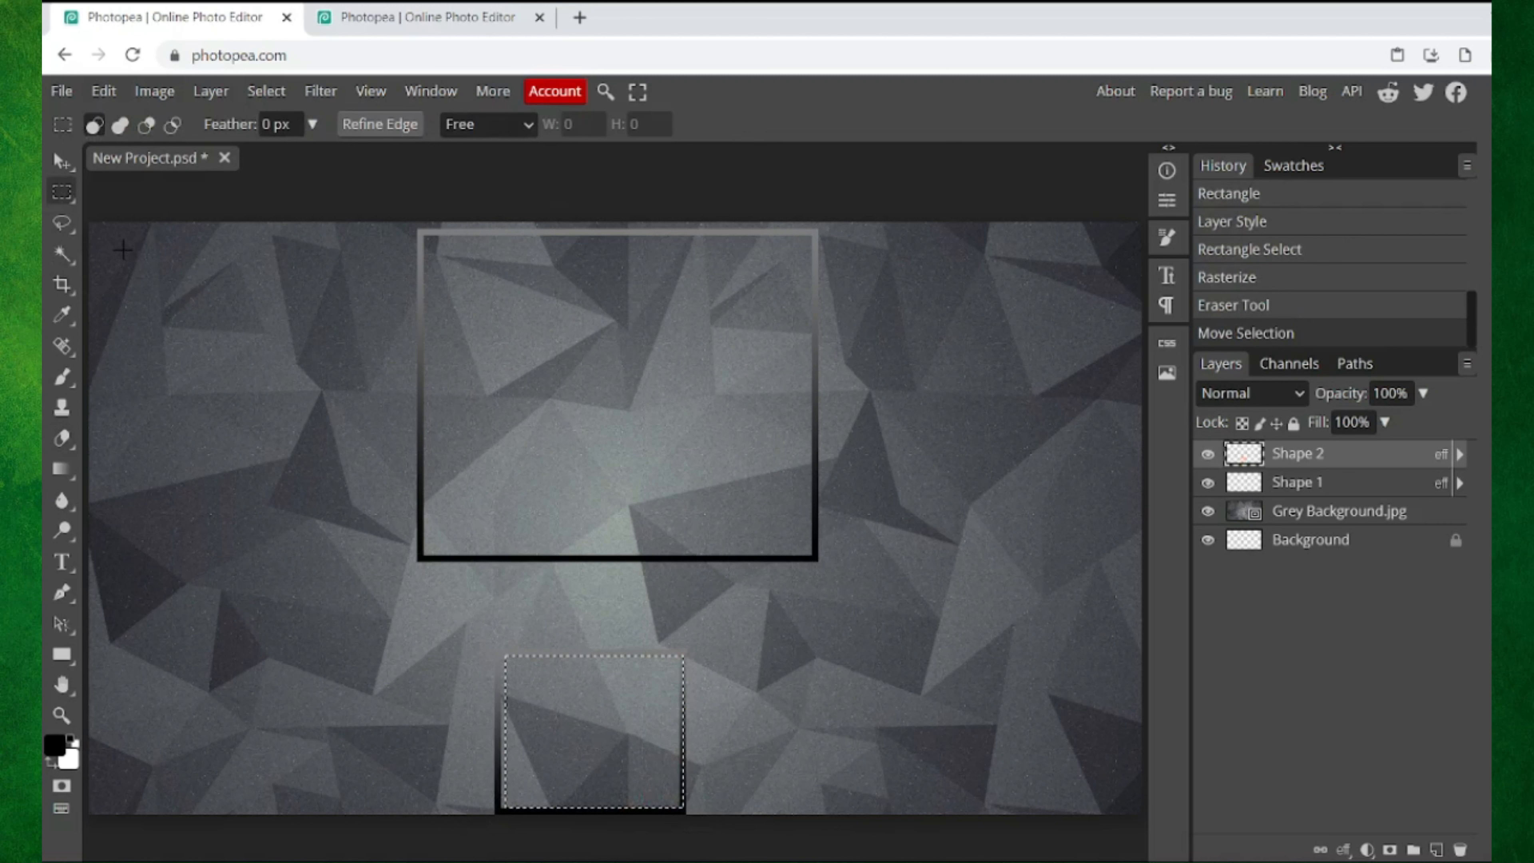
click(103, 91)
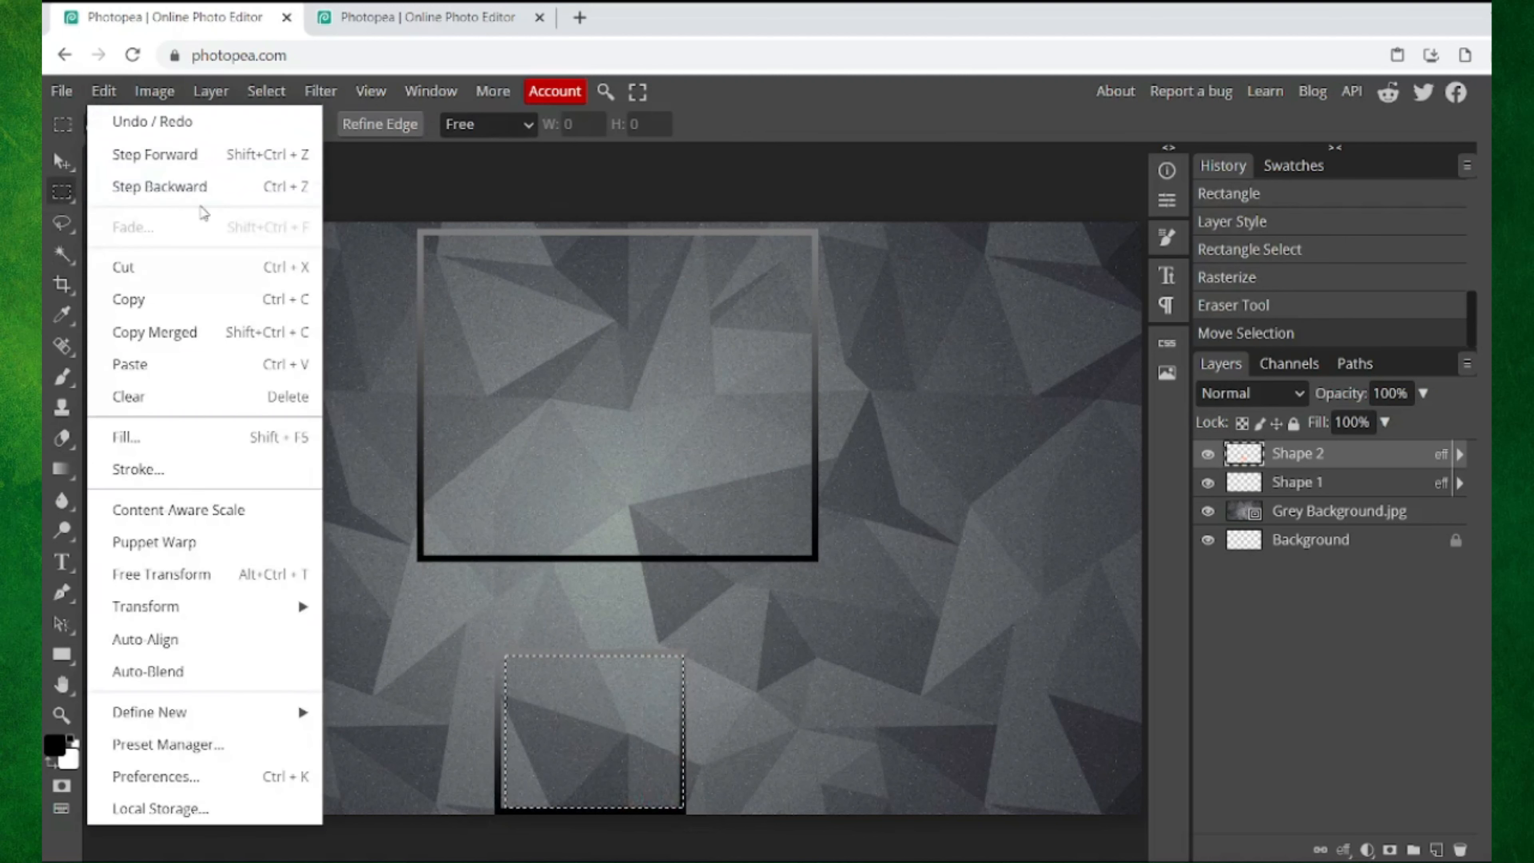
click(206, 179)
click(598, 699)
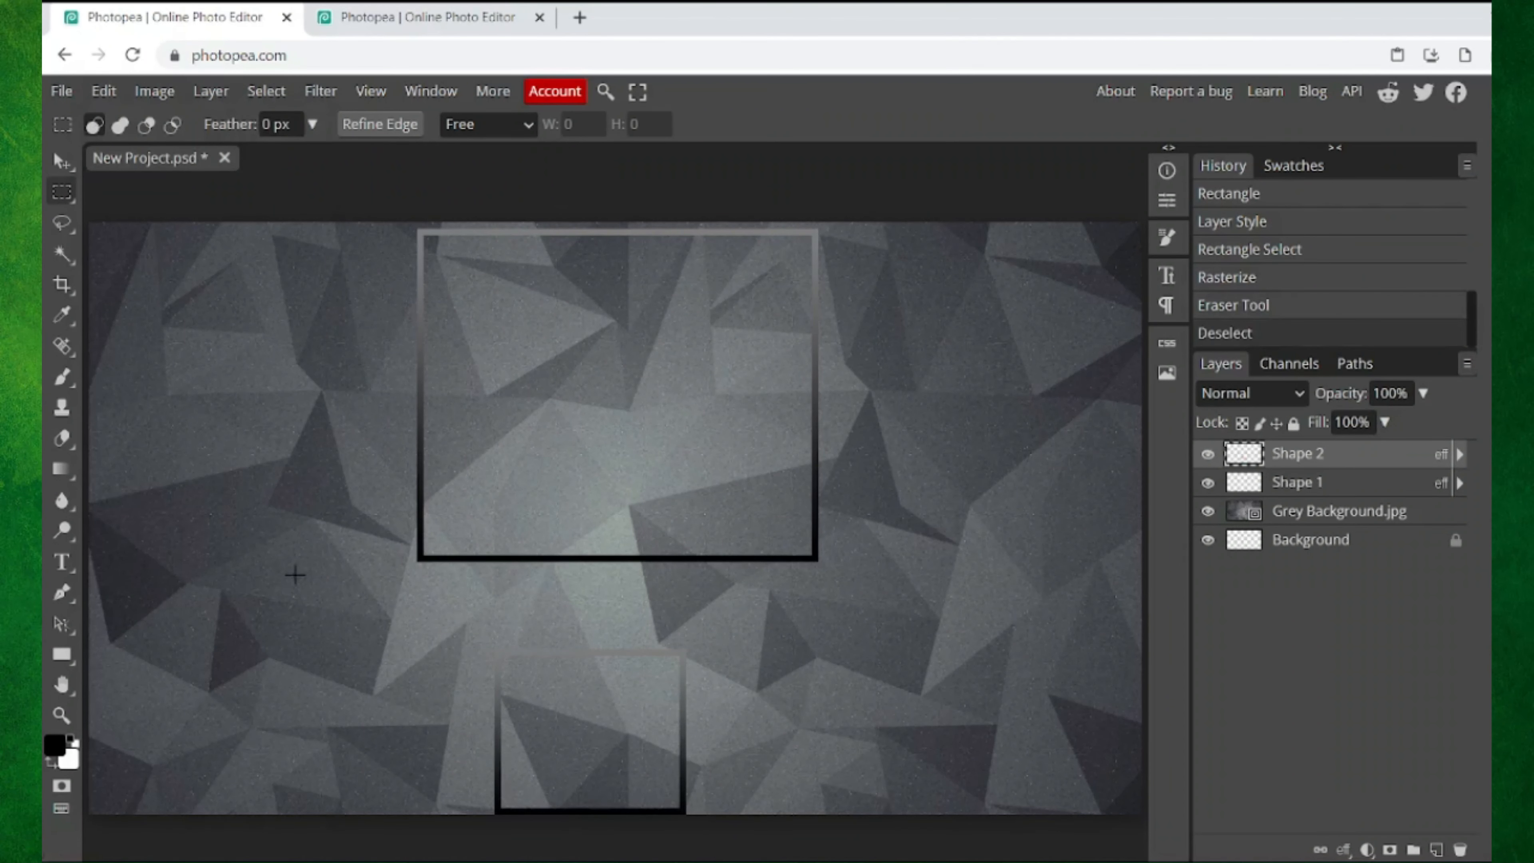
Step: Move the Shape 2 frame right and slightly up, roughly centring it beneath the Shape 1 frame just above the canvas's bottom edge
click(62, 168)
key(Up)
key(Up)
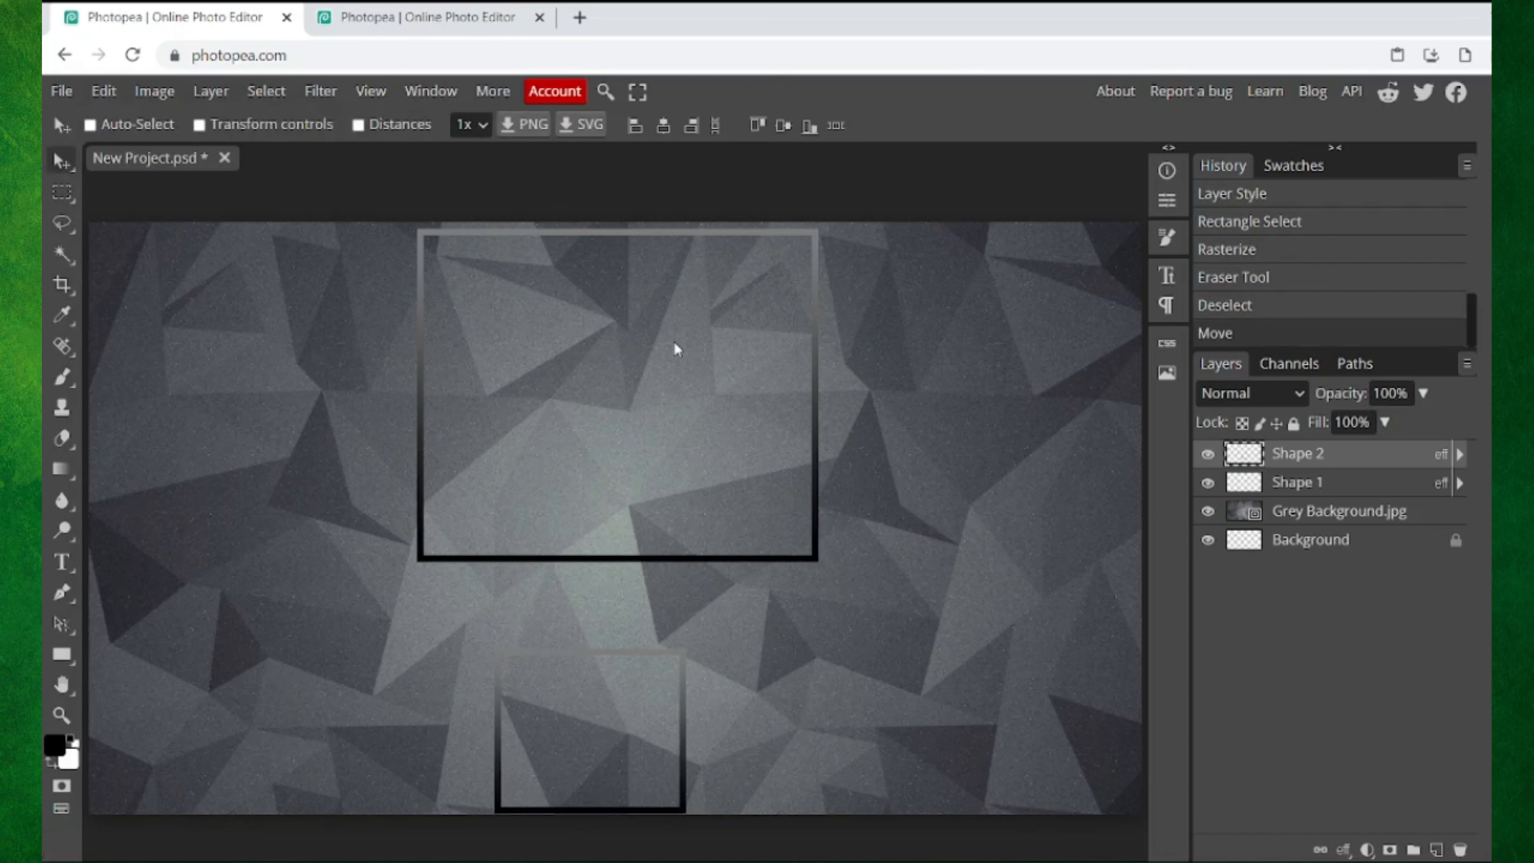
key(shift+Up)
key(shift+Up)
key(shift+Up)
key(shift+Right)
key(shift+Right)
key(shift+Right)
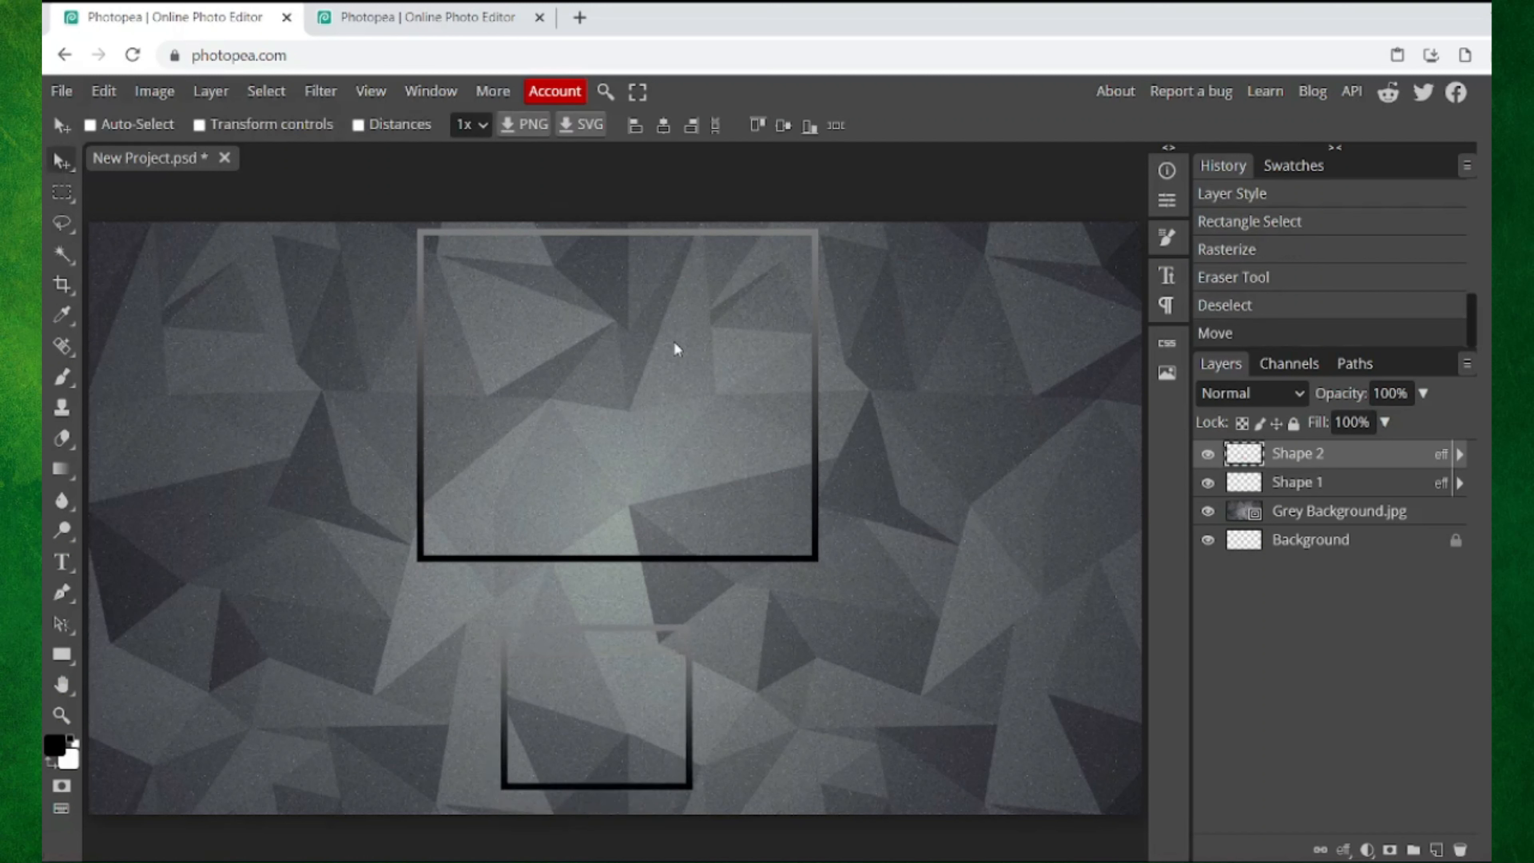
key(shift+Right)
key(shift+Right)
key(shift+Down)
key(shift+Down)
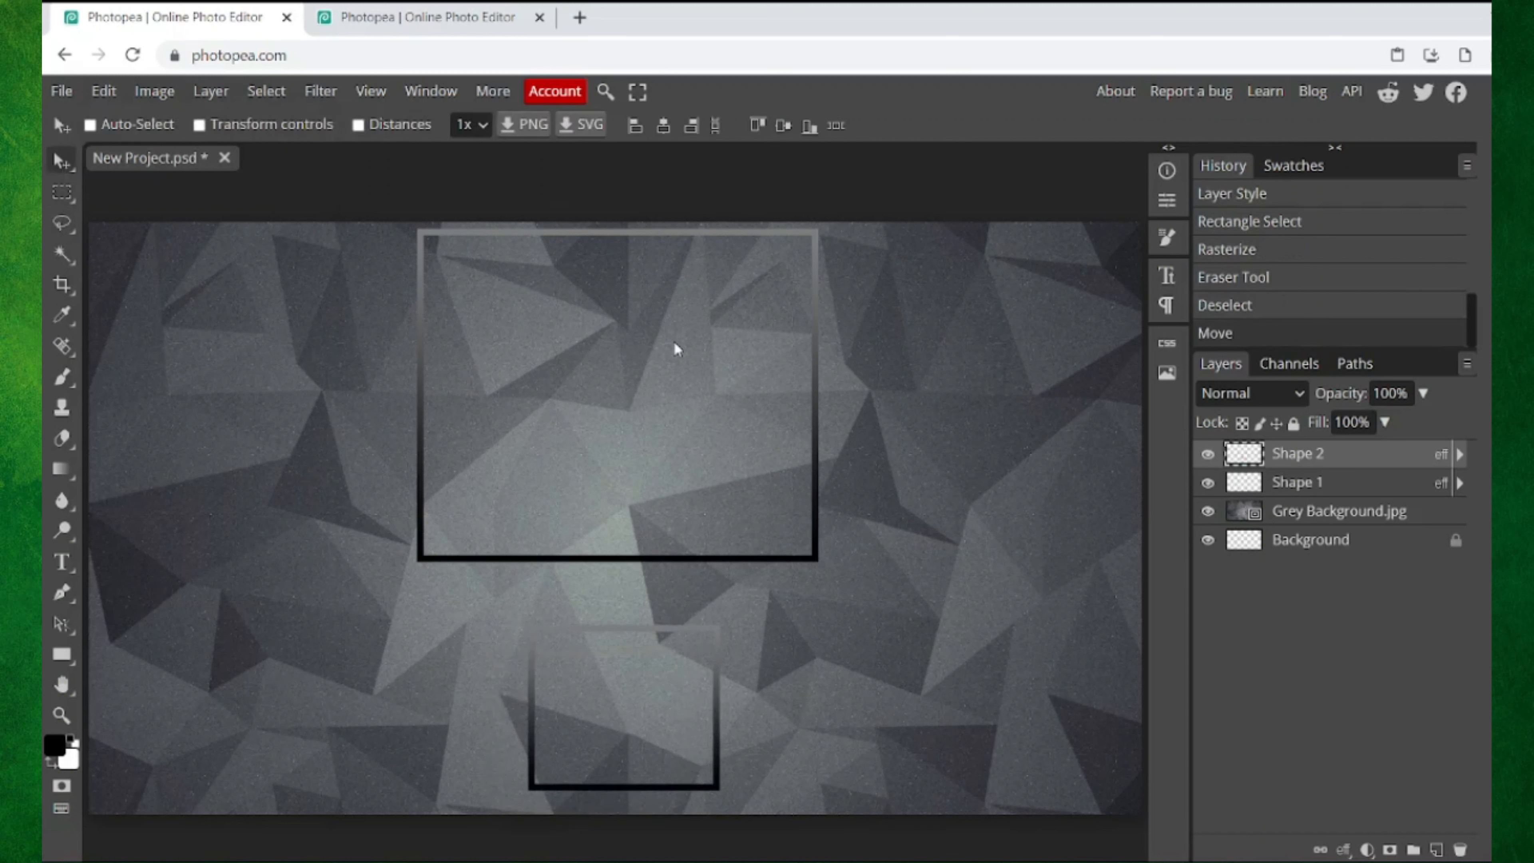
key(Down)
key(Down)
key(Down)
key(Right)
key(Right)
key(Right)
key(Up)
key(Left)
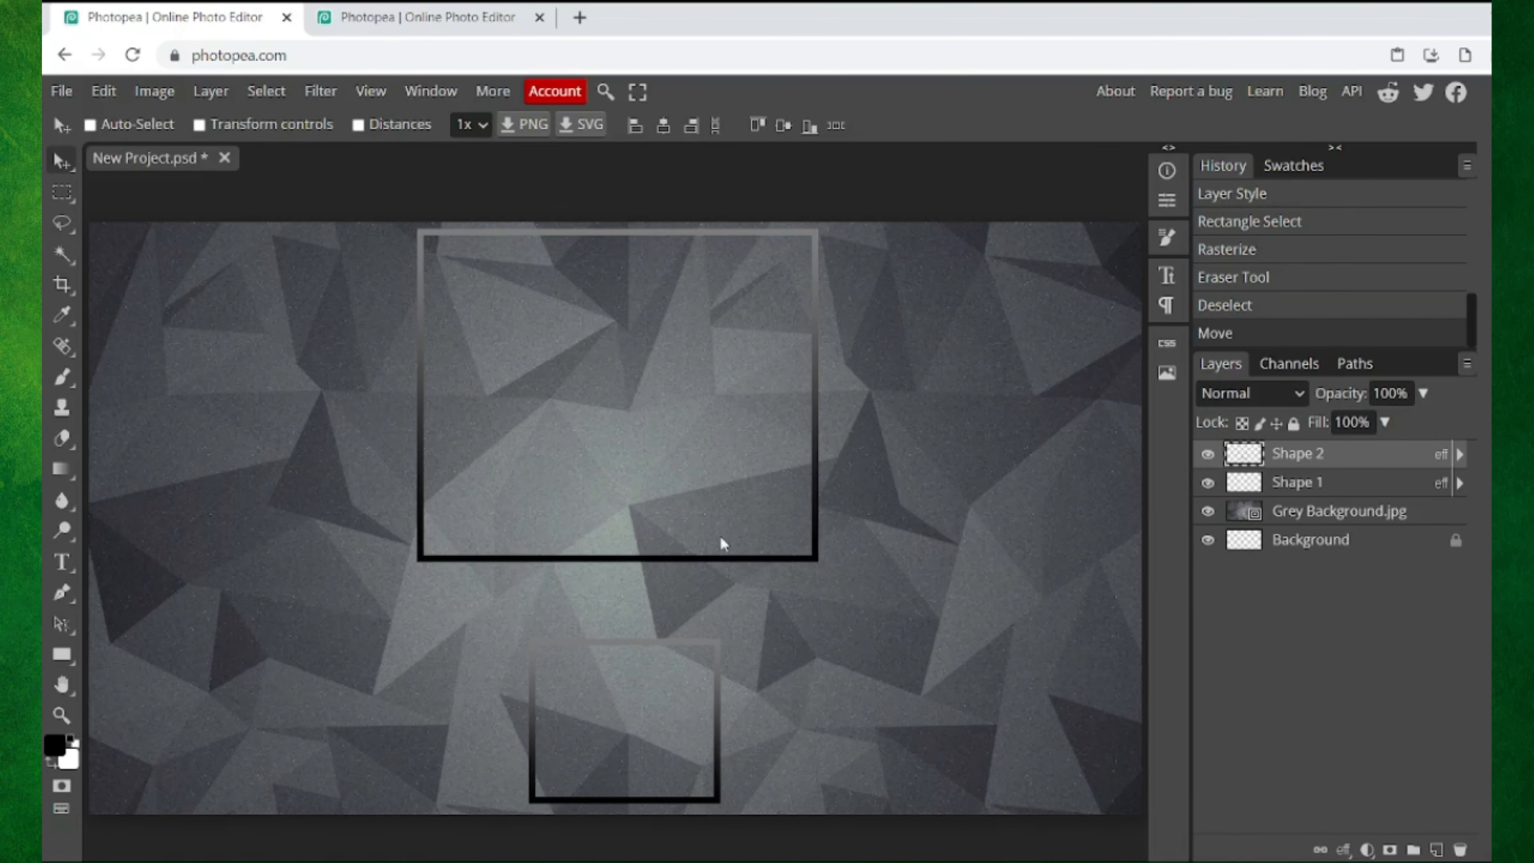
Step: Compare the placement of the two frames with the finished reference layout, and return to the new project
click(441, 9)
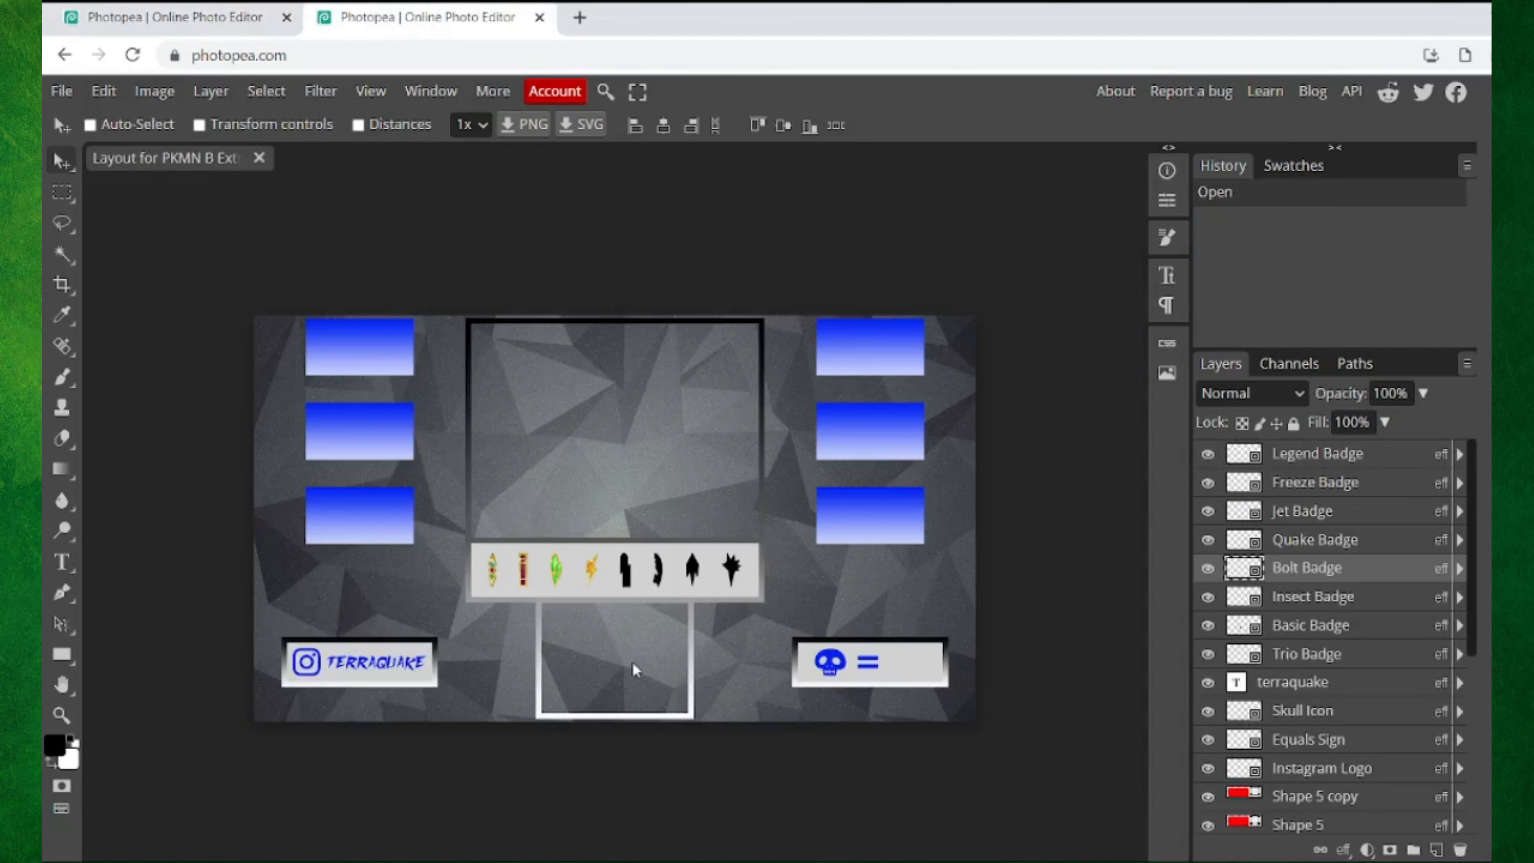
click(191, 10)
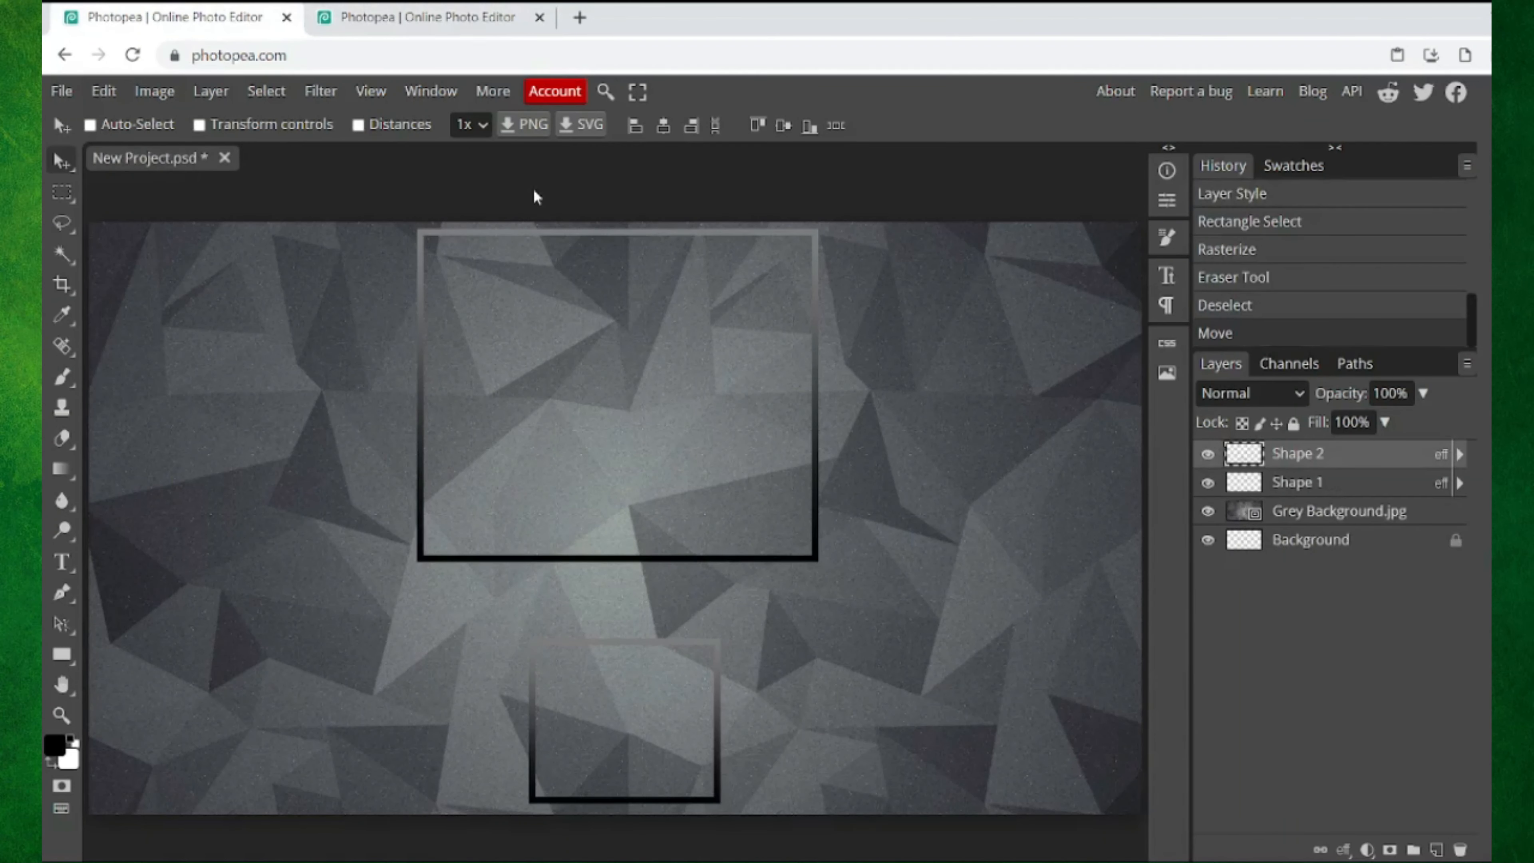
Step: Check the rectangles flanking the central frame in the finished reference layout, and return to the new project
click(483, 17)
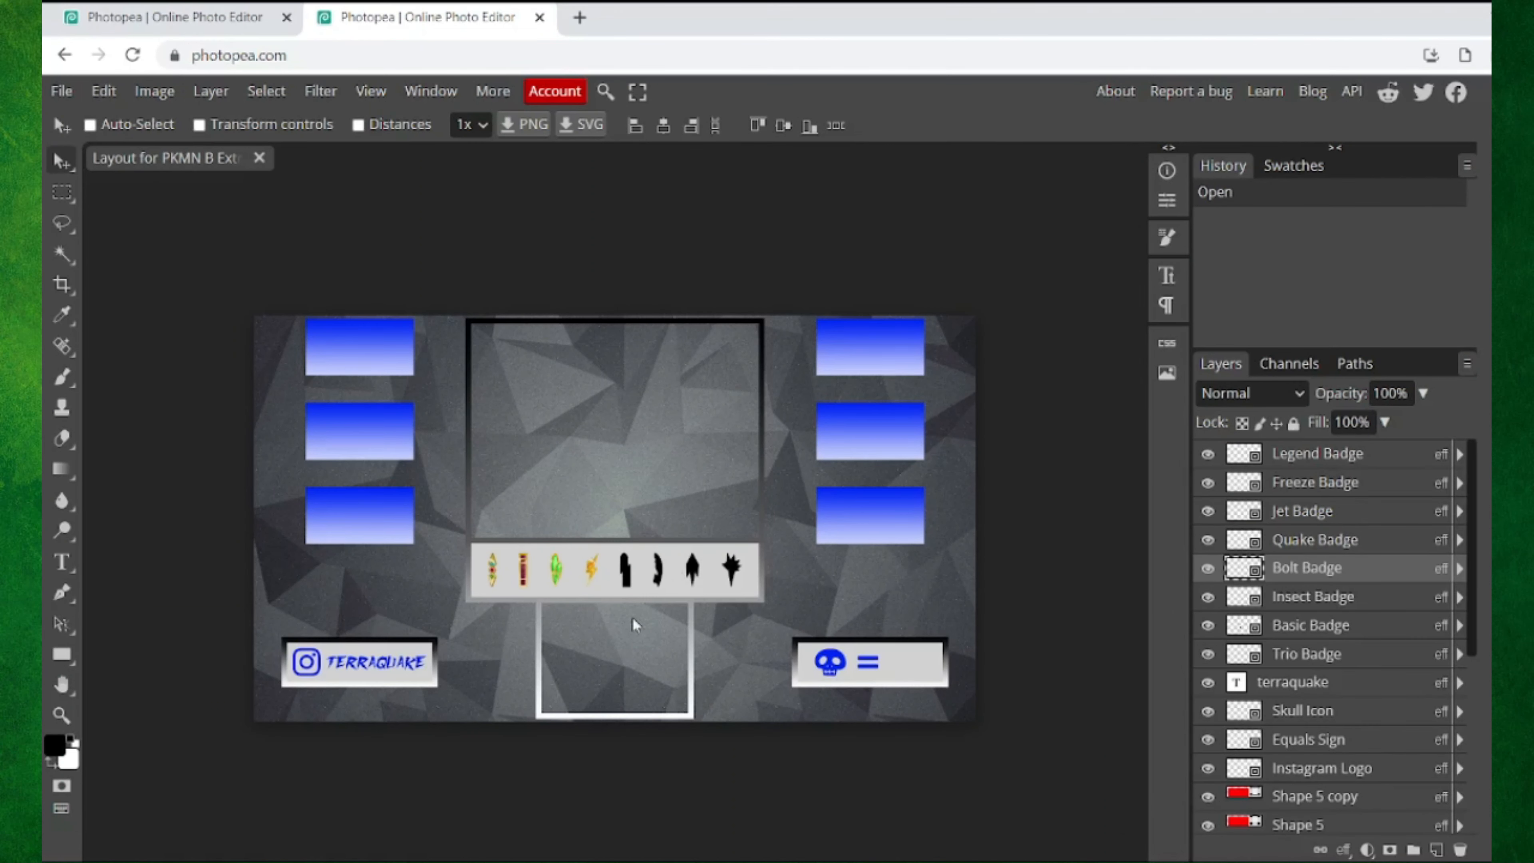
click(200, 9)
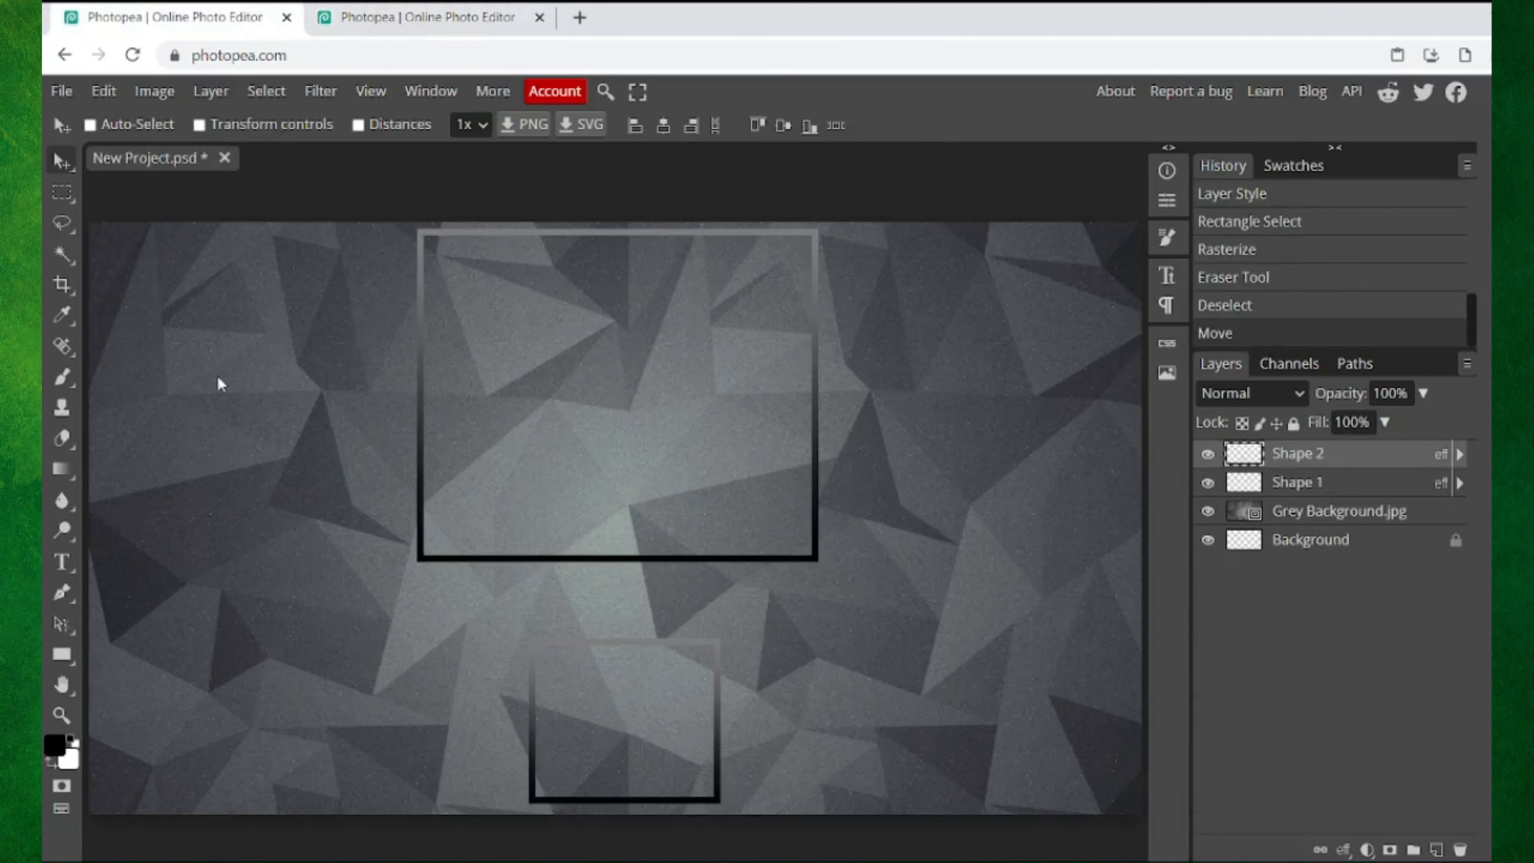
click(422, 16)
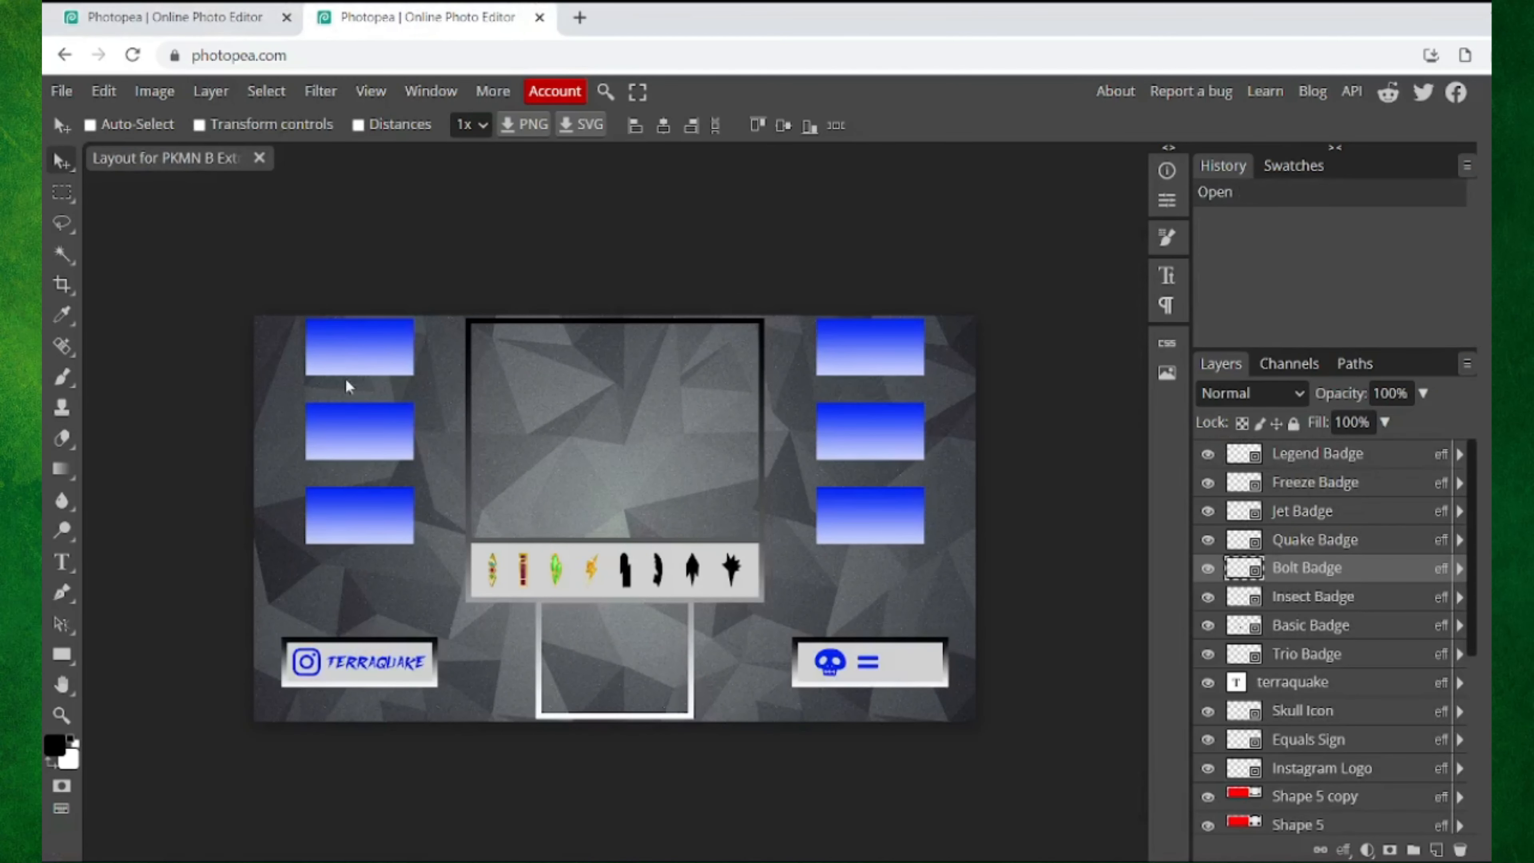
click(149, 9)
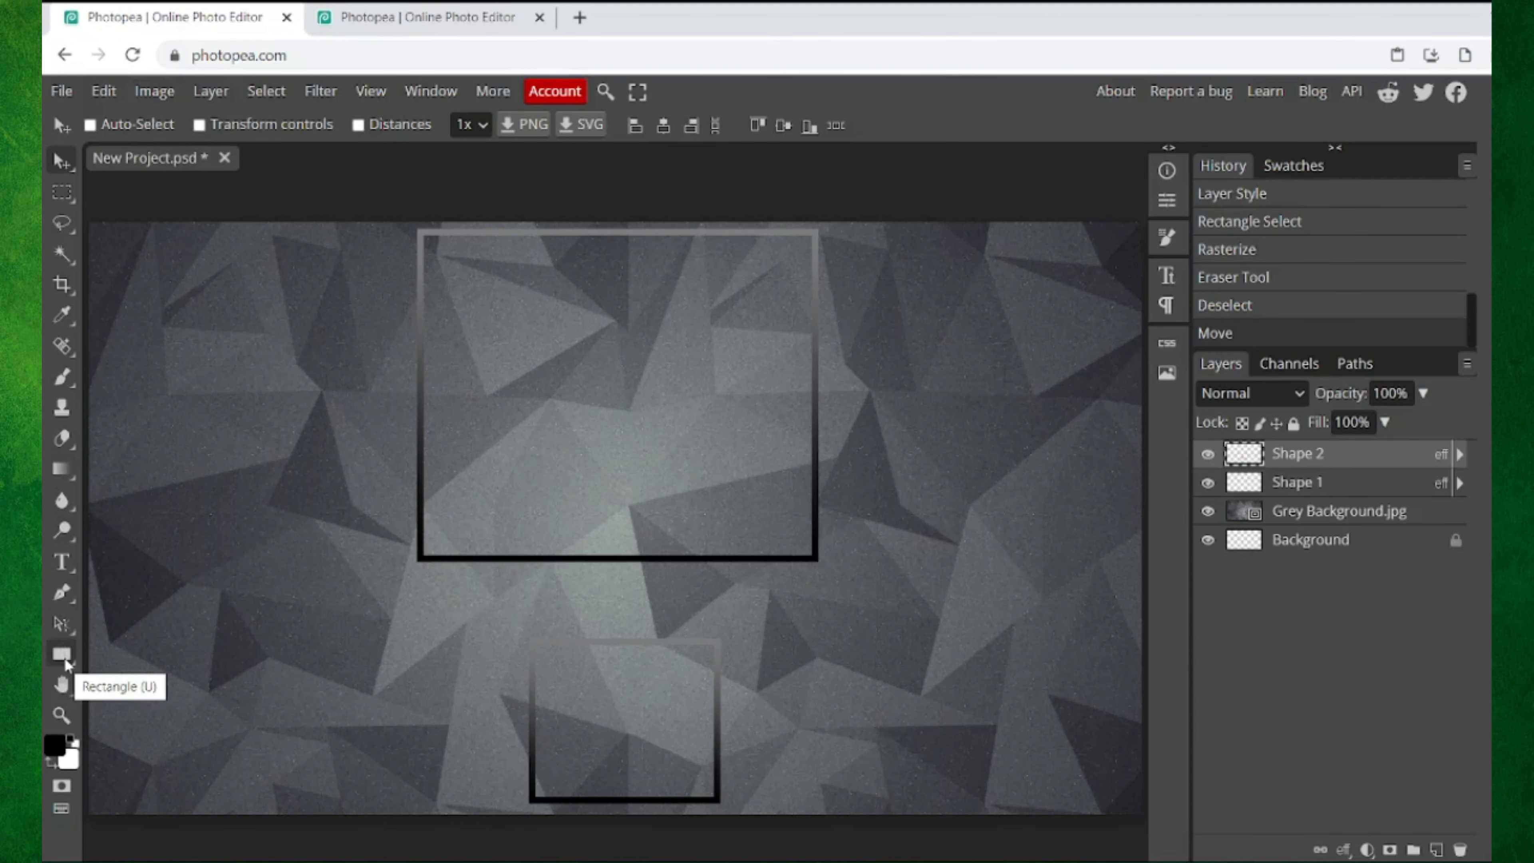
Step: Draw a small red rectangle near the canvas's upper-left corner, beside the large Shape 1 frame
click(62, 654)
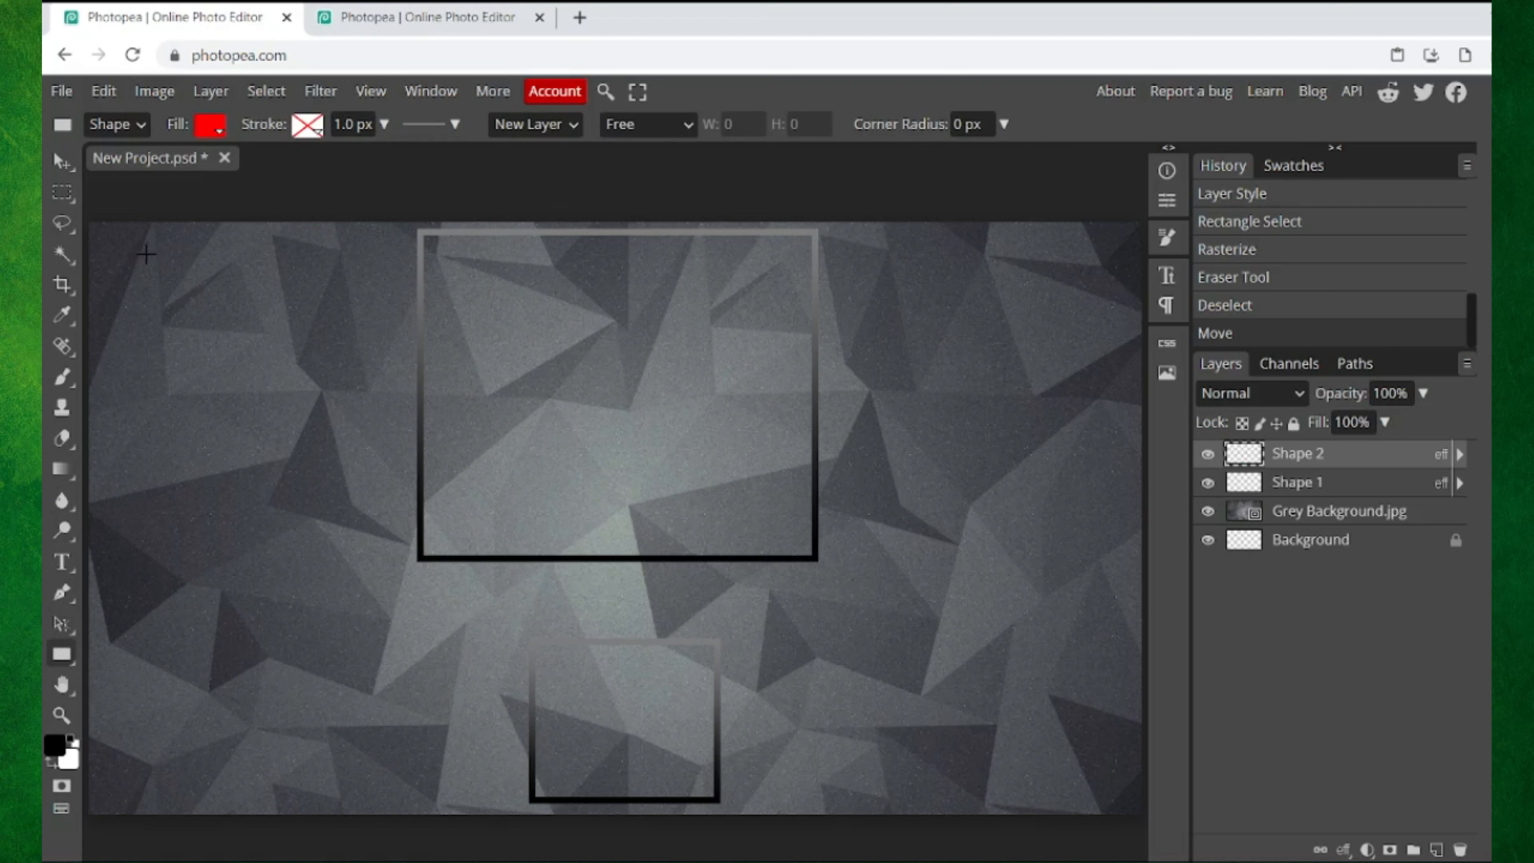
drag(167, 254, 332, 339)
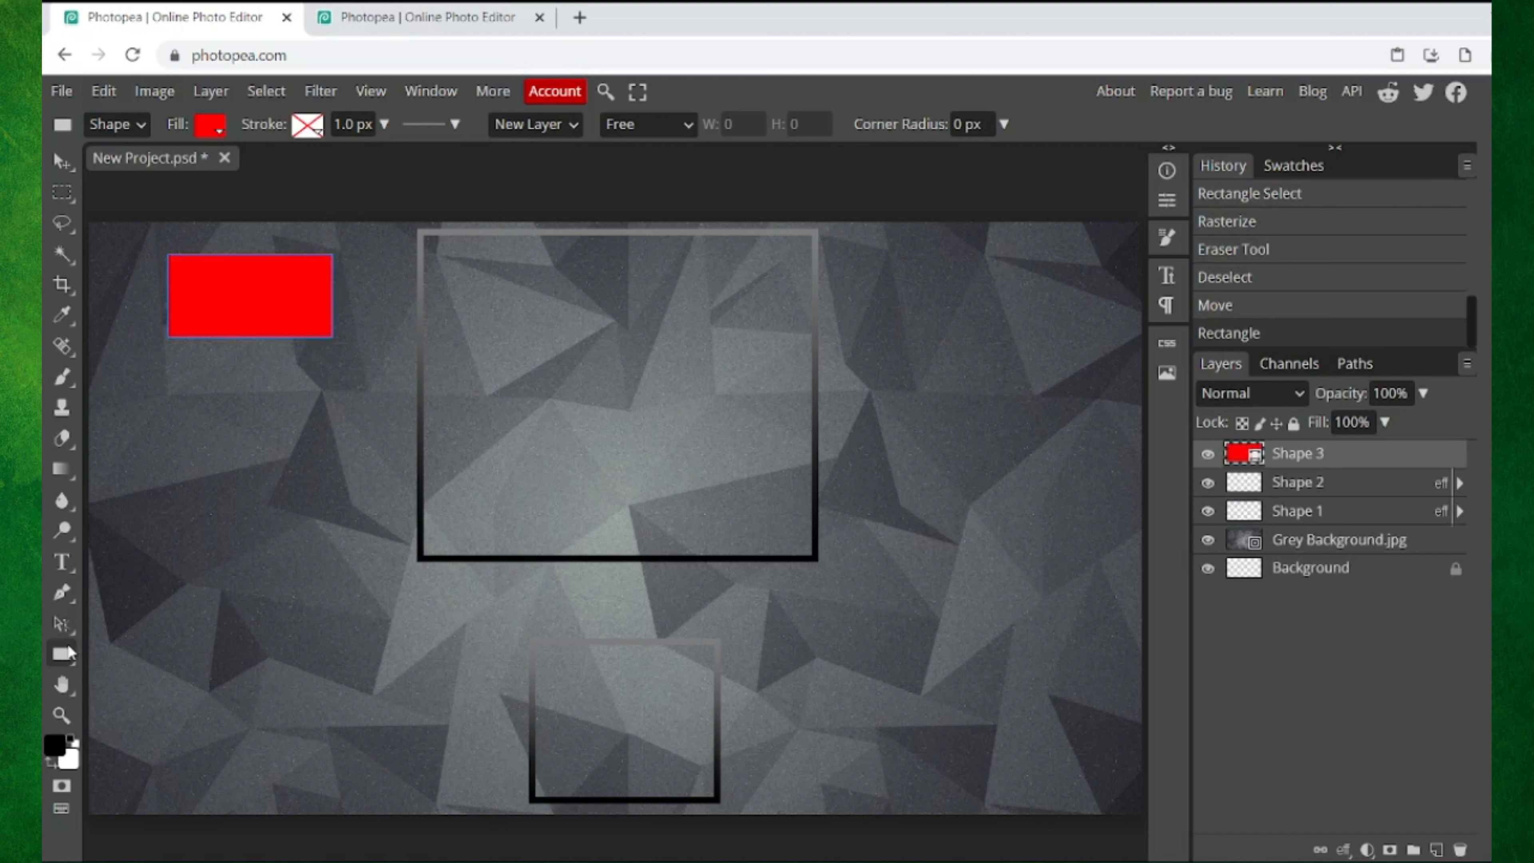
right_click(69, 653)
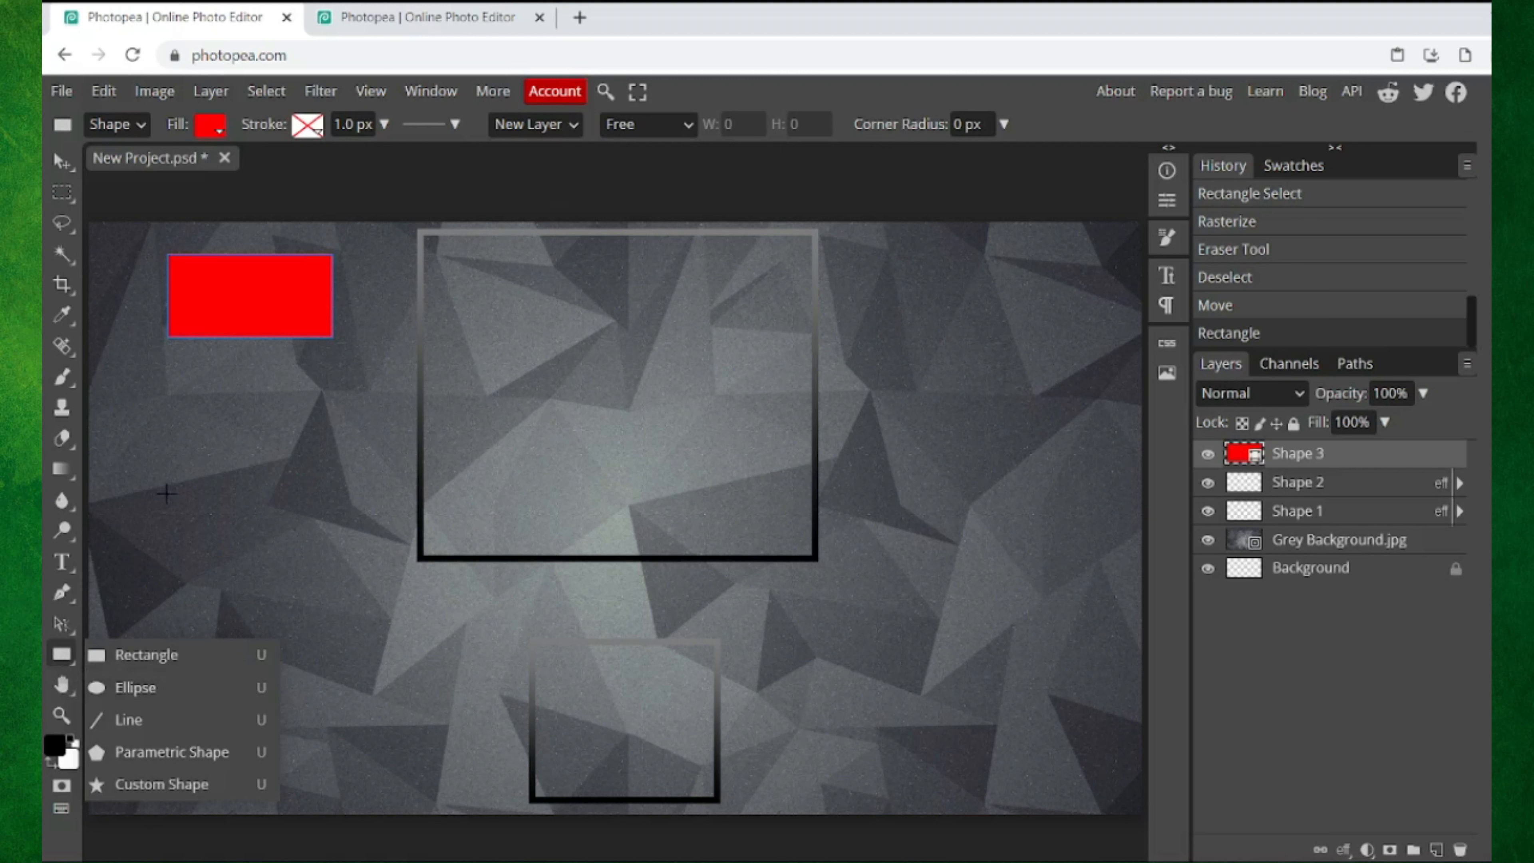
click(60, 655)
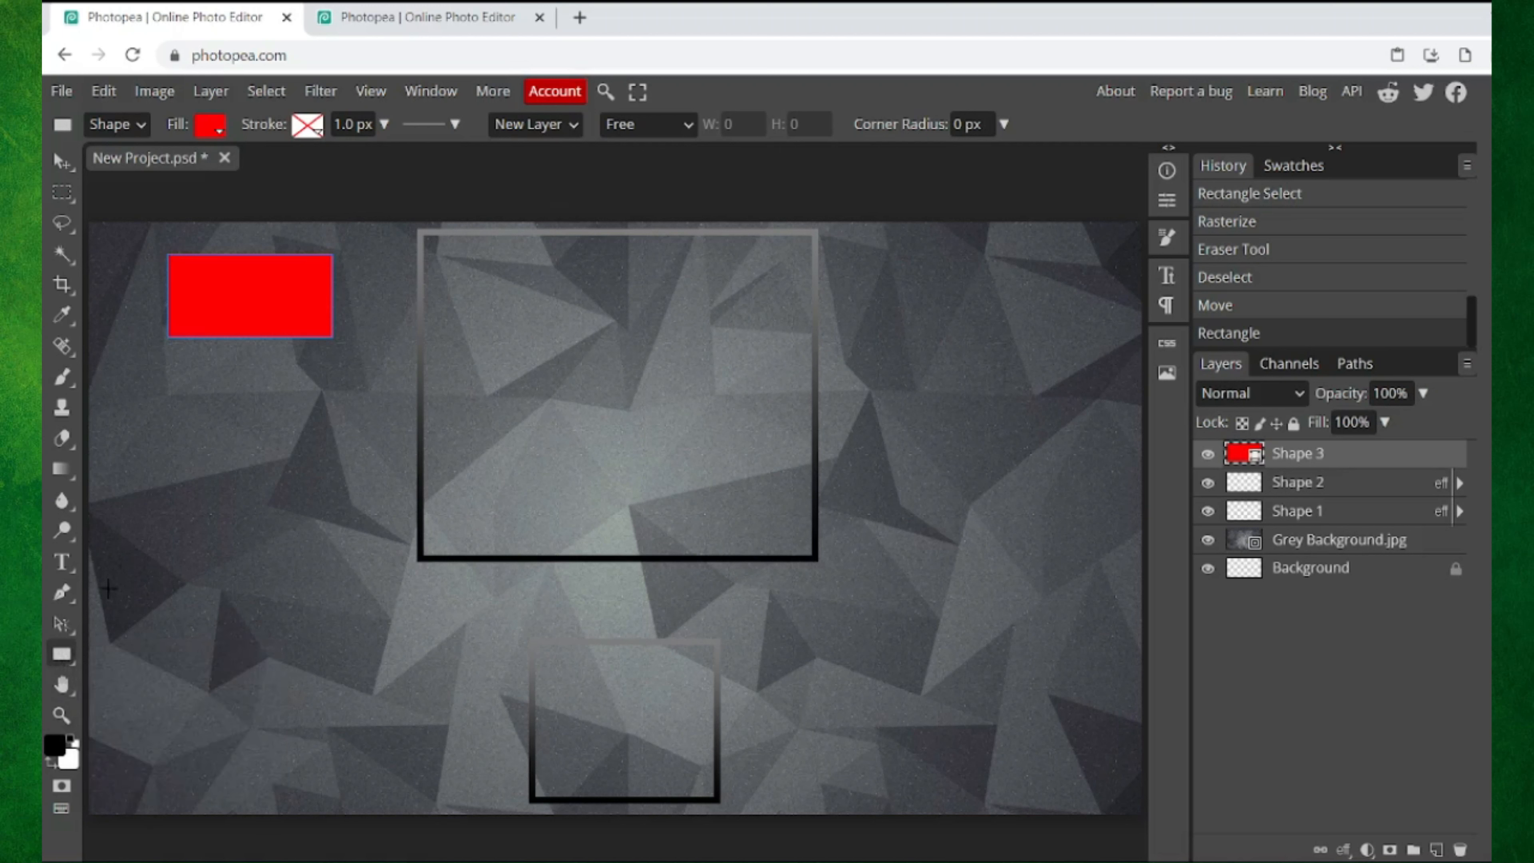
Step: Give Shape 3 a Gradient Overlay and set the gradient's first colour stop to blue 0200f5
double_click(1384, 461)
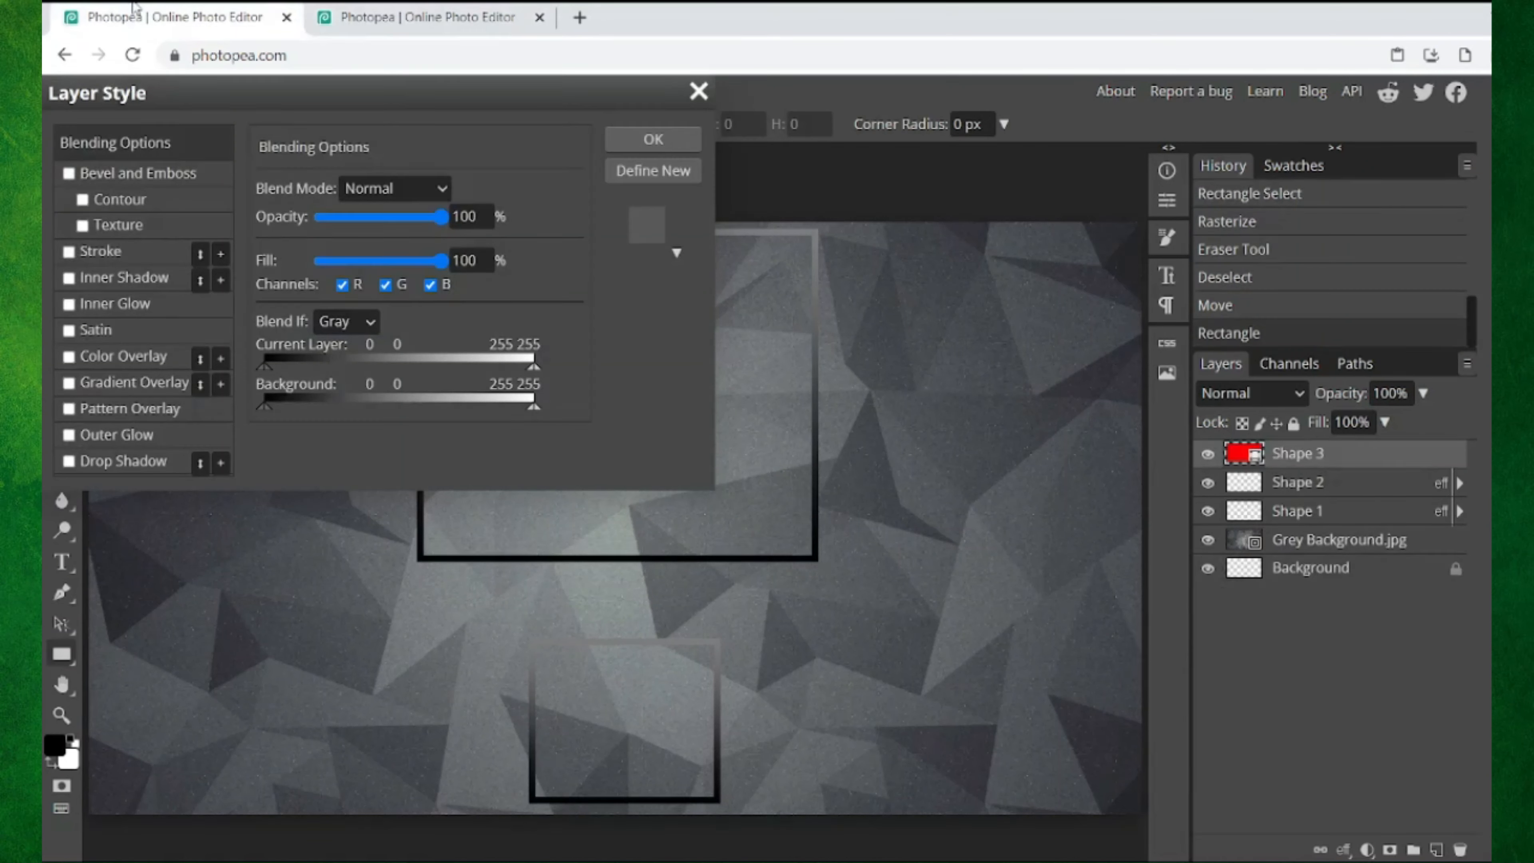
click(140, 377)
click(347, 240)
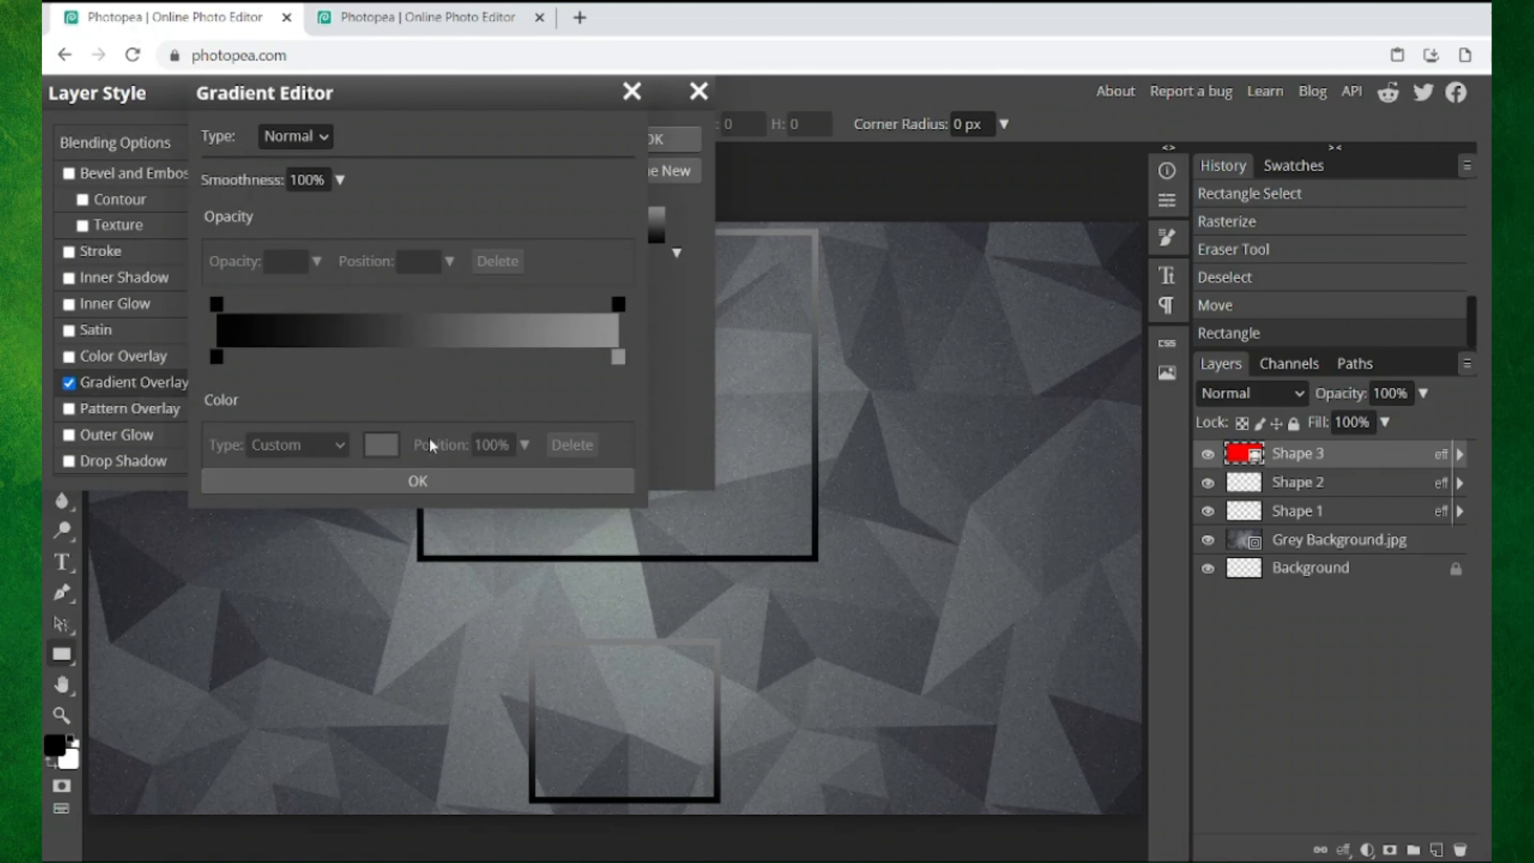
click(217, 357)
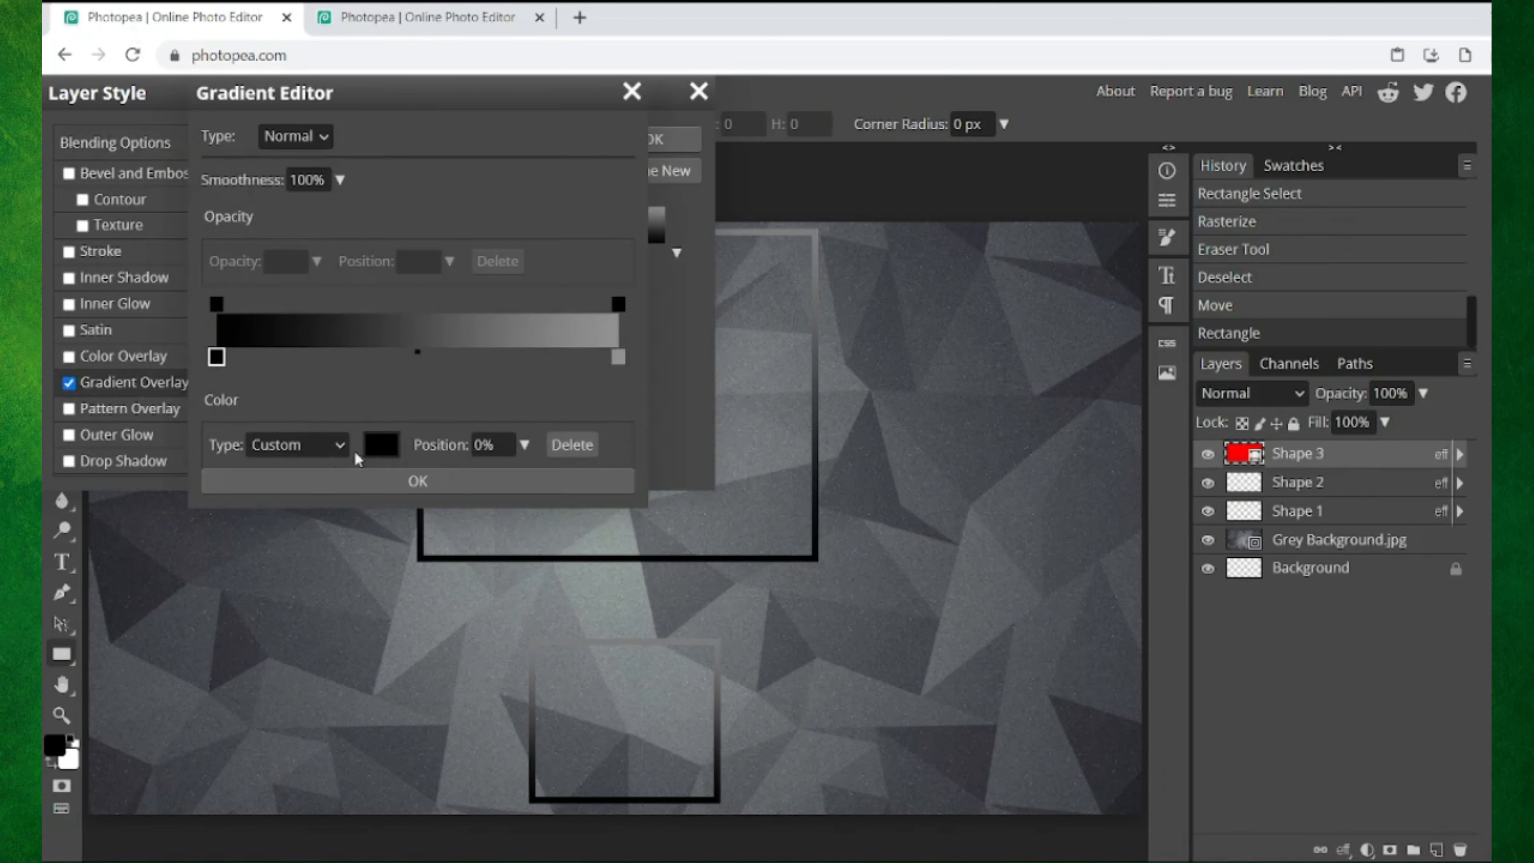
click(381, 445)
drag(483, 264, 438, 140)
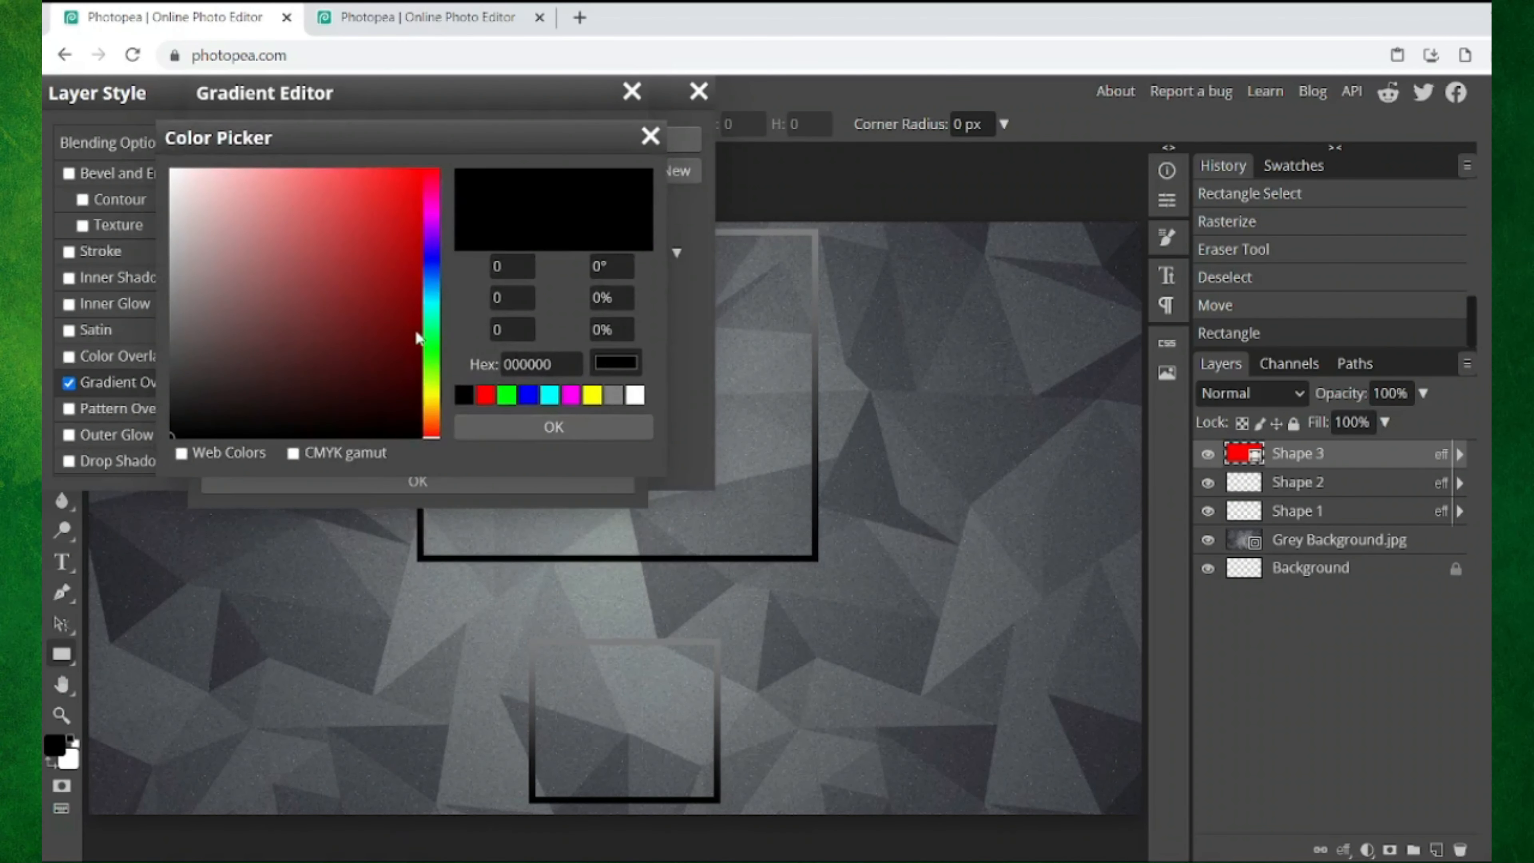
click(432, 256)
drag(421, 173, 467, 153)
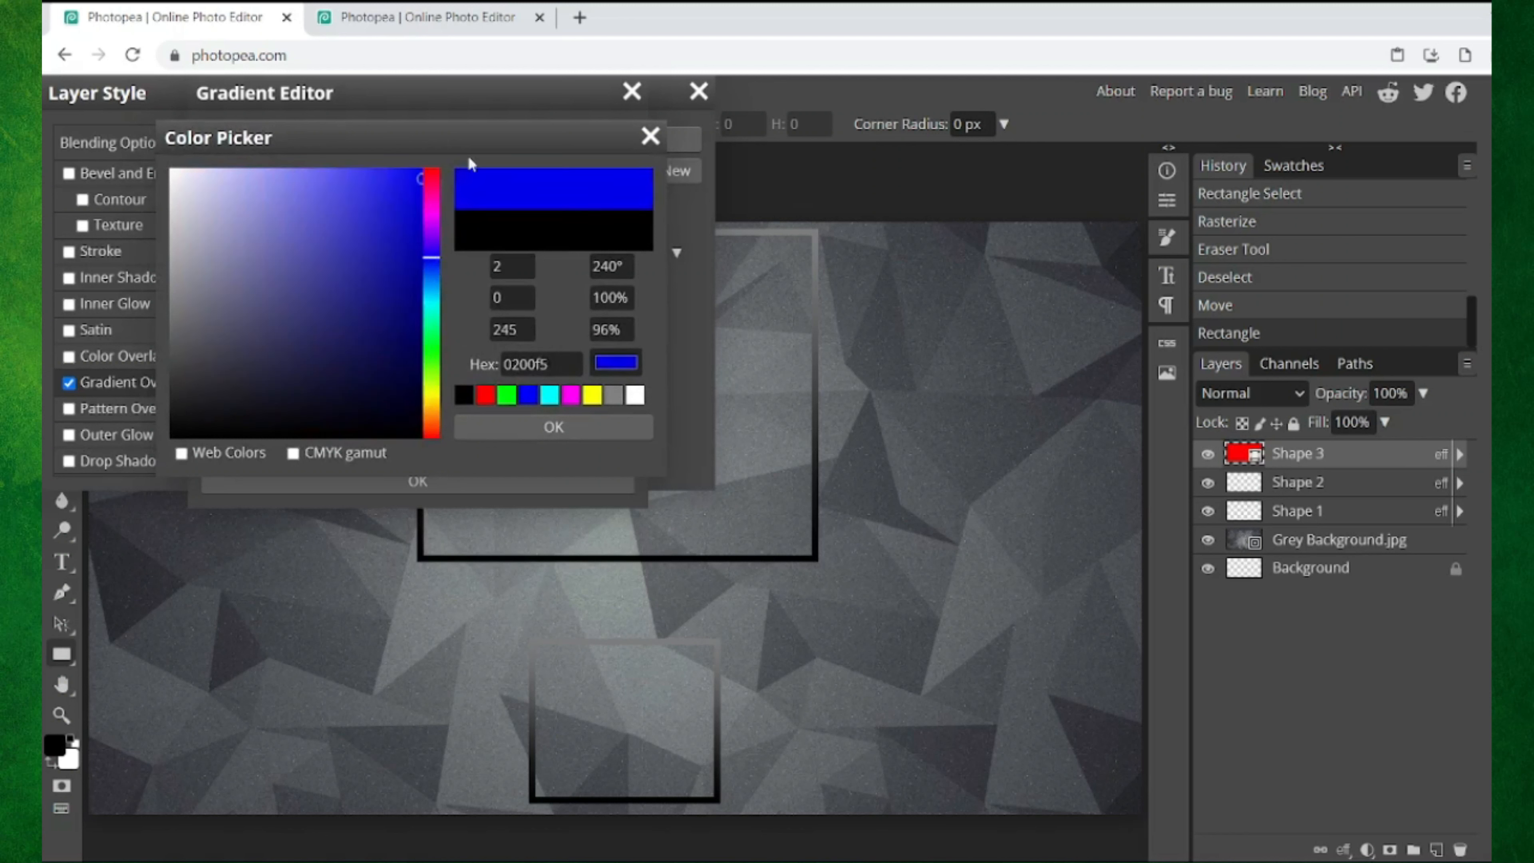
click(545, 425)
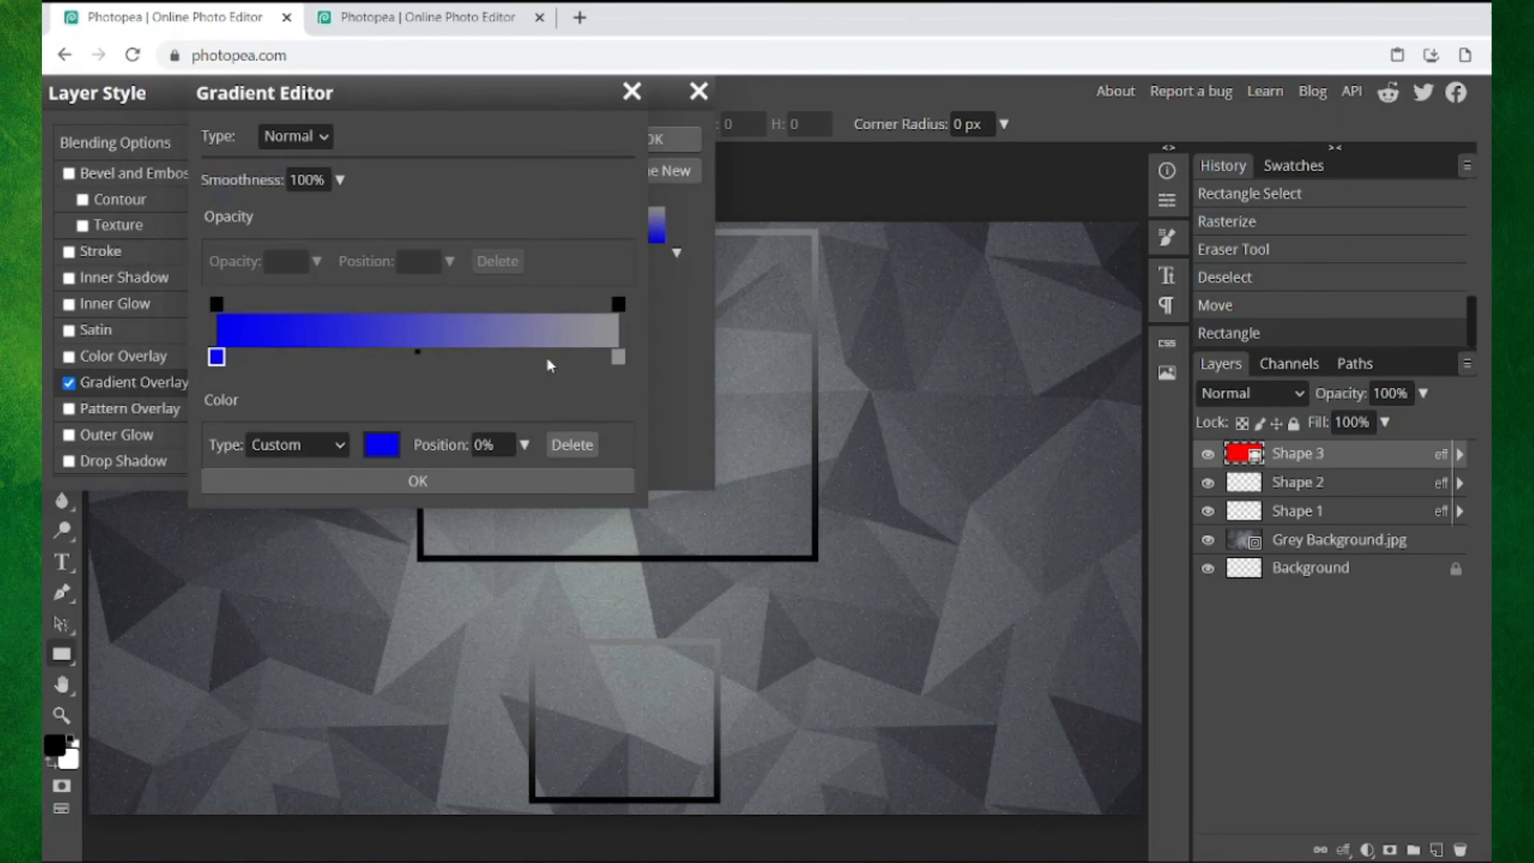
Step: Set the gradient's end colour stop to yellow fff400 and apply the layer style to Shape 3
click(617, 356)
click(379, 442)
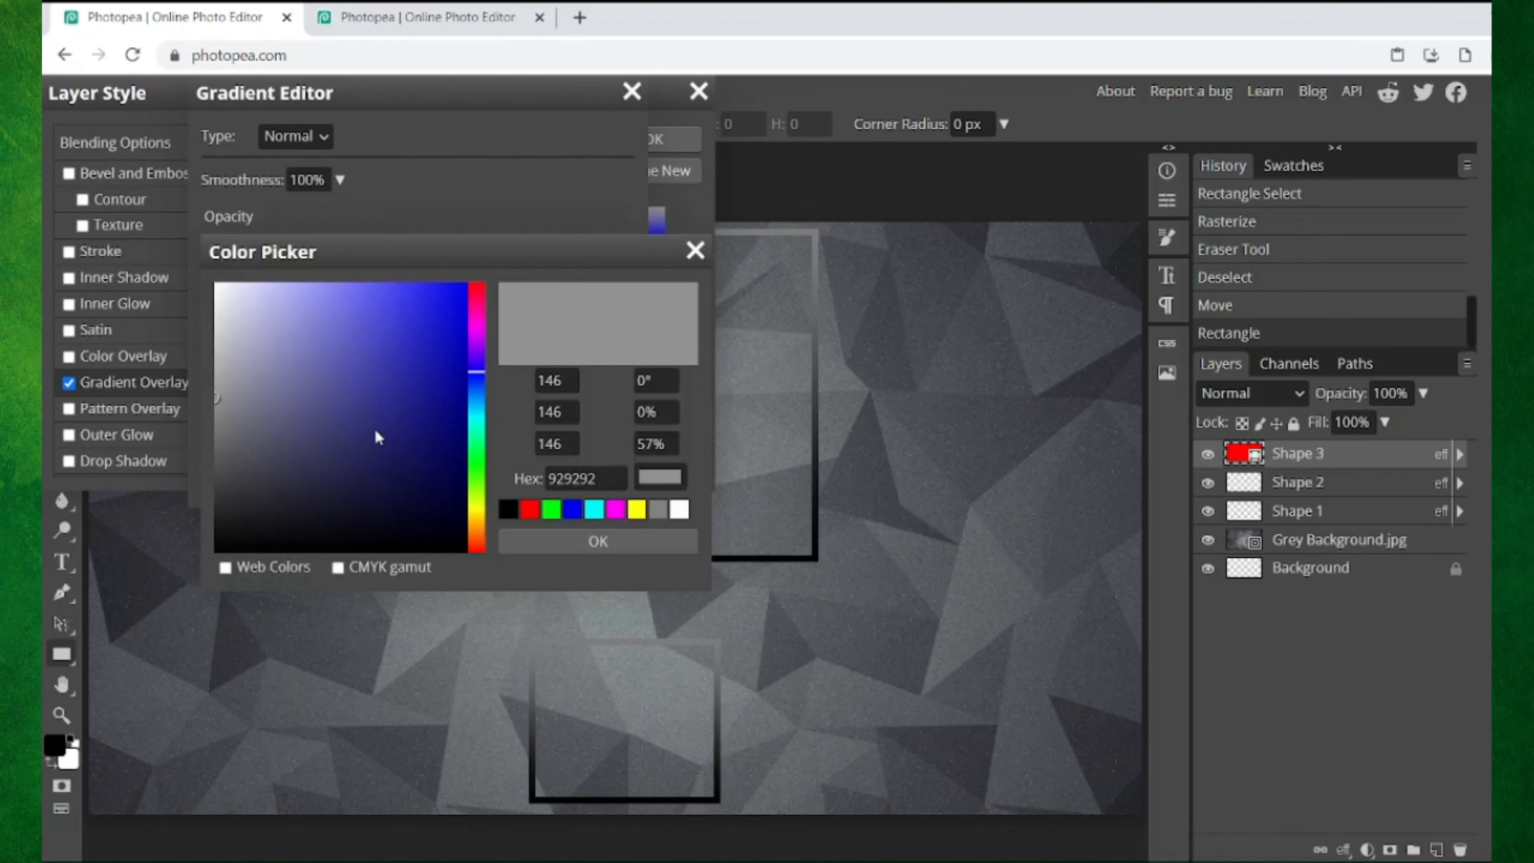
click(474, 507)
click(465, 284)
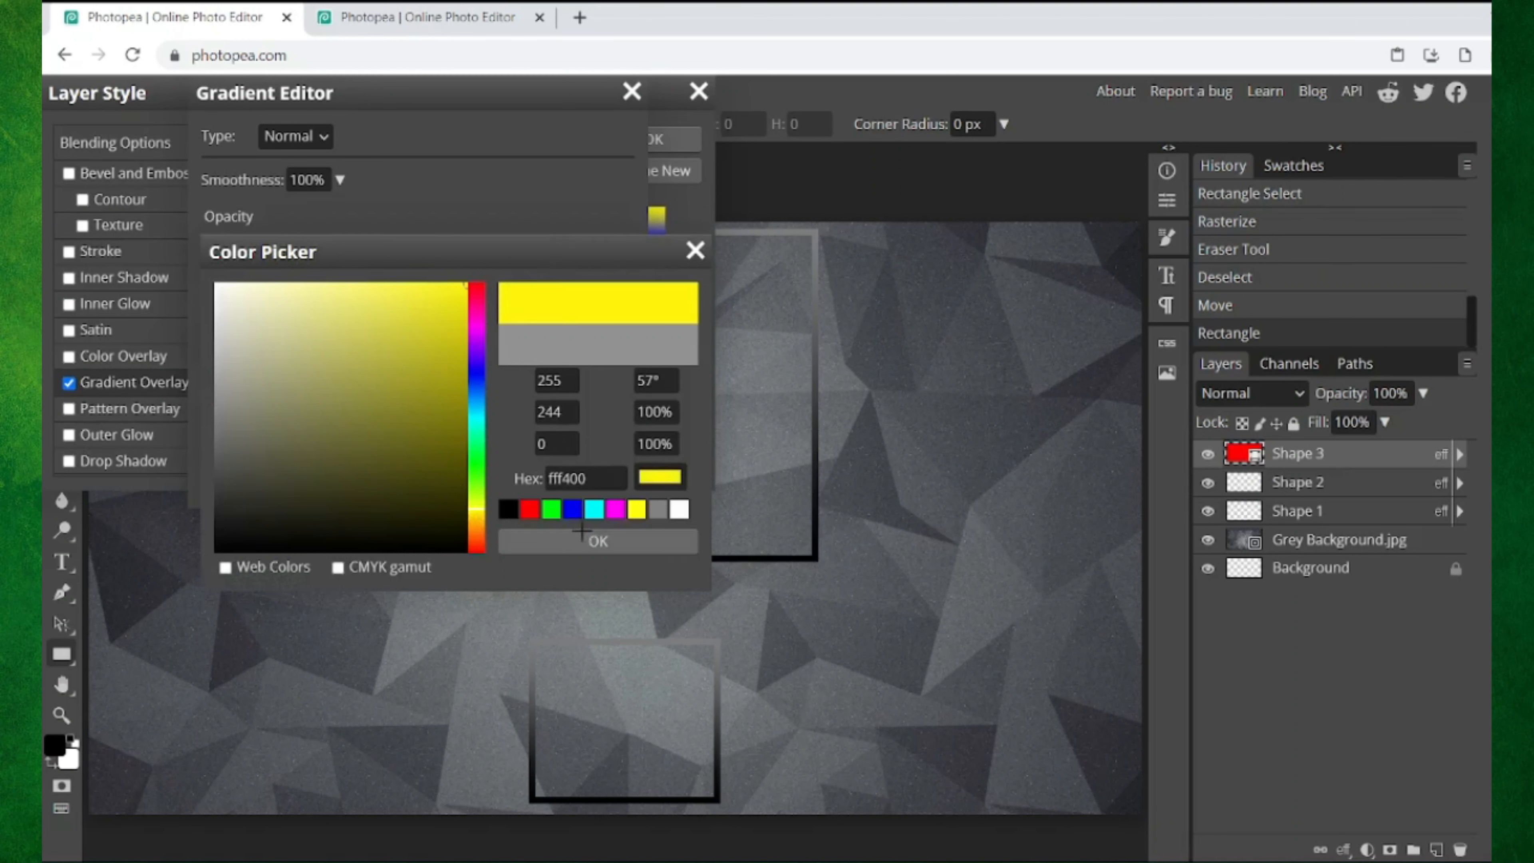
click(598, 540)
click(416, 480)
click(653, 139)
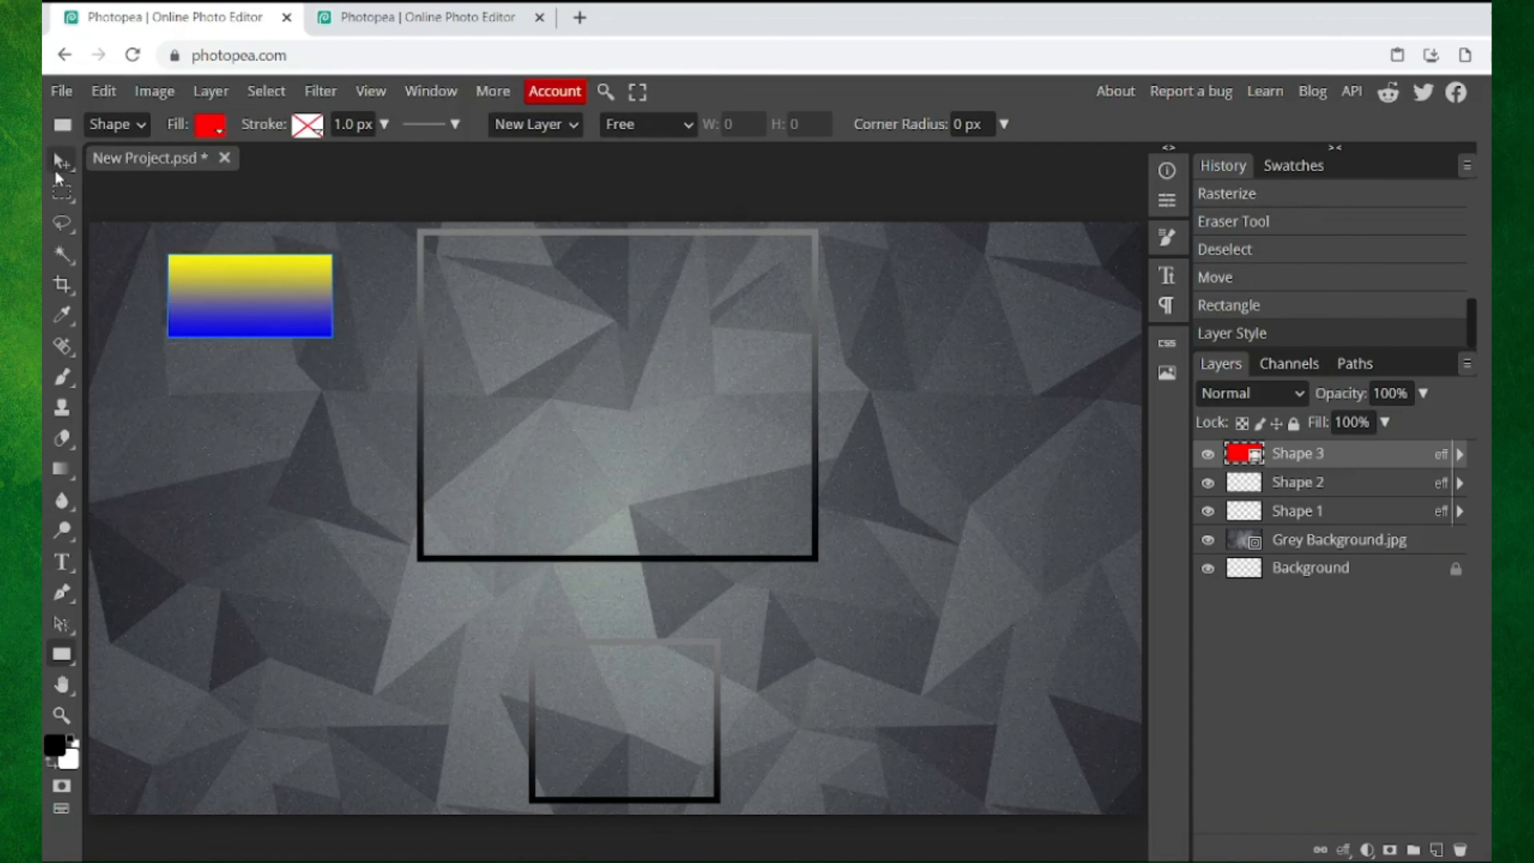
Step: Move the Shape 3 rectangle up close to the canvas's top edge and slightly right, roughly level with the large frame's top
click(63, 165)
key(shift+Up)
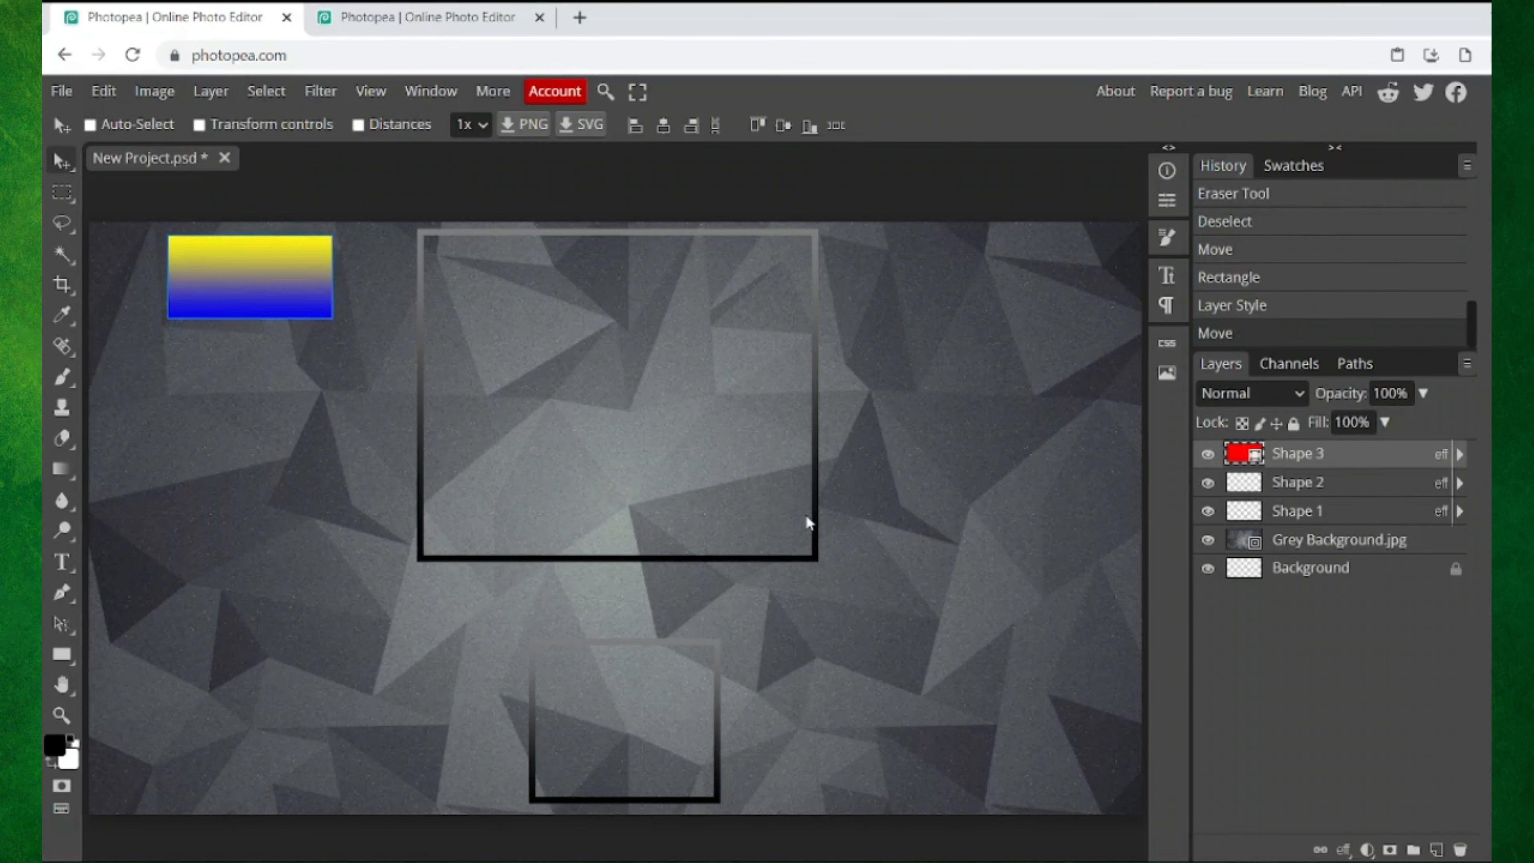
key(Up)
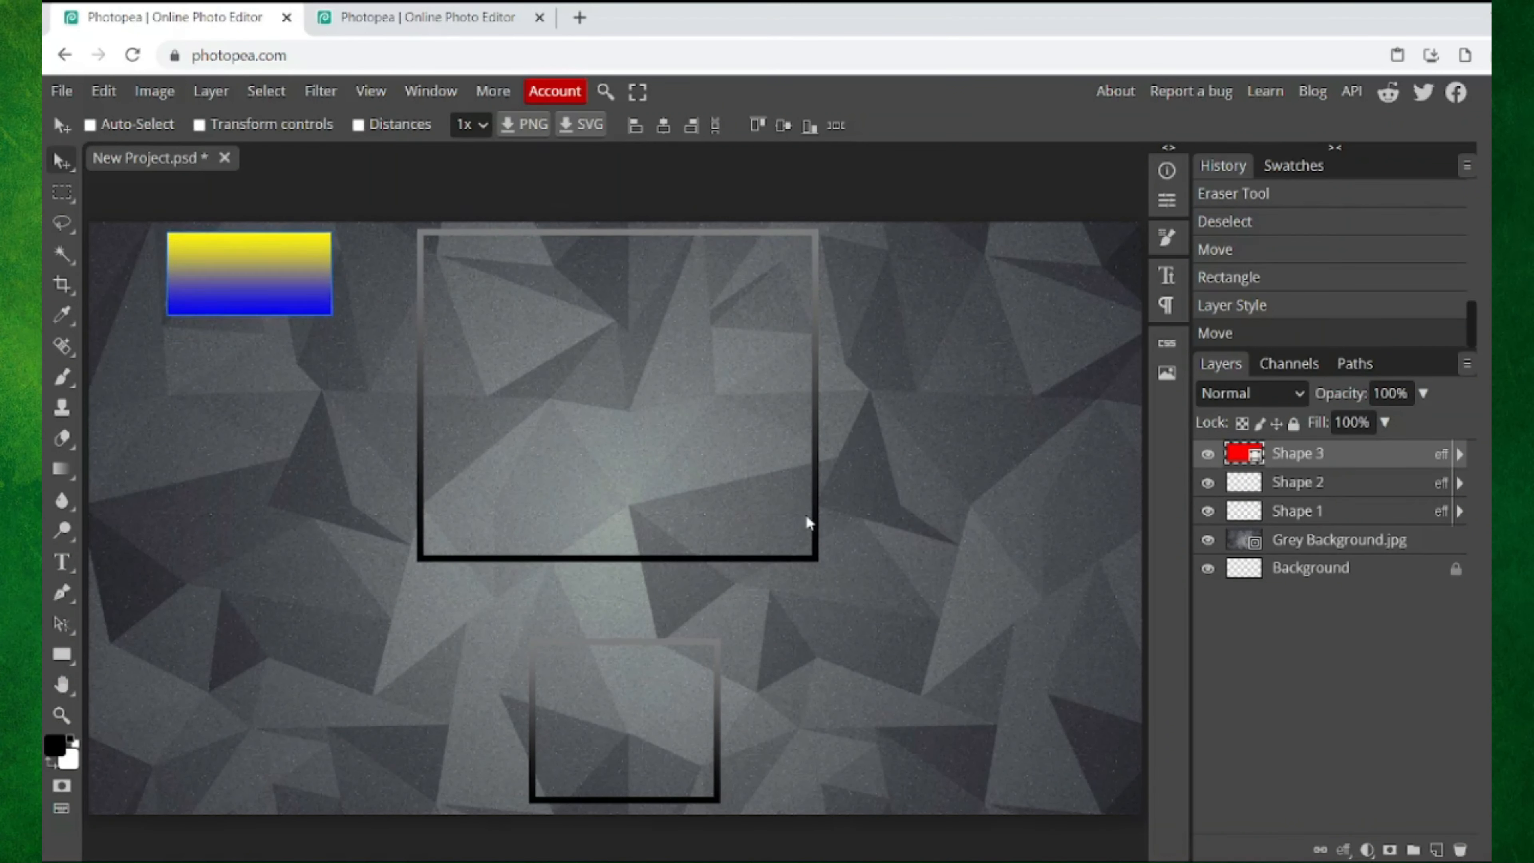
key(Right)
key(Up)
key(Up)
key(Right)
key(Right)
key(Right)
key(Right)
key(Right)
key(Right)
key(Right)
key(Right)
key(Right)
key(Right)
key(Right)
key(Right)
key(Right)
key(Right)
key(Right)
key(Right)
key(Right)
key(Right)
key(Right)
key(Right)
key(Right)
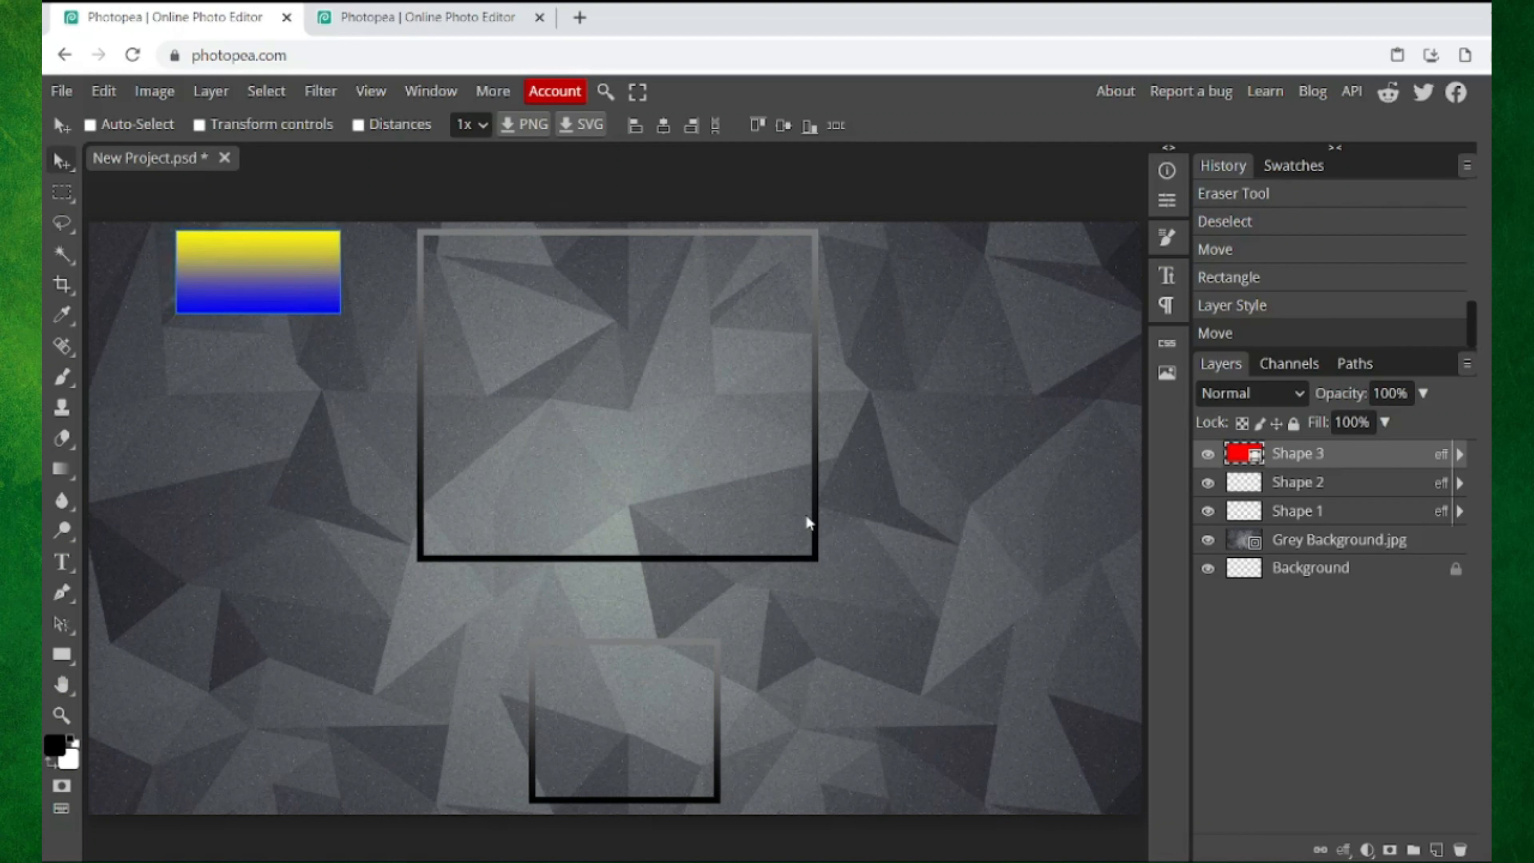
key(Up)
key(Left)
key(Left)
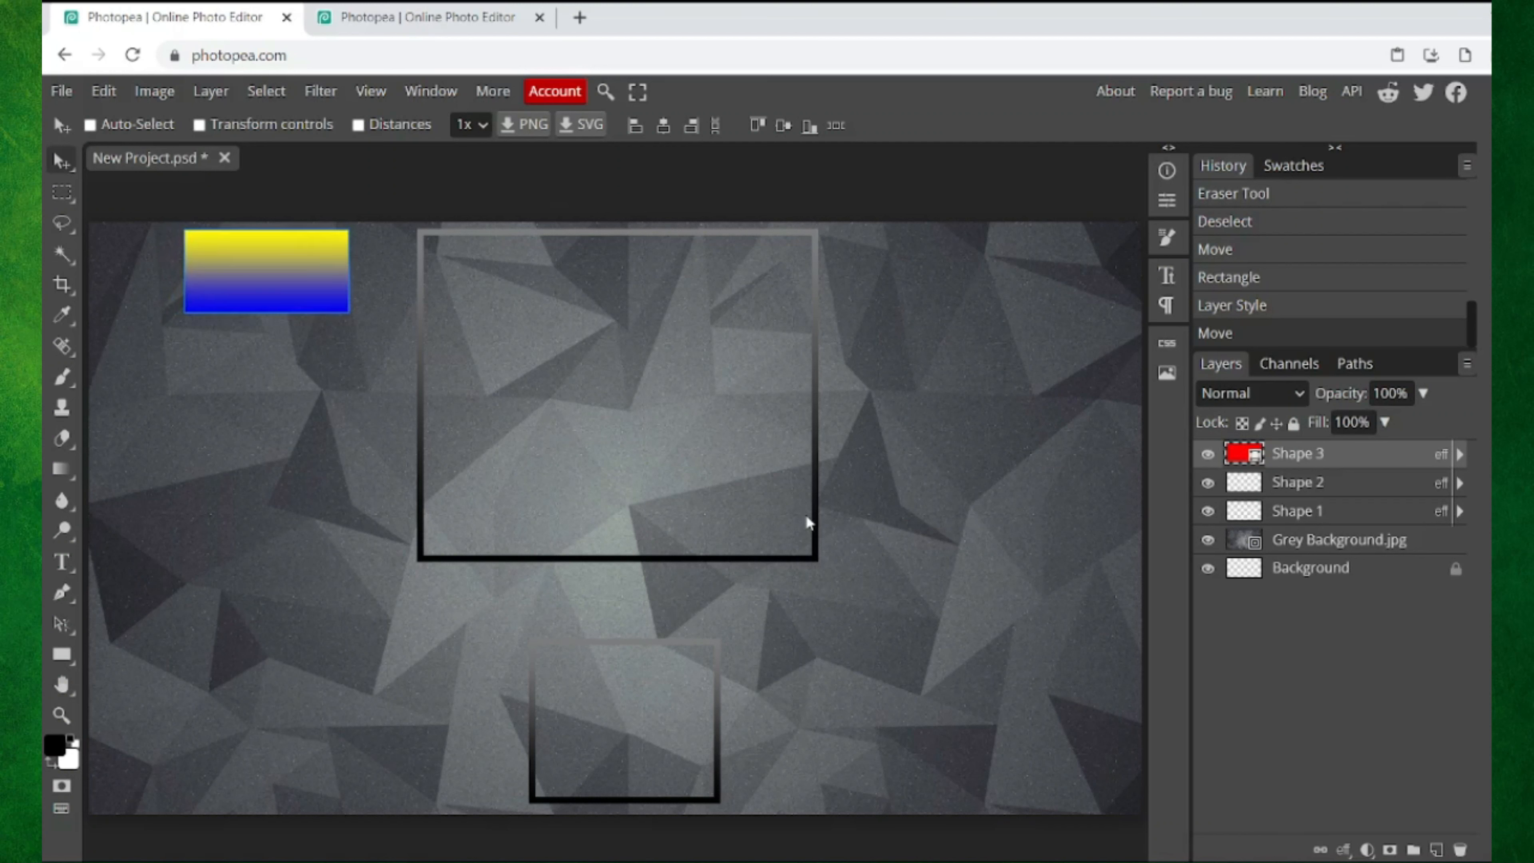
key(Left)
key(Left)
key(Left)
key(Left)
key(Left)
key(Left)
key(Left)
key(Left)
key(Left)
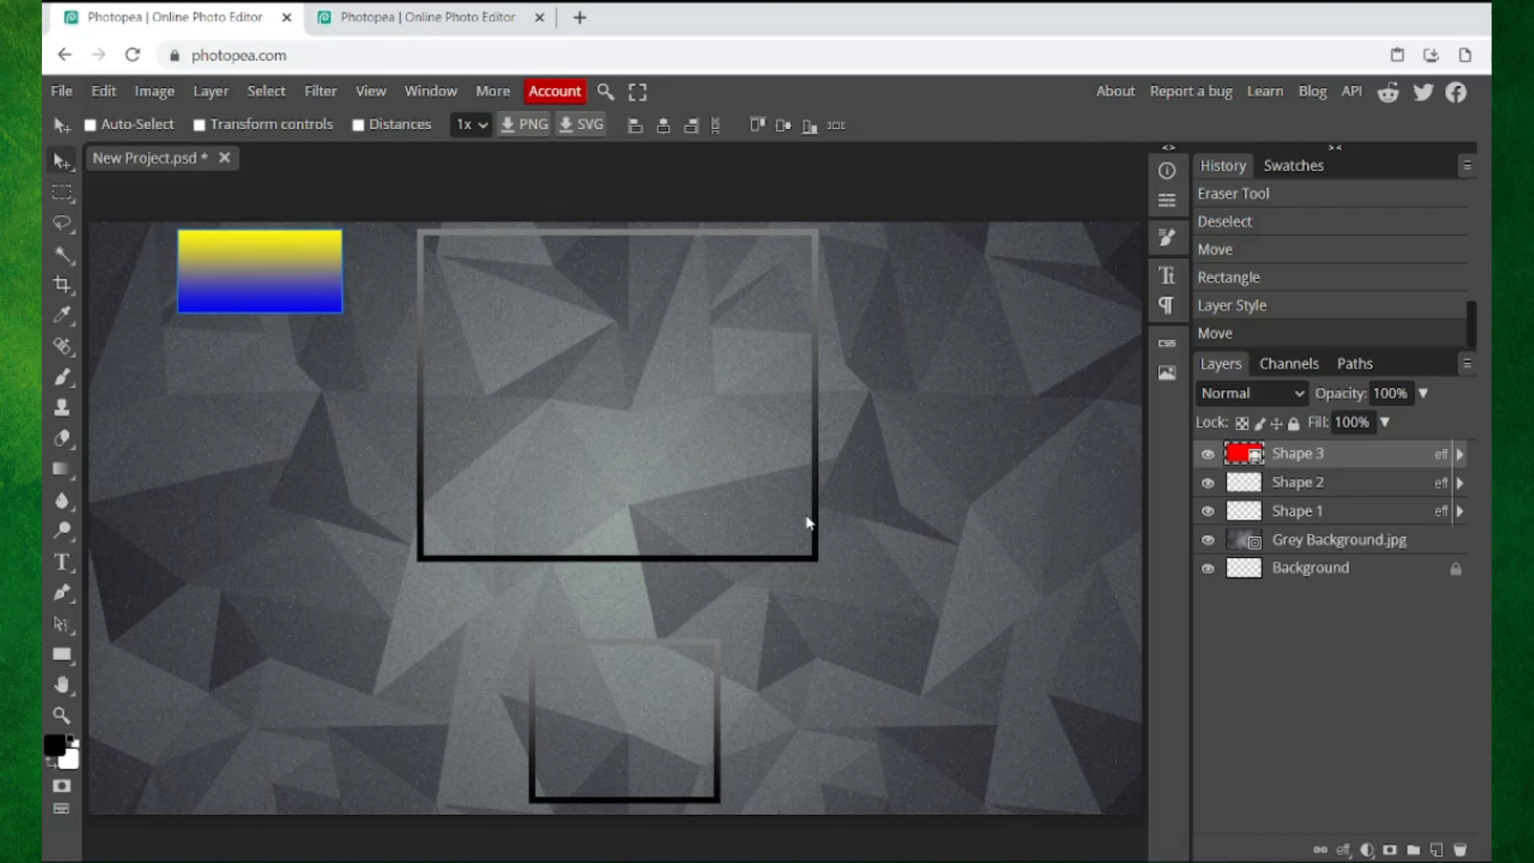
key(Left)
key(Left)
key(Left)
key(Left)
key(Left)
key(Left)
key(Left)
key(Left)
key(Left)
key(Left)
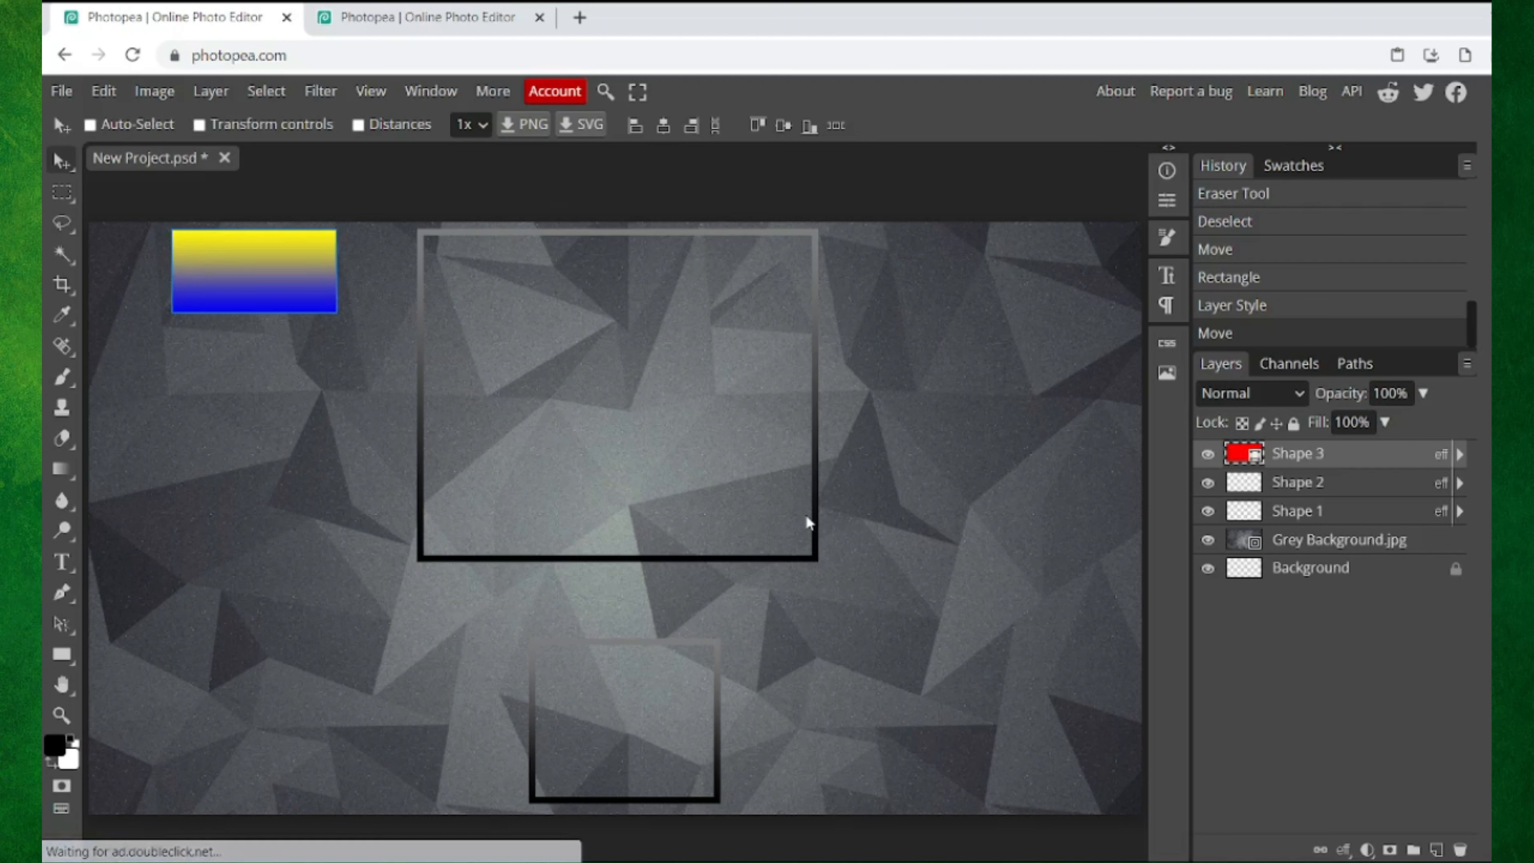
key(Left)
key(Right)
key(Down)
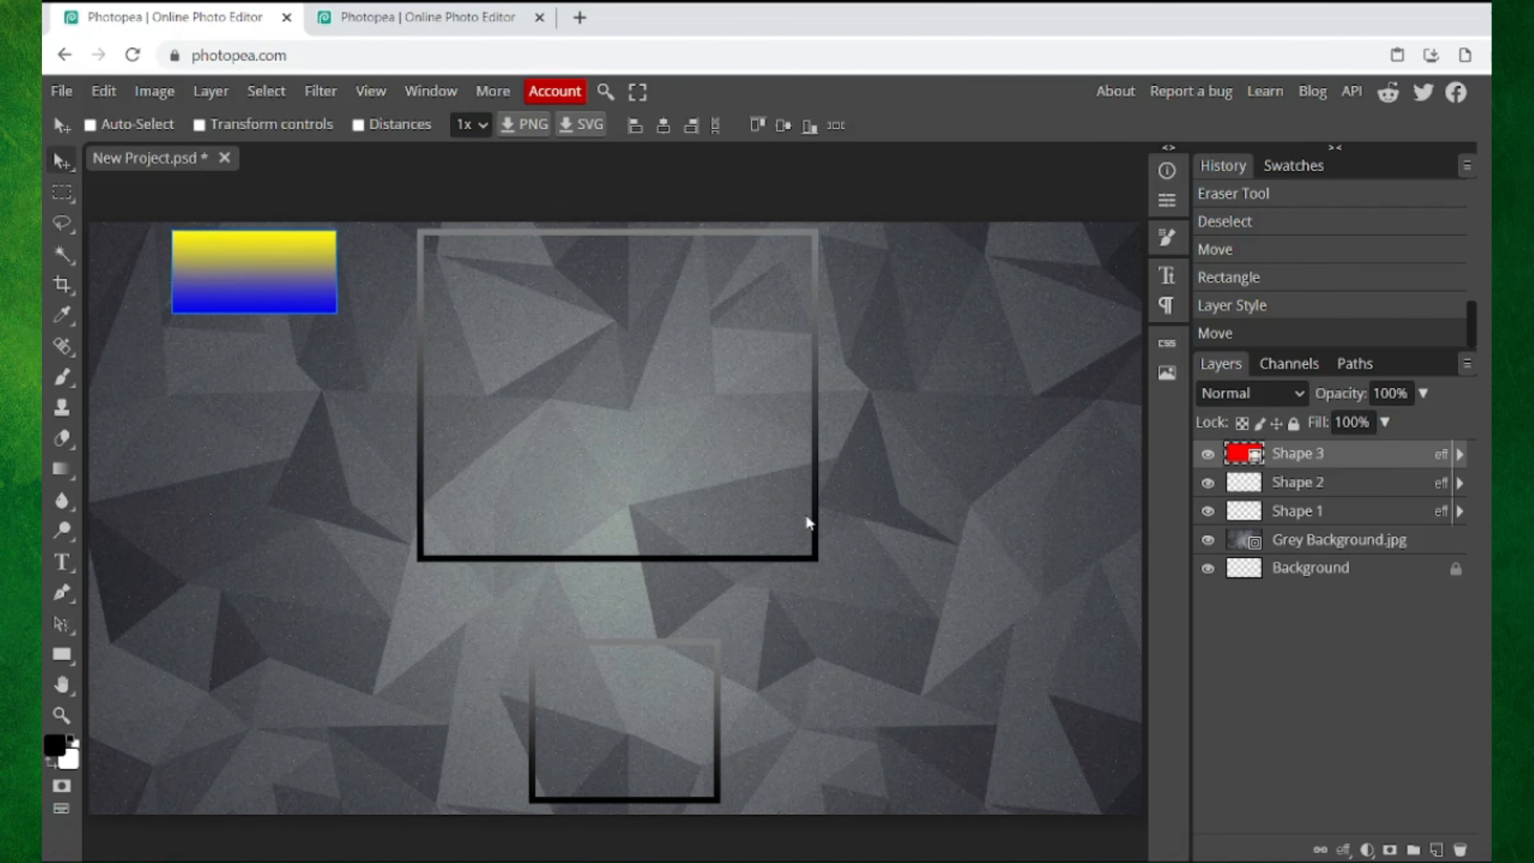
Step: Duplicate the gradient rectangle twice and stack the copies beneath the original in a column left of the large frame
right_click(1363, 454)
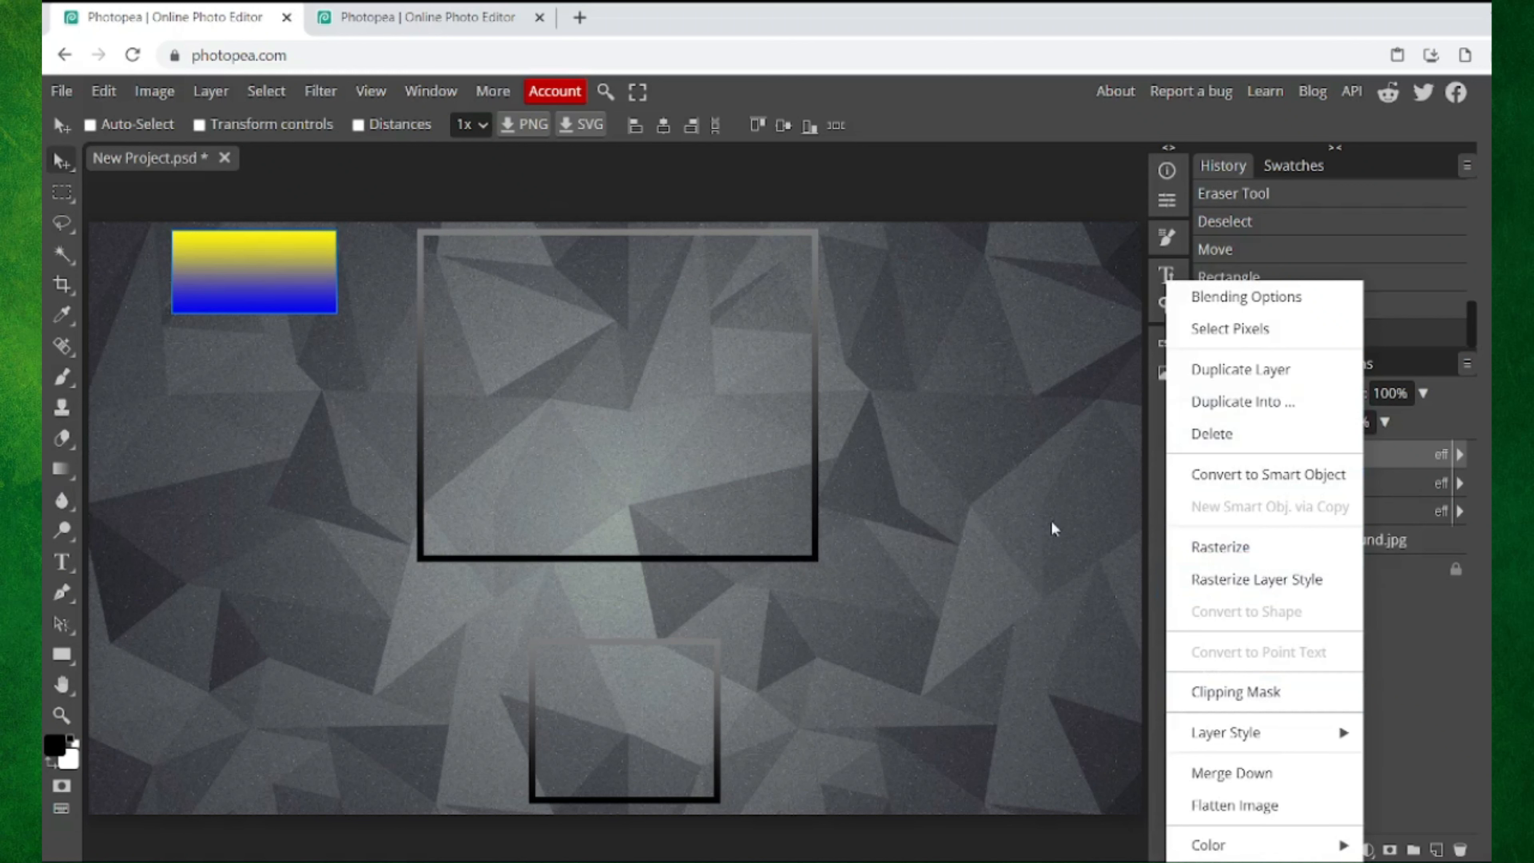
click(1266, 369)
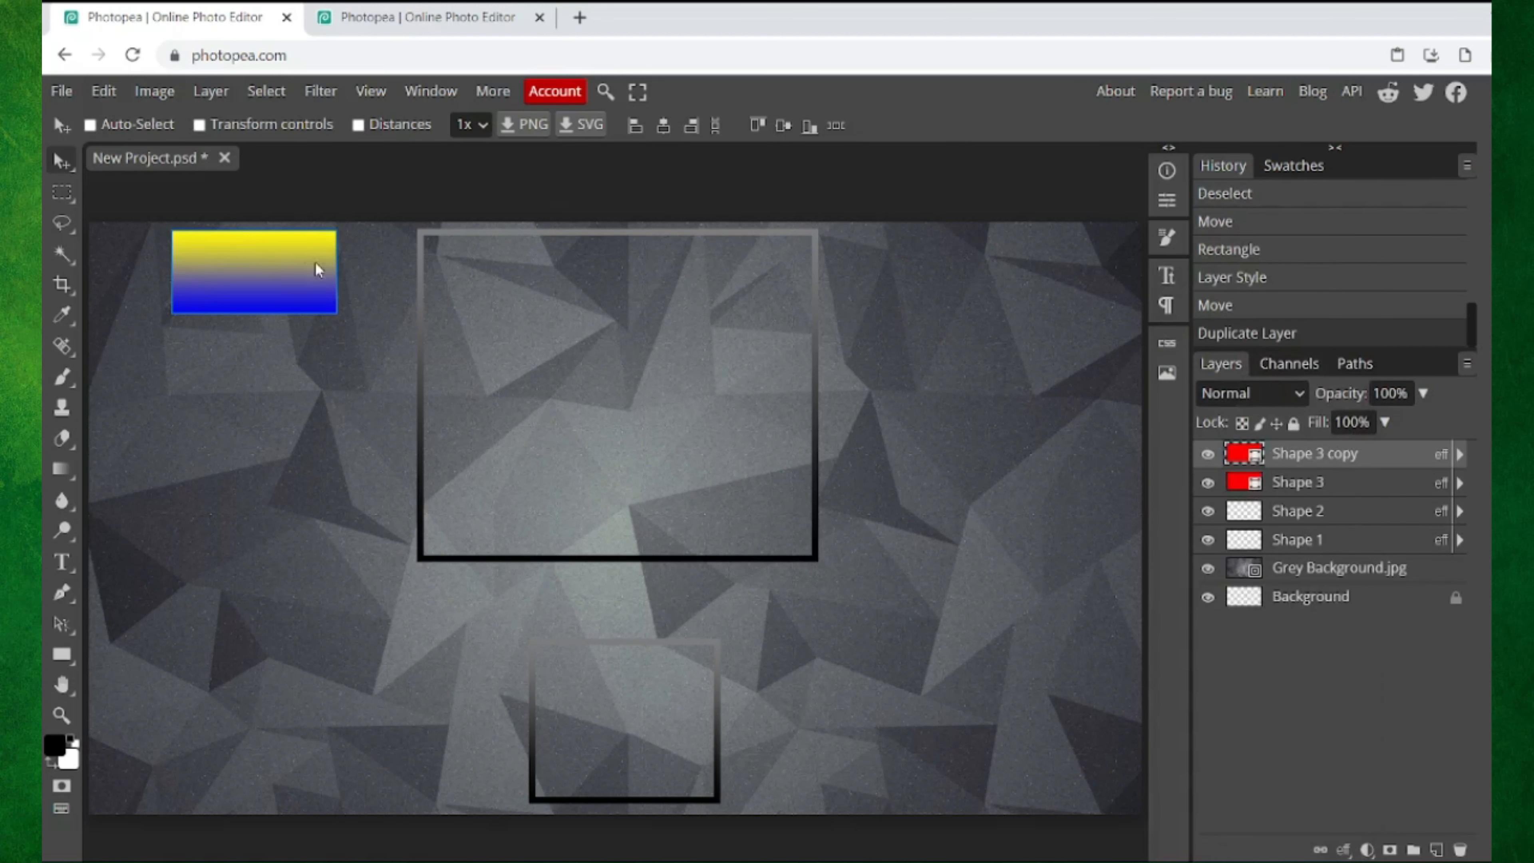
drag(317, 264, 297, 387)
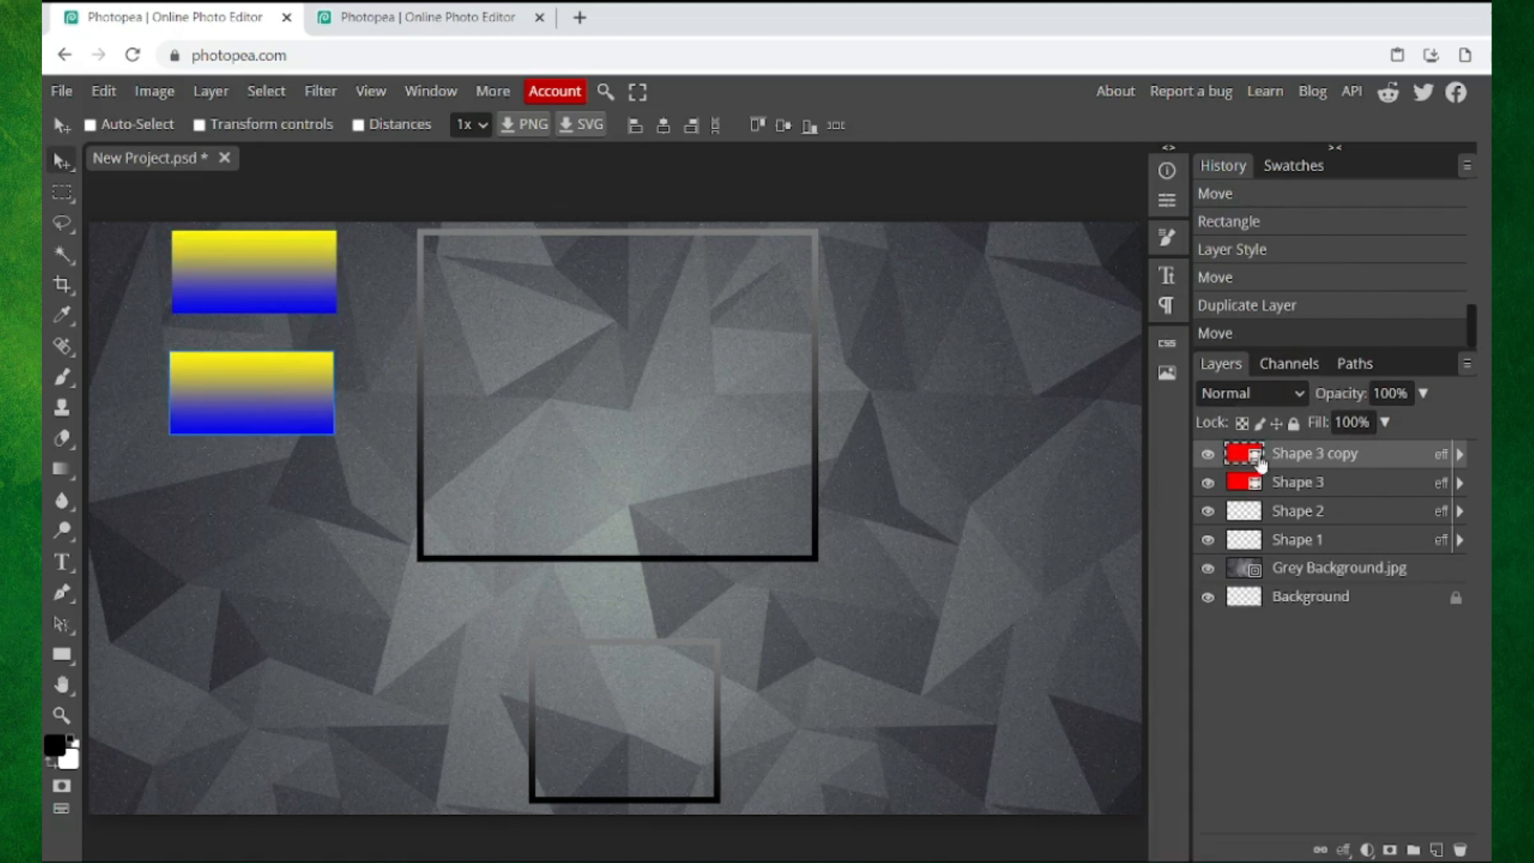
right_click(1345, 460)
click(1197, 386)
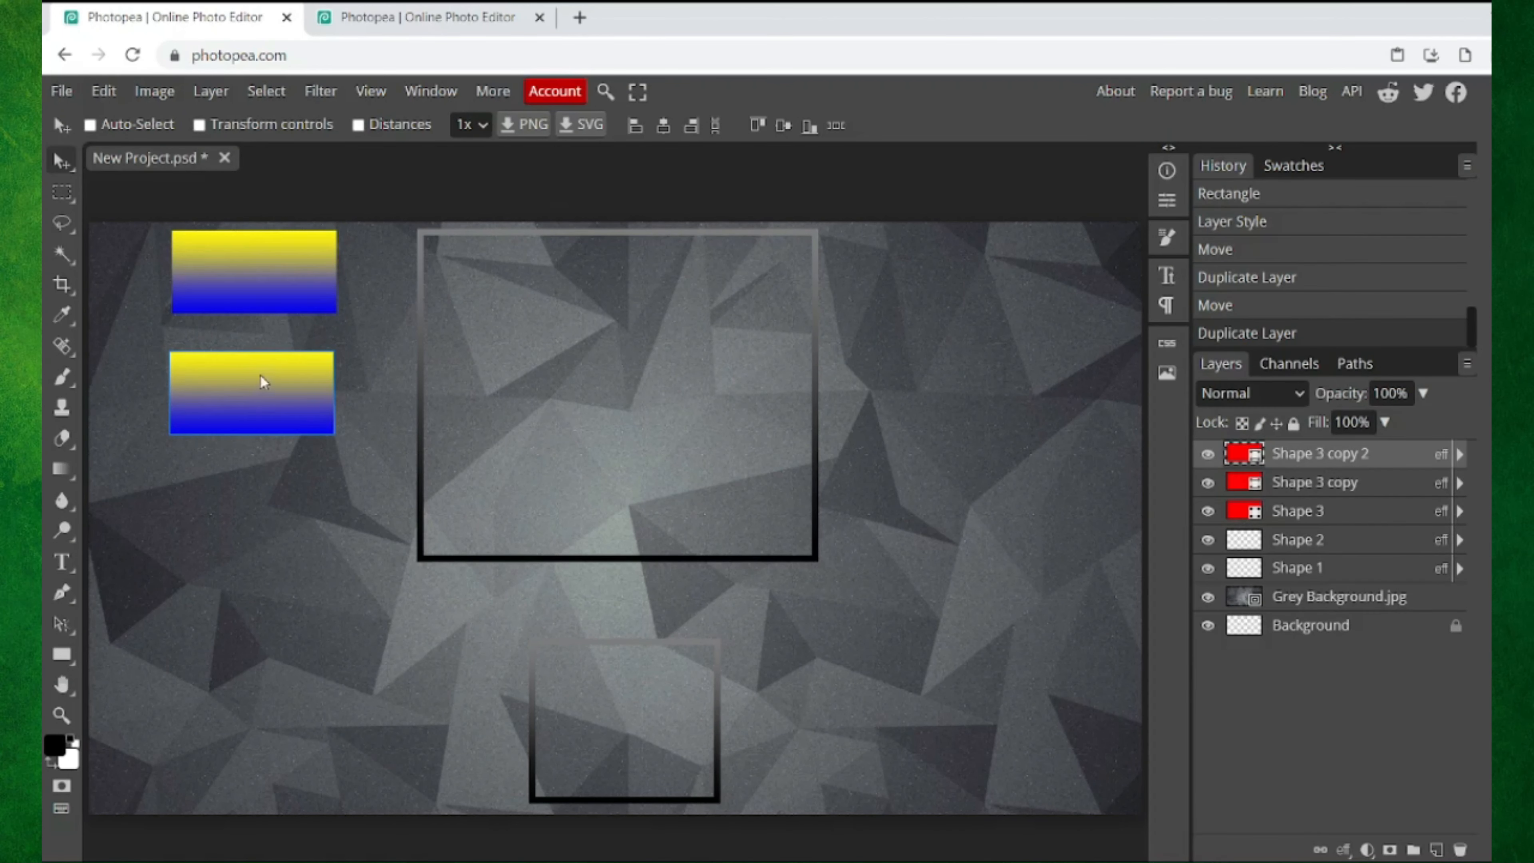
drag(260, 374, 1018, 253)
Step: Add three more duplicates of the gradient rectangle and arrange them in a matching column right of the large frame
right_click(1367, 456)
click(1244, 370)
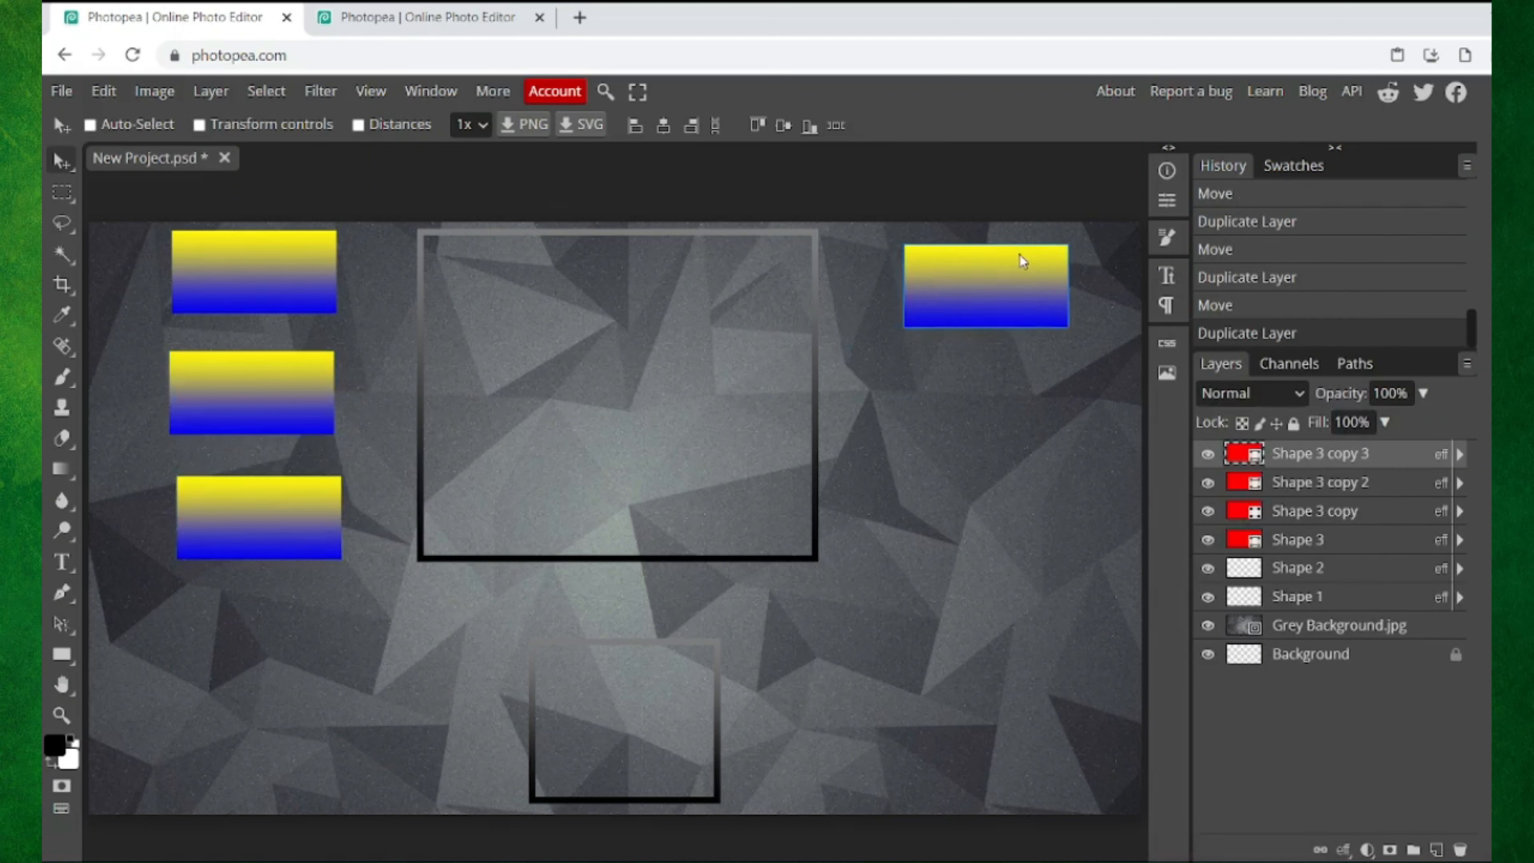
drag(1019, 253, 1016, 247)
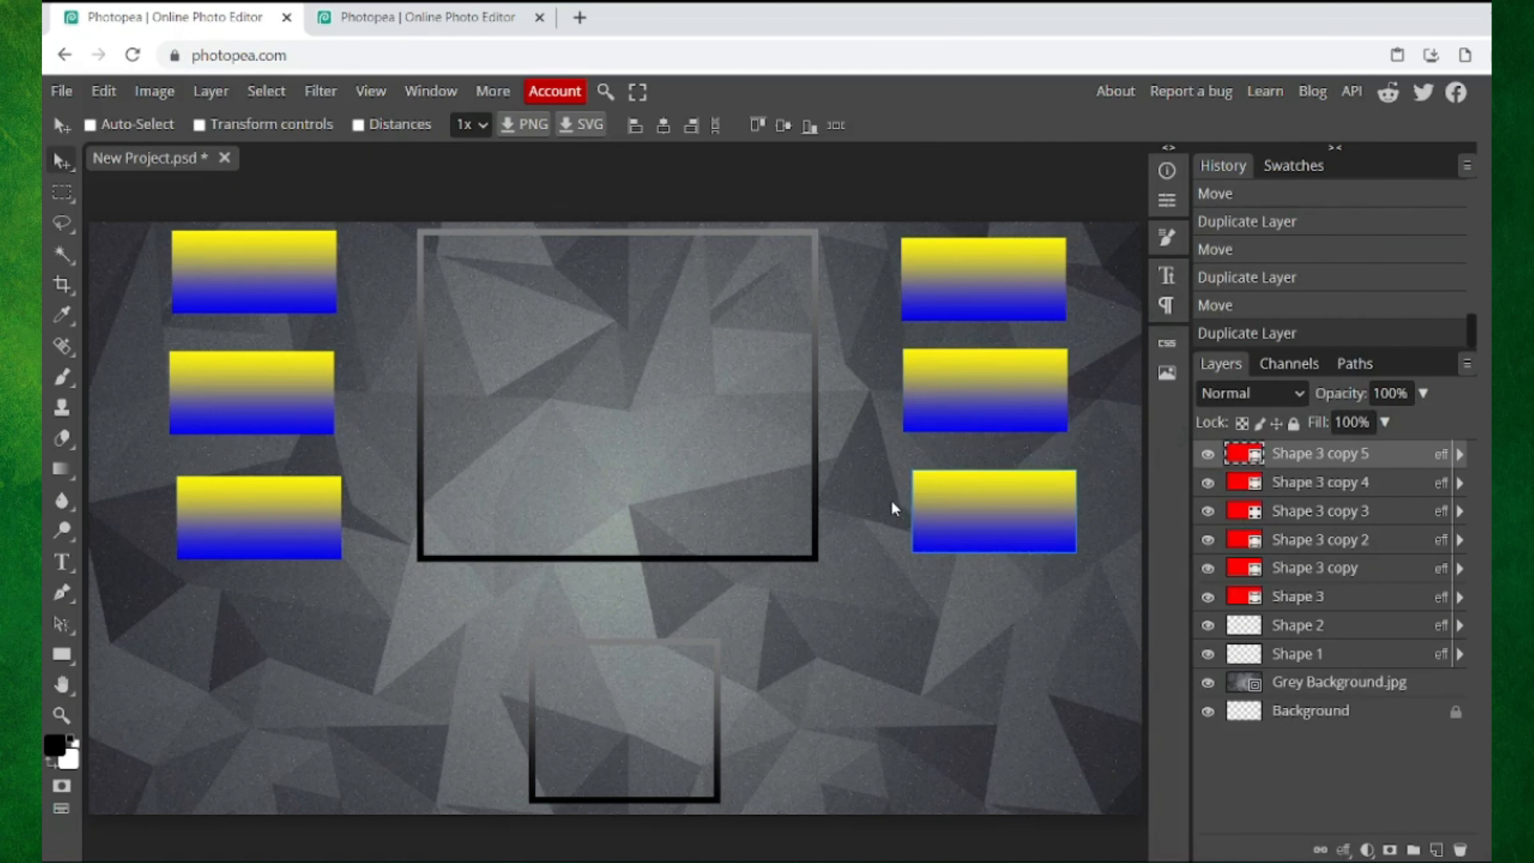
drag(890, 500, 885, 505)
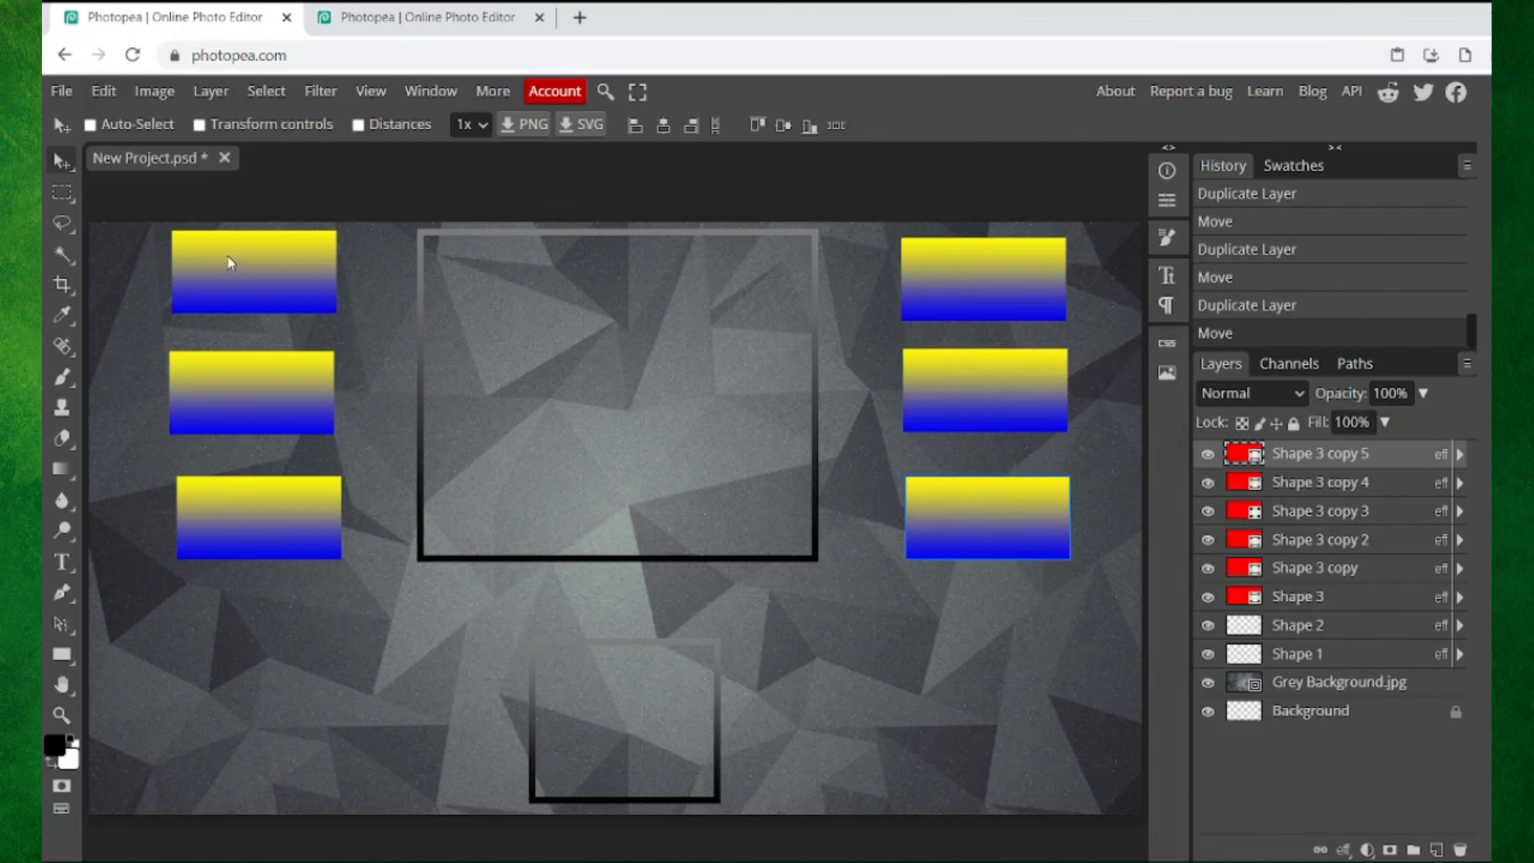
Step: Reposition the lowest rectangle of the right-hand column, Shape 3 copy 5, just beneath the middle one
drag(344, 341, 337, 383)
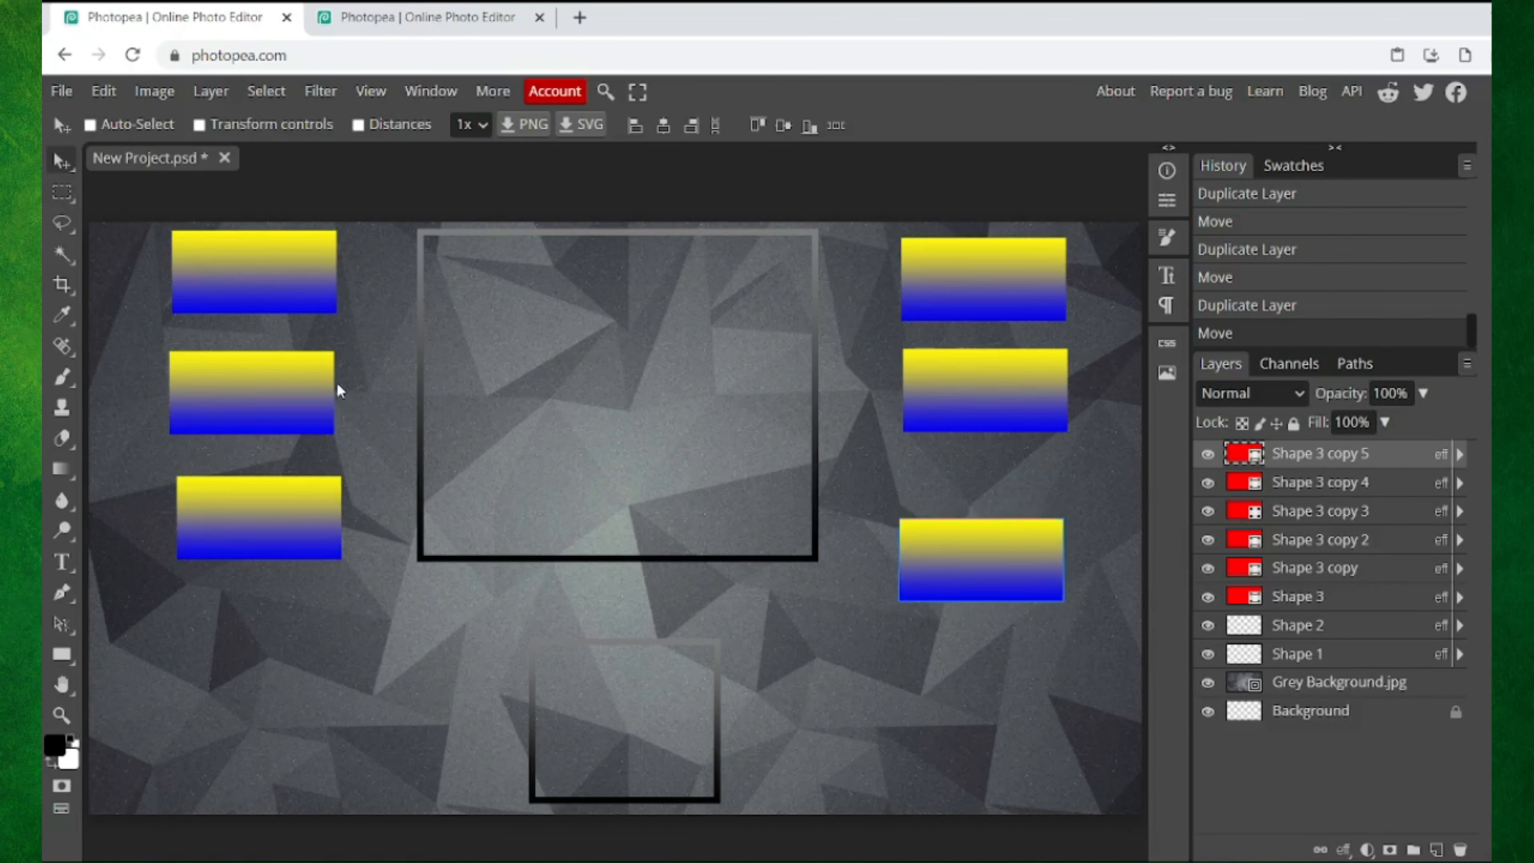
drag(969, 582, 976, 529)
drag(979, 529, 981, 529)
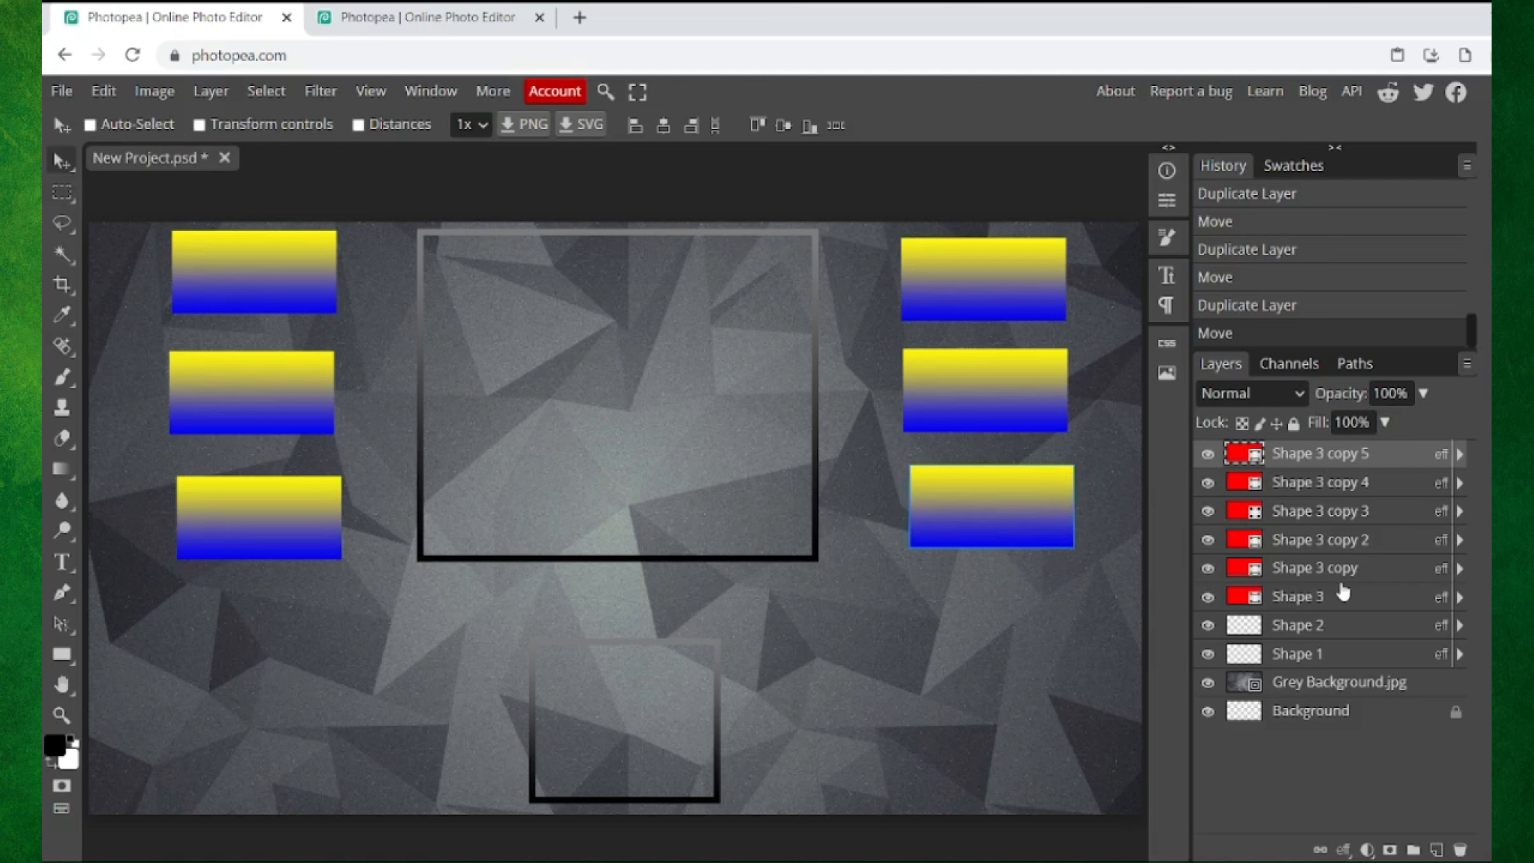
Step: Measure the gap between the upper-left Shape 3 rectangle and the large frame with a rectangular selection, and undo the selection
click(1334, 596)
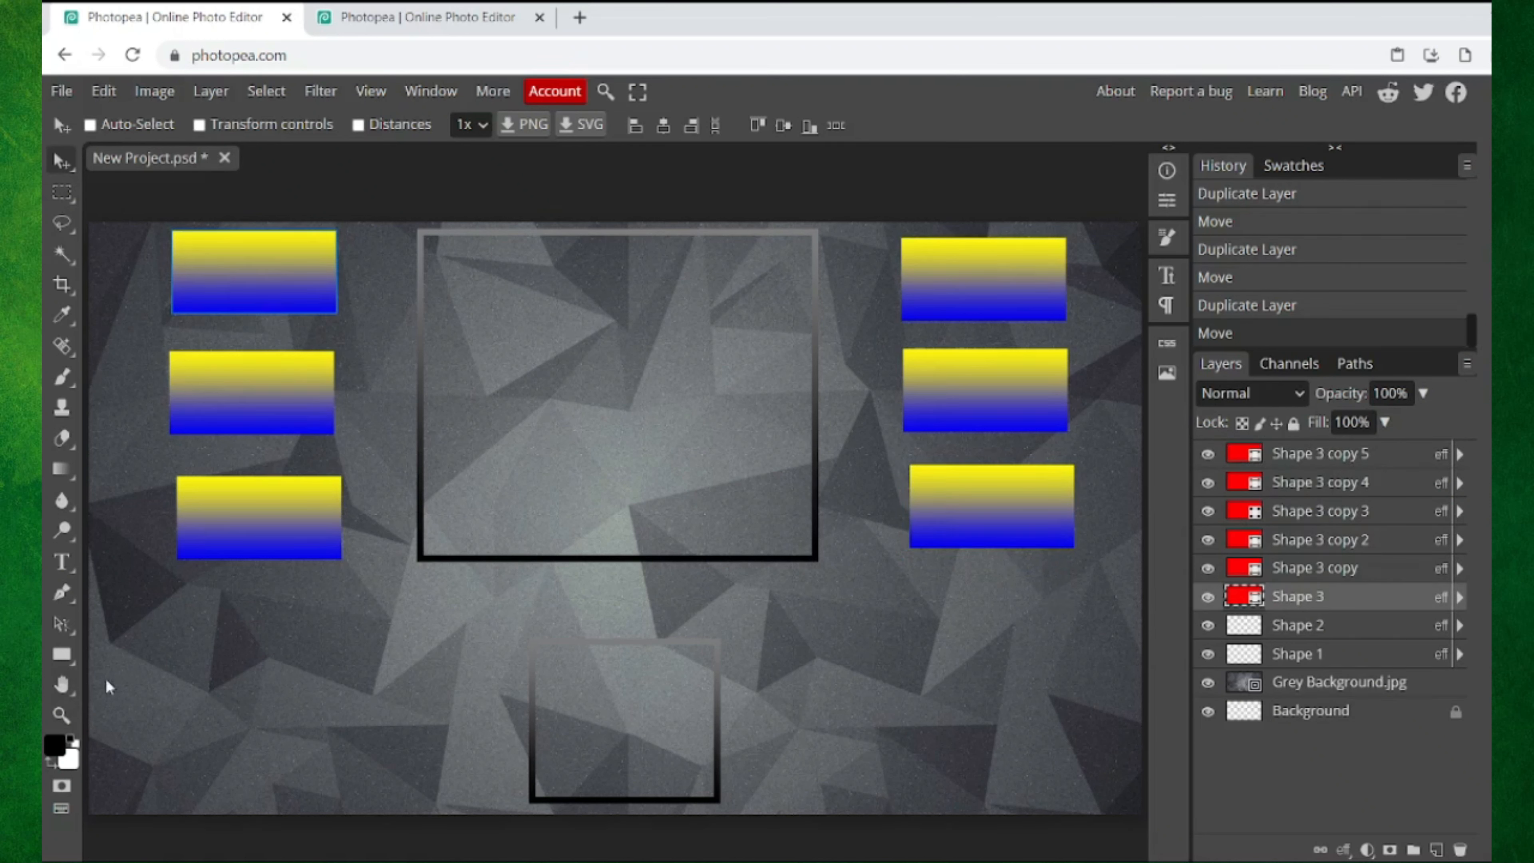
key(z)
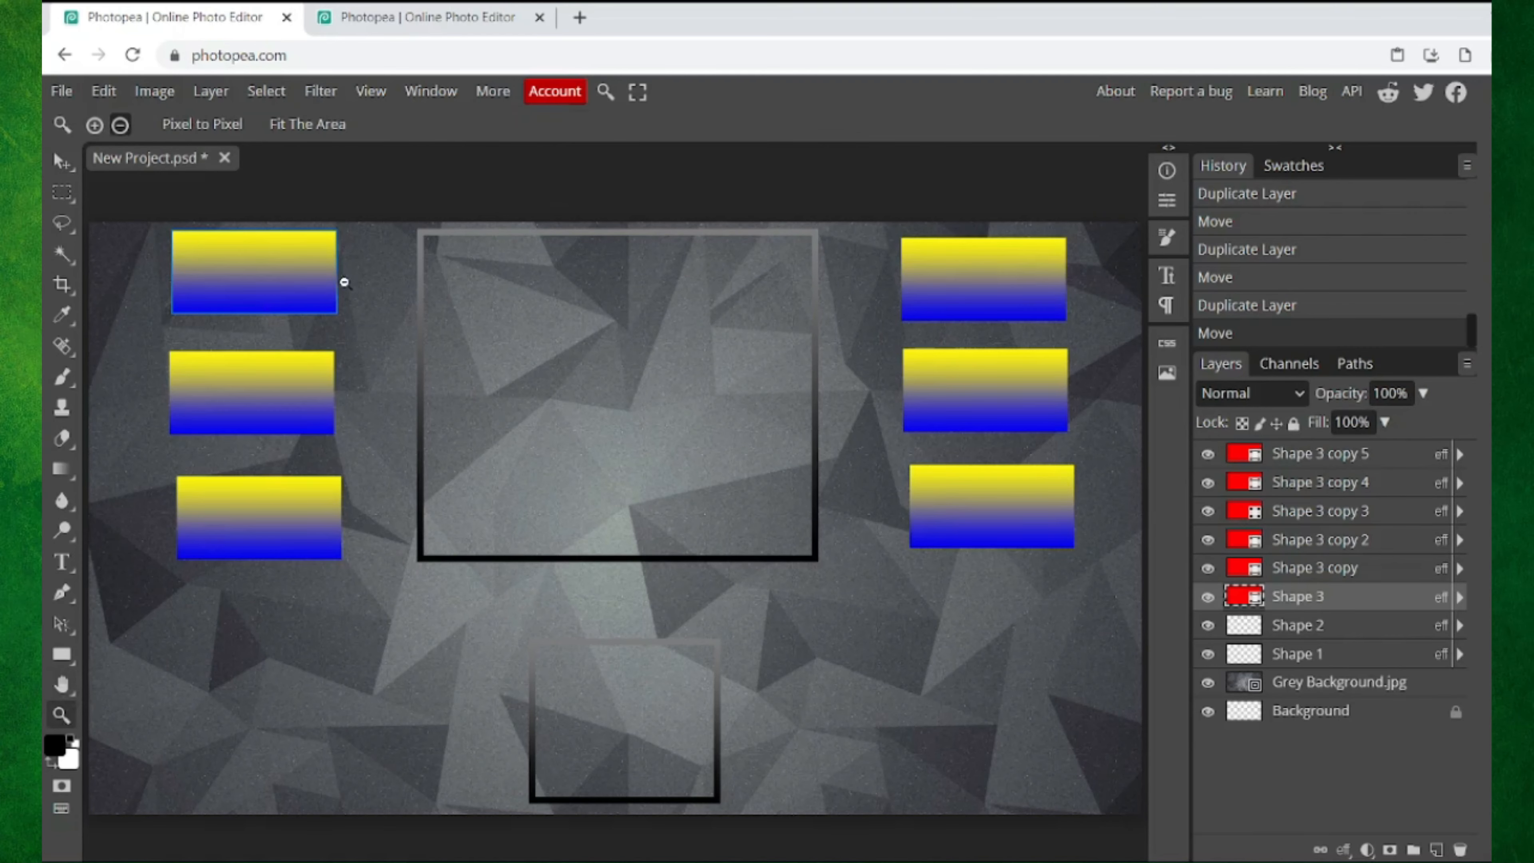
click(97, 125)
click(357, 329)
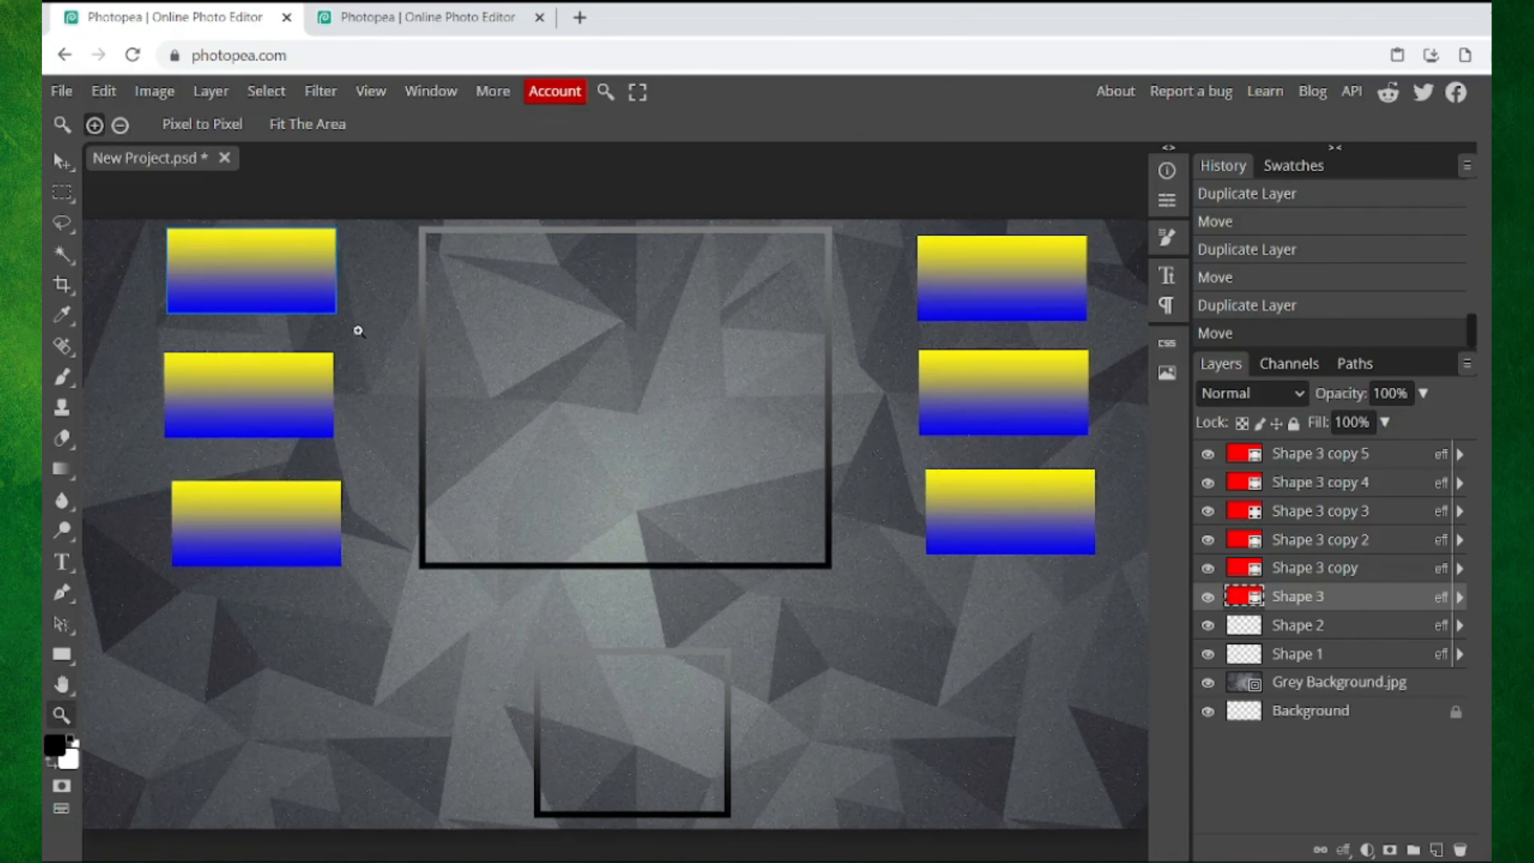
click(359, 329)
click(361, 329)
click(393, 218)
click(393, 216)
click(393, 216)
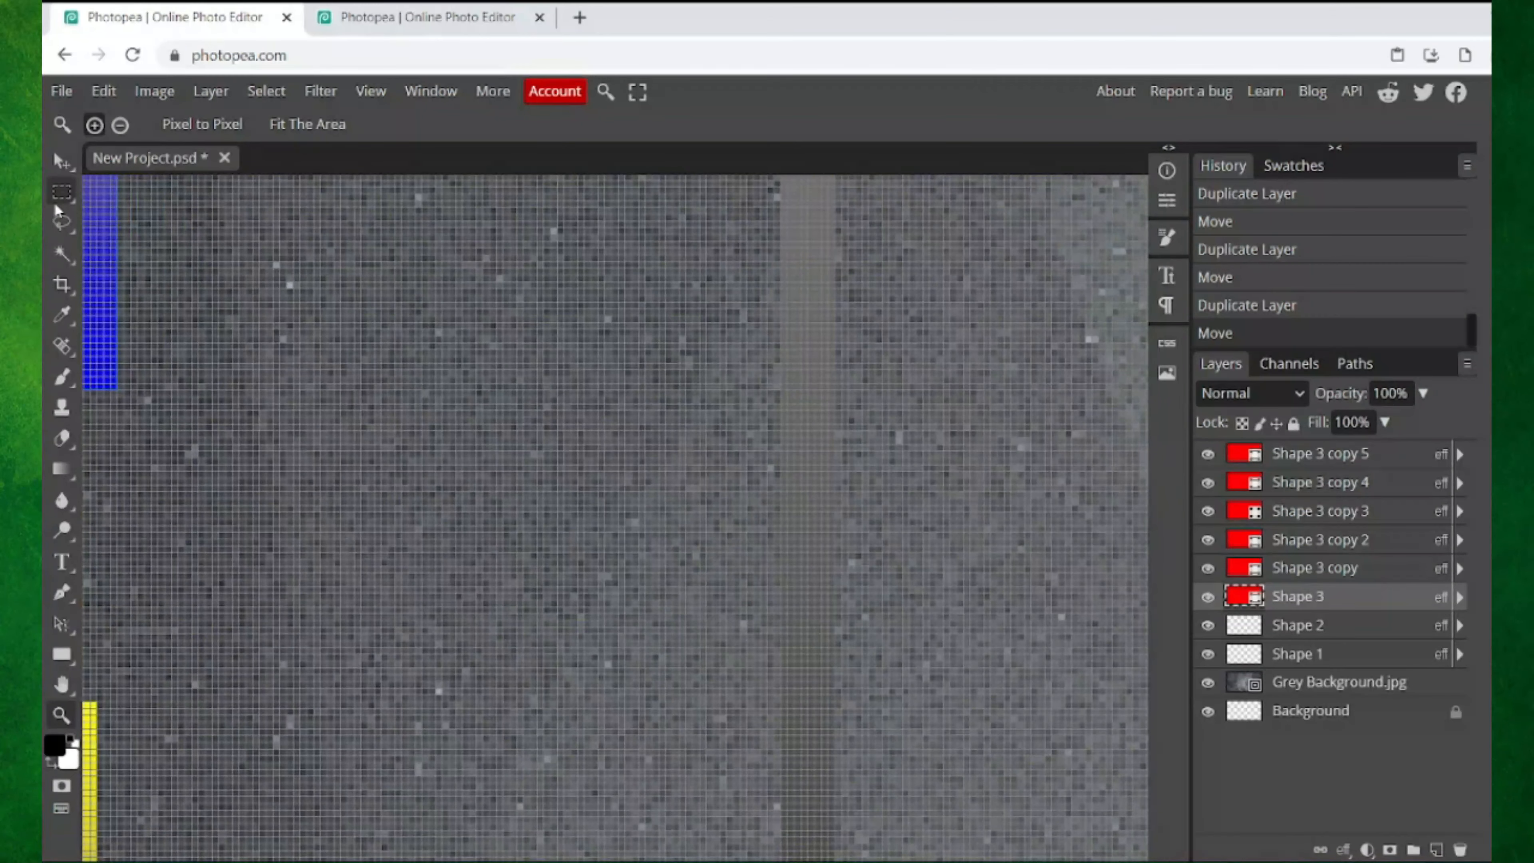
click(63, 192)
drag(117, 236, 773, 469)
click(104, 90)
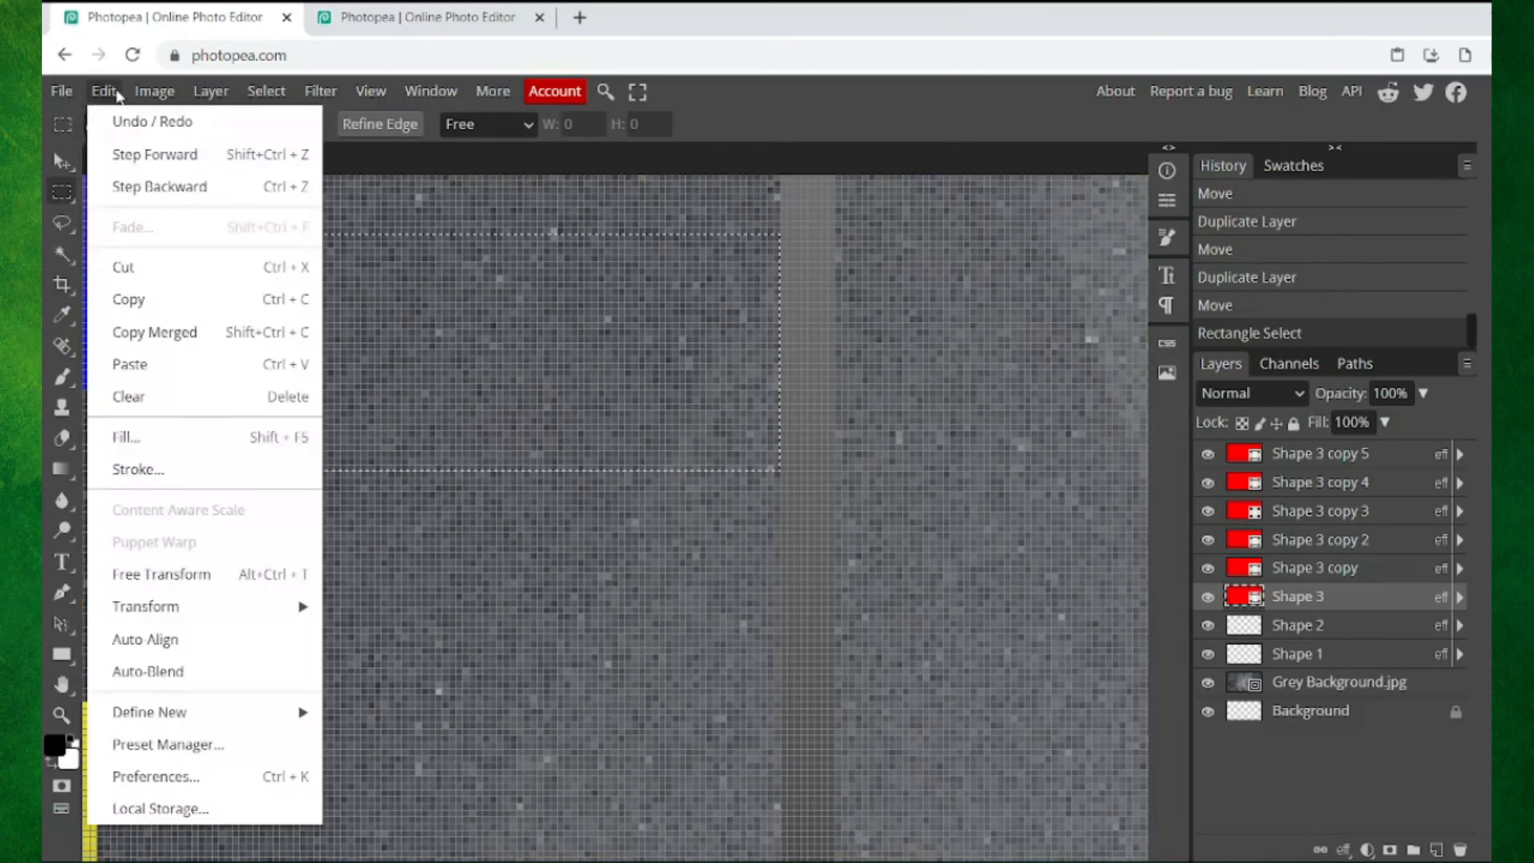
click(142, 189)
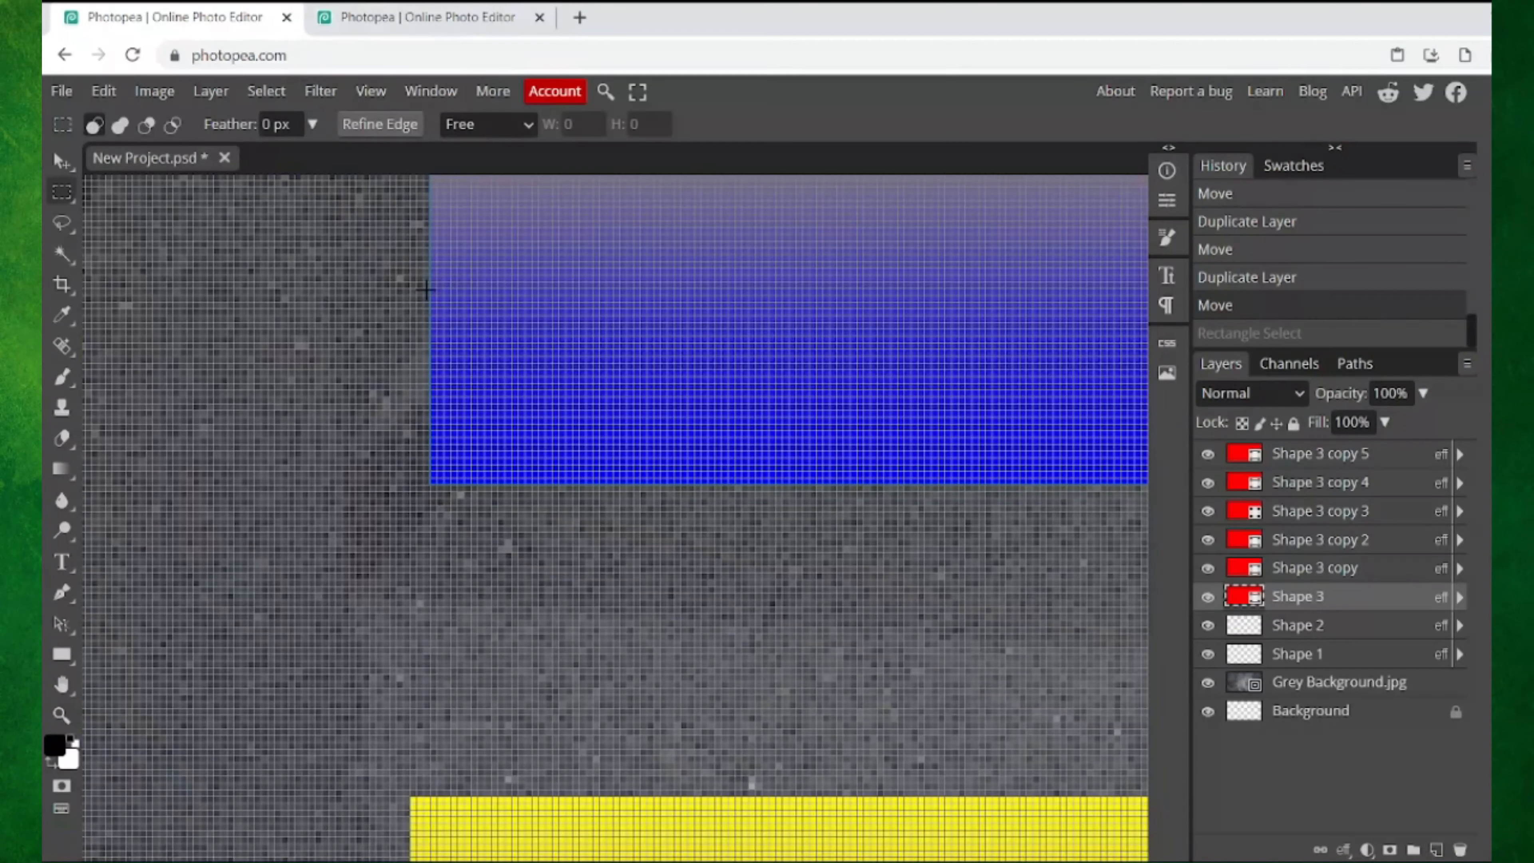
Step: Measure the gap between Shape 3's outer edge and the canvas's left edge with a rectangular selection, and undo the selection
drag(425, 289, 142, 431)
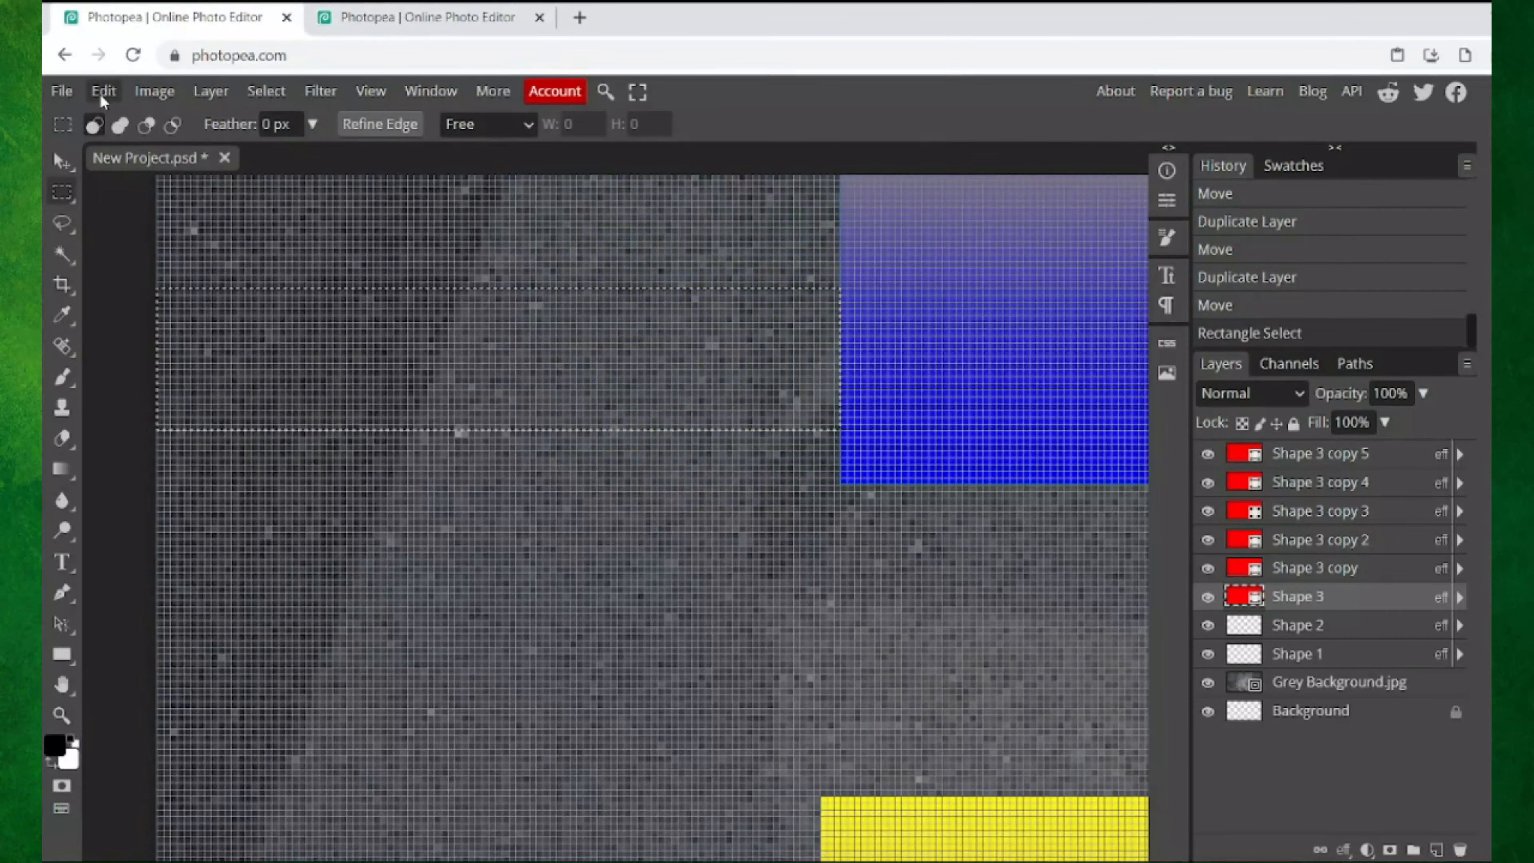
click(102, 94)
click(128, 178)
Step: Nudge the Shape 3 rectangle slightly left, away from the large frame, and fit the whole canvas in view
click(58, 162)
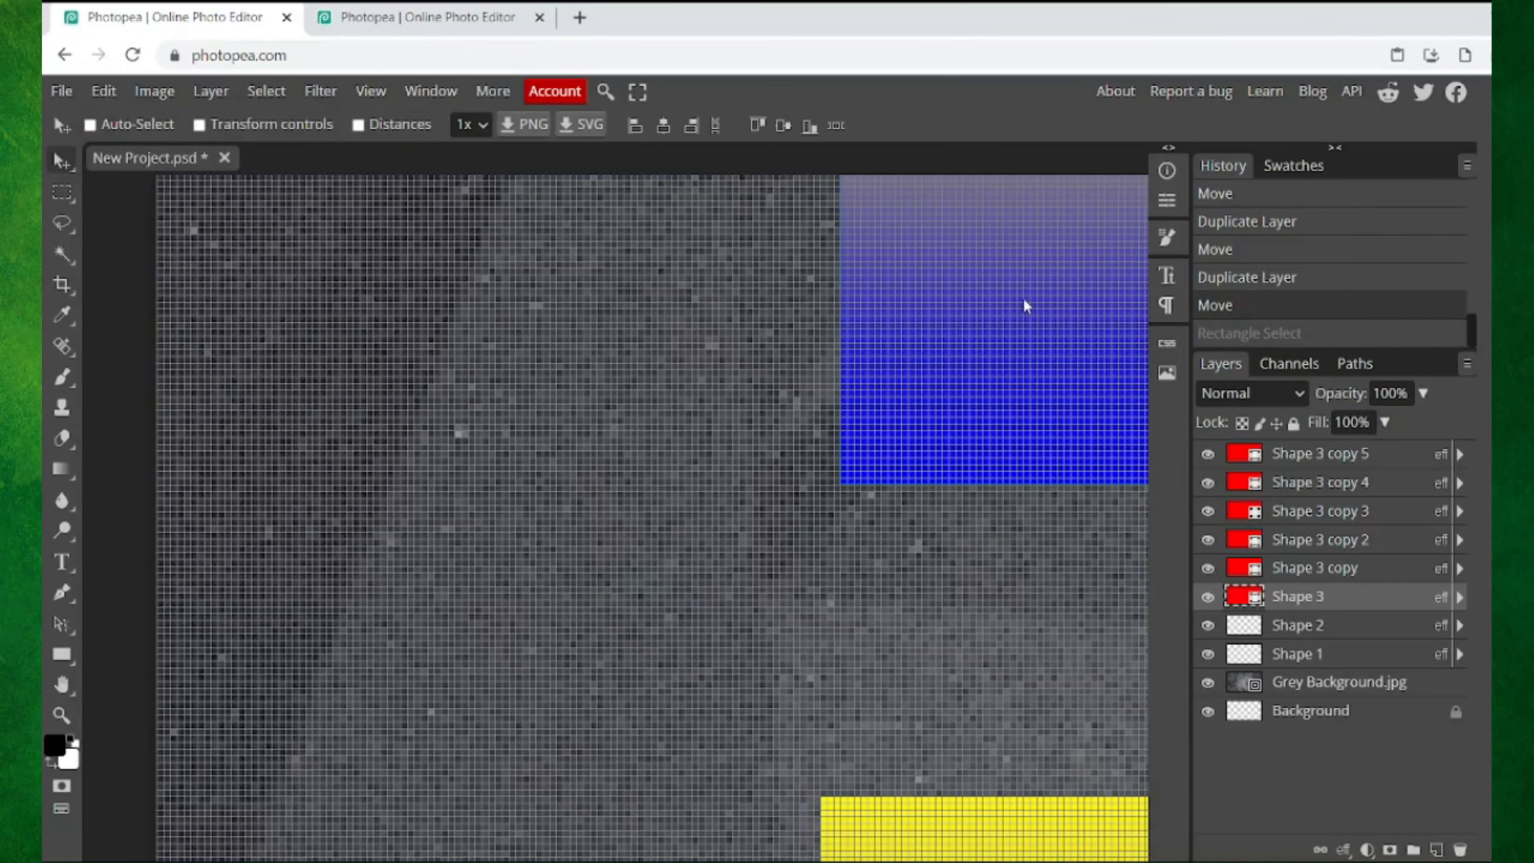
key(shift+Left)
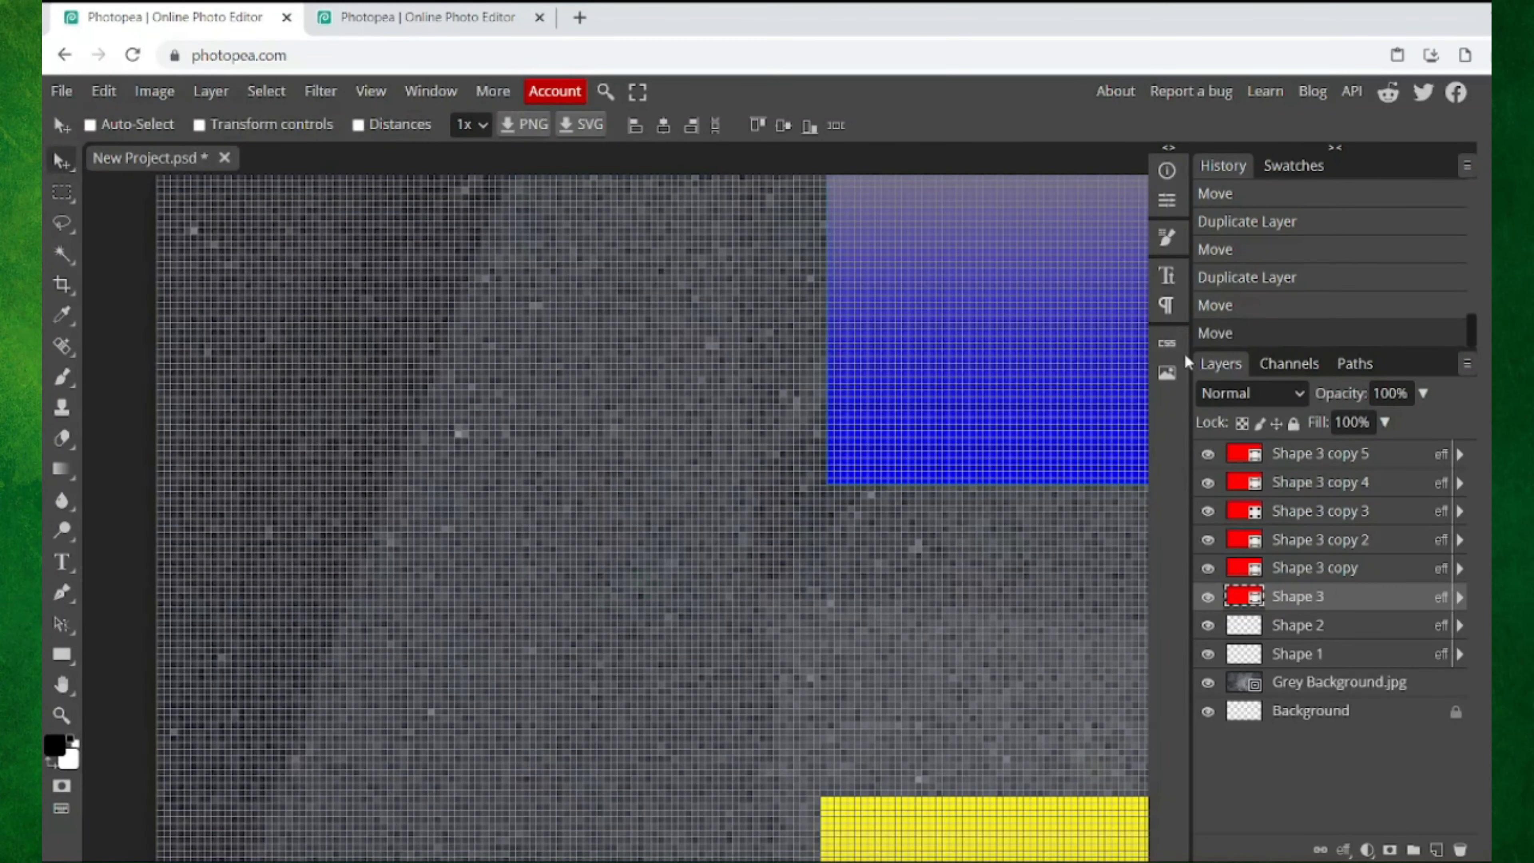
click(62, 716)
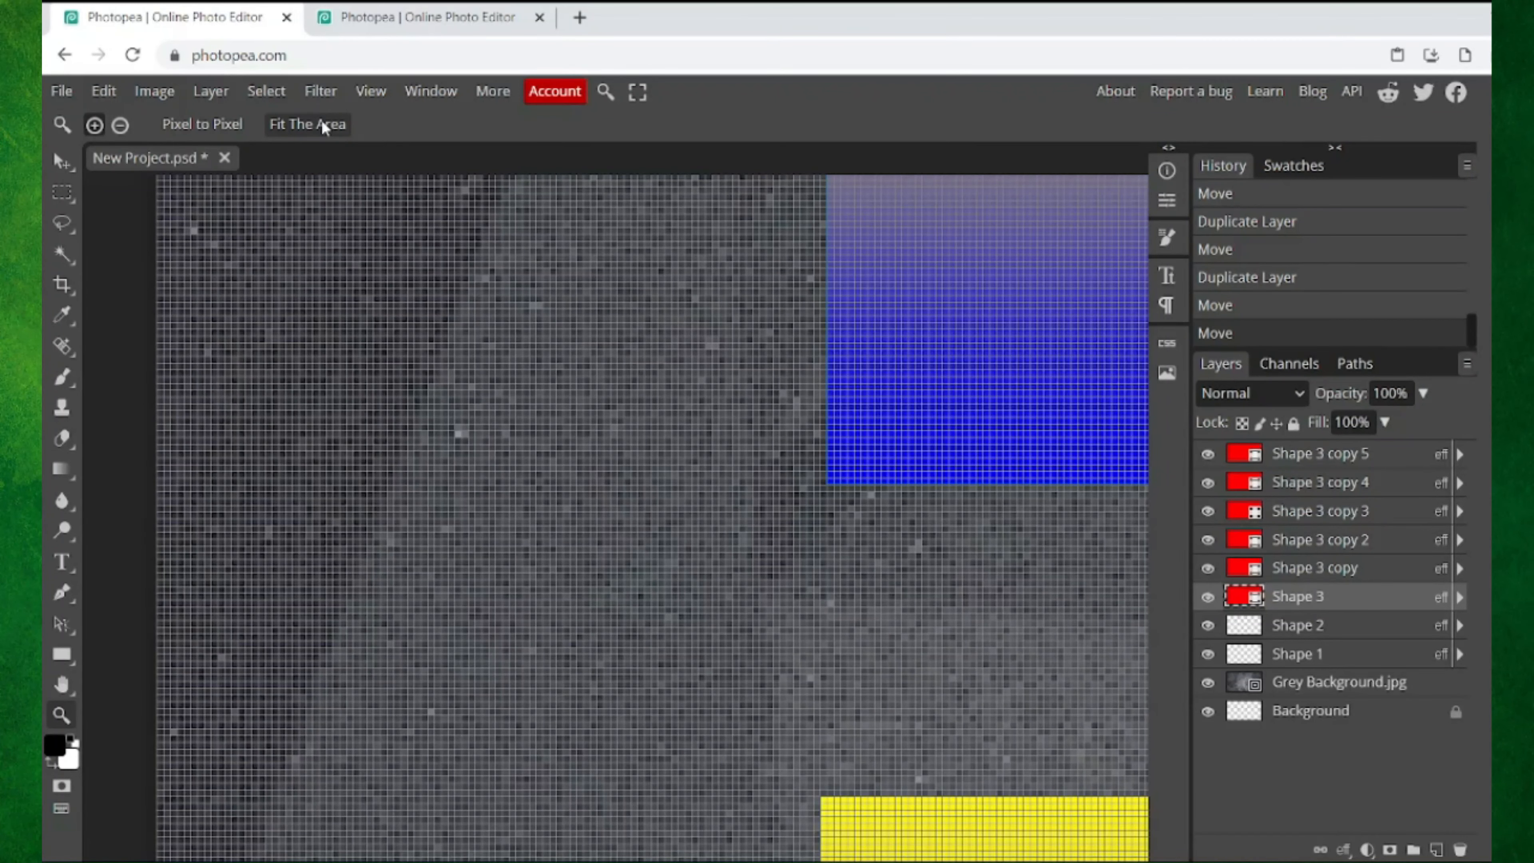
click(322, 121)
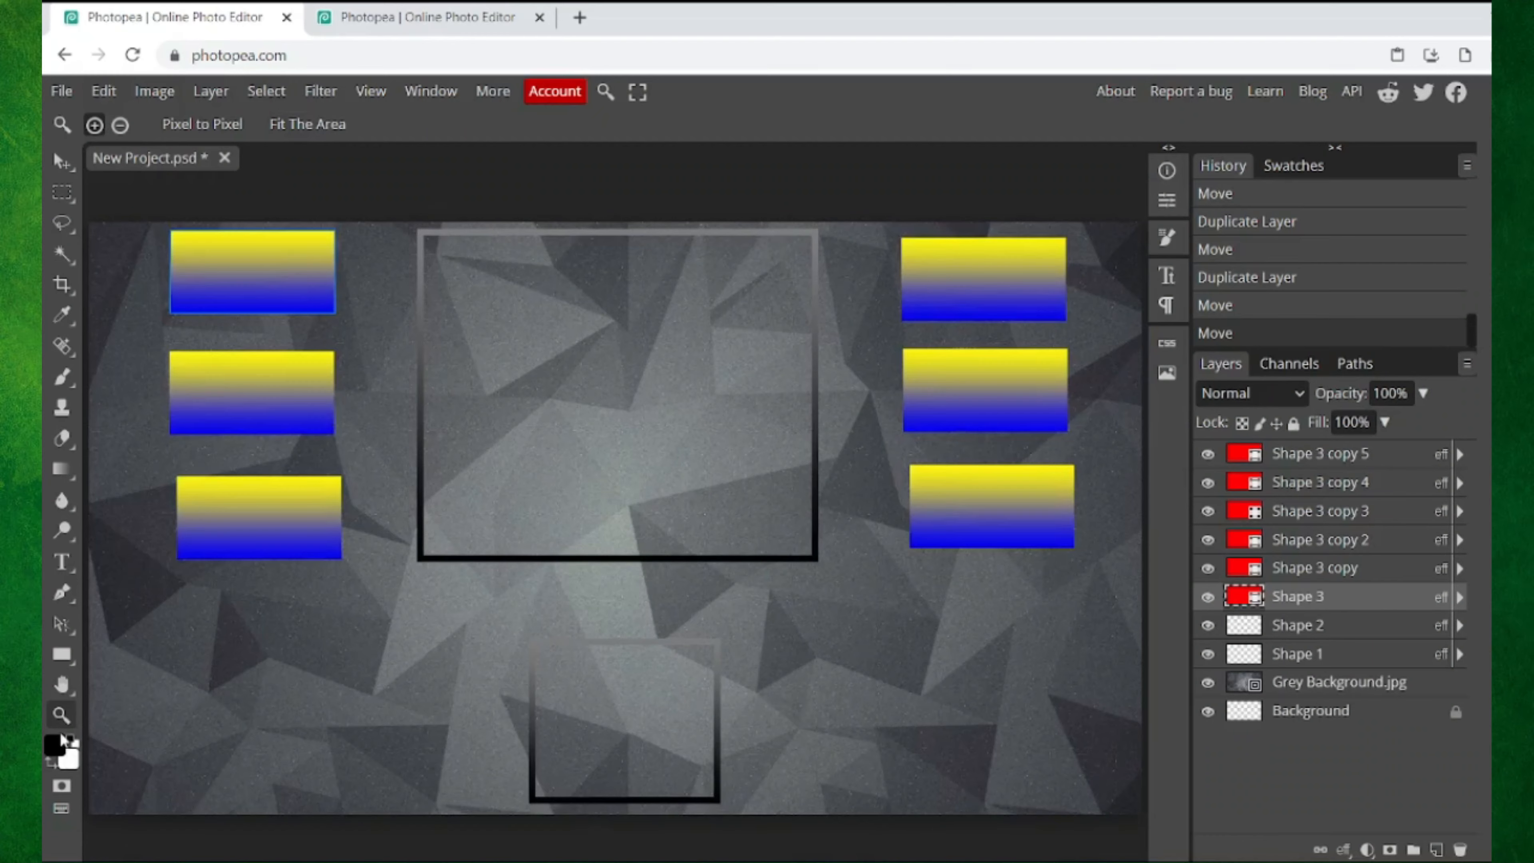
Step: Nudge Shape 3 copy horizontally until its right edge lines up with Shape 3 directly above, checking it with a temporary rectangular selection
click(368, 331)
click(413, 221)
click(412, 221)
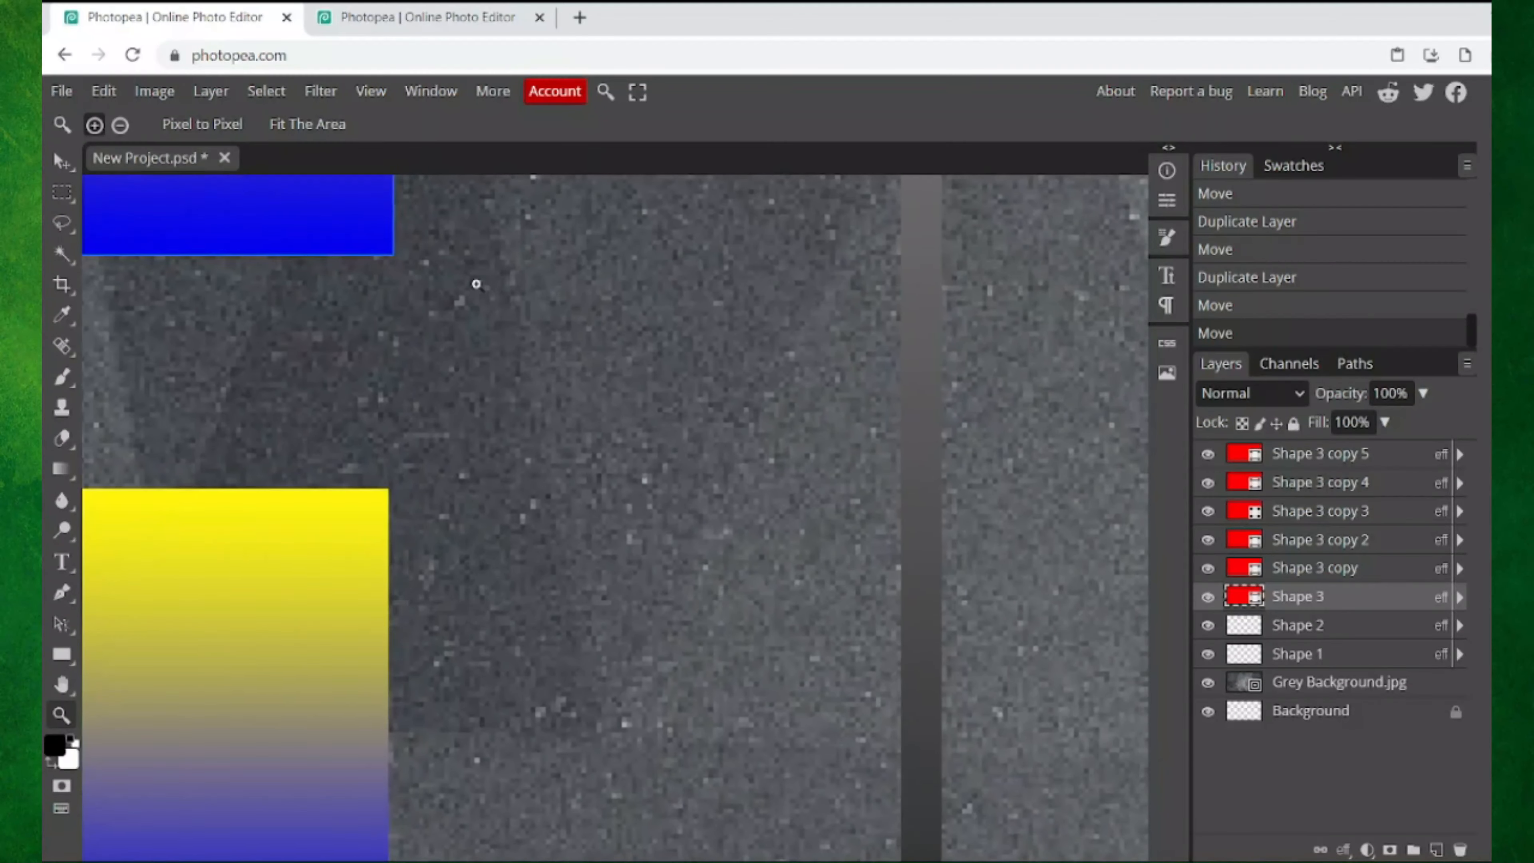
click(1313, 568)
click(398, 245)
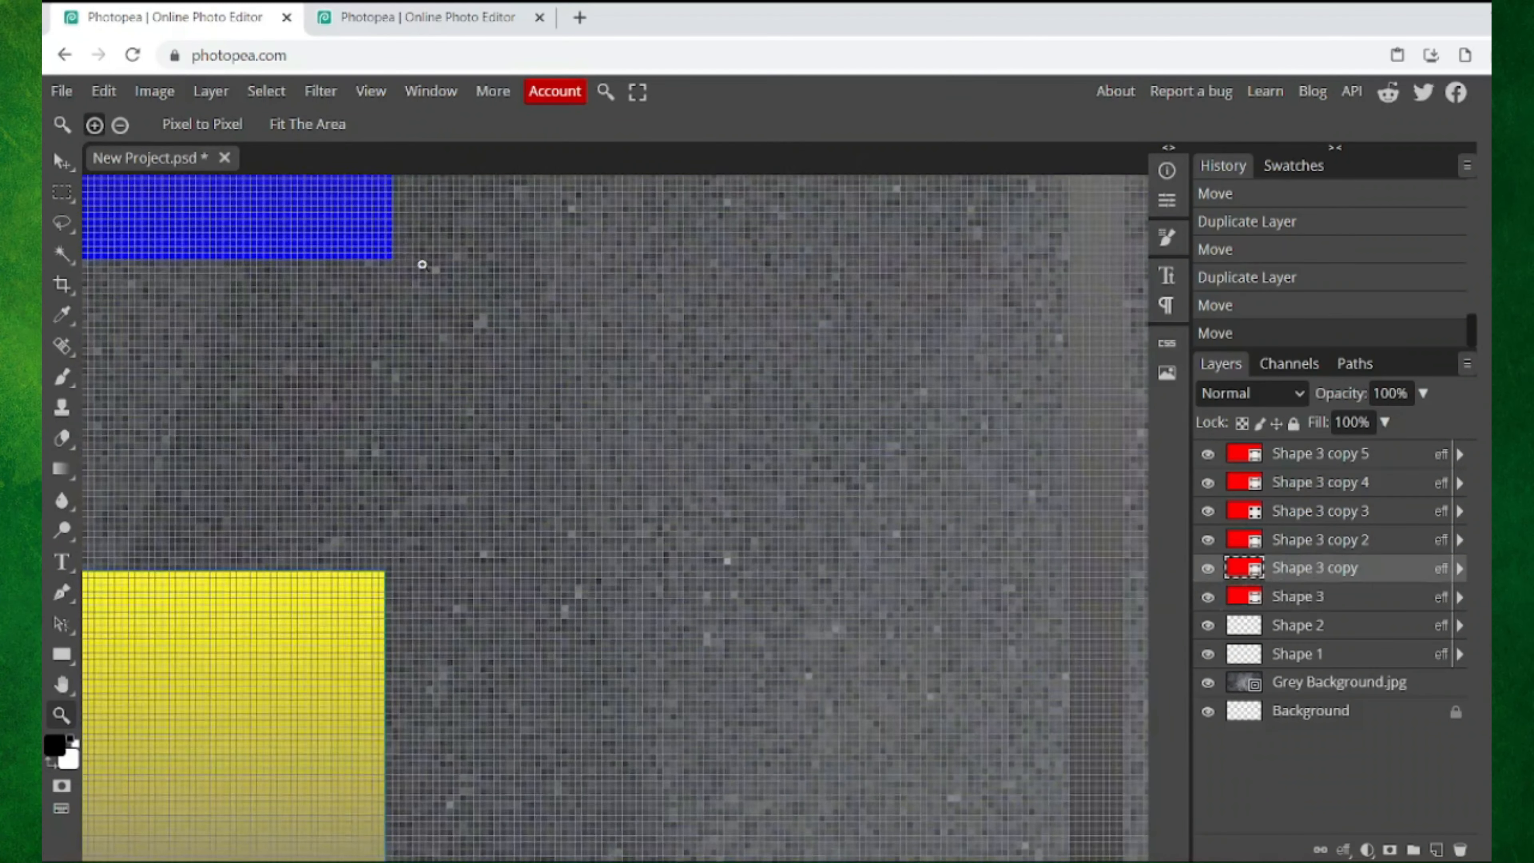
click(398, 343)
key(v)
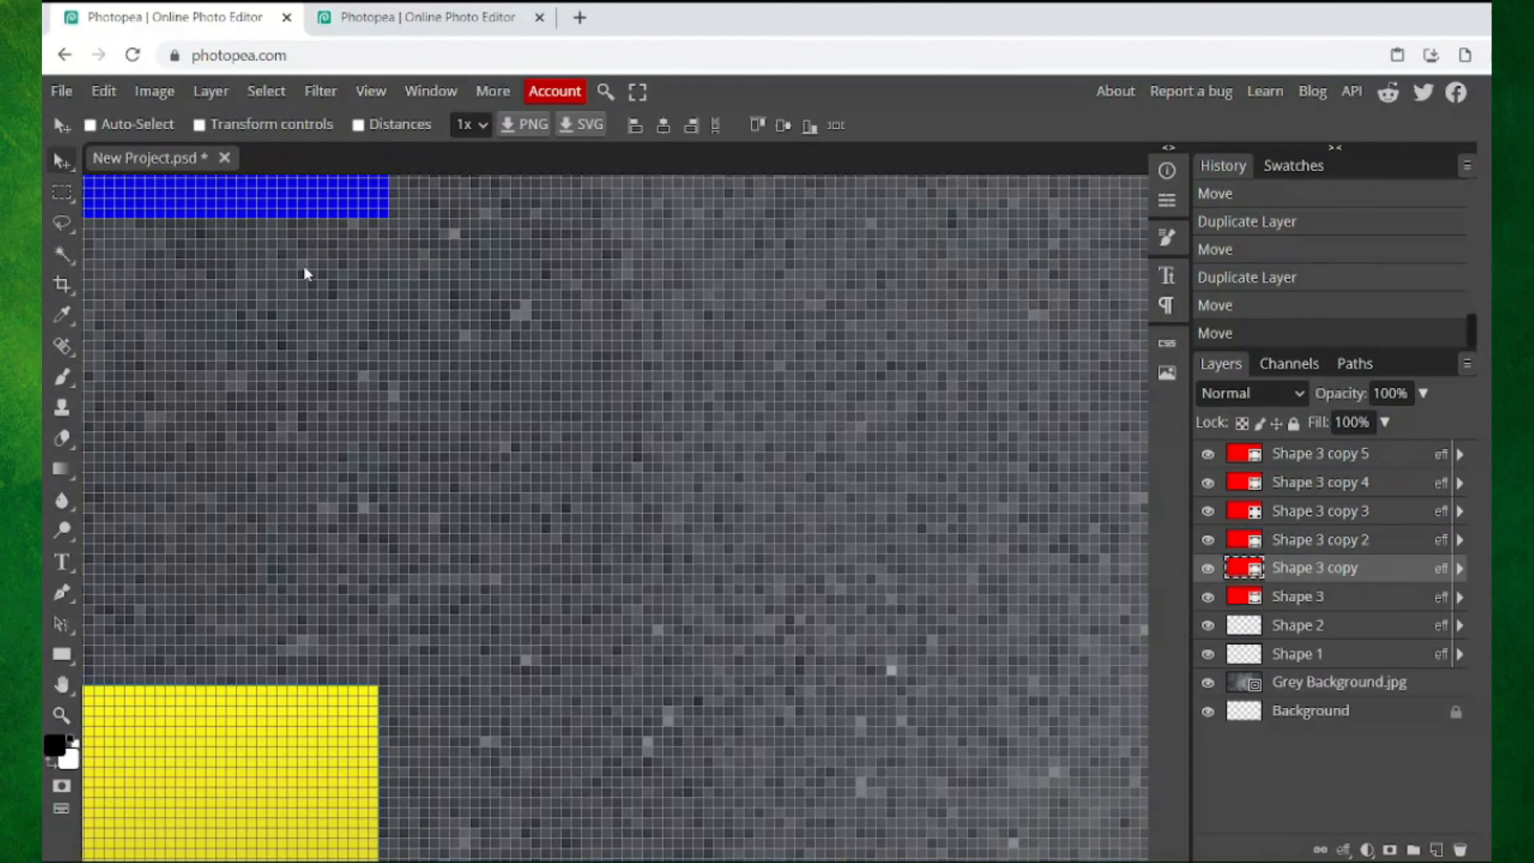
key(Right)
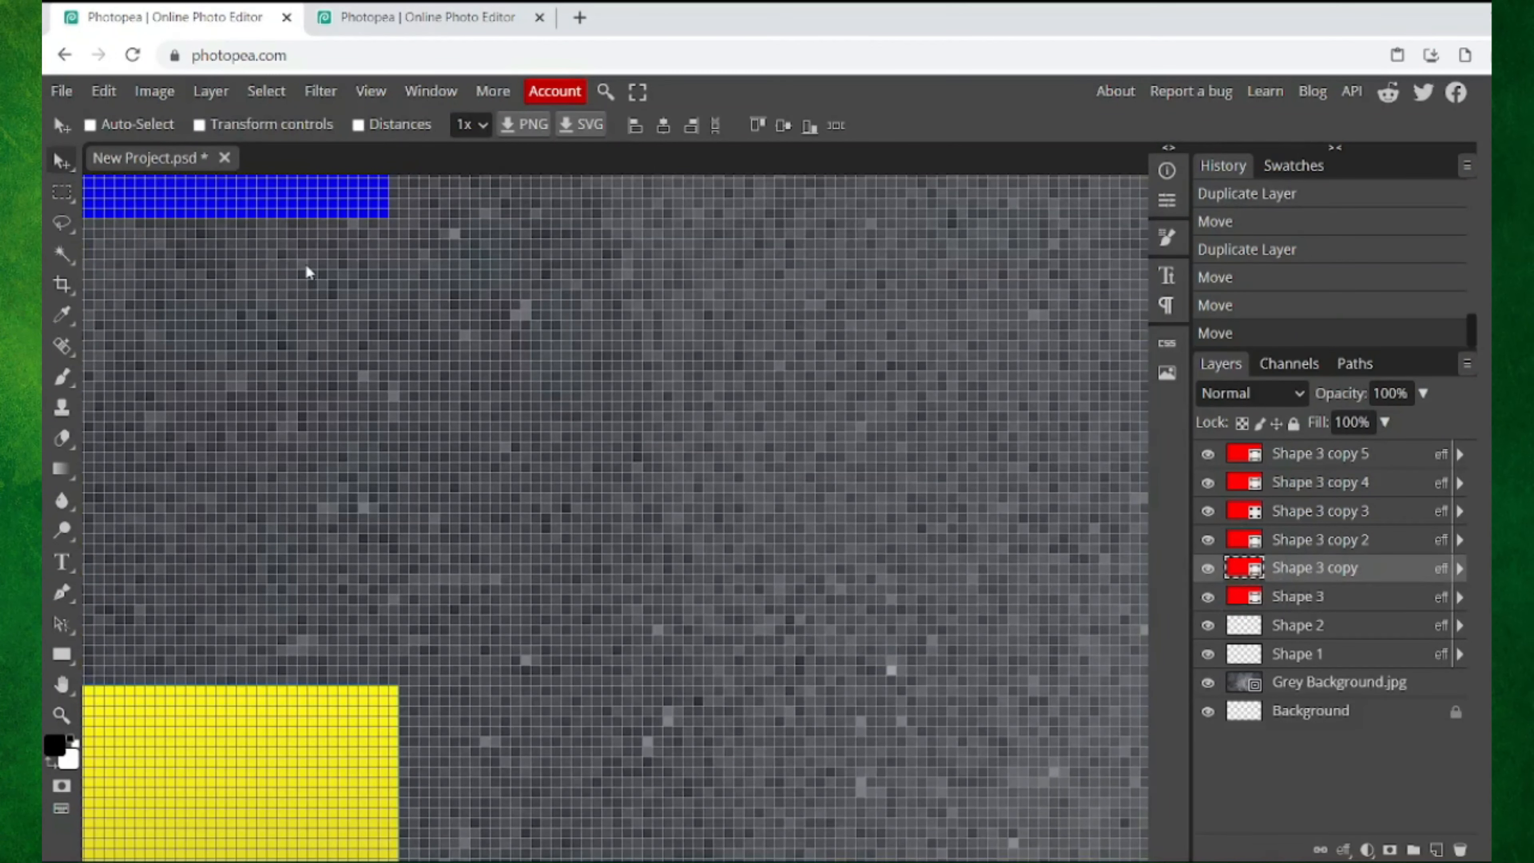
click(57, 191)
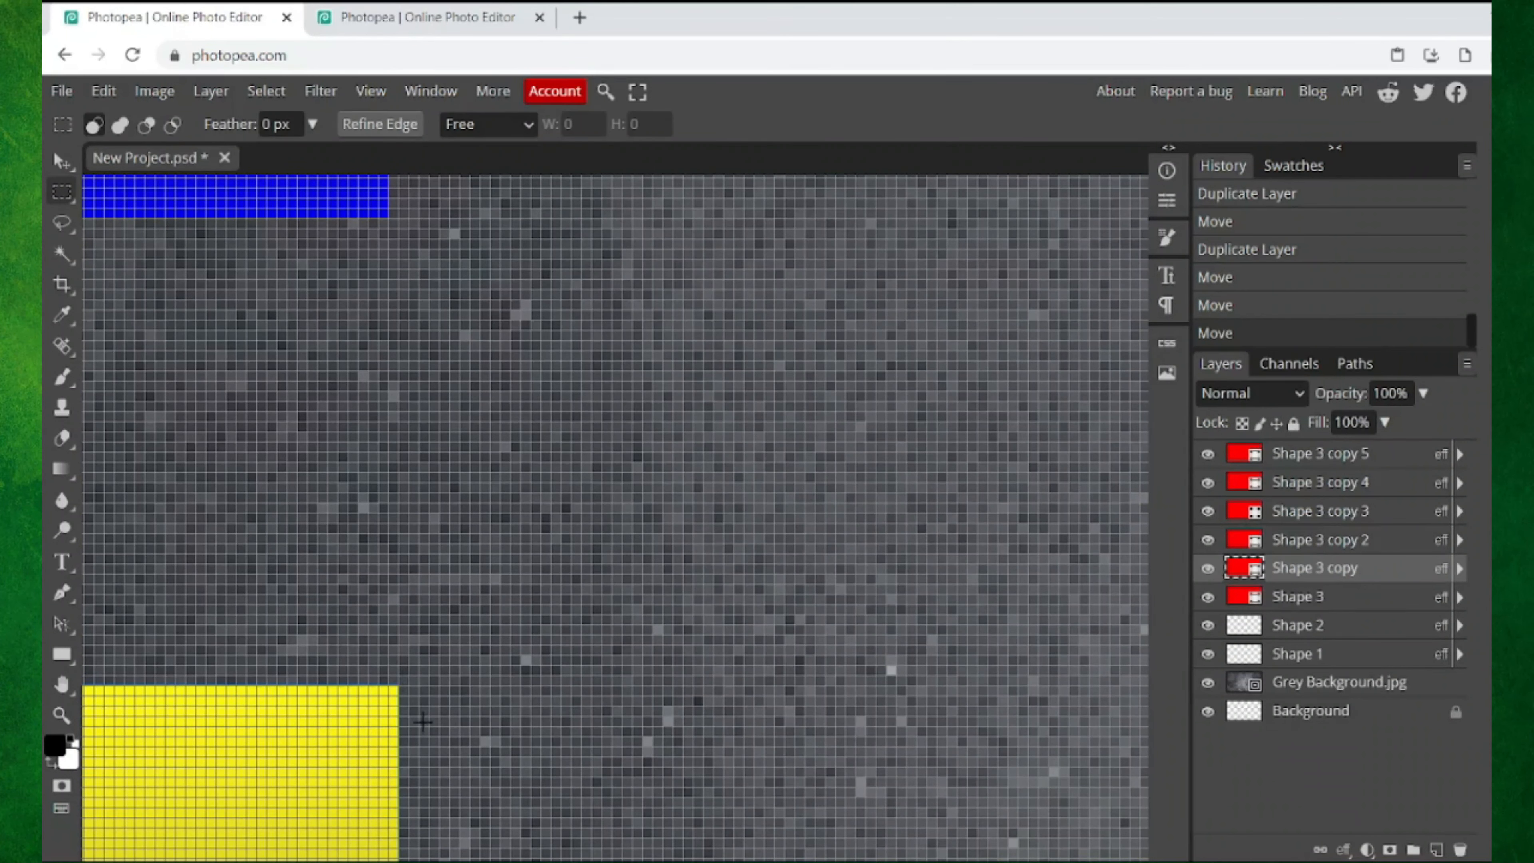
drag(400, 755, 470, 252)
click(104, 91)
click(127, 185)
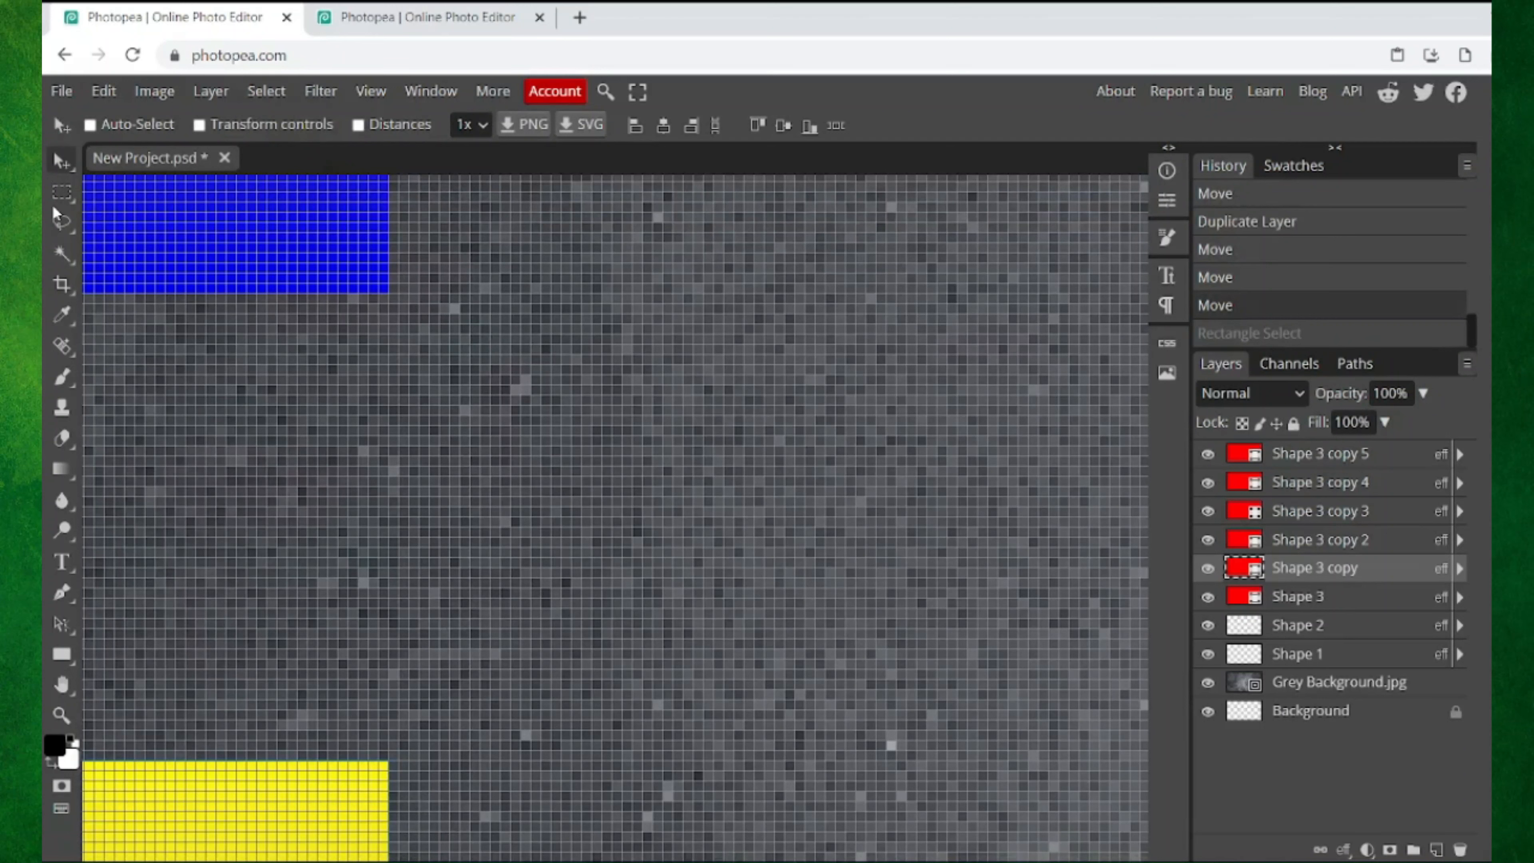
Step: Check the right-edge alignment of Shape 3 and Shape 3 copy with a rectangular selection, undo it, and fit the canvas in view
click(56, 196)
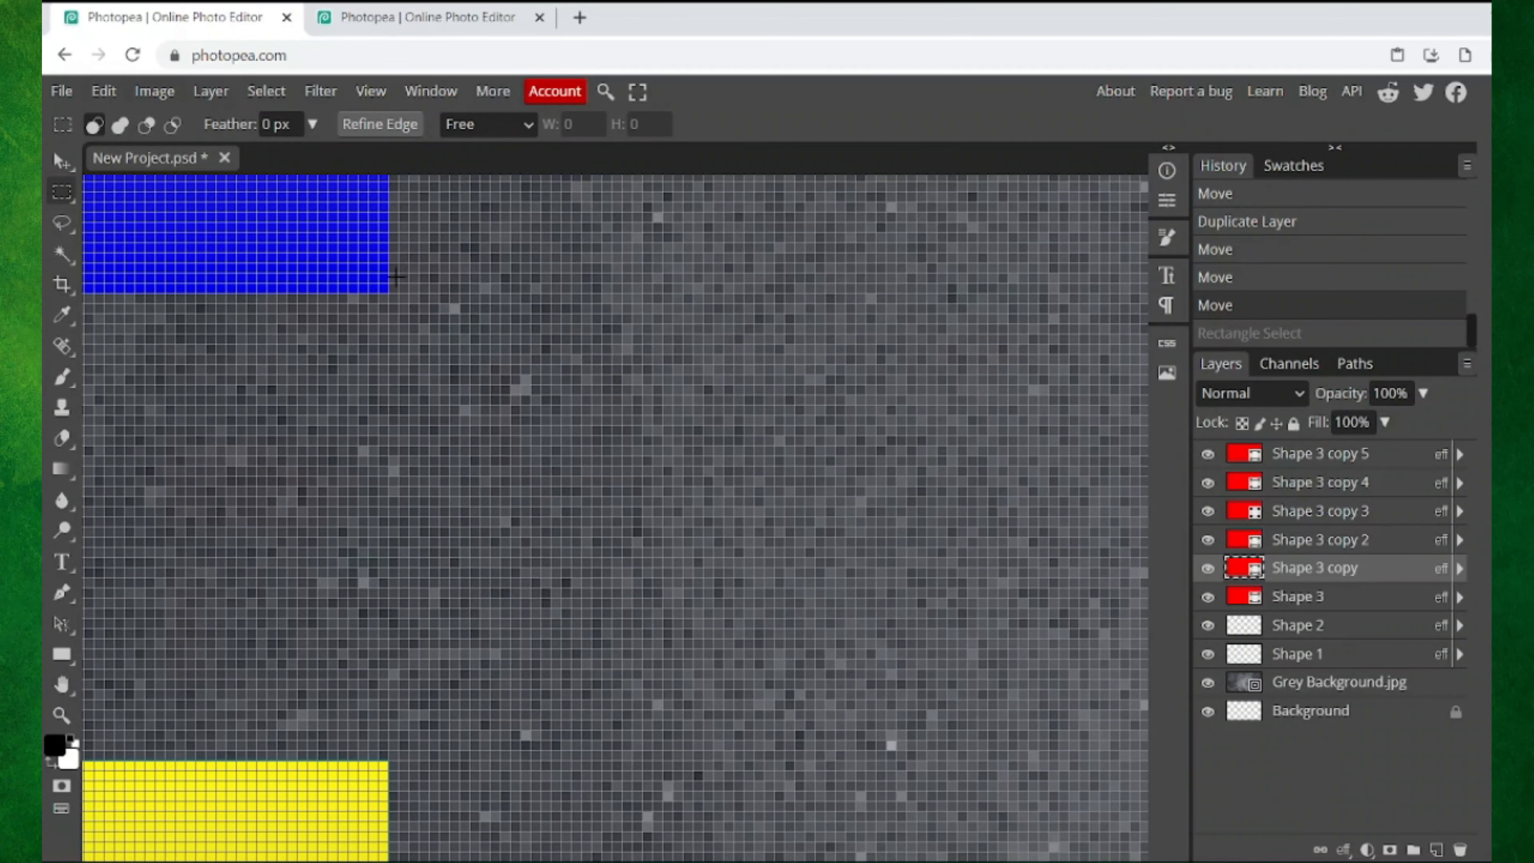
drag(395, 276, 642, 831)
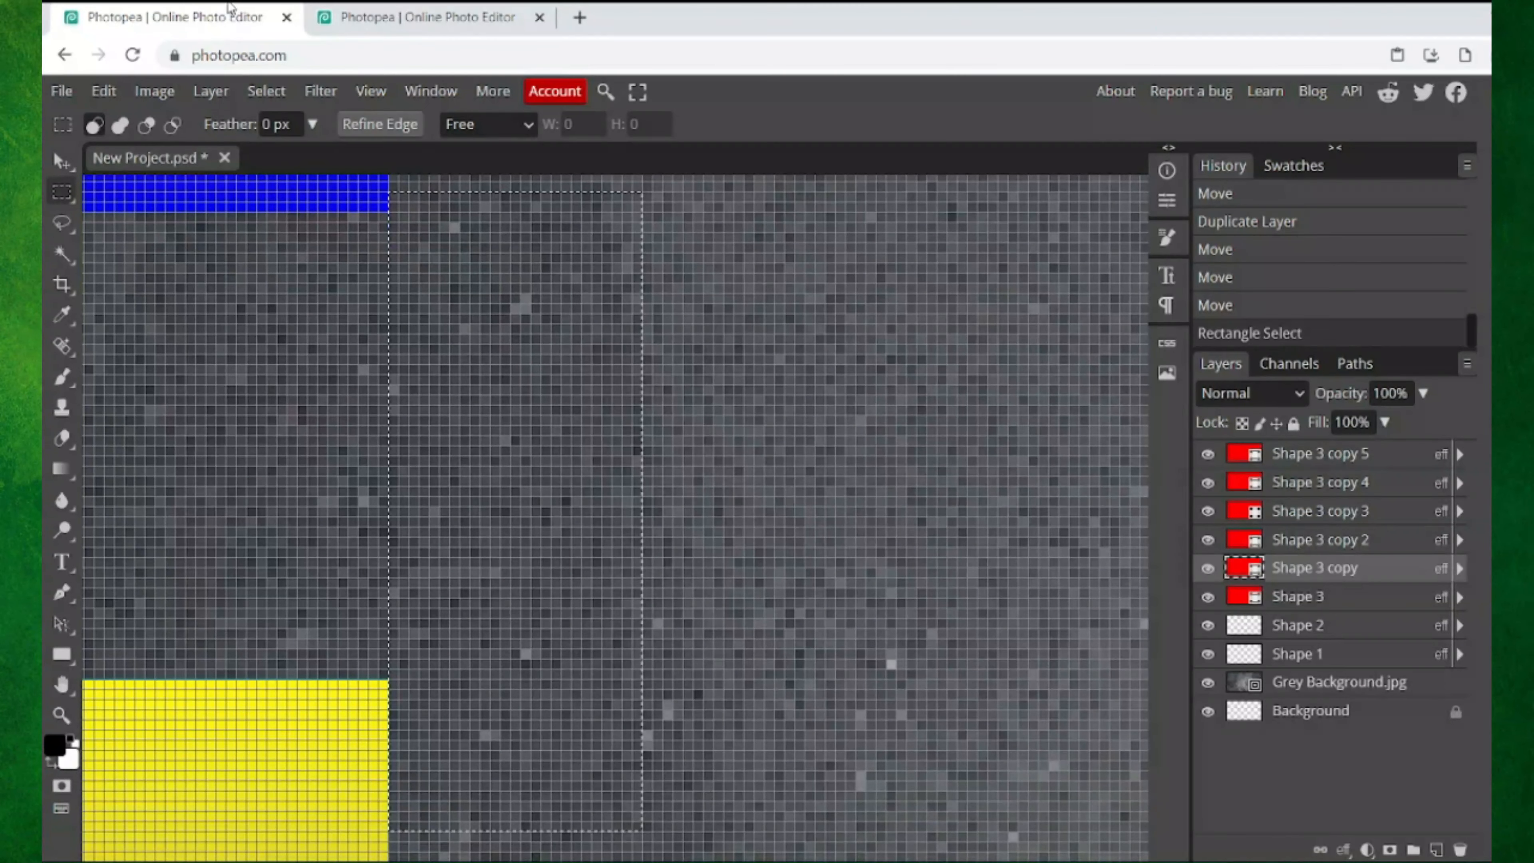
click(119, 97)
click(212, 195)
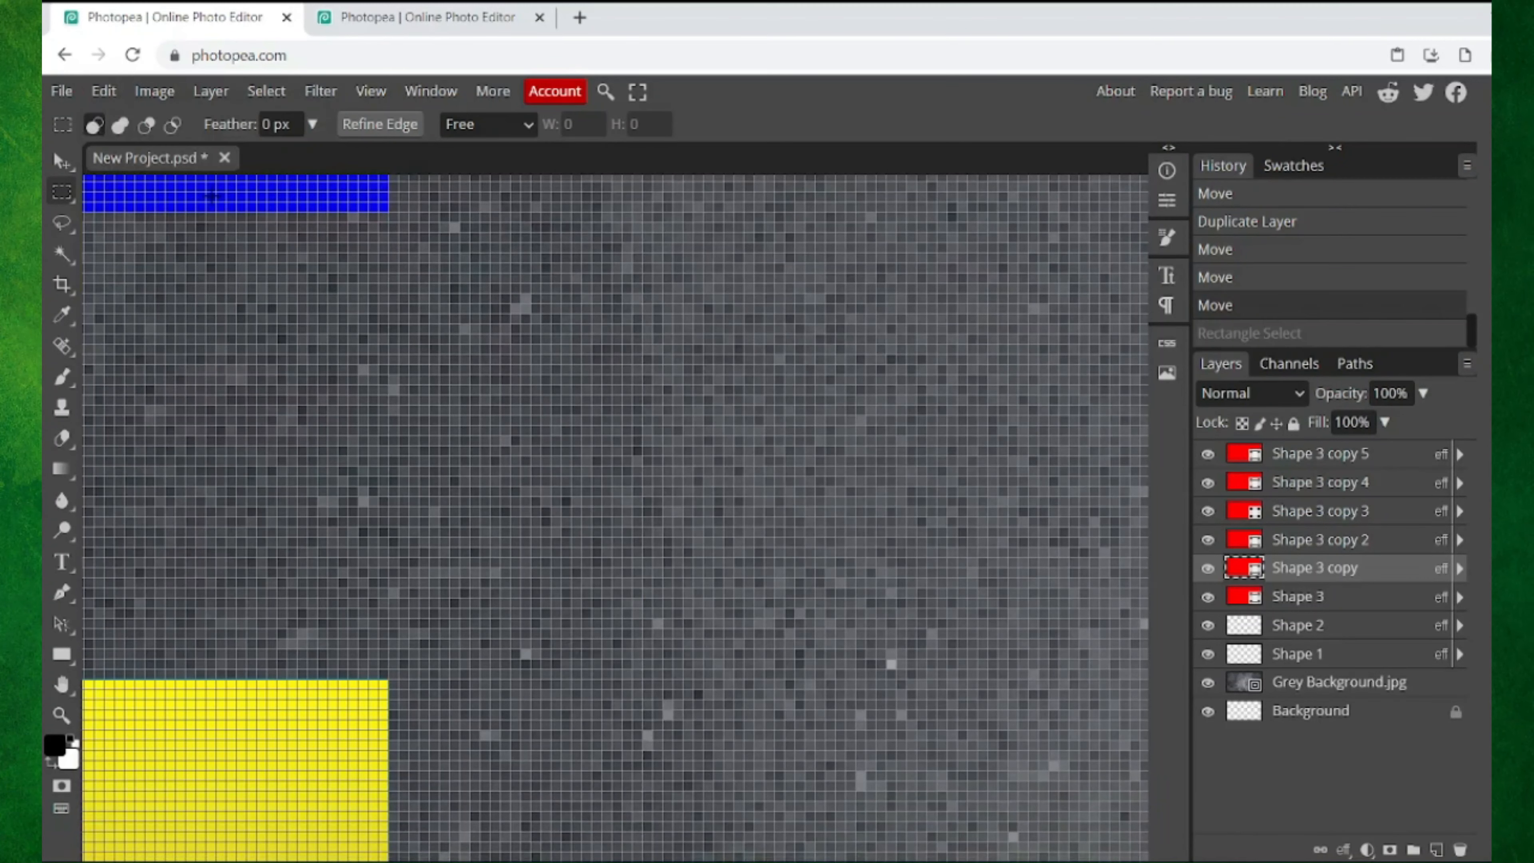
click(61, 715)
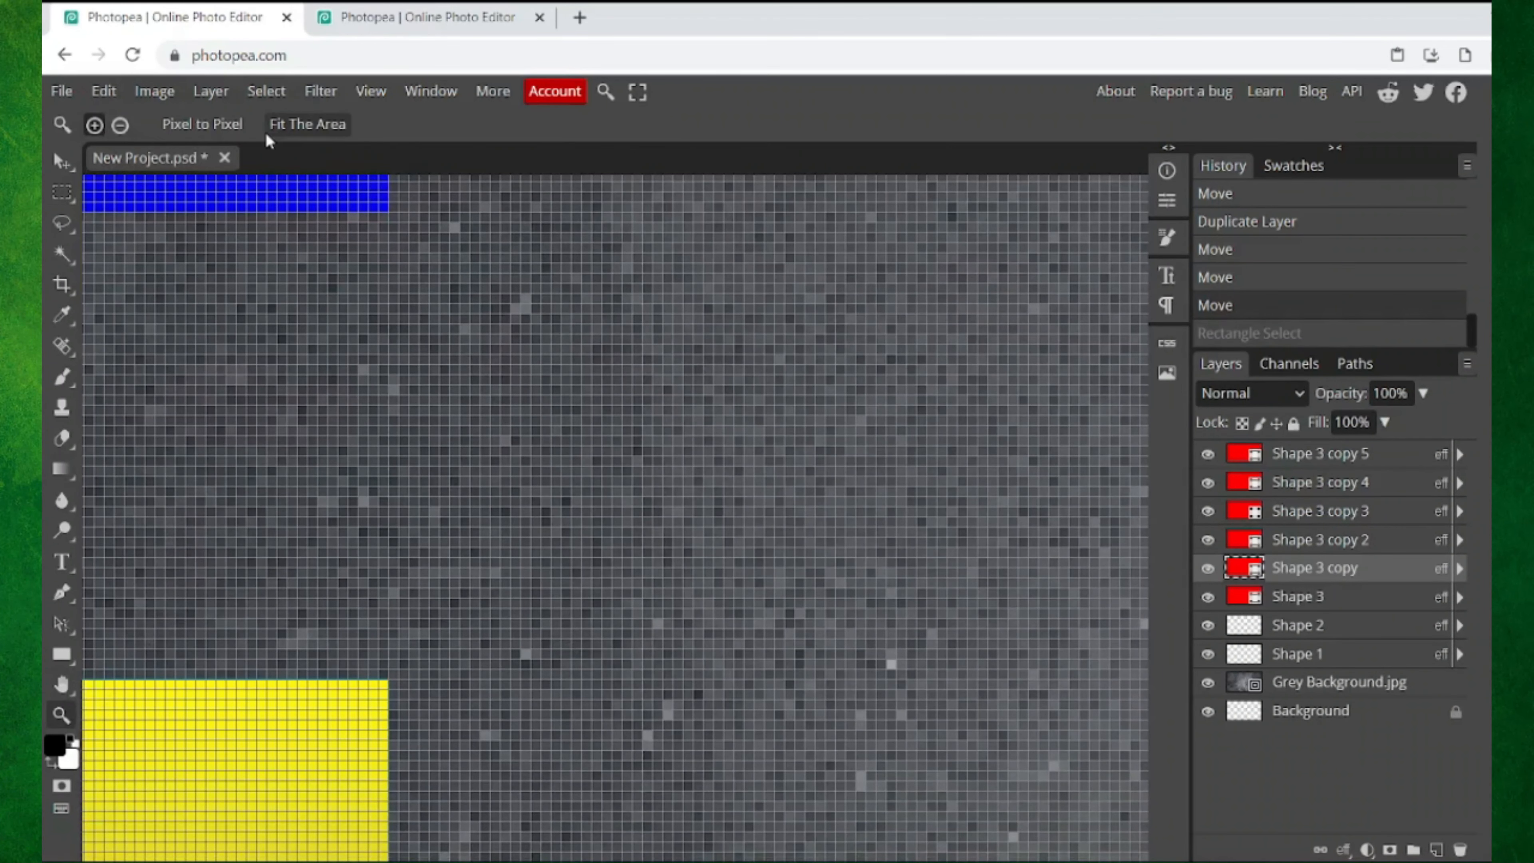
click(292, 137)
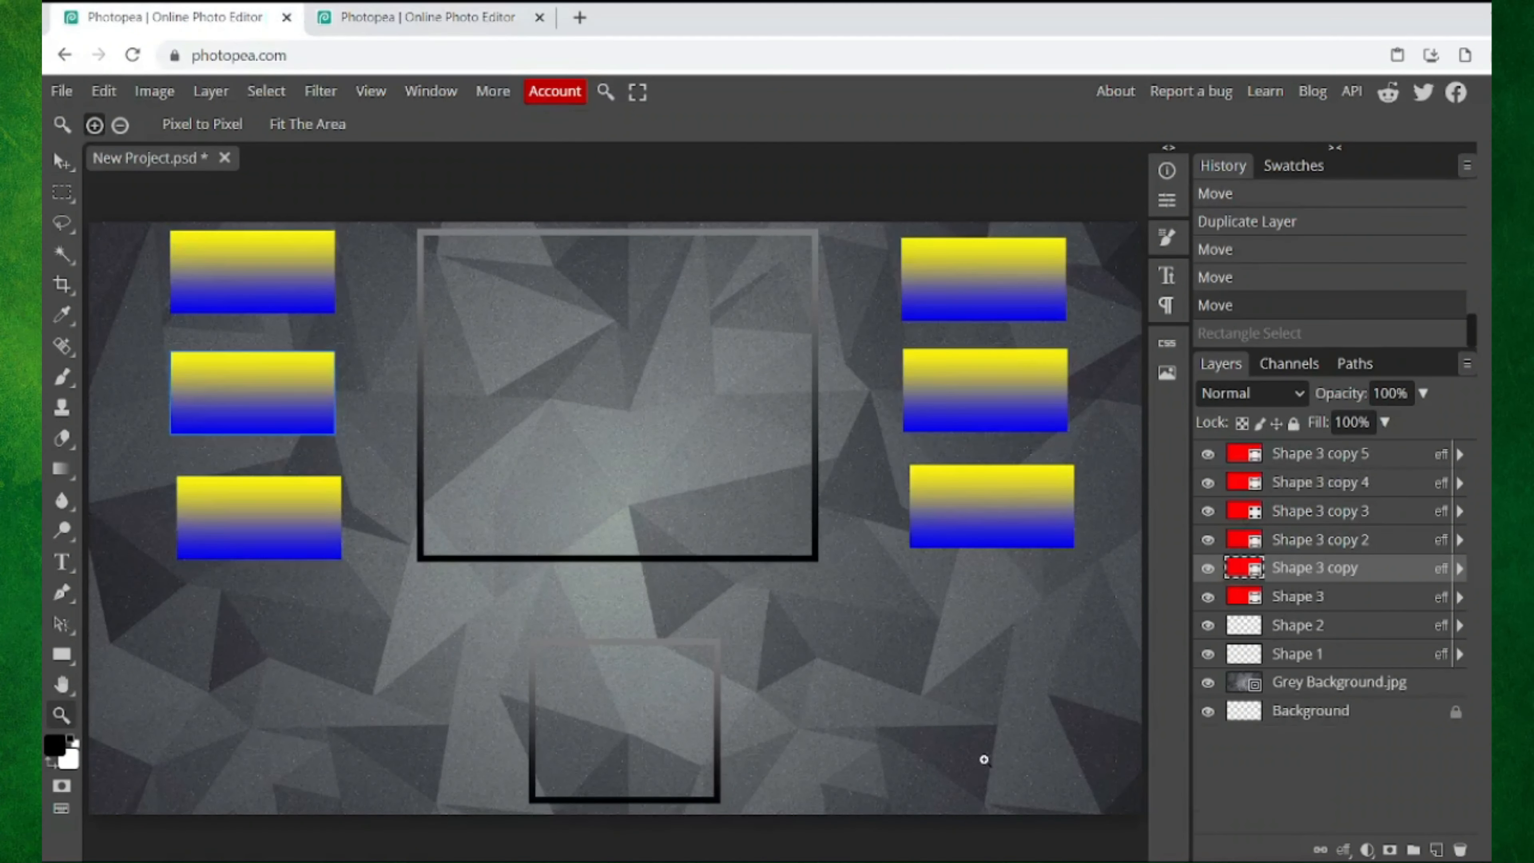
Step: Consult the reference layout and draw a wide red rectangle near the canvas's lower-left corner, left of the small frame
click(473, 14)
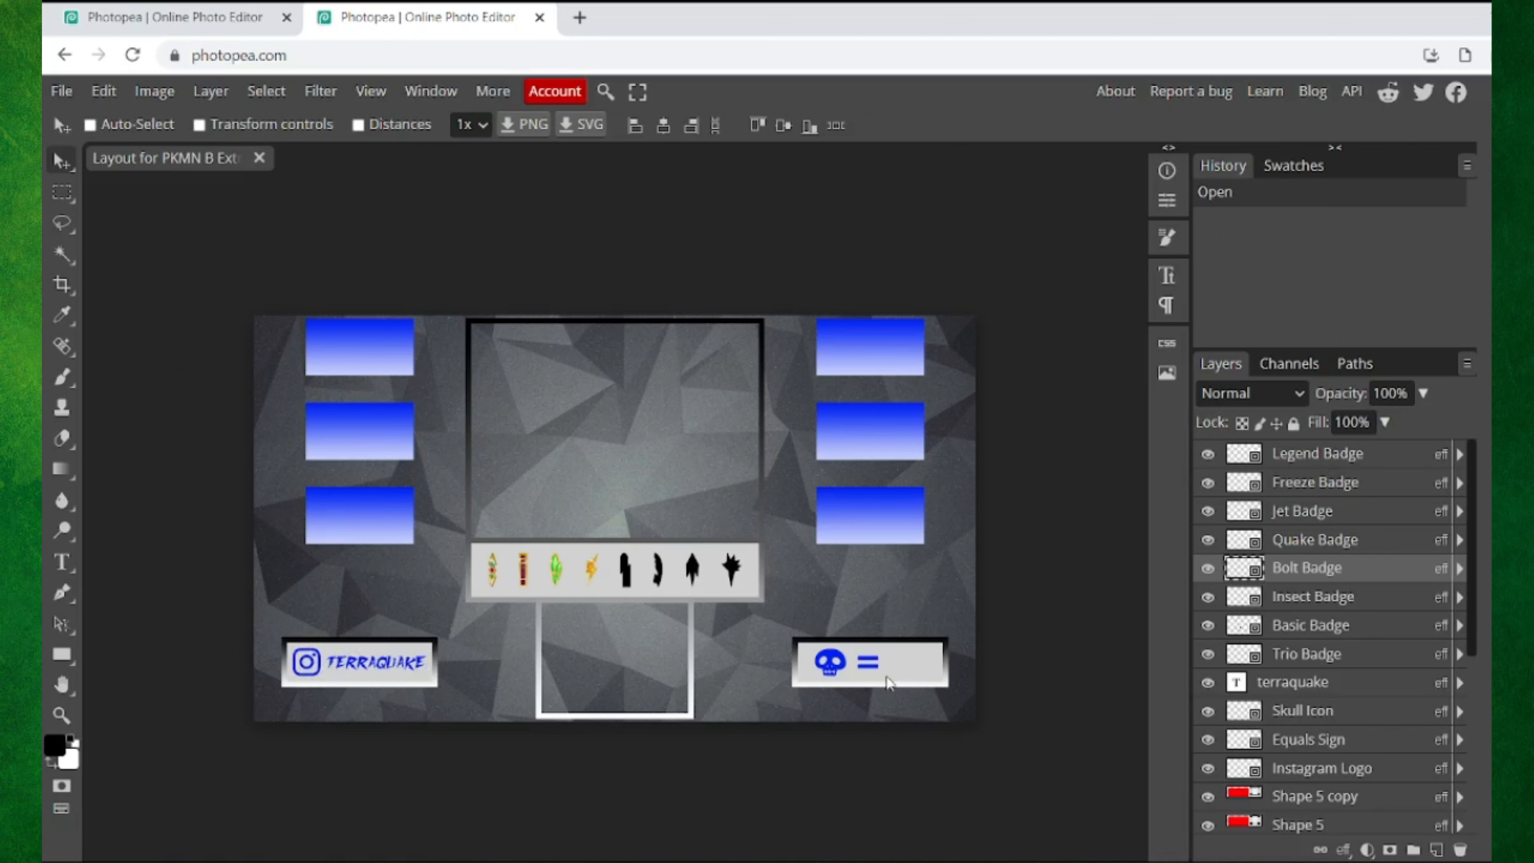
click(220, 7)
drag(151, 694, 402, 759)
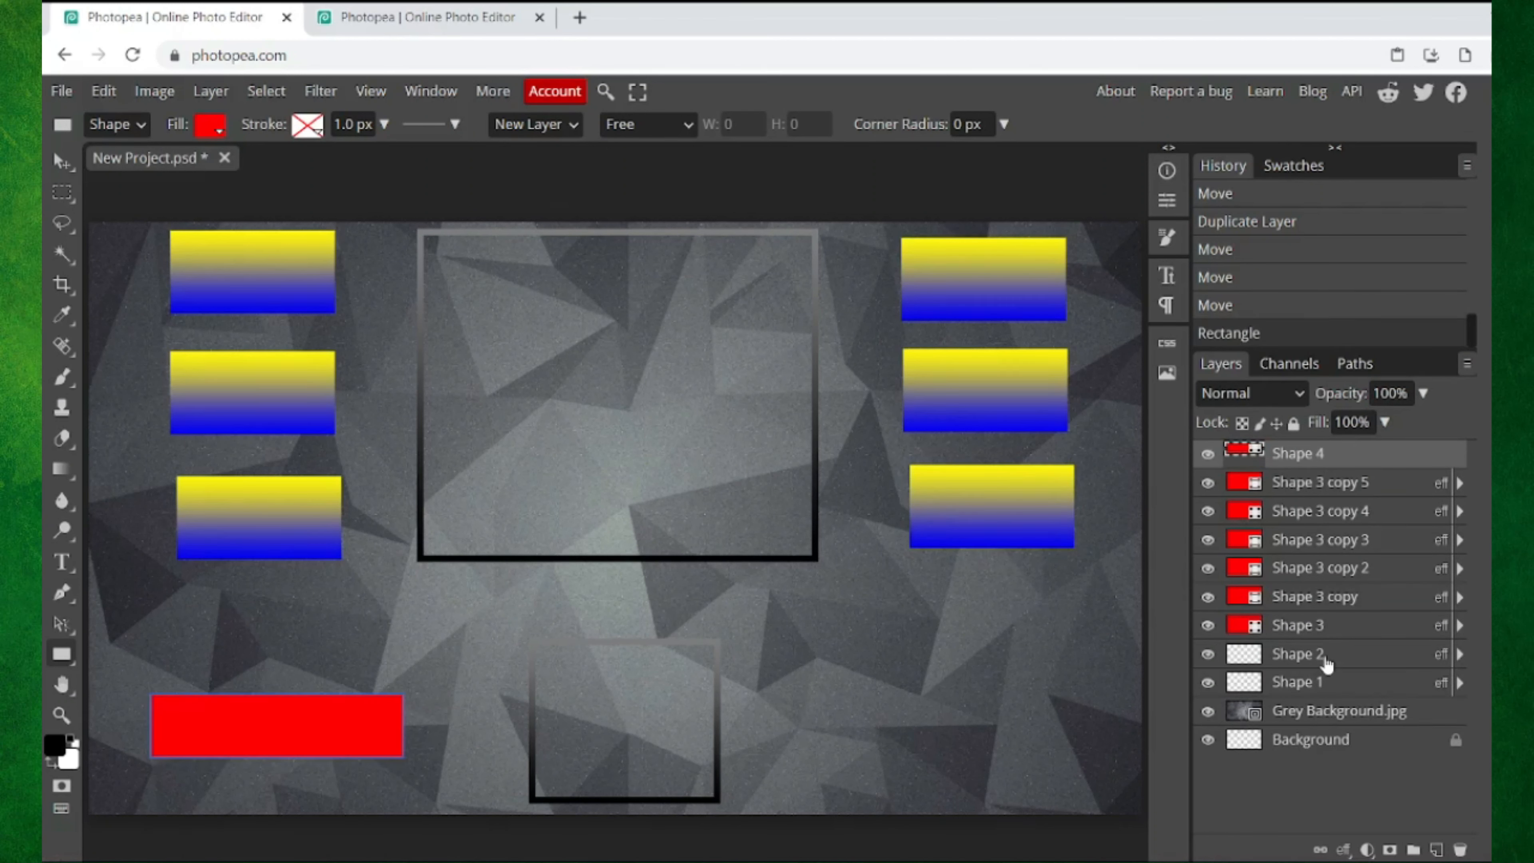
Step: Copy the layer style of the small frame, Shape 2, onto the new red rectangle, Shape 4
click(1354, 665)
click(1351, 681)
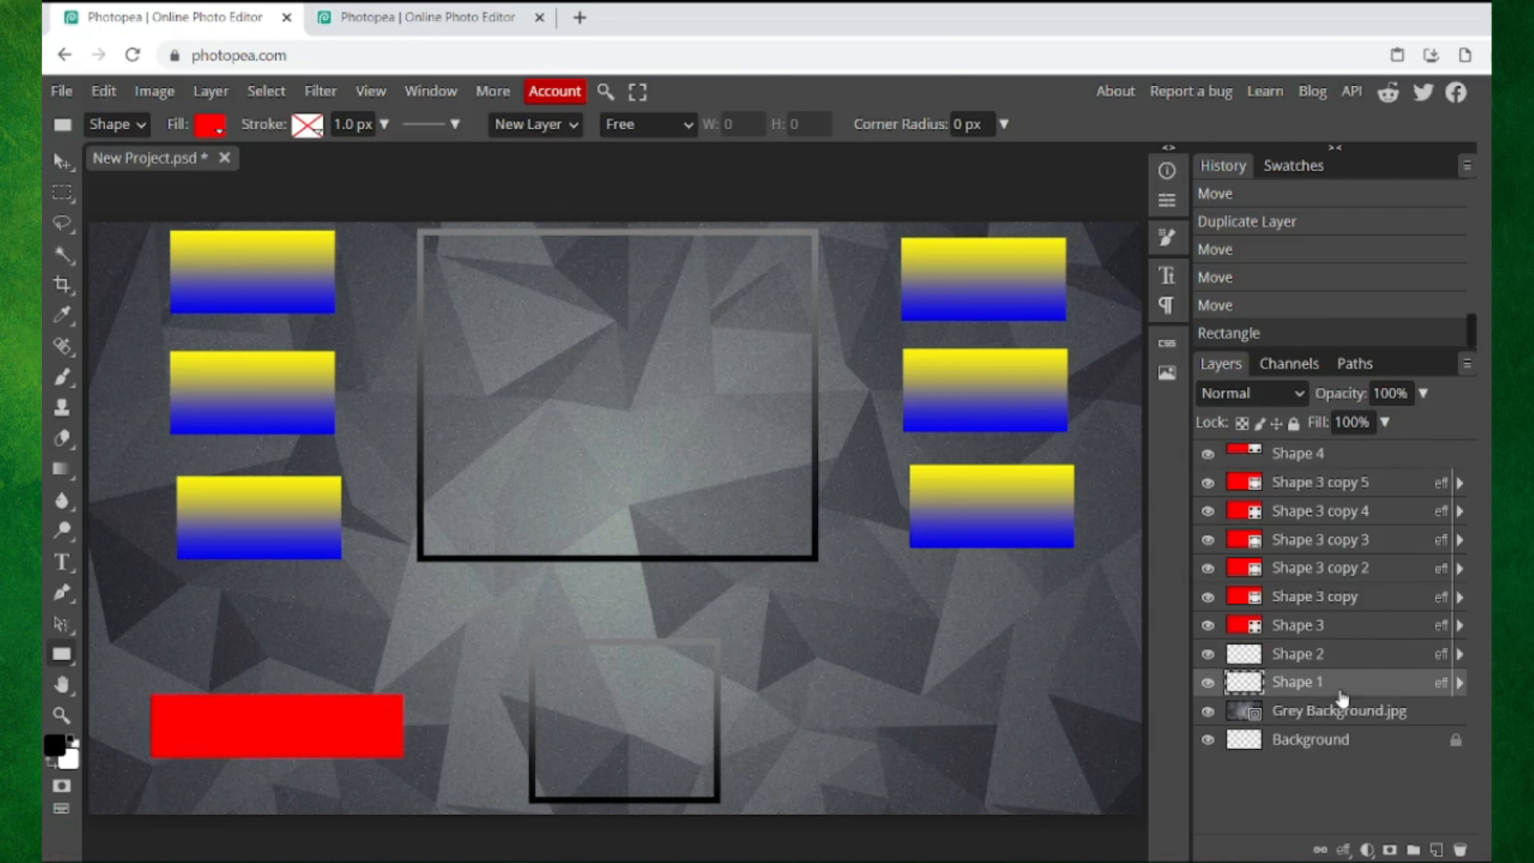
right_click(1344, 661)
mouse_move(1252, 742)
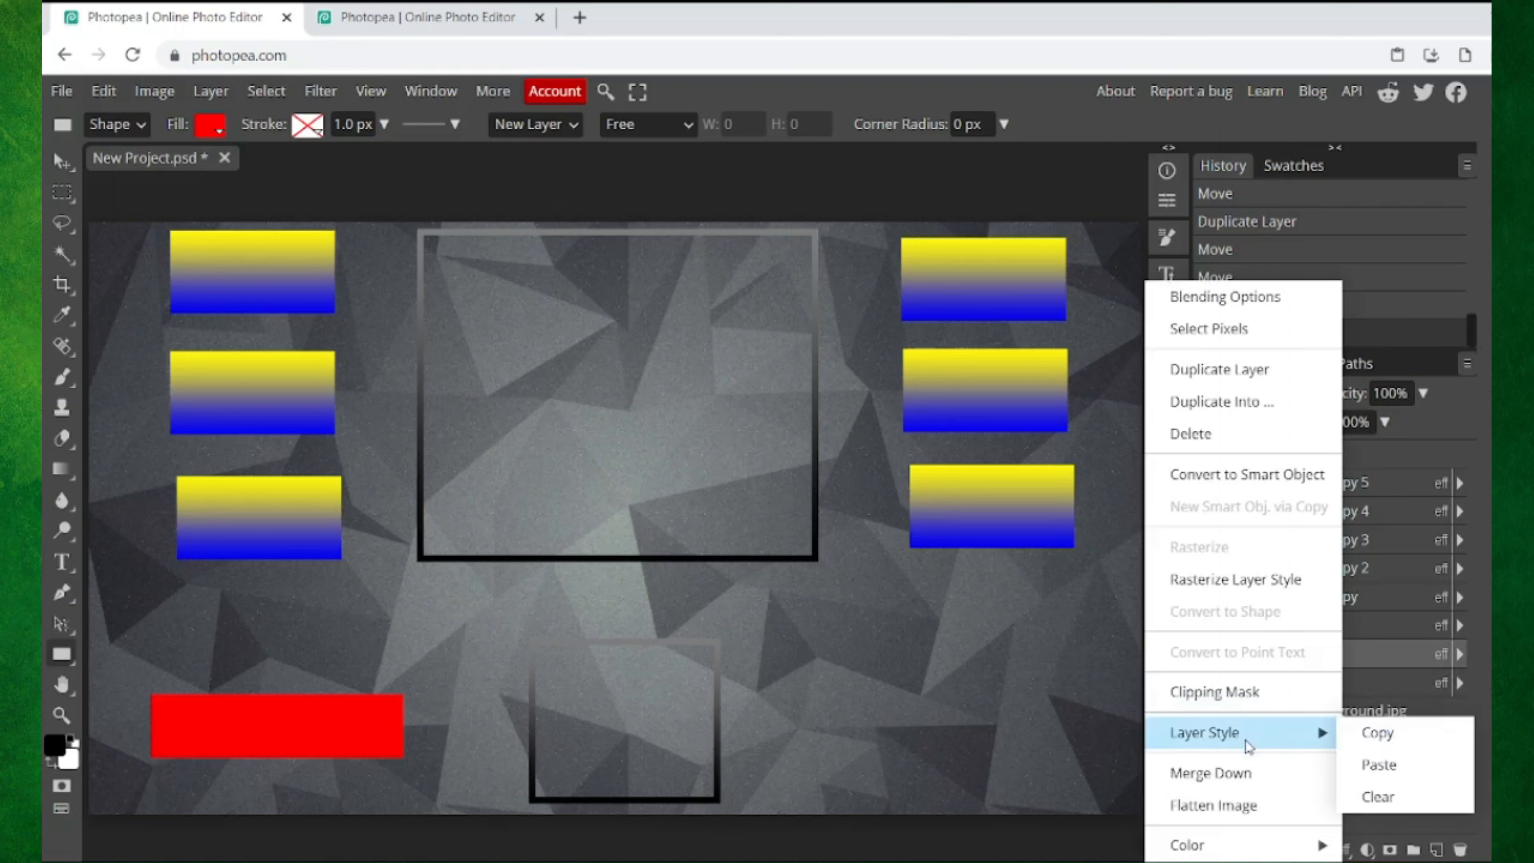
click(1384, 735)
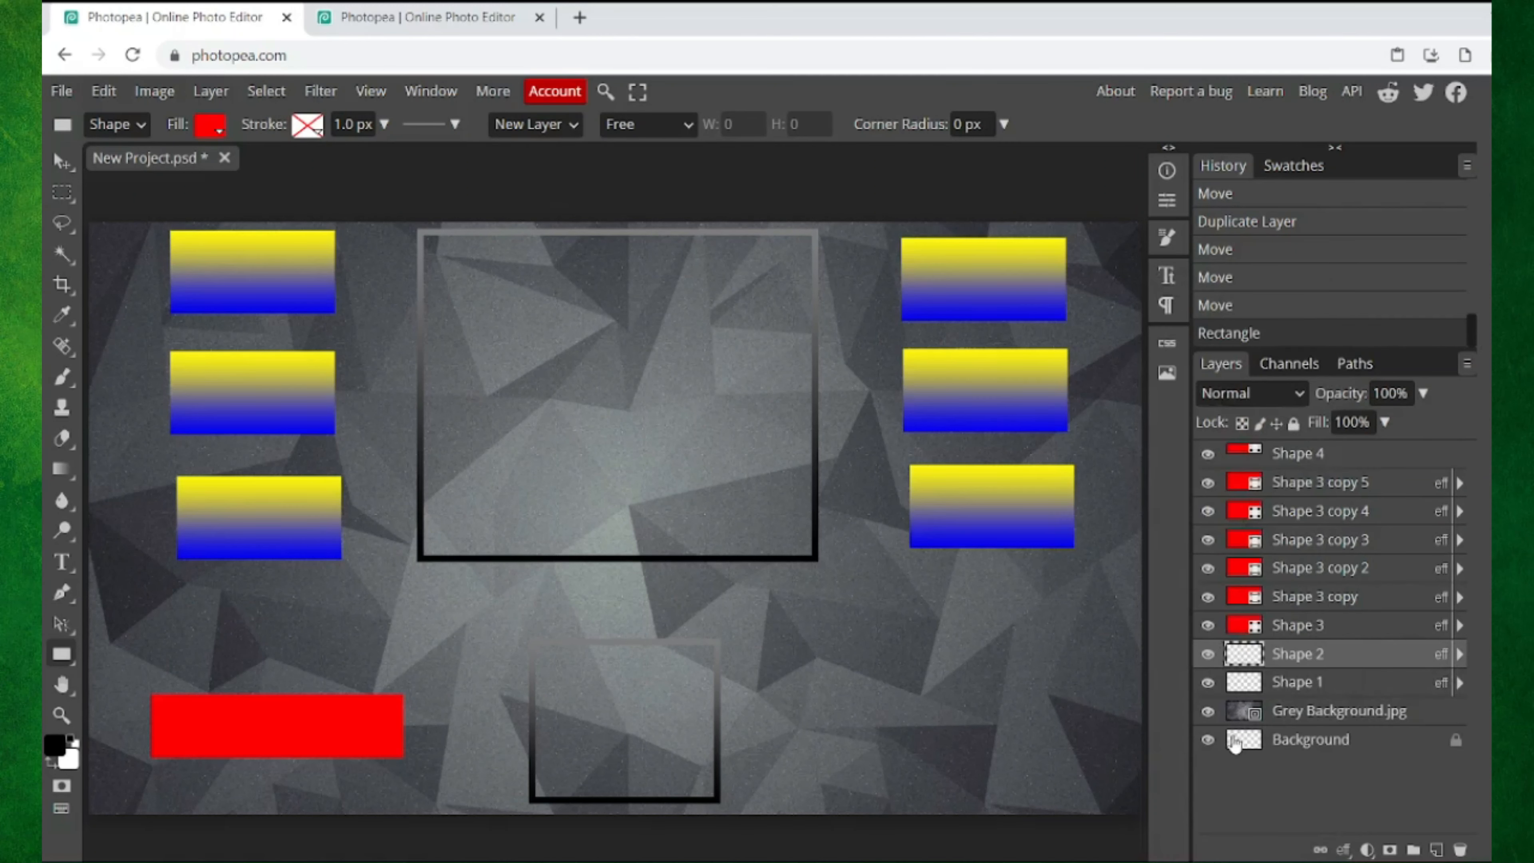
right_click(1322, 456)
mouse_move(1243, 736)
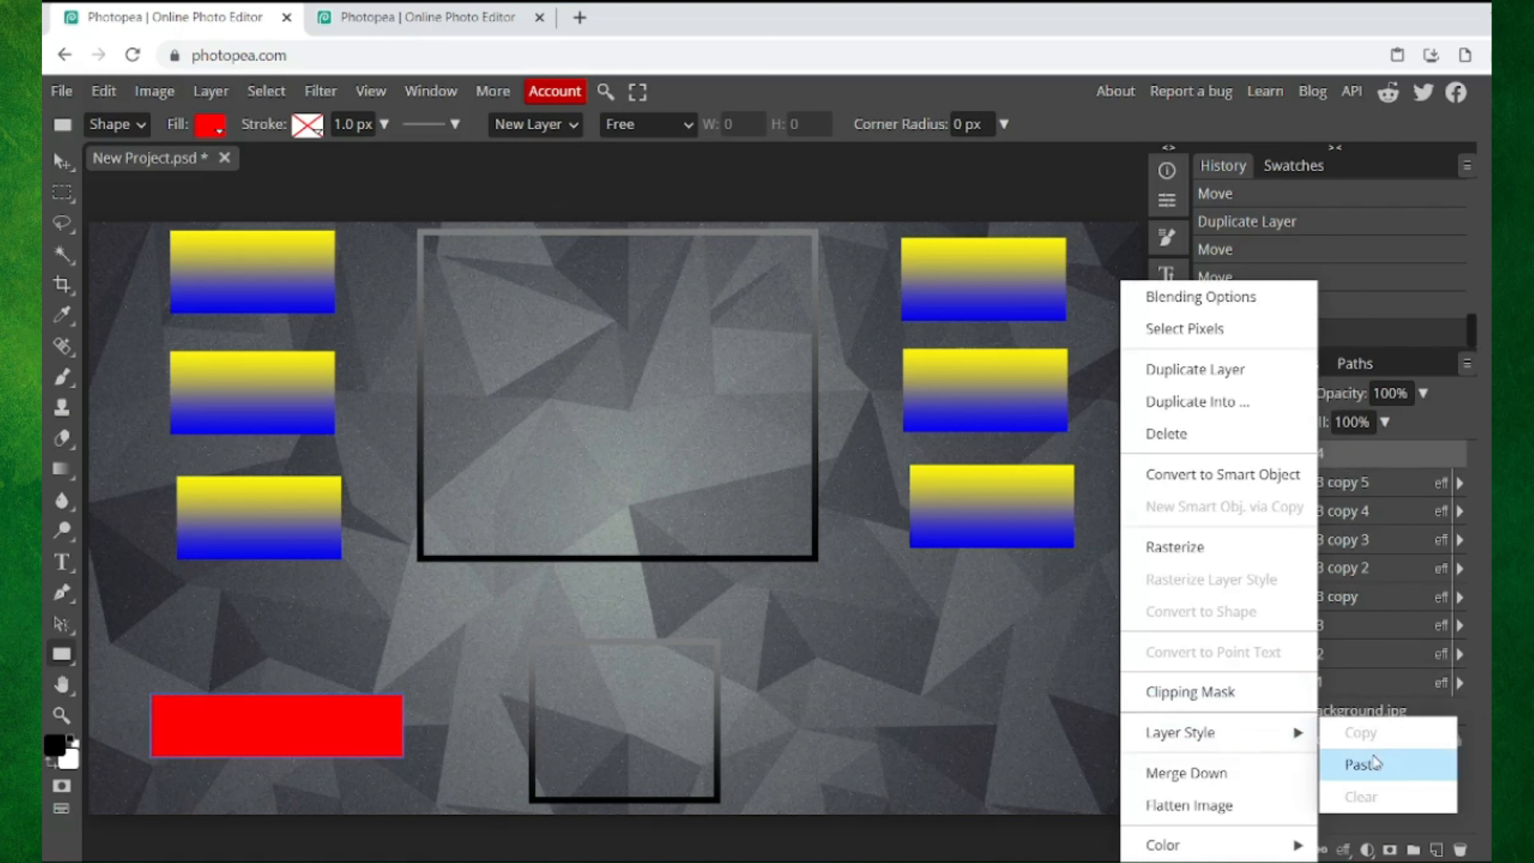
click(1363, 764)
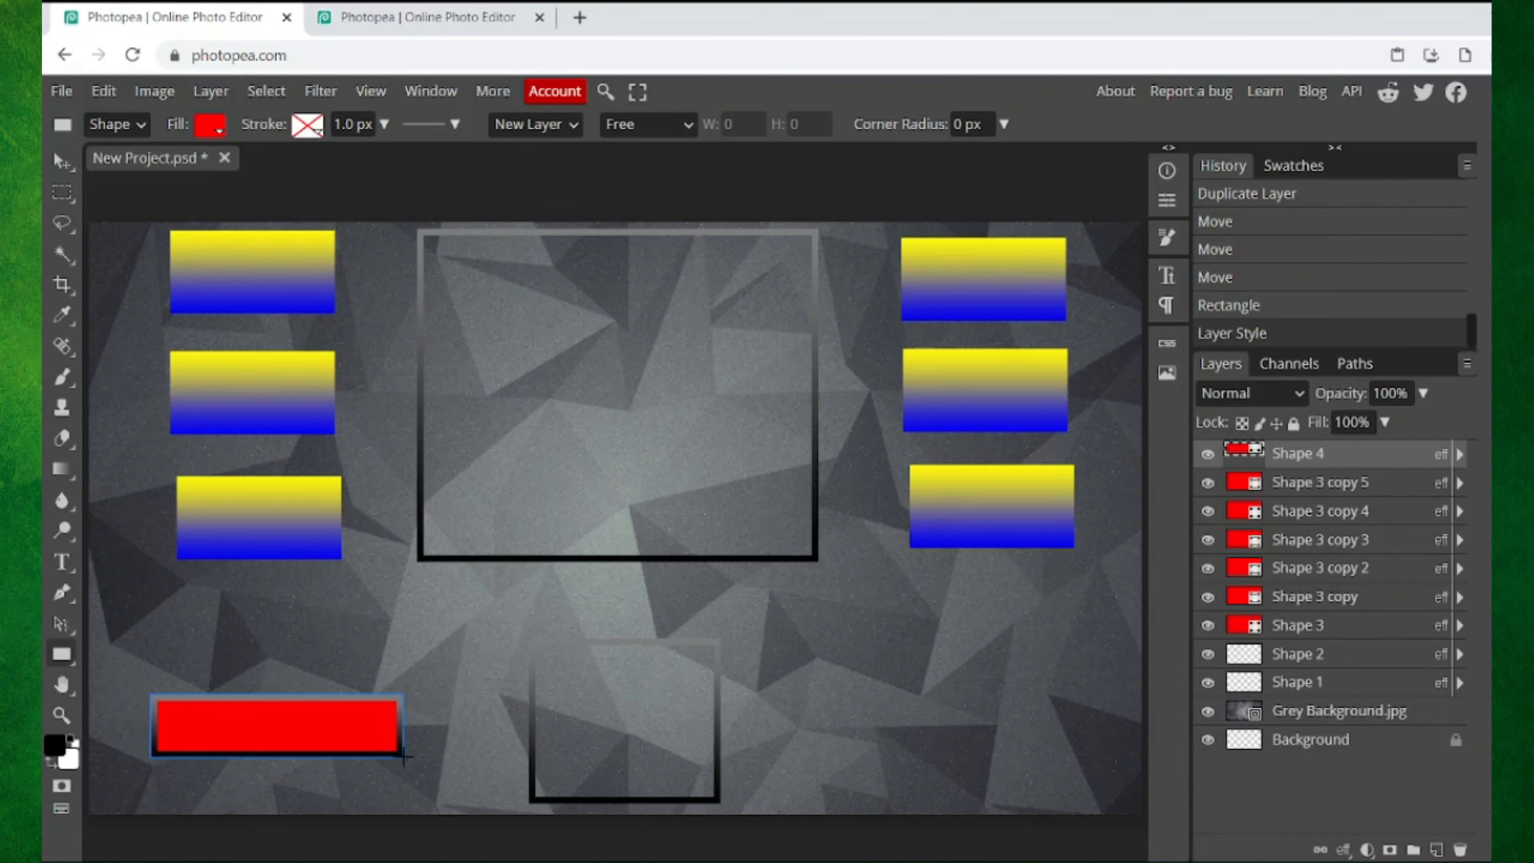
Step: Select the red interior of Shape 4 inside its gradient border and rasterize the layer
drag(417, 385, 1031, 694)
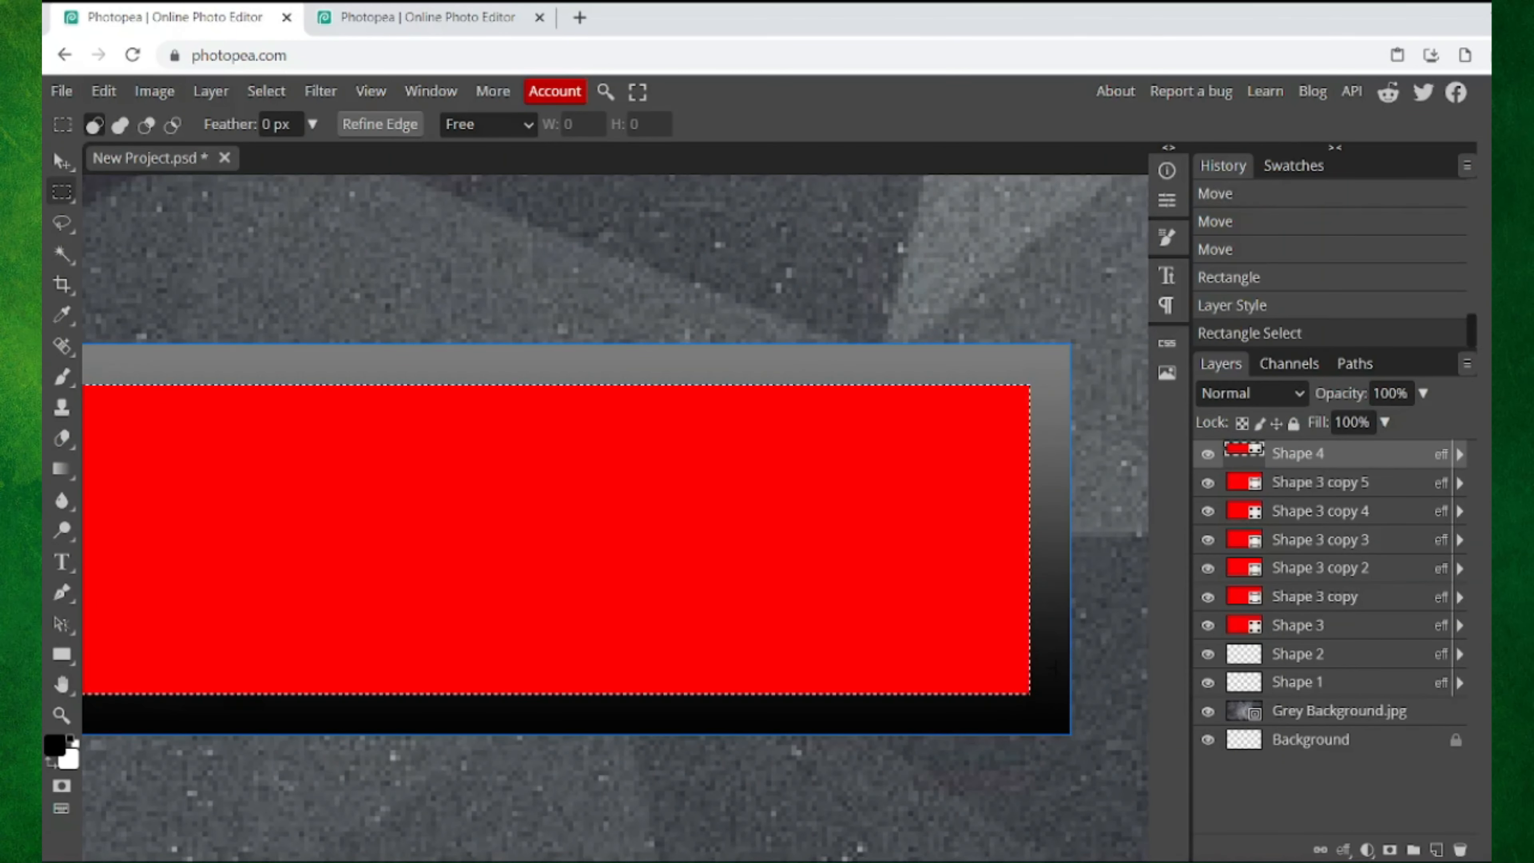
right_click(1359, 462)
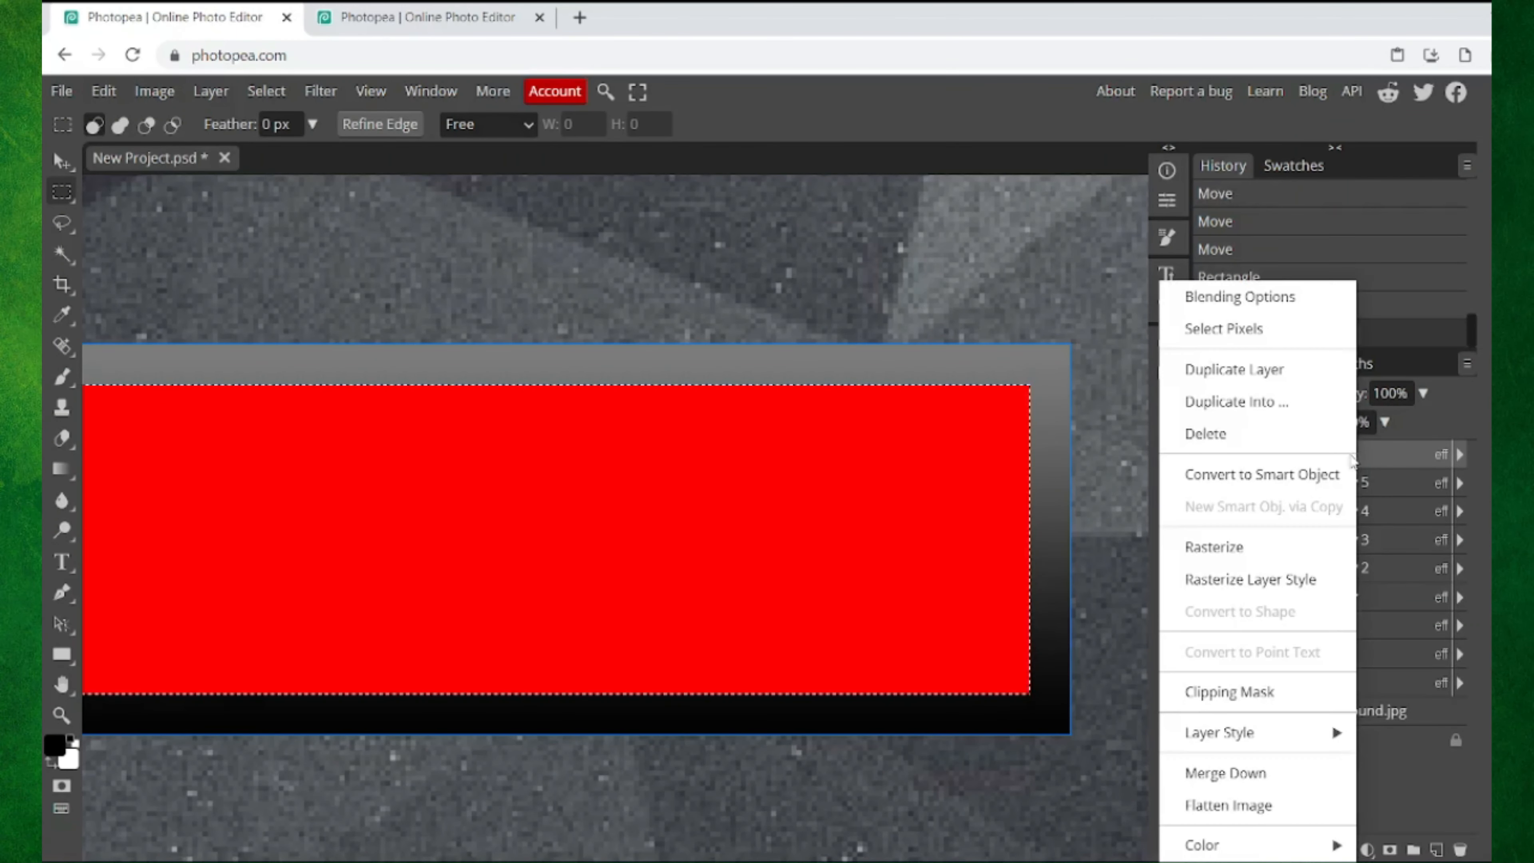
click(1220, 544)
click(71, 715)
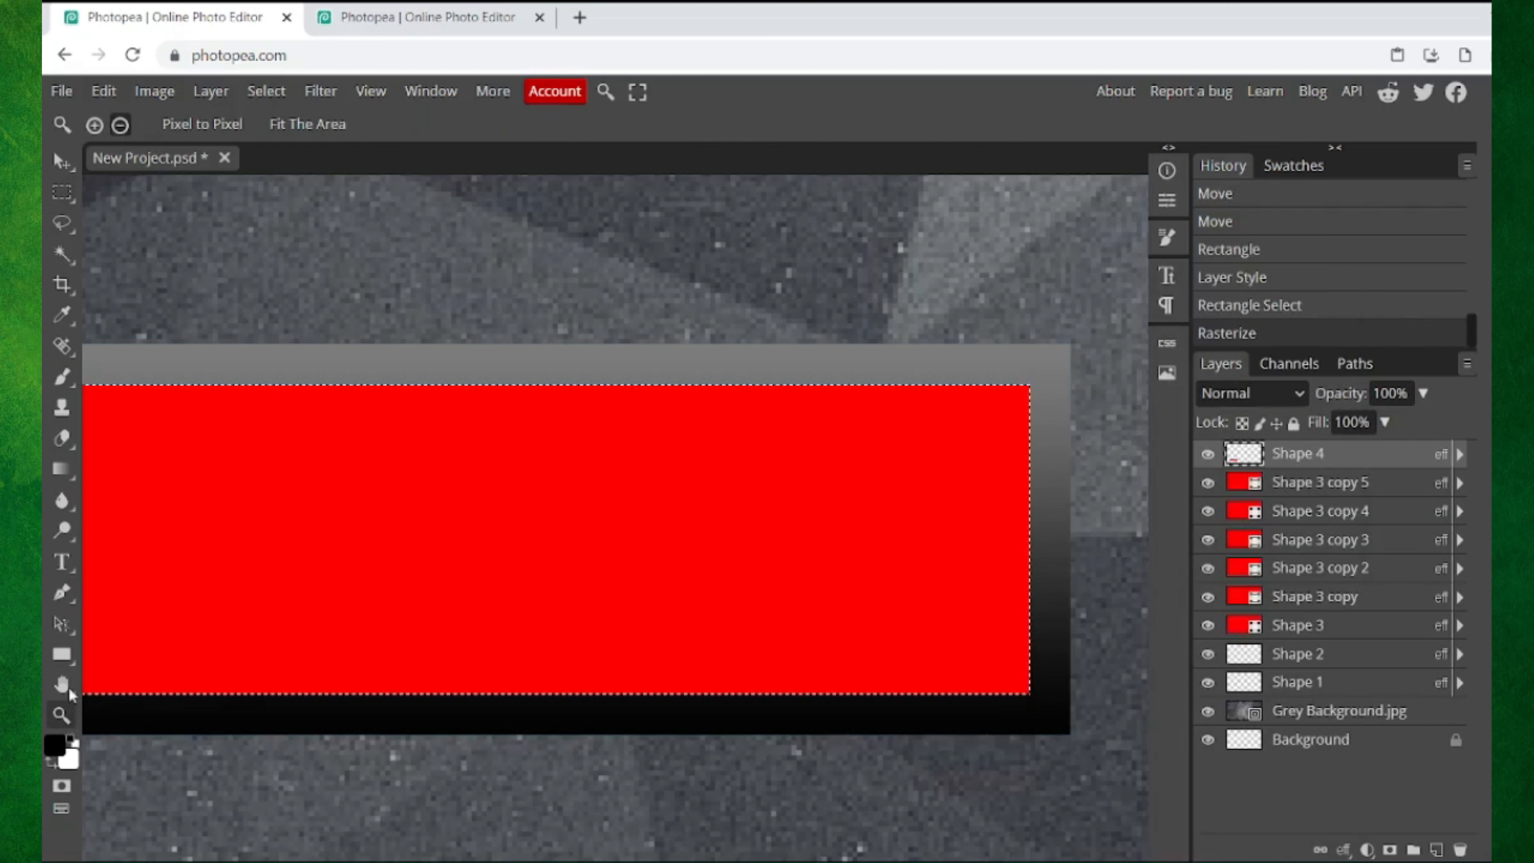
click(313, 127)
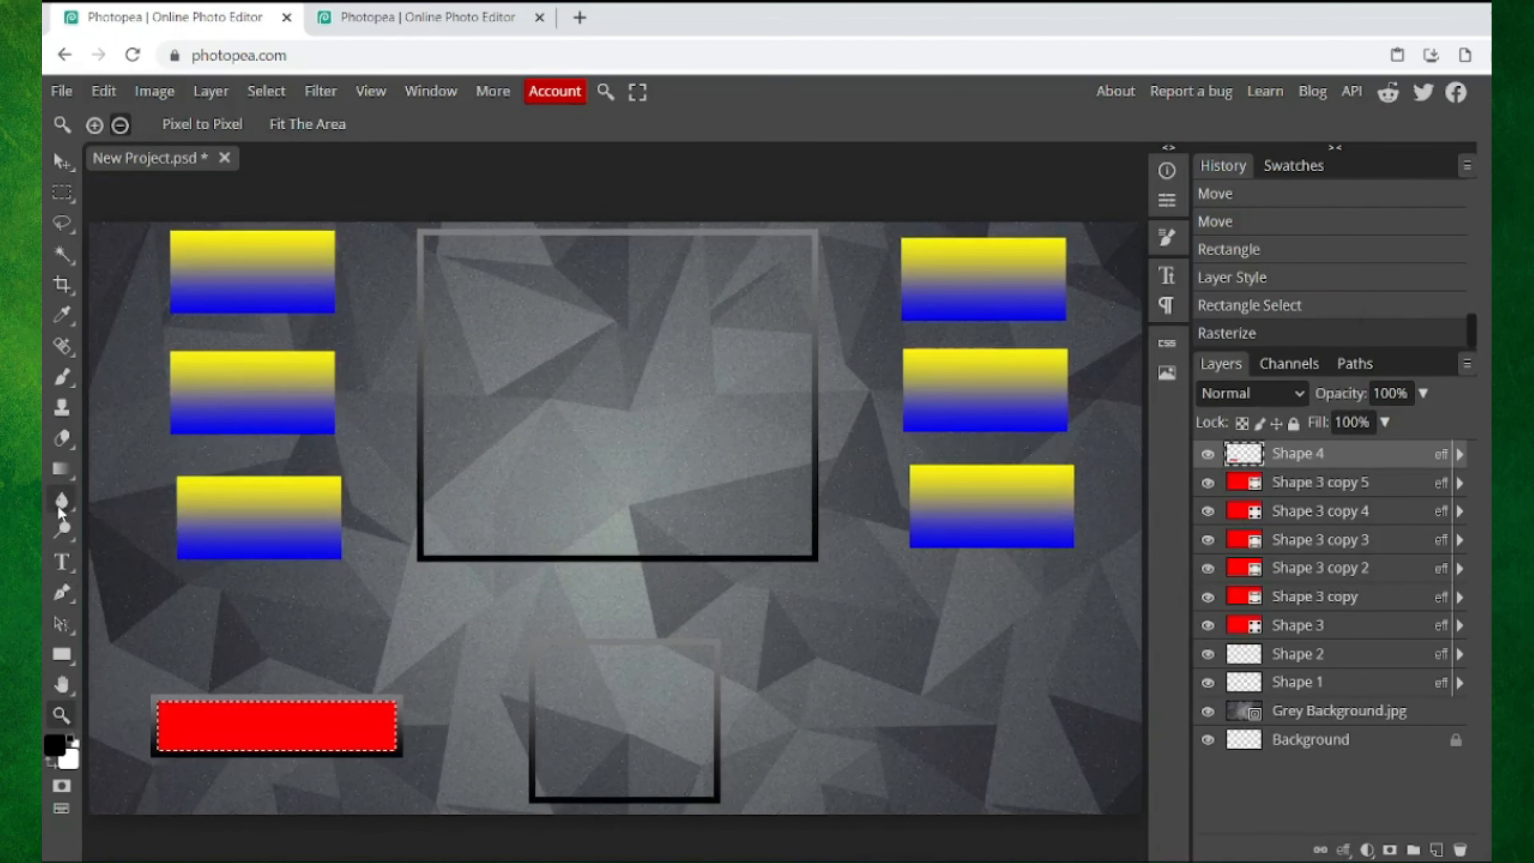
Step: Erase the selected red fill from Shape 4, leaving a hollow gradient frame, and clear the selection
click(61, 438)
mouse_move(417, 782)
mouse_down()
mouse_move(406, 747)
mouse_move(134, 728)
mouse_move(382, 742)
mouse_move(181, 746)
mouse_up()
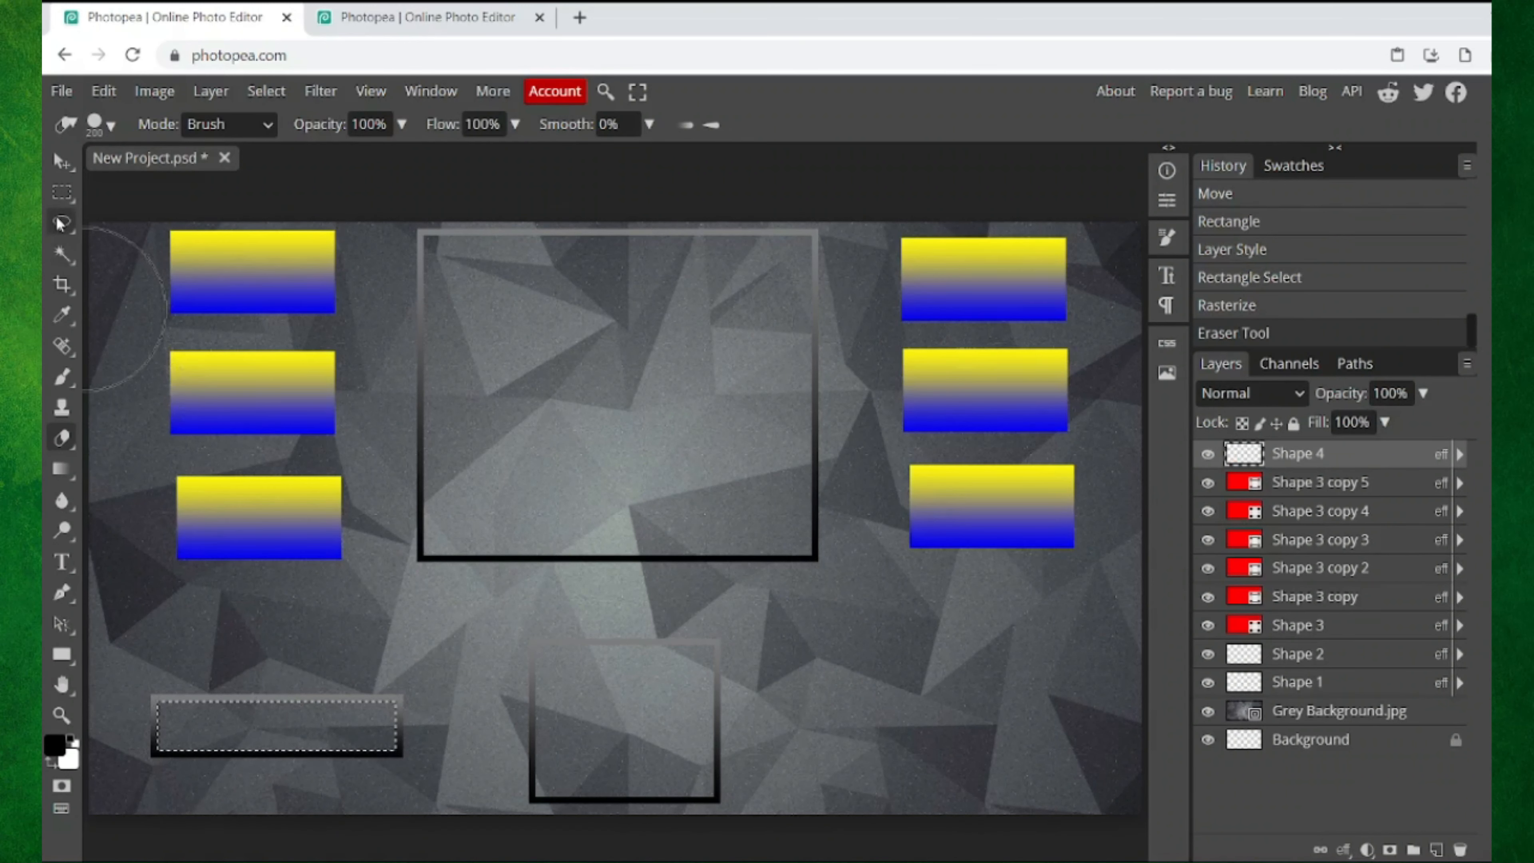
click(61, 192)
click(330, 714)
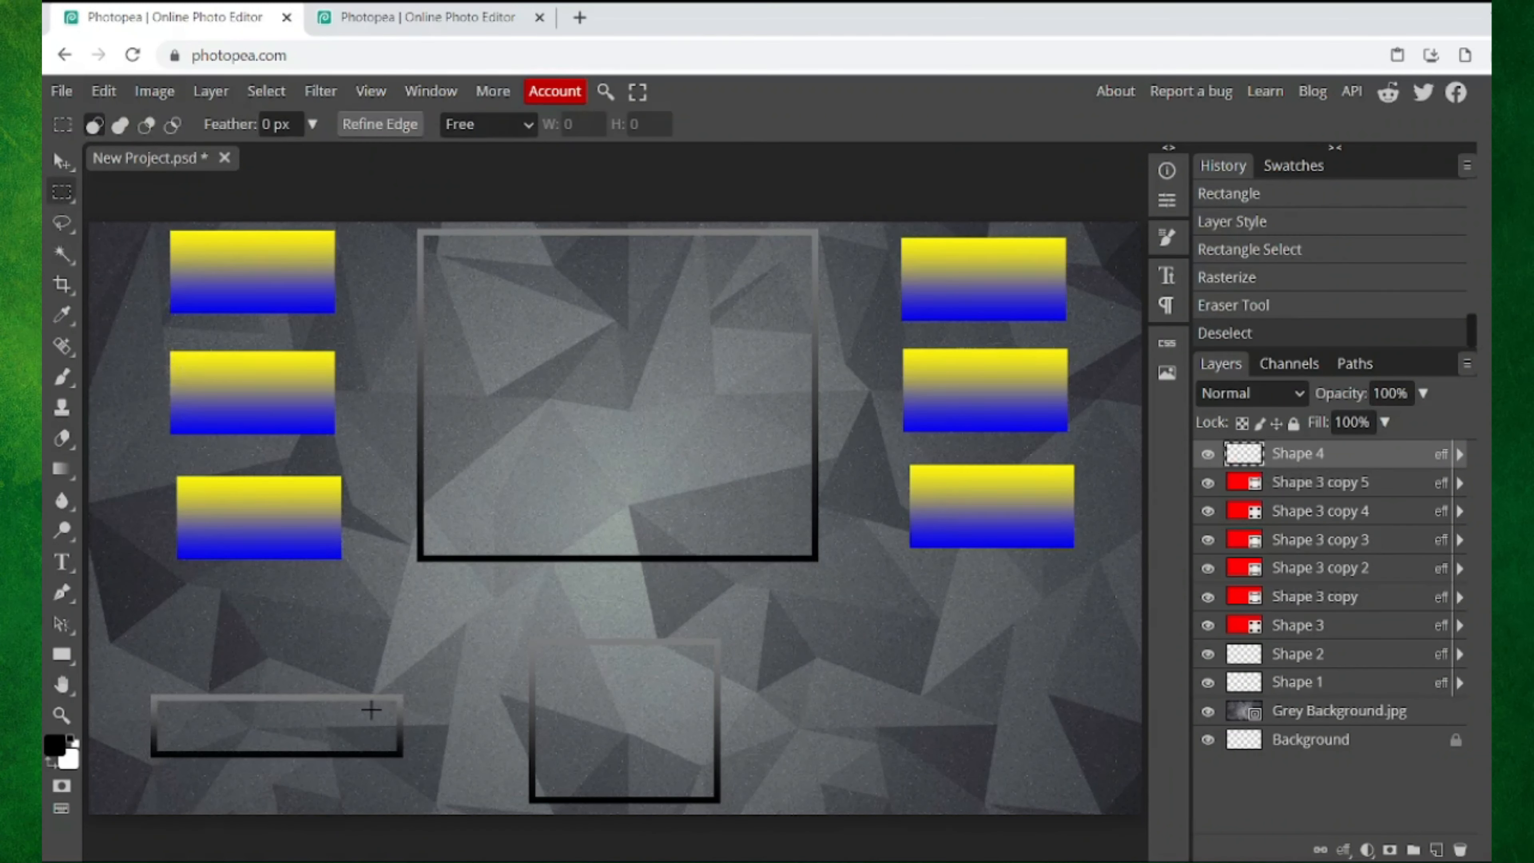
Step: Duplicate the hollow gradient frame Shape 4 and move the copy near the canvas's lower-right corner, mirroring the original
right_click(1290, 464)
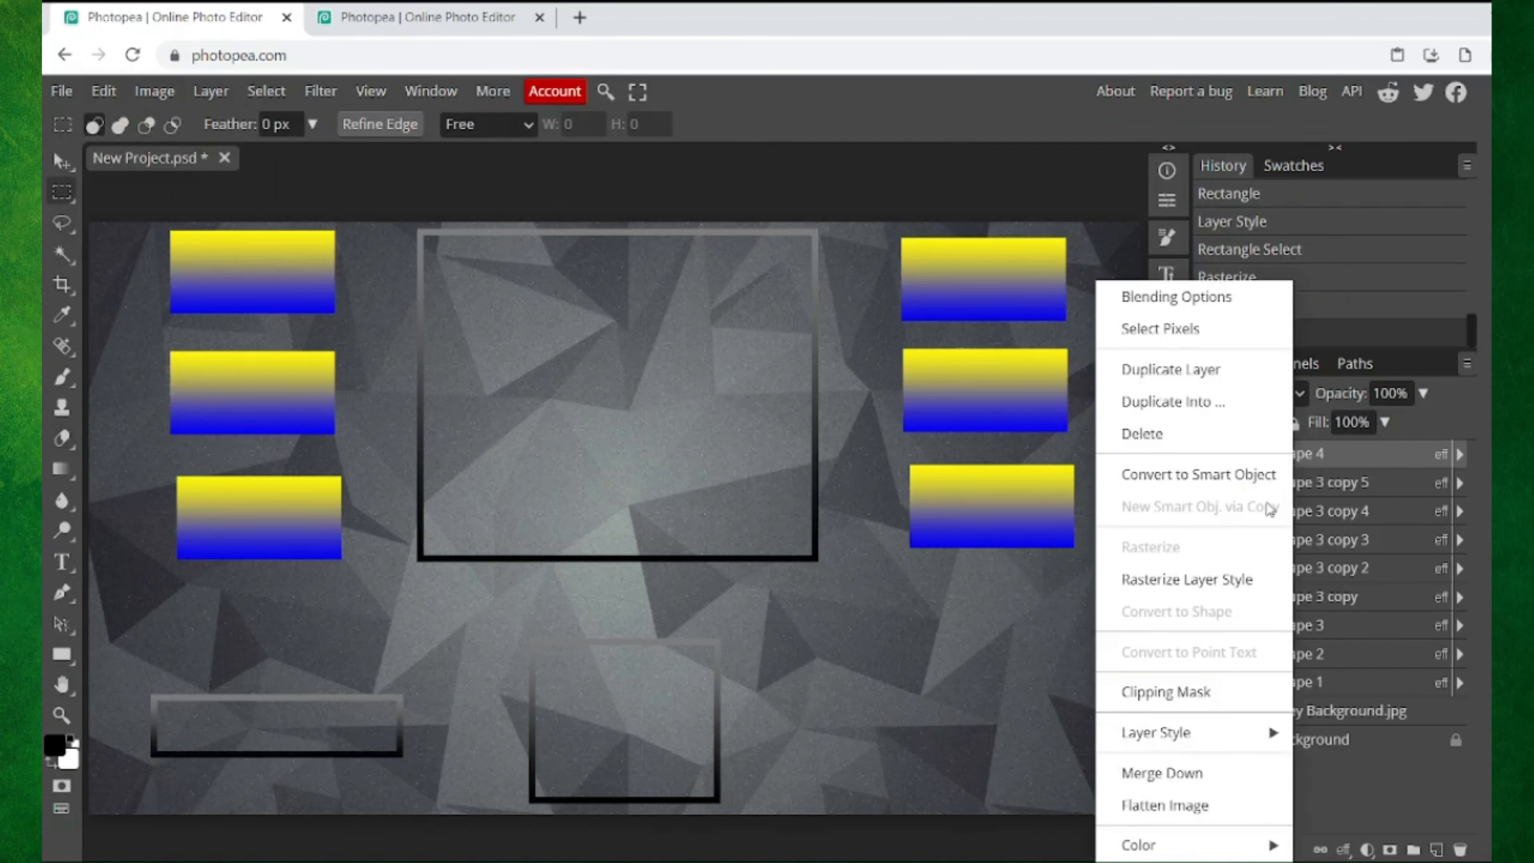
click(1171, 369)
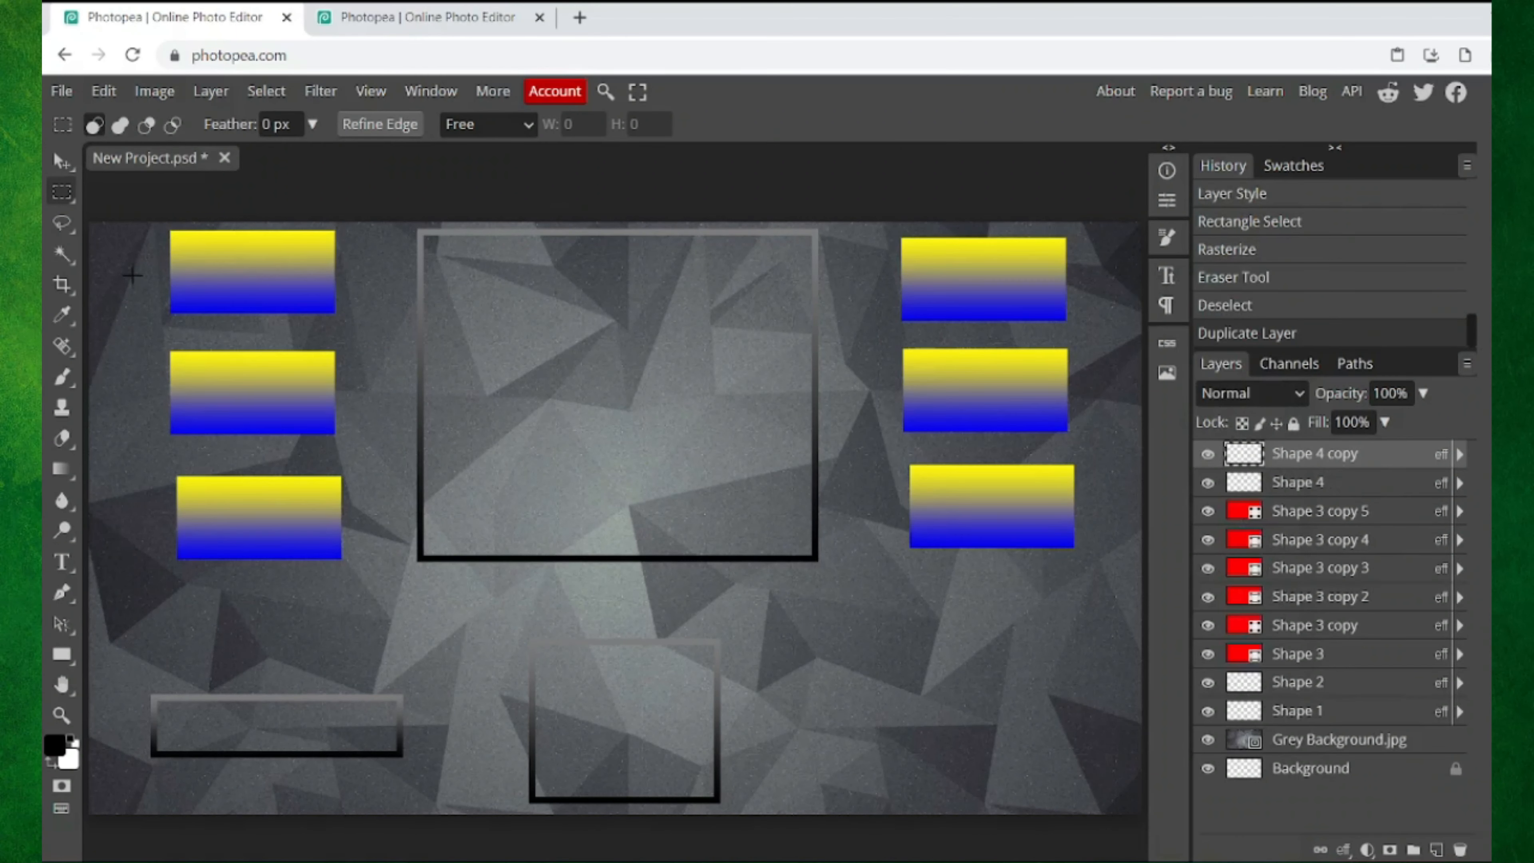
click(61, 163)
drag(330, 714, 1028, 717)
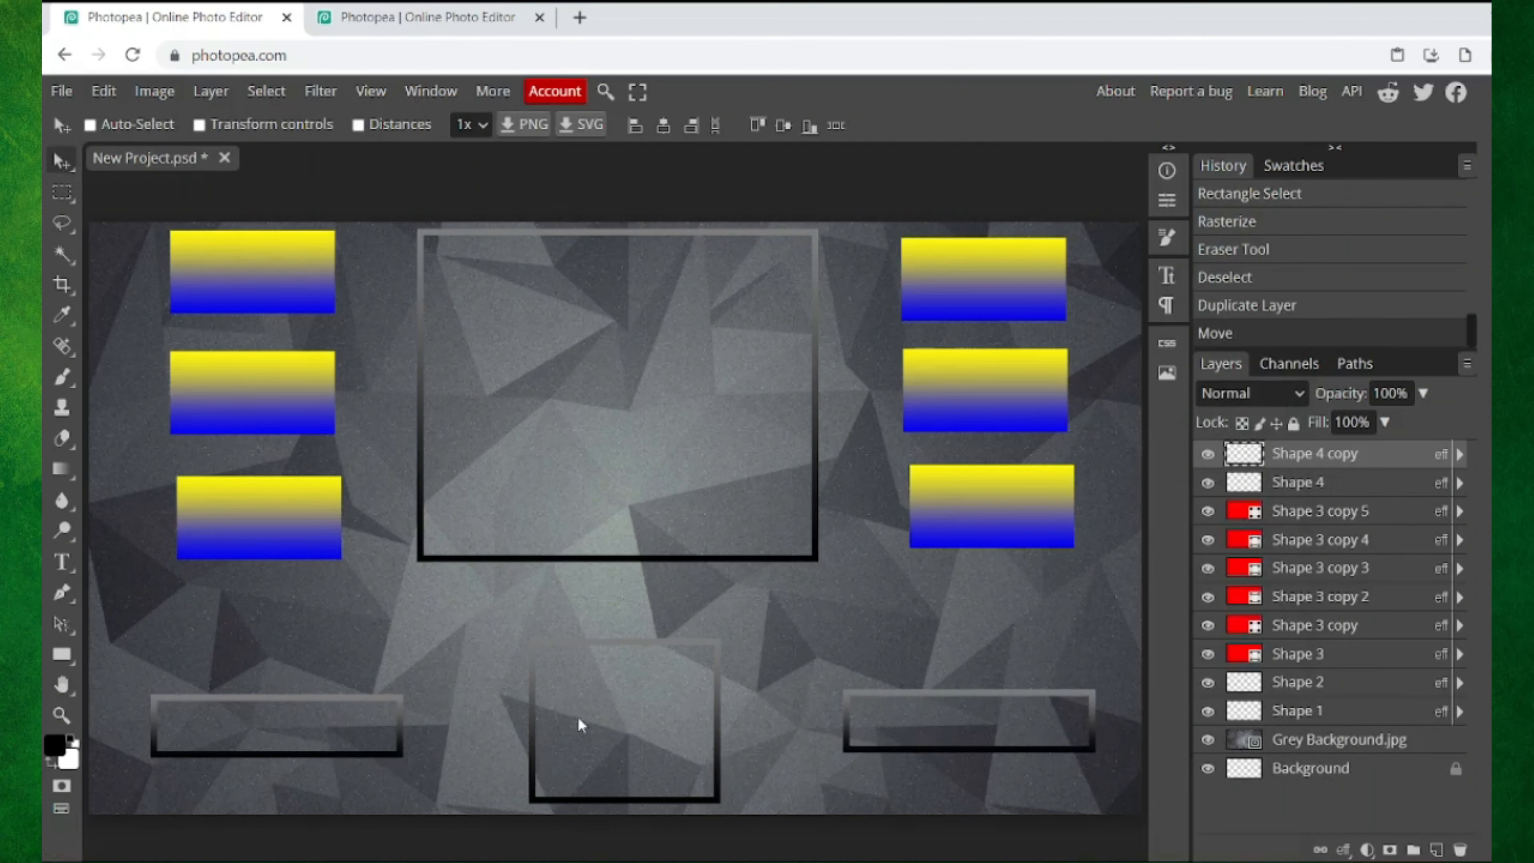
Step: Find a grey transparent box image on the web, place it in the project and resize it to fill the lower-left frame
key(ctrl+Tab)
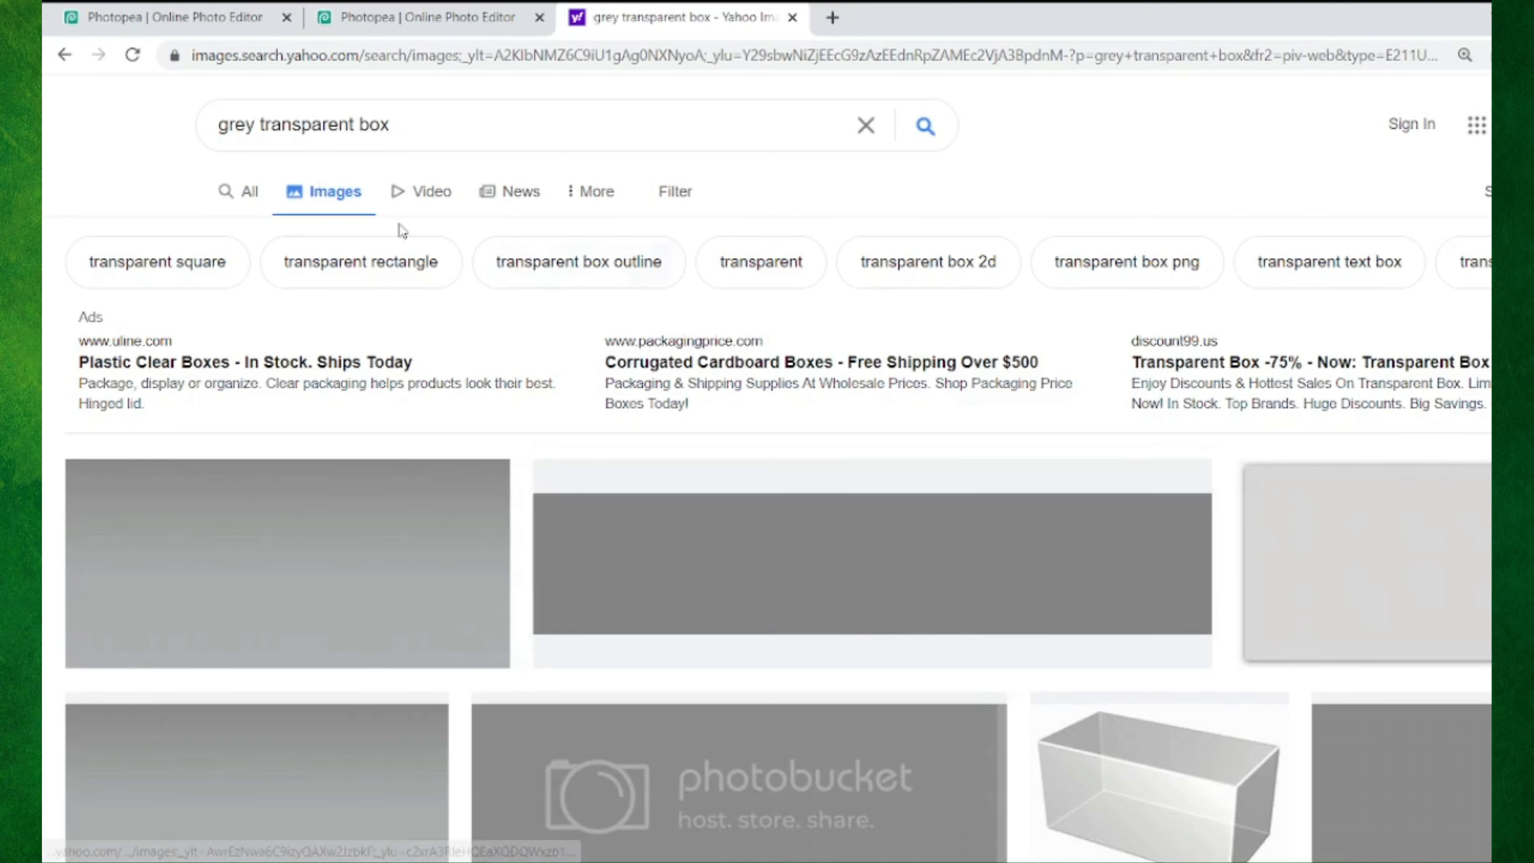
click(175, 17)
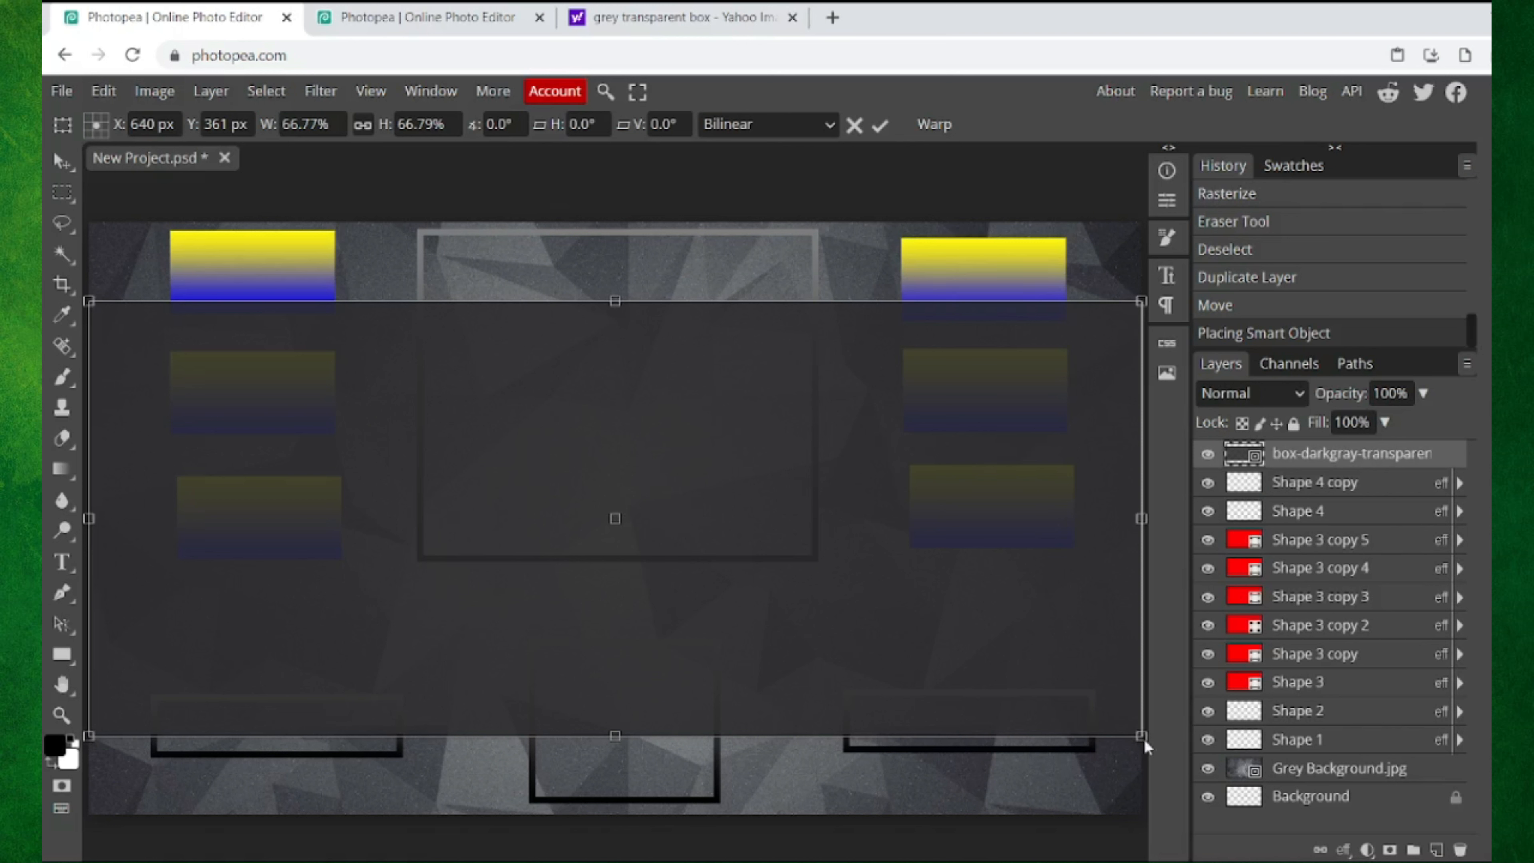
drag(1141, 736, 608, 515)
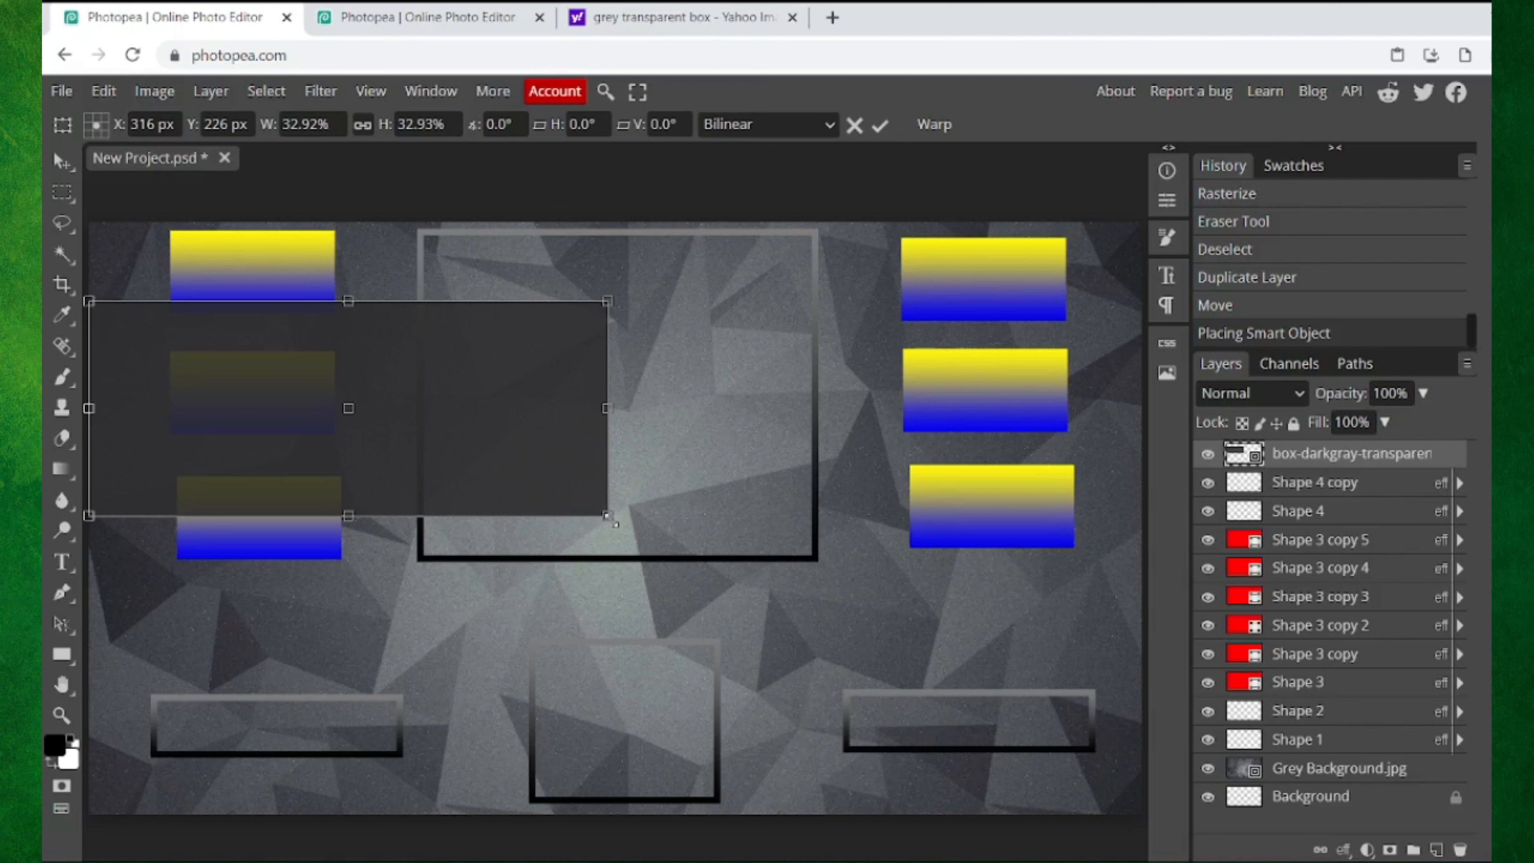
drag(608, 516, 396, 726)
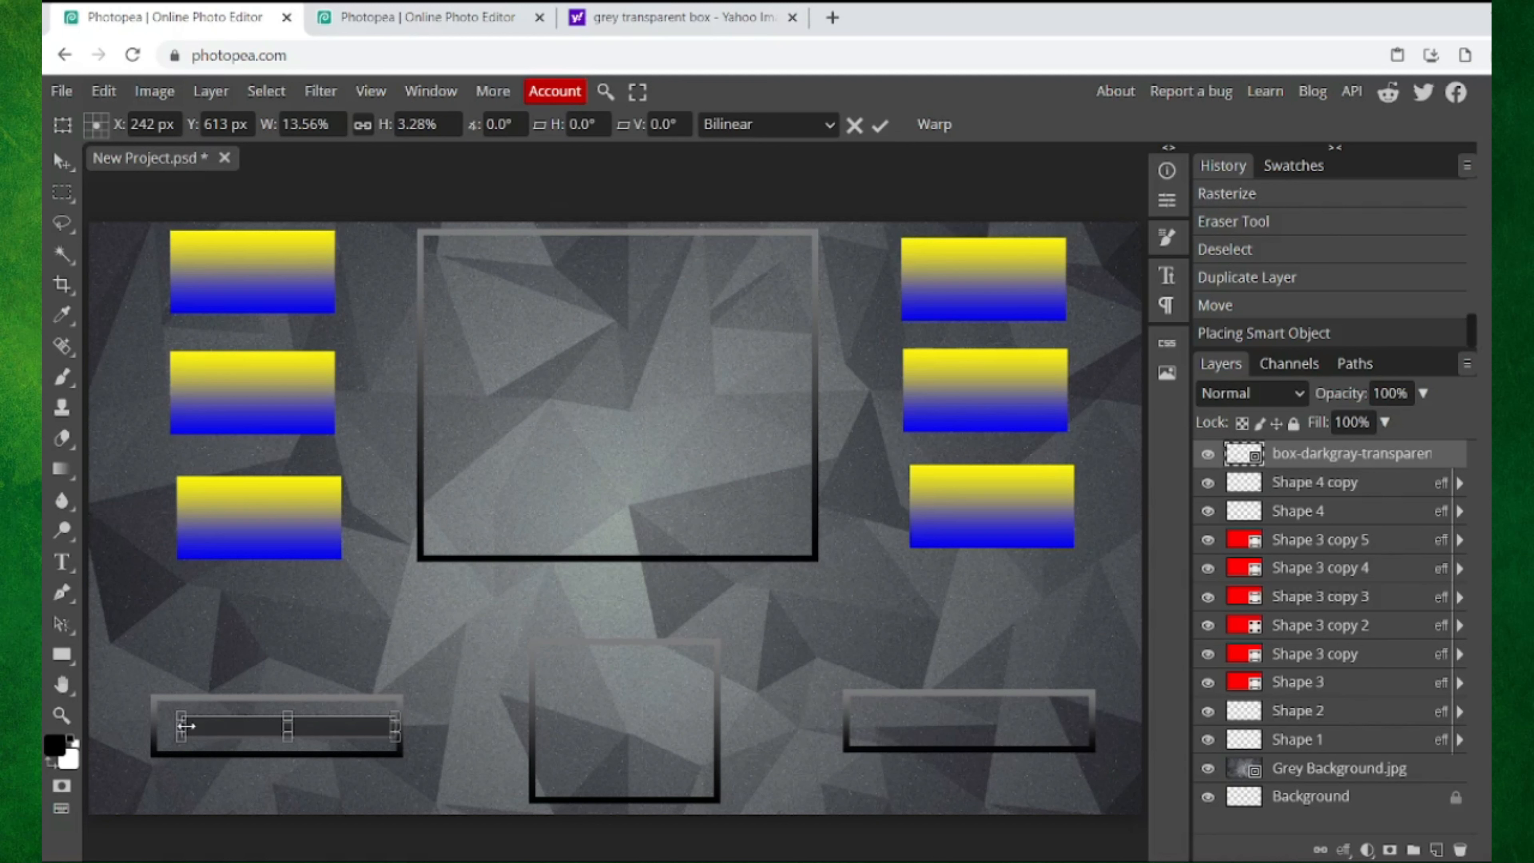
drag(185, 726, 164, 726)
drag(277, 719, 277, 711)
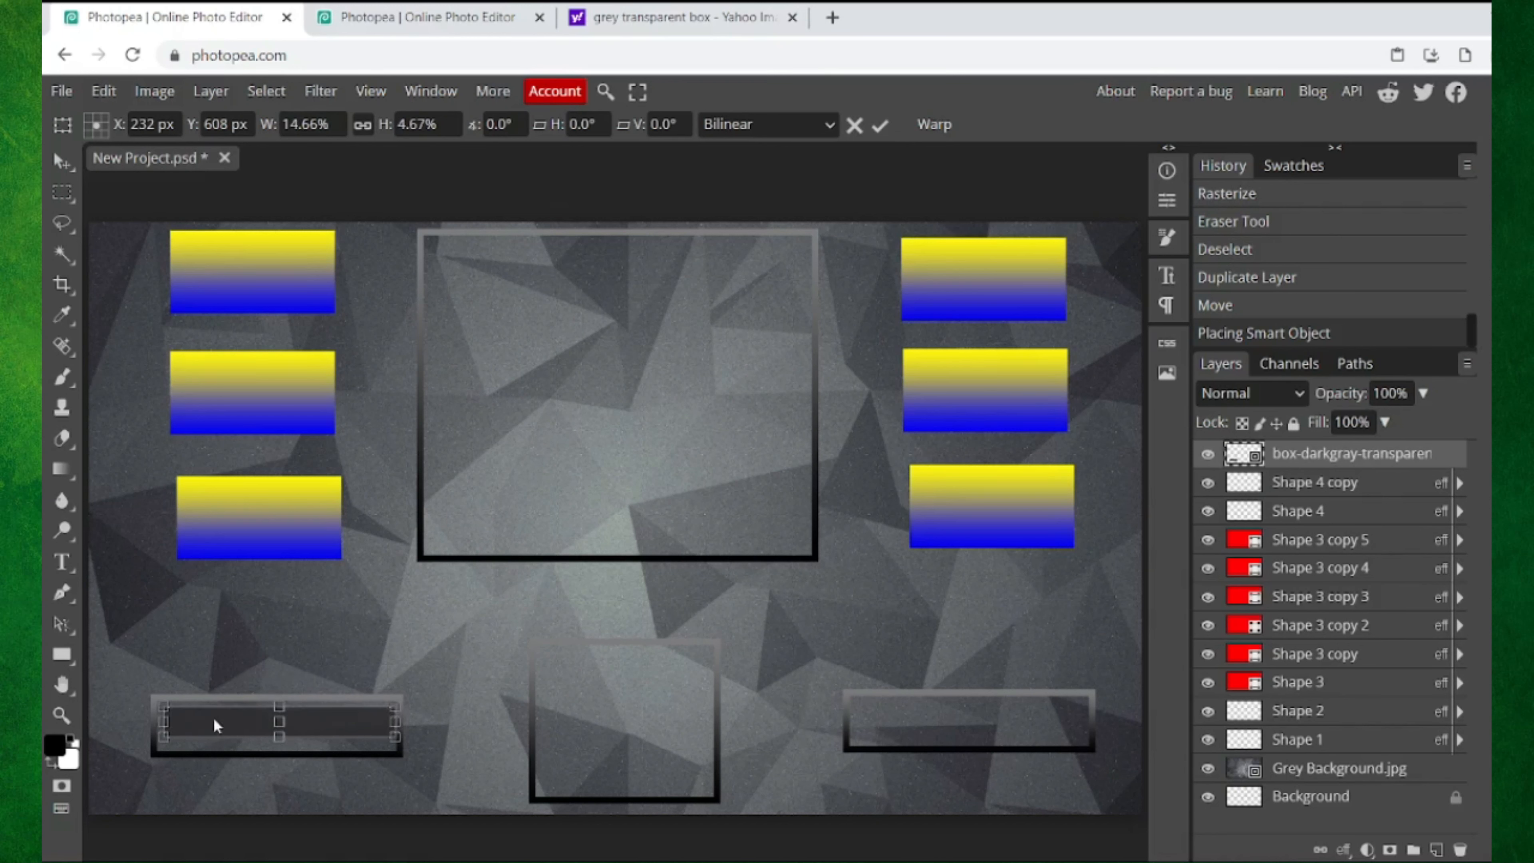
key(Return)
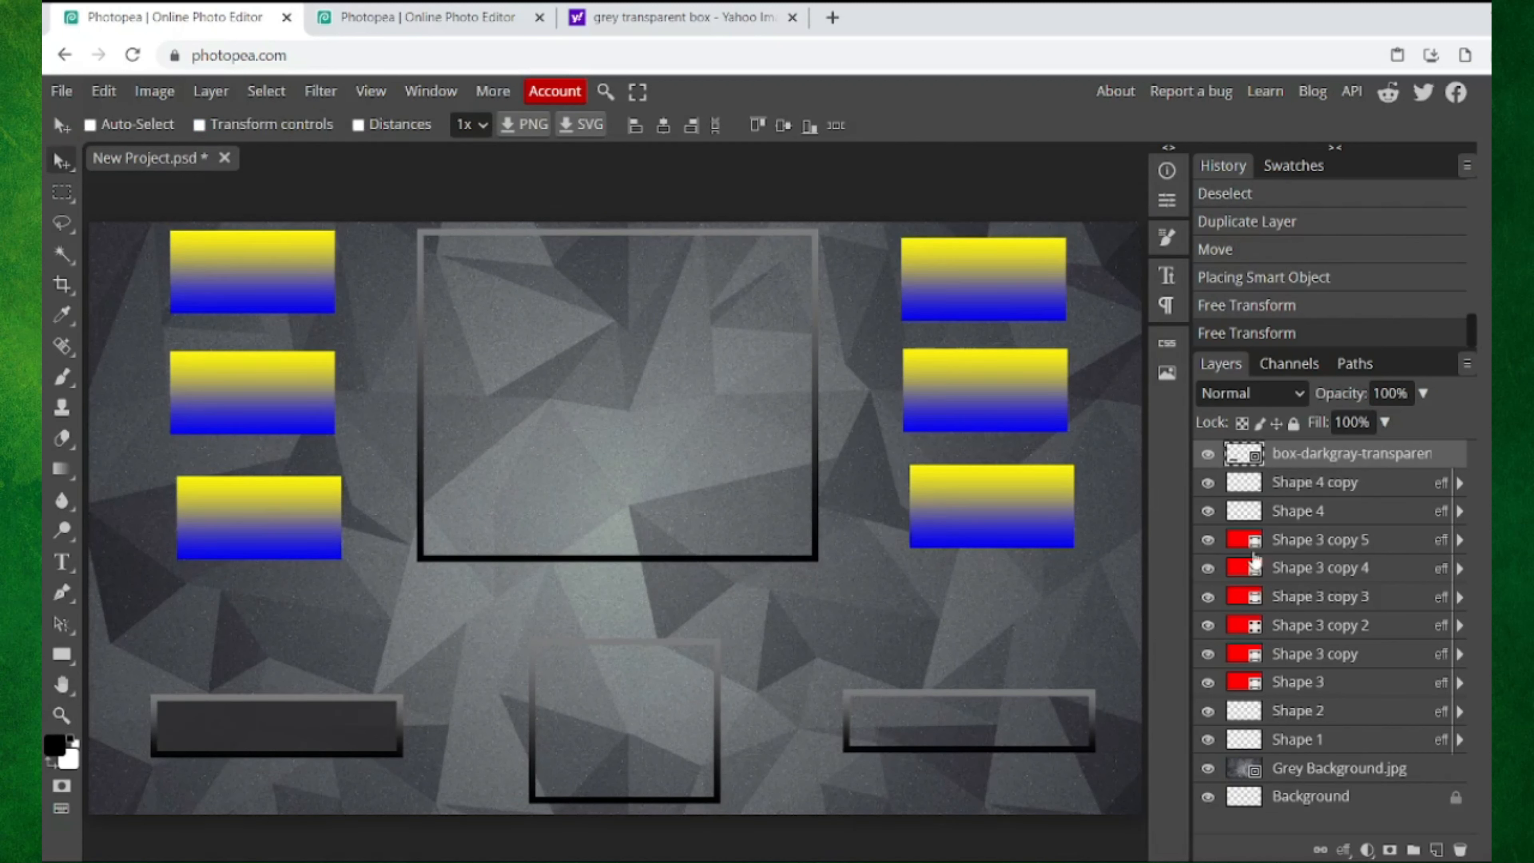
Step: Duplicate the dark grey transparent box and move the copy into the lower-right frame
right_click(1299, 457)
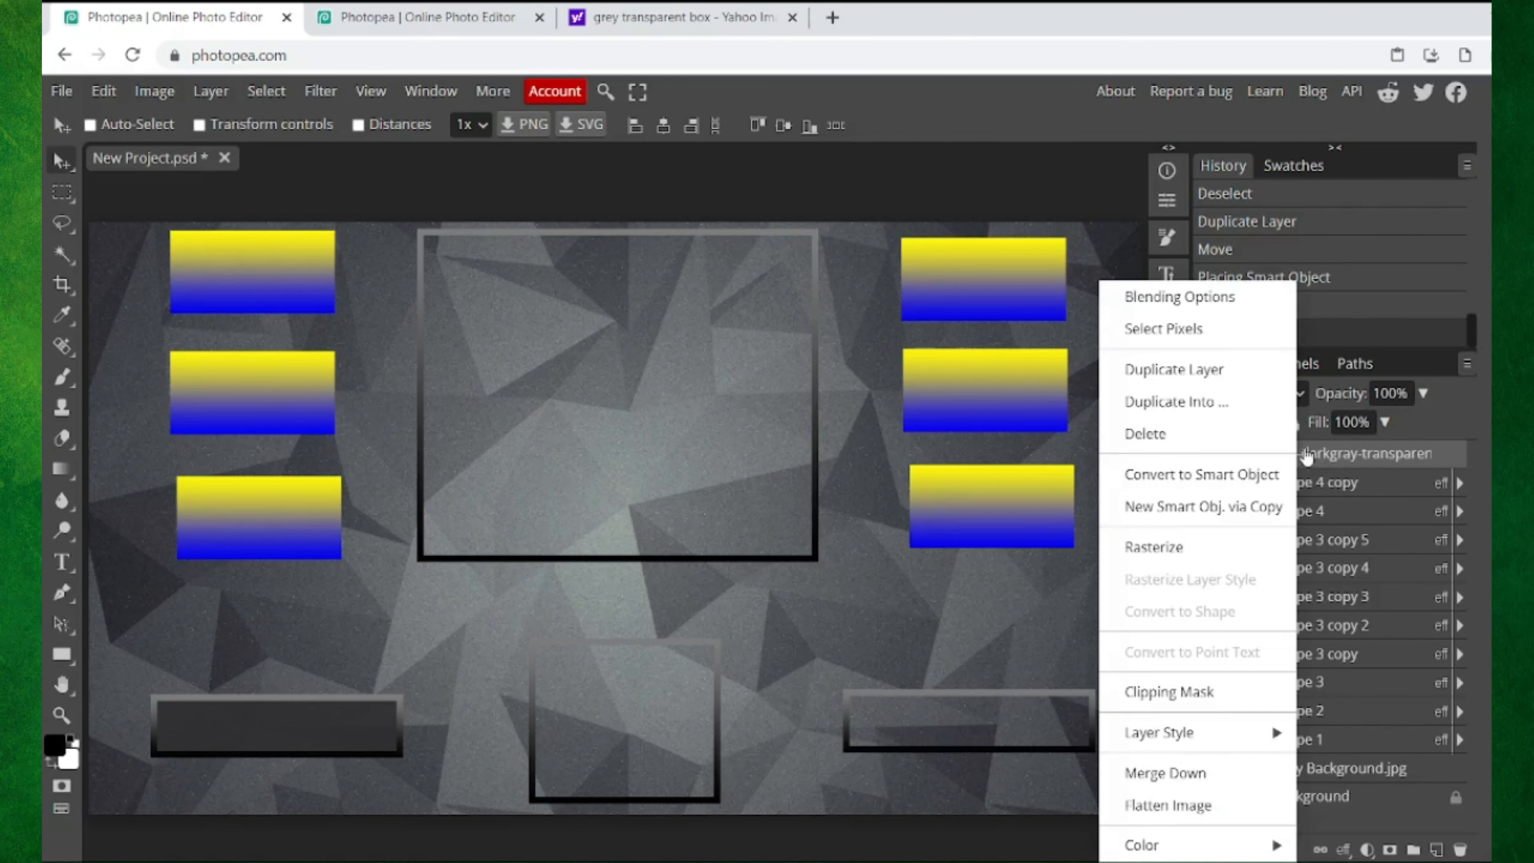
click(1178, 370)
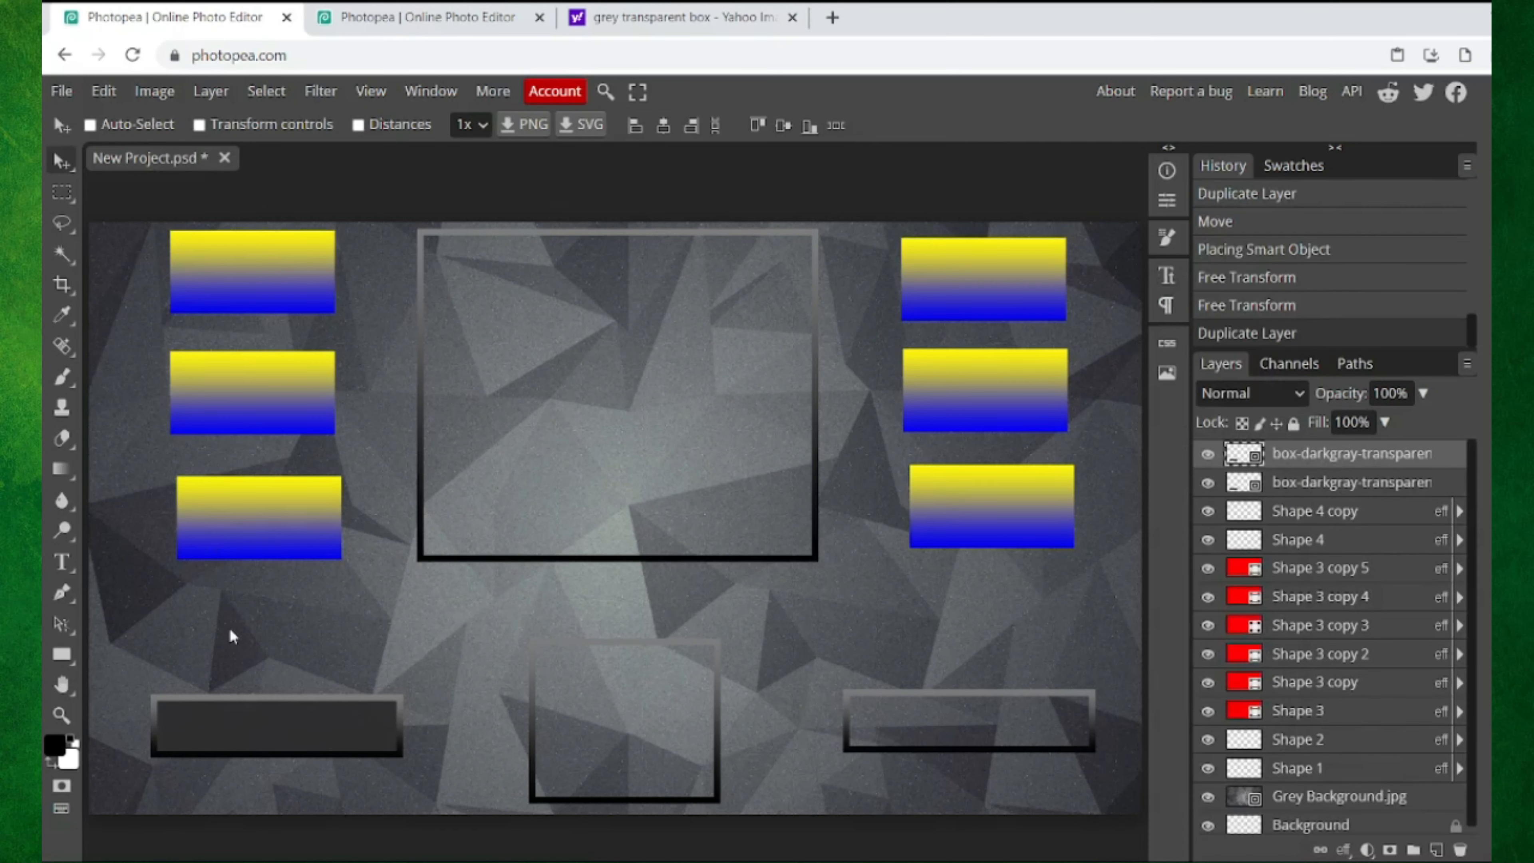
key(Right)
key(Right)
key(Right)
key(Right)
key(Right)
key(Right)
key(Right)
key(Right)
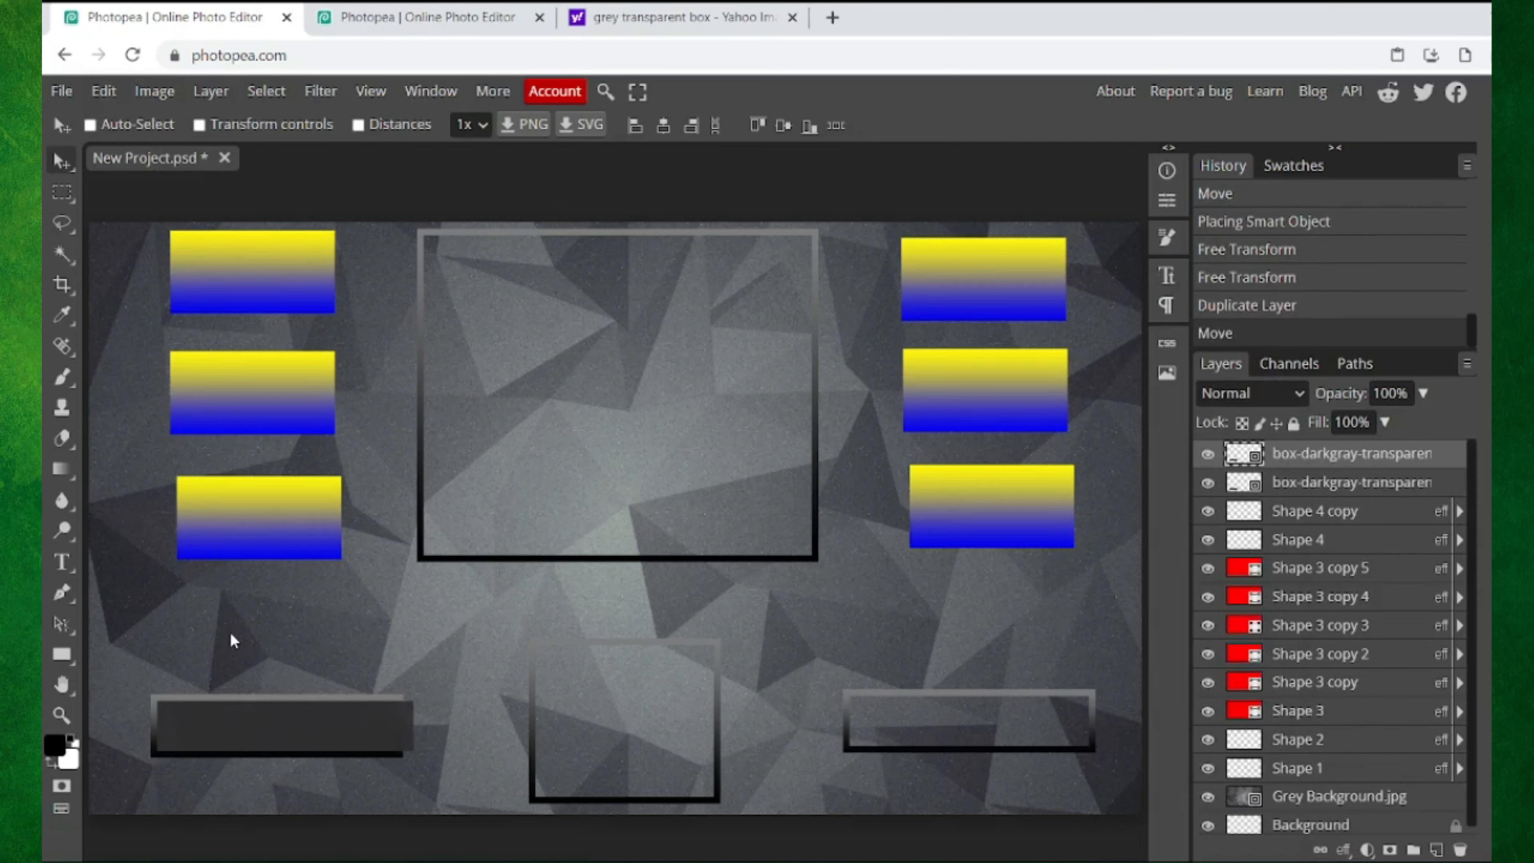
key(Right)
key(Right)
key(Right)
key(Right)
key(Right)
key(Right)
key(Right)
key(Right)
key(Right)
key(Right)
key(Right)
key(Right)
key(Right)
key(Right)
key(Right)
key(Right)
key(Right)
key(Right)
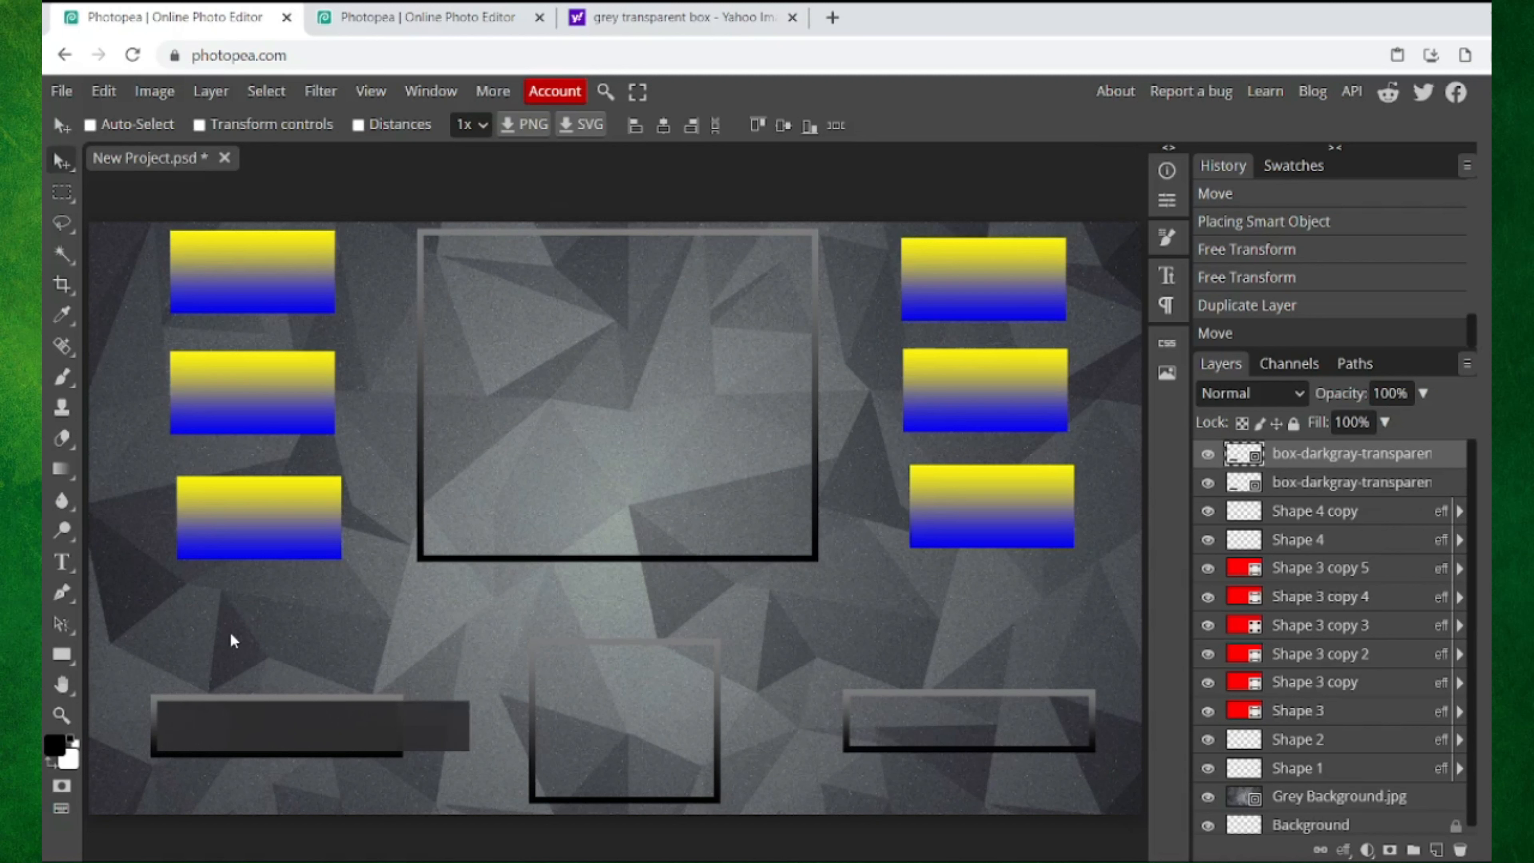
key(Right)
key(Right)
key(Right)
key(Right)
key(Right)
key(Right)
key(Right)
key(Right)
key(Right)
key(Right)
key(Right)
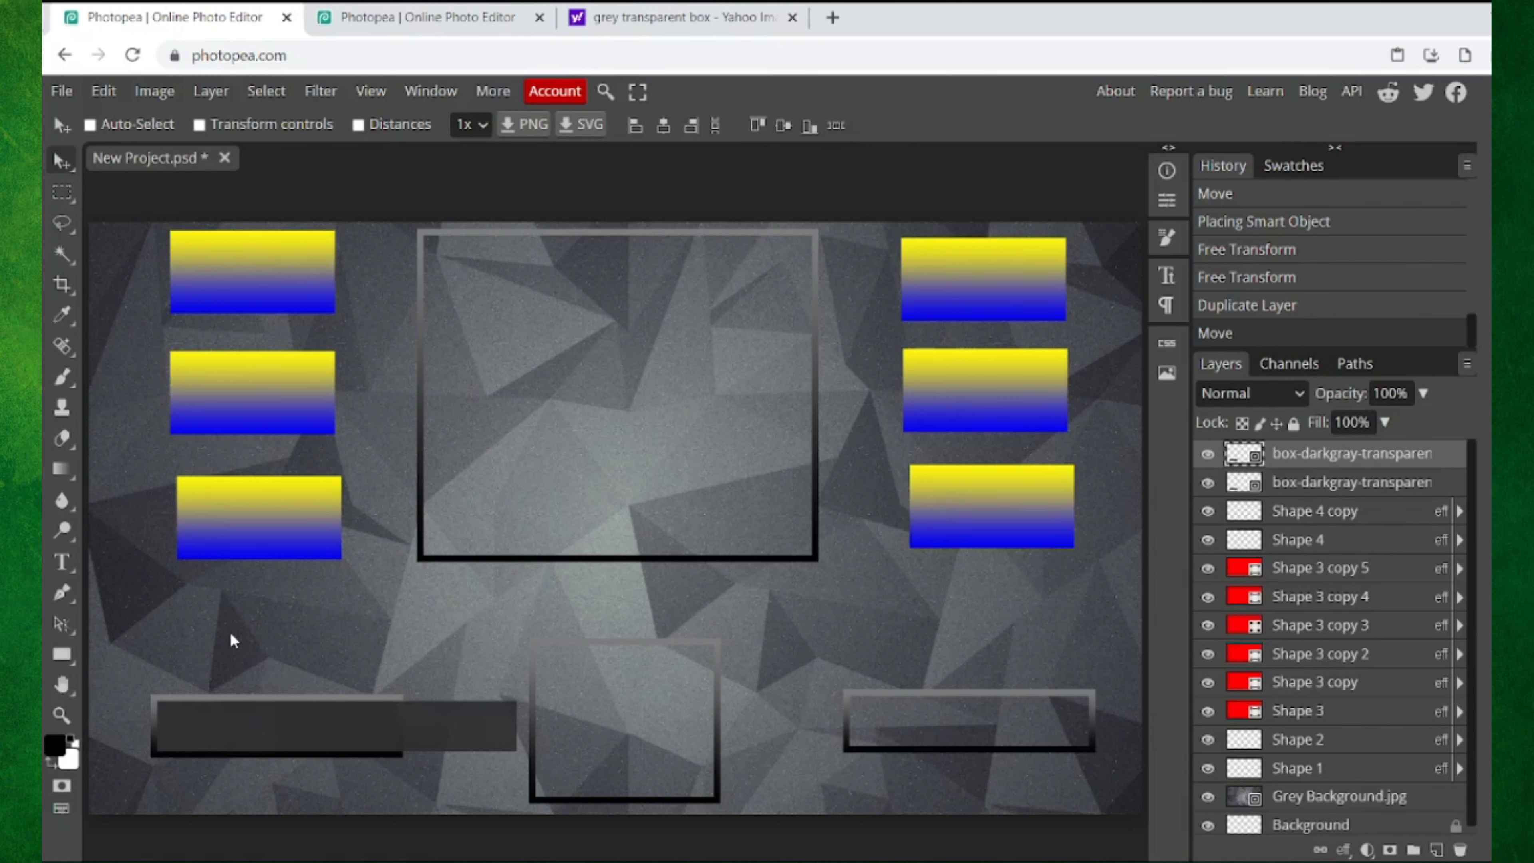
drag(411, 730, 984, 727)
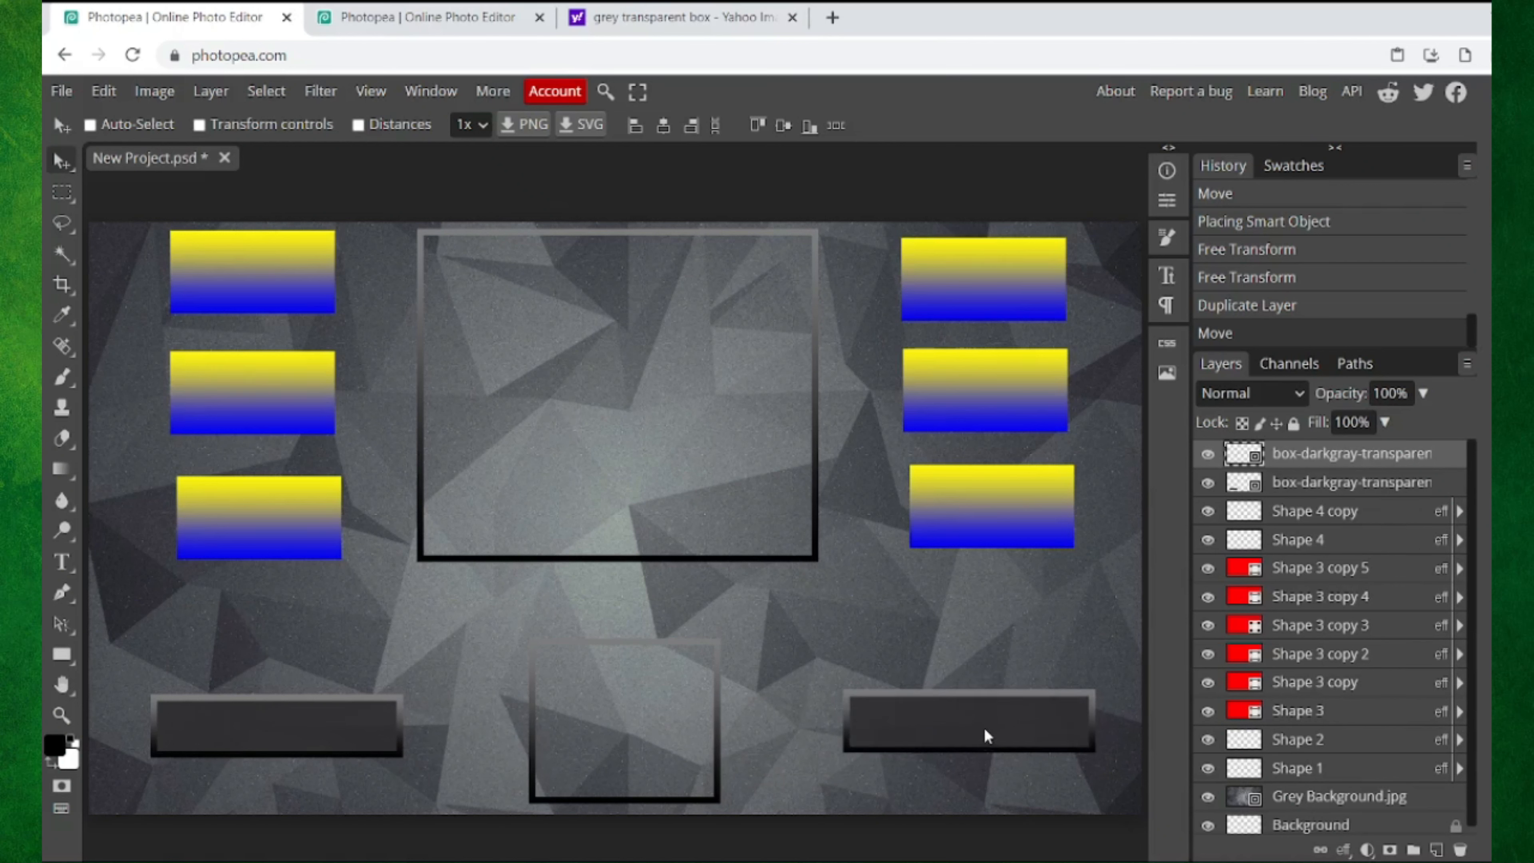
Step: Examine the skull info box in the reference layout up close, including its light fill and border
key(z)
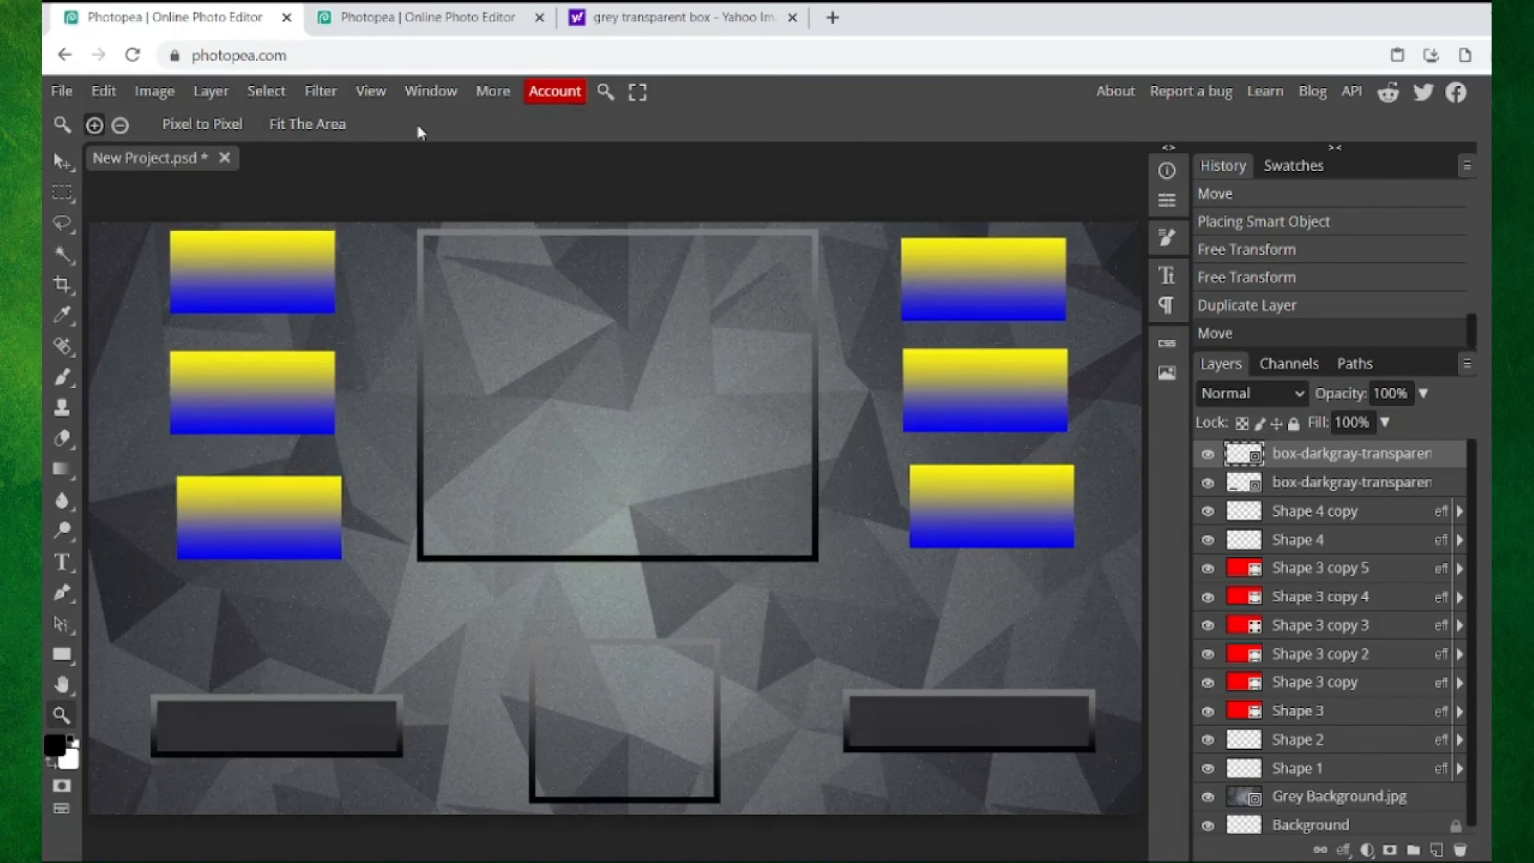
click(420, 18)
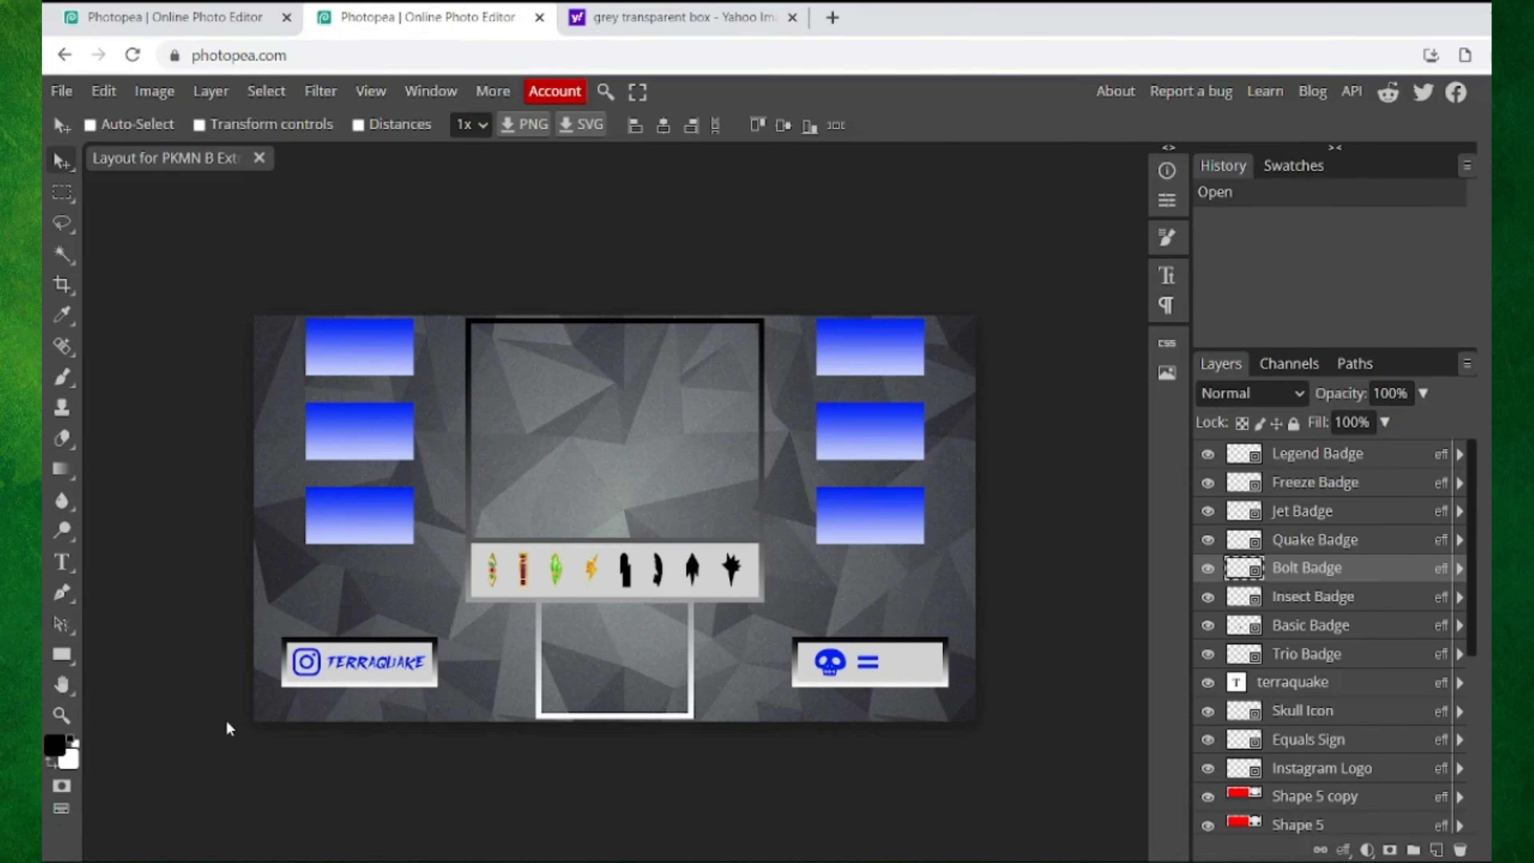
click(59, 714)
click(915, 678)
click(914, 678)
click(914, 678)
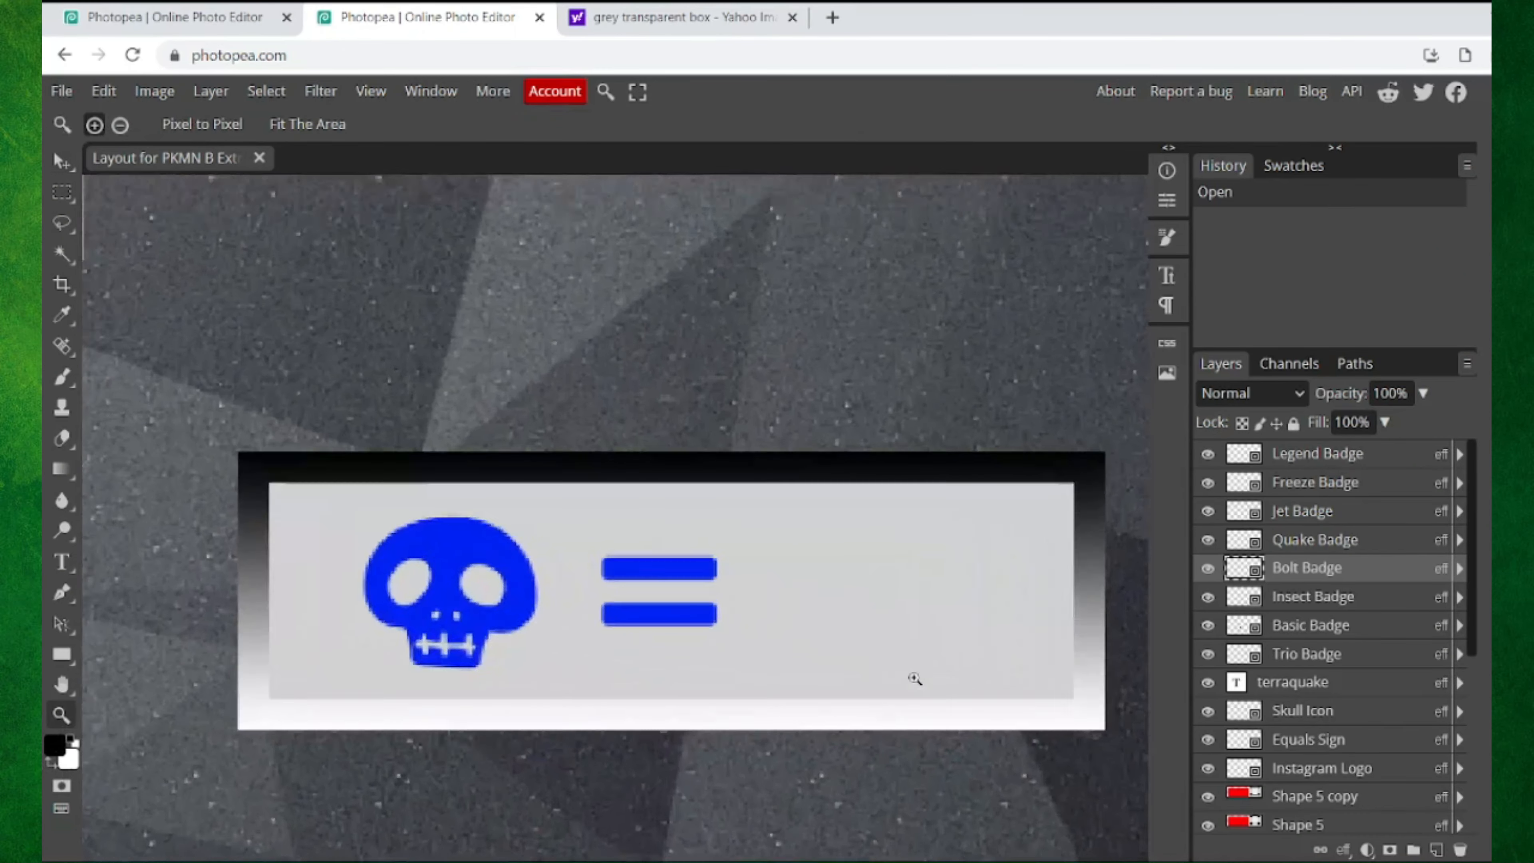
click(914, 678)
click(915, 678)
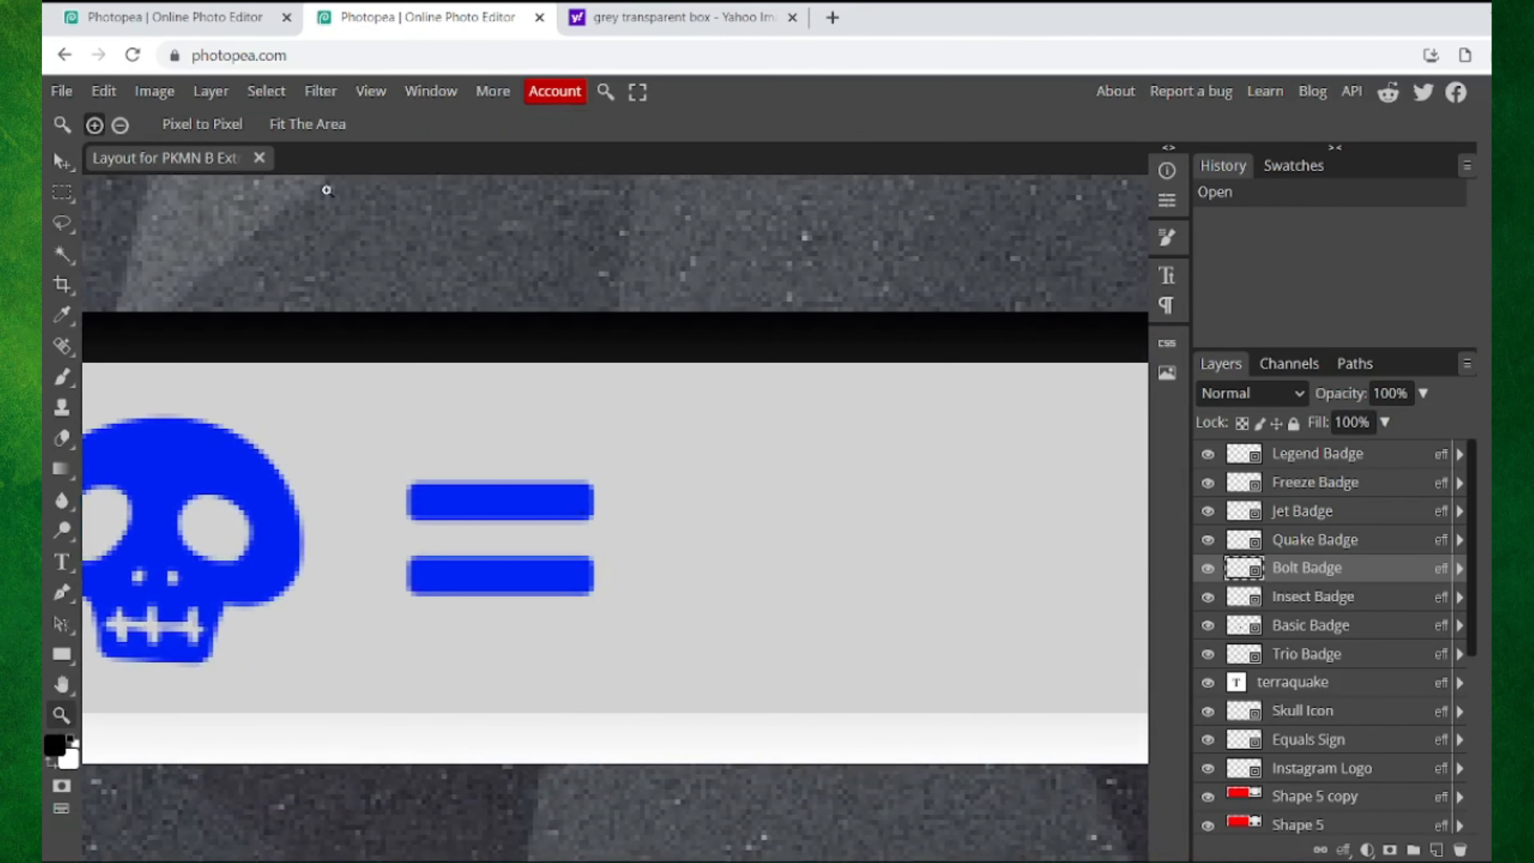
click(304, 121)
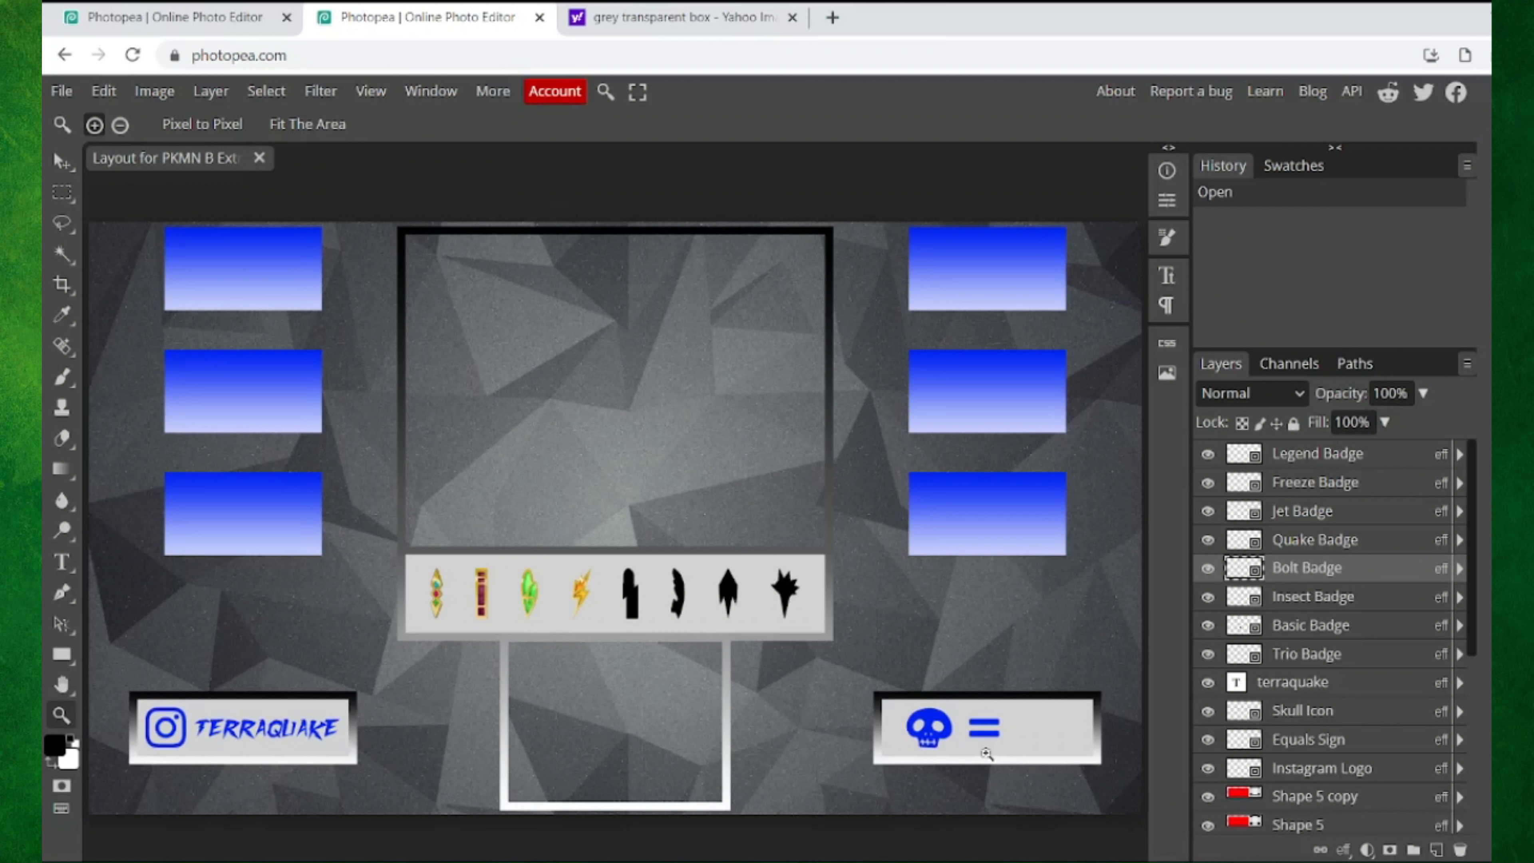
Step: Give the box inside the project's lower-right frame a light grey Color Overlay, hex dedede
key(ctrl+shift+Tab)
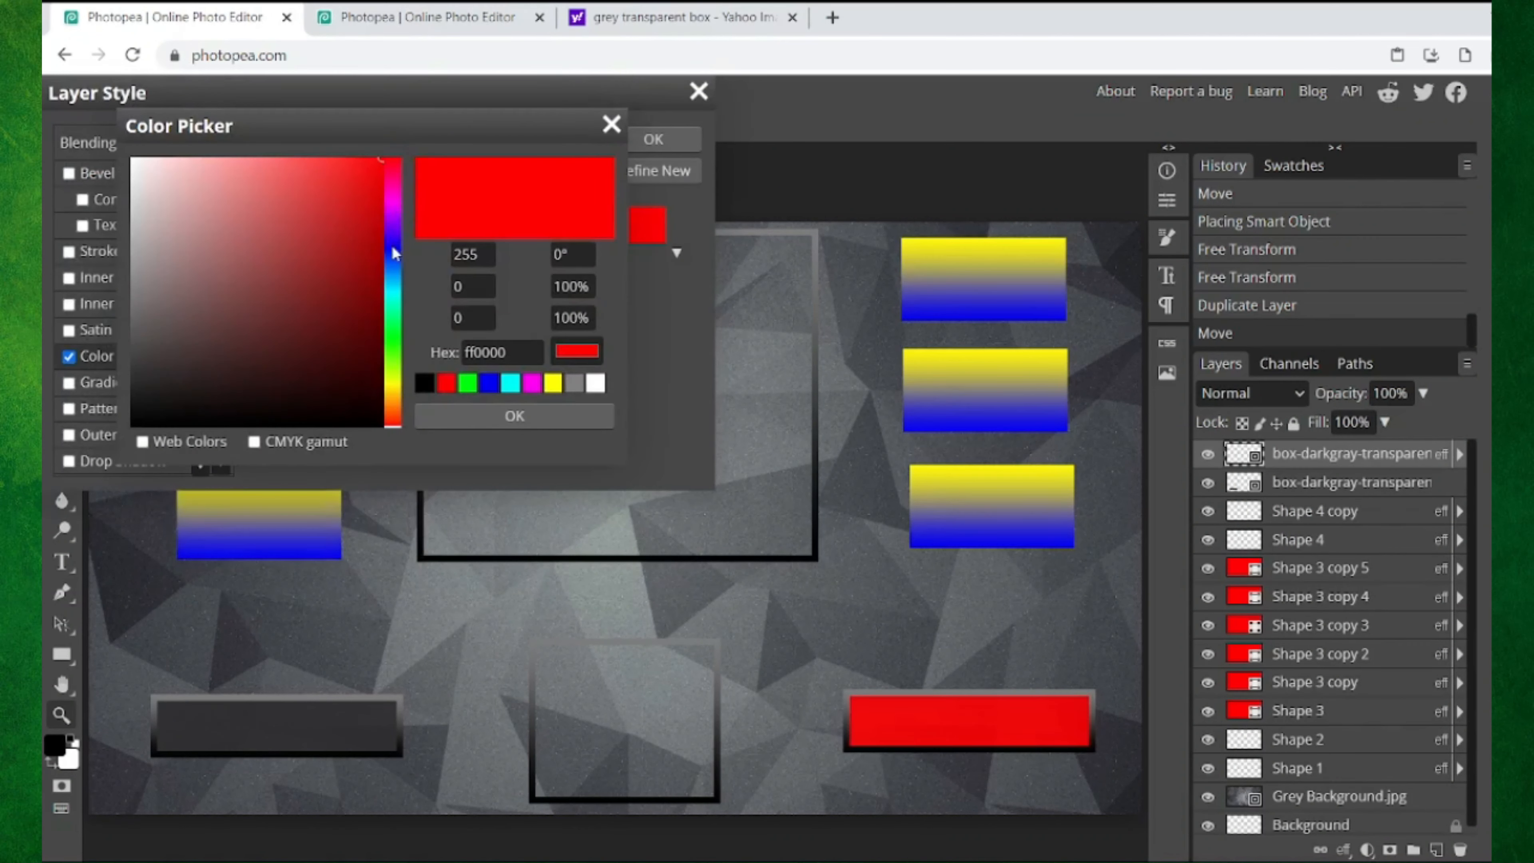
drag(242, 259, 73, 101)
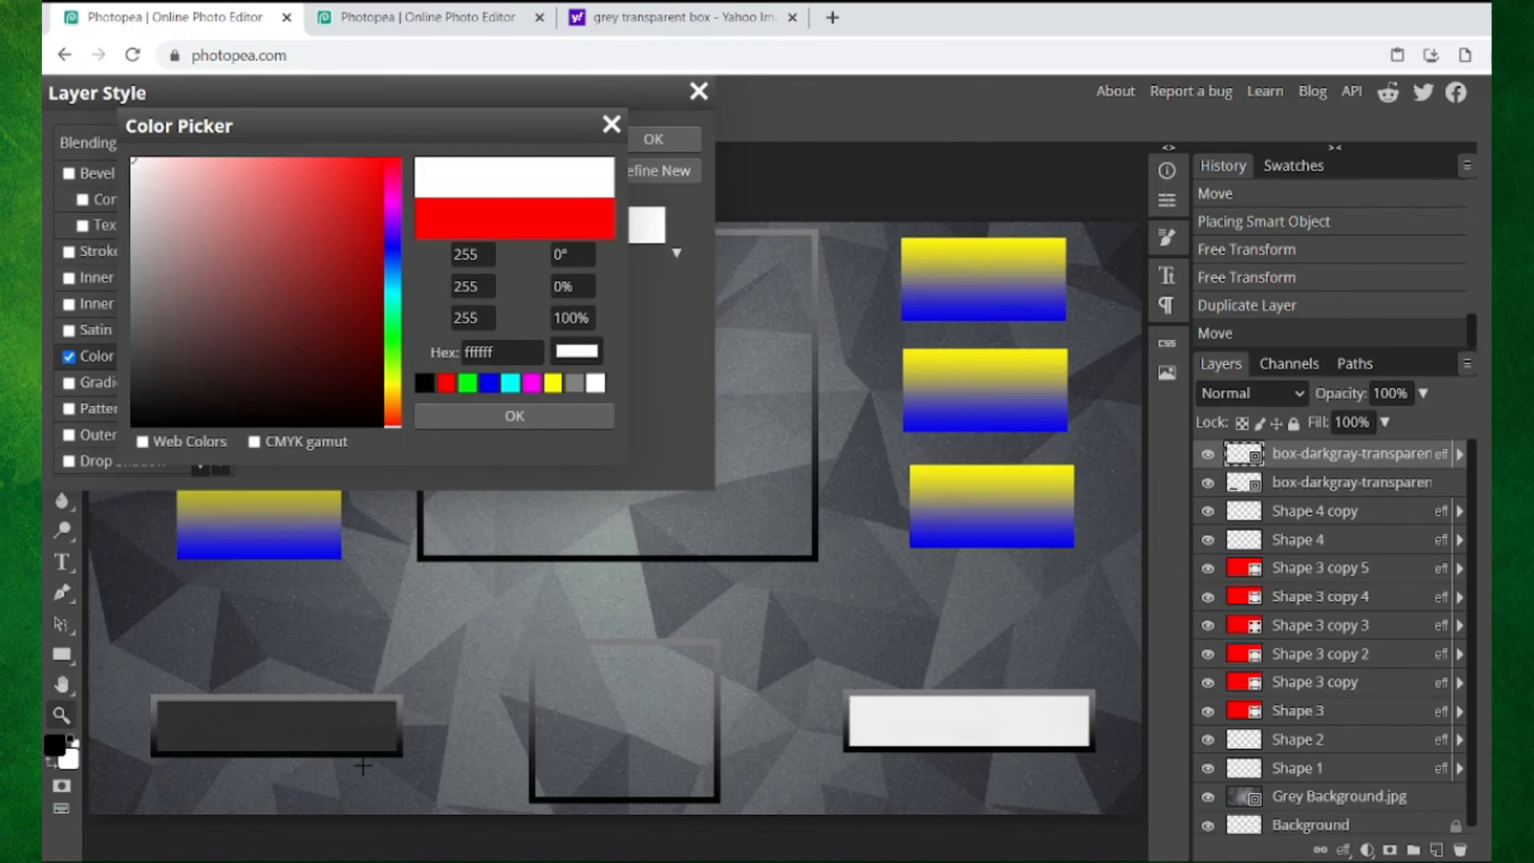
mouse_move(133, 179)
mouse_down()
mouse_move(108, 199)
mouse_move(109, 181)
mouse_move(99, 206)
mouse_move(97, 189)
mouse_up()
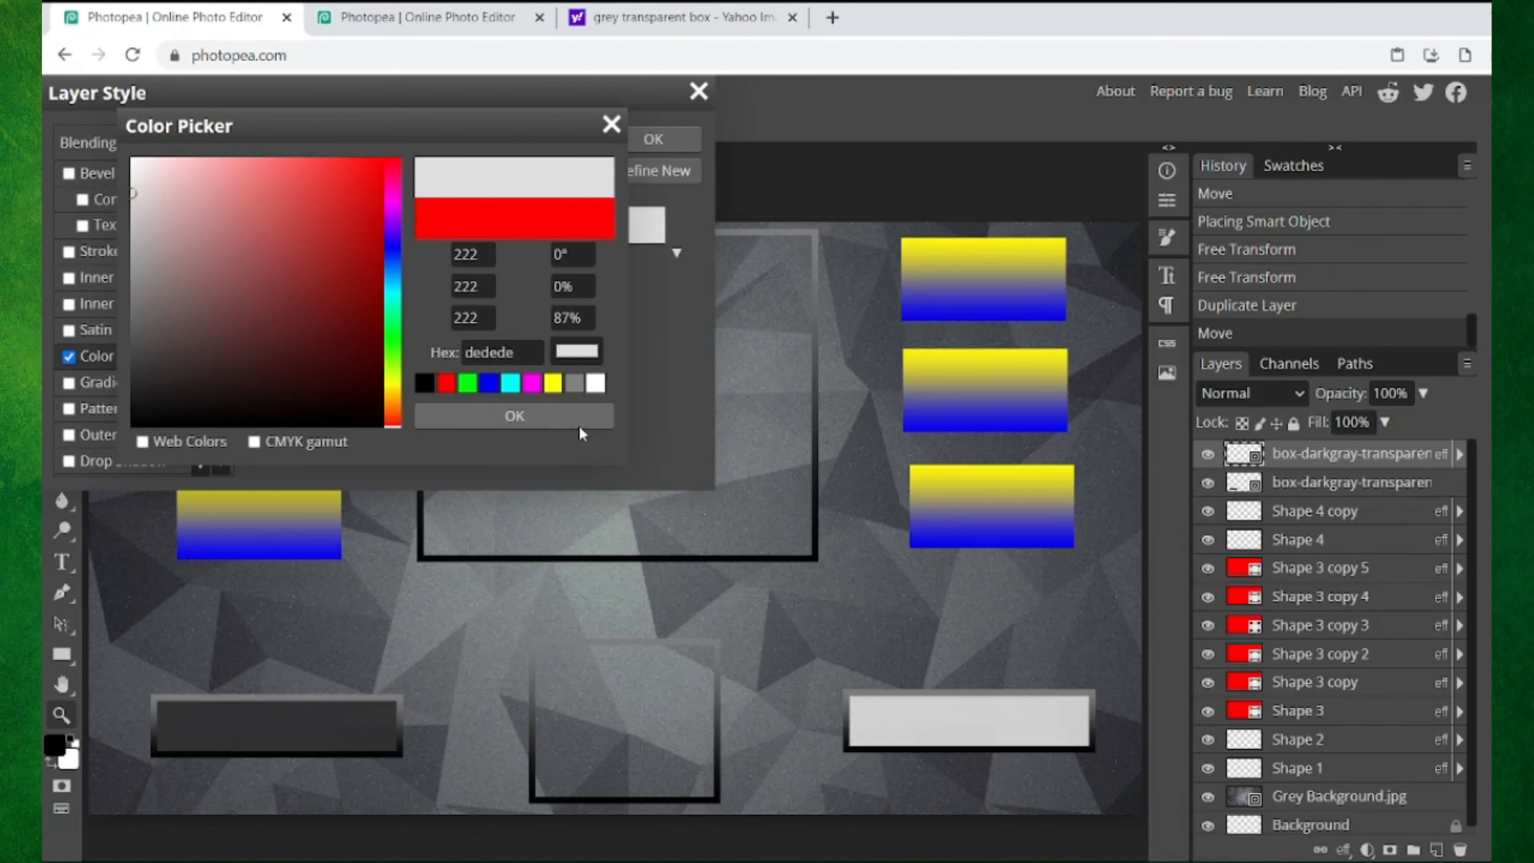
click(514, 416)
click(644, 142)
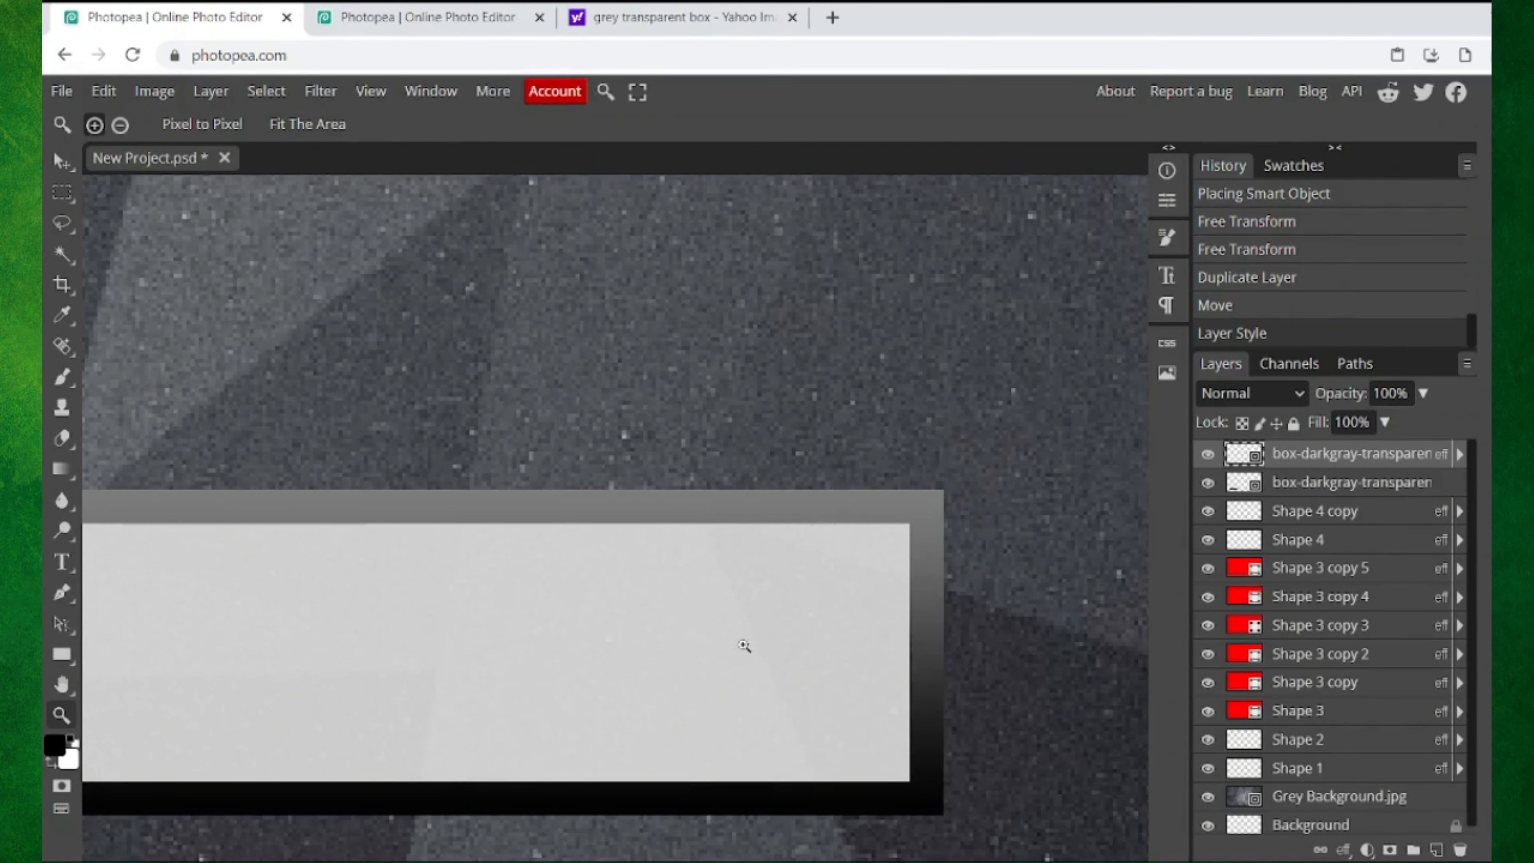
Step: Copy the layer style of the box in the lower-right frame onto the dark grey box in the lower-left frame
click(305, 125)
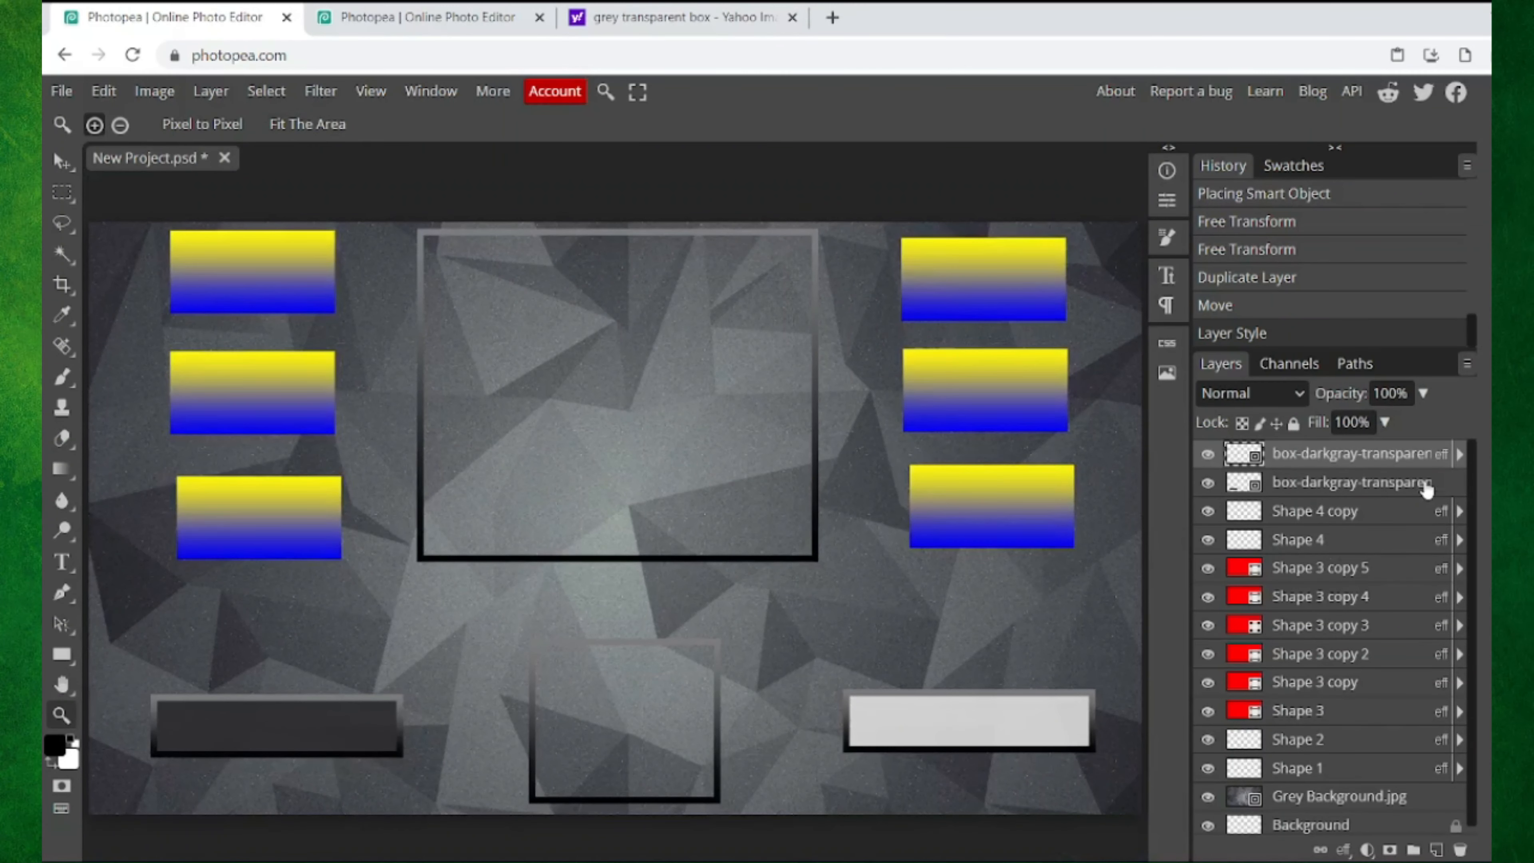
right_click(1397, 464)
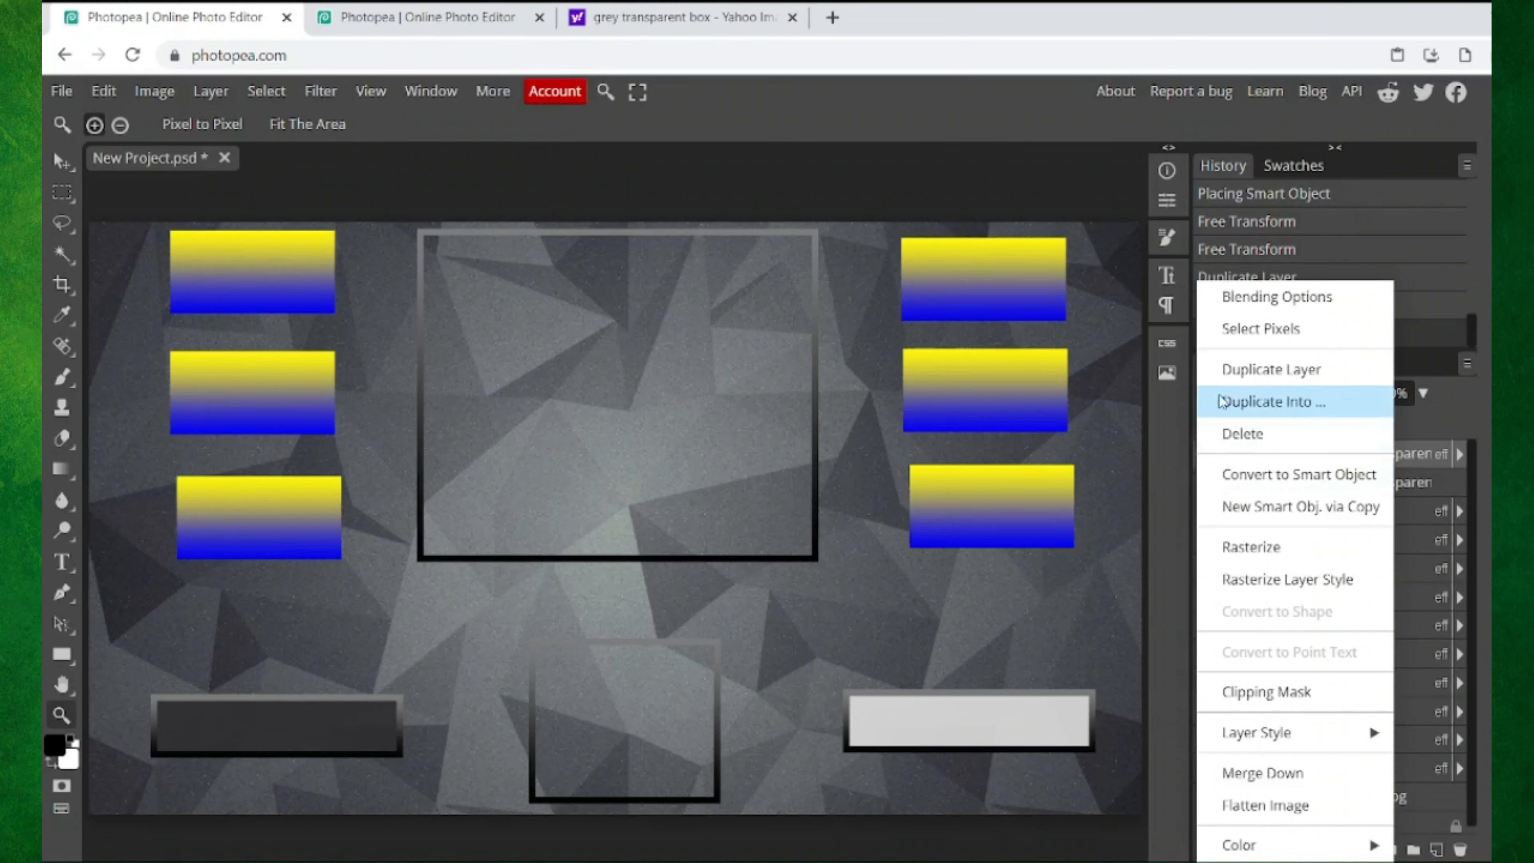
mouse_move(1297, 732)
click(1380, 764)
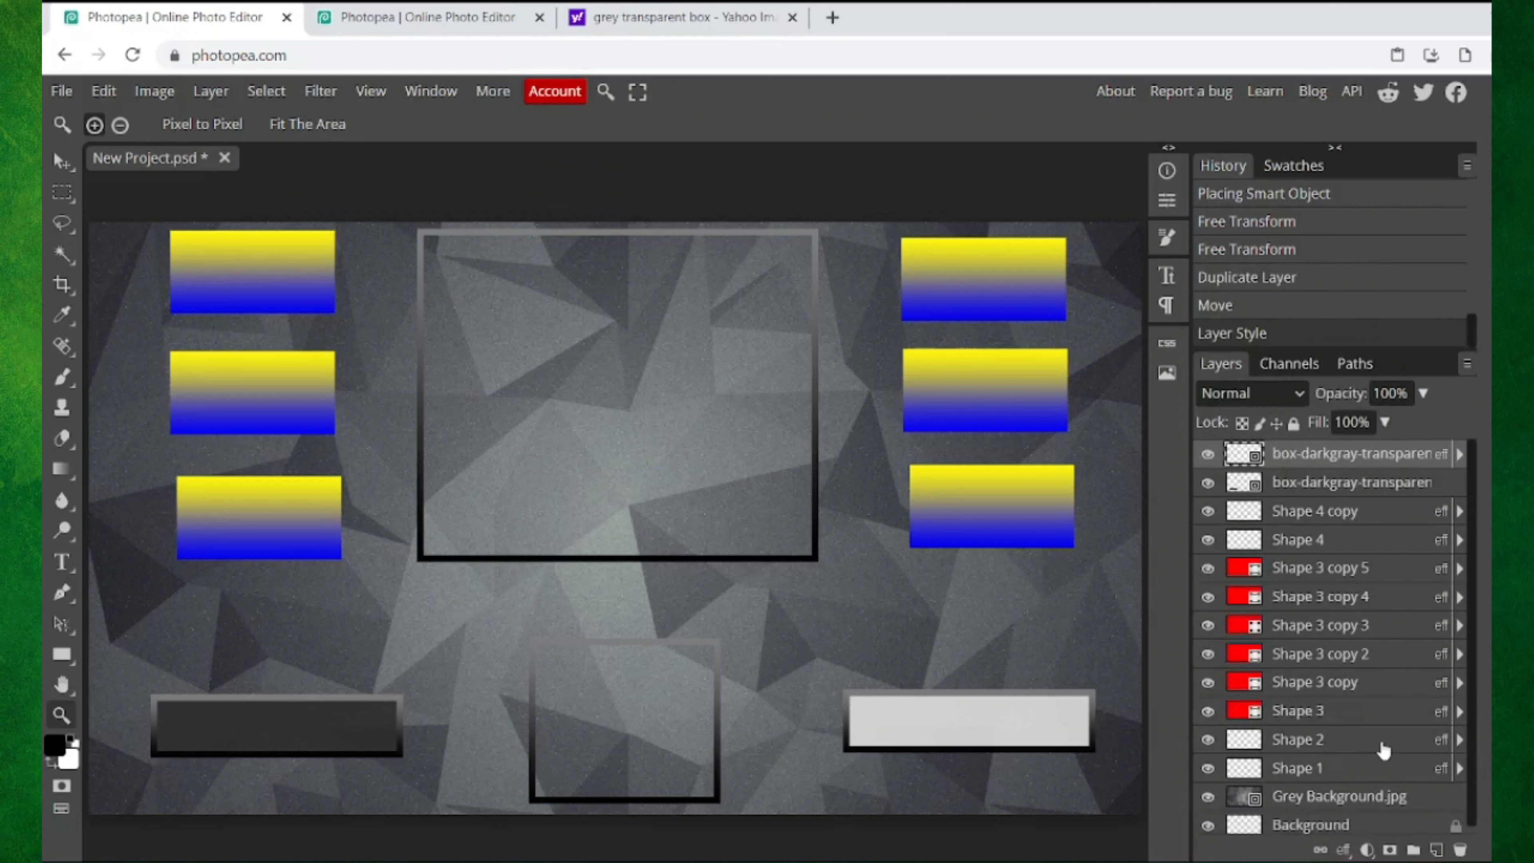
right_click(1311, 500)
mouse_move(1292, 732)
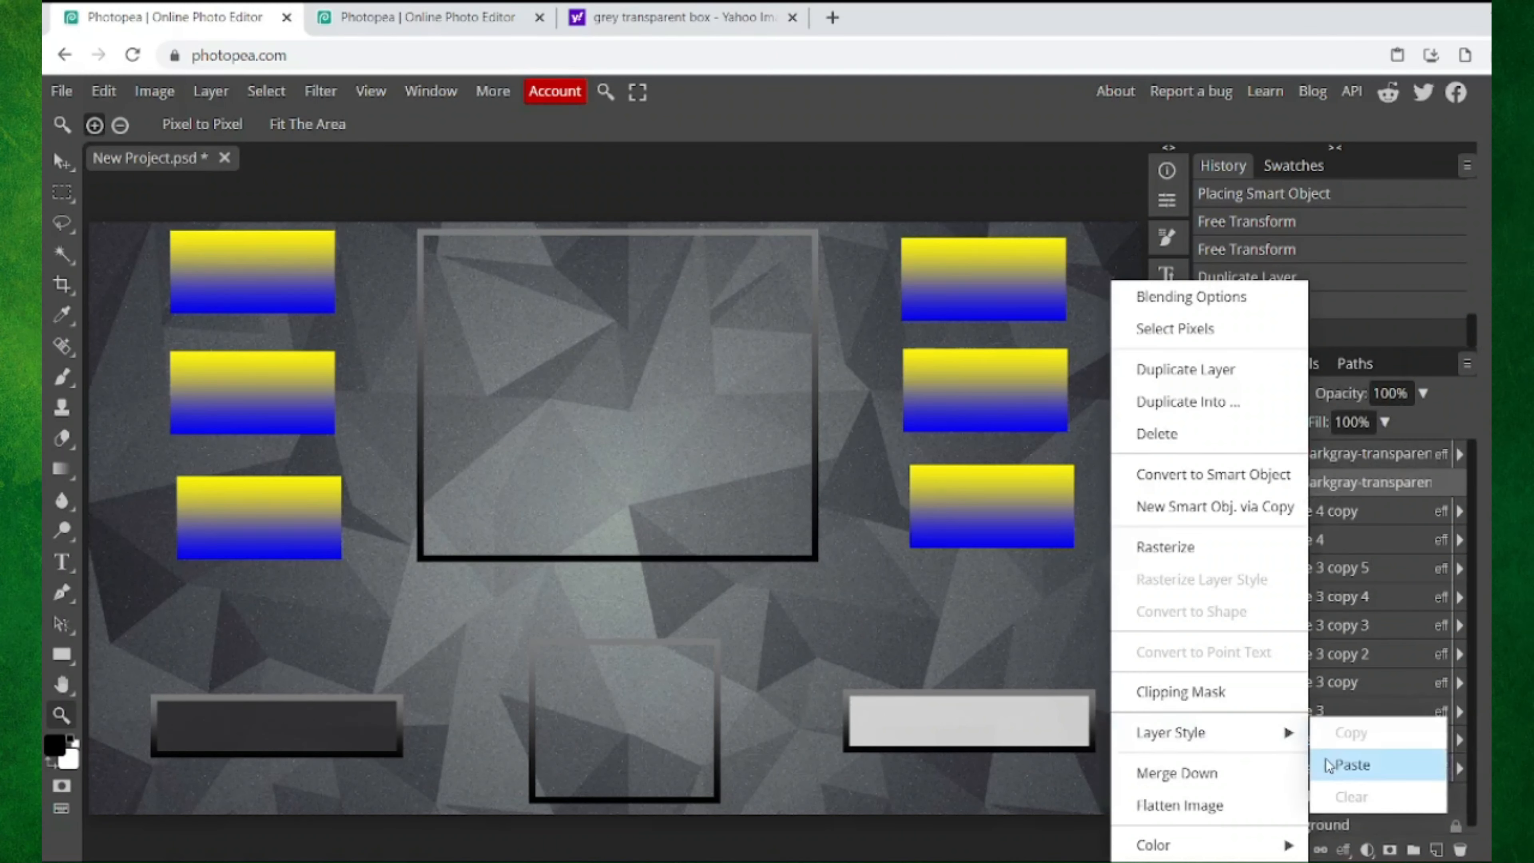
click(1325, 759)
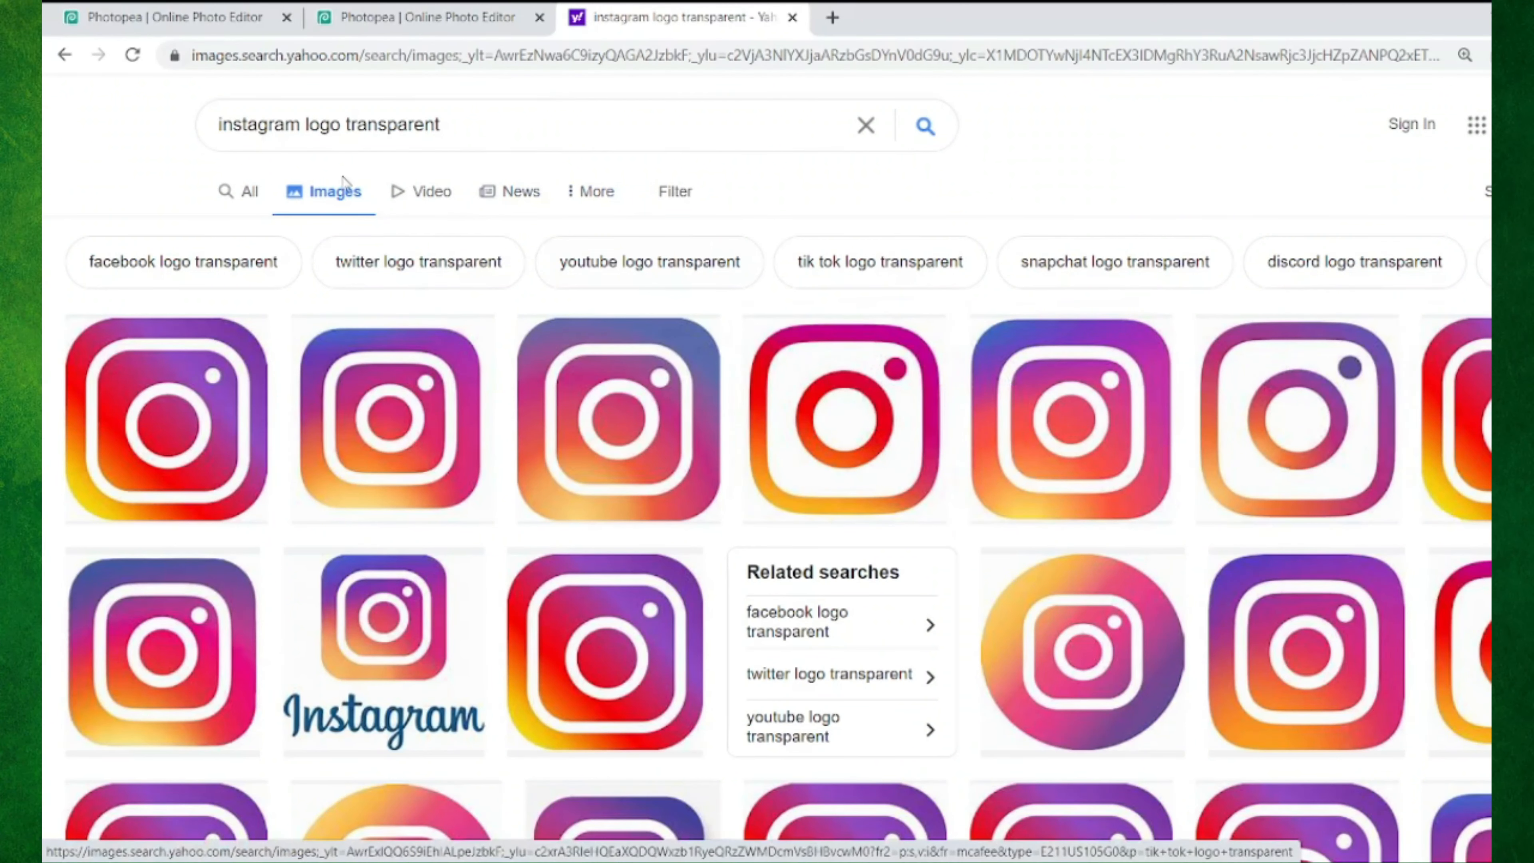
Step: Place the Instagram Logo image in the project and shrink it into the left end of the lower-left info box
click(175, 17)
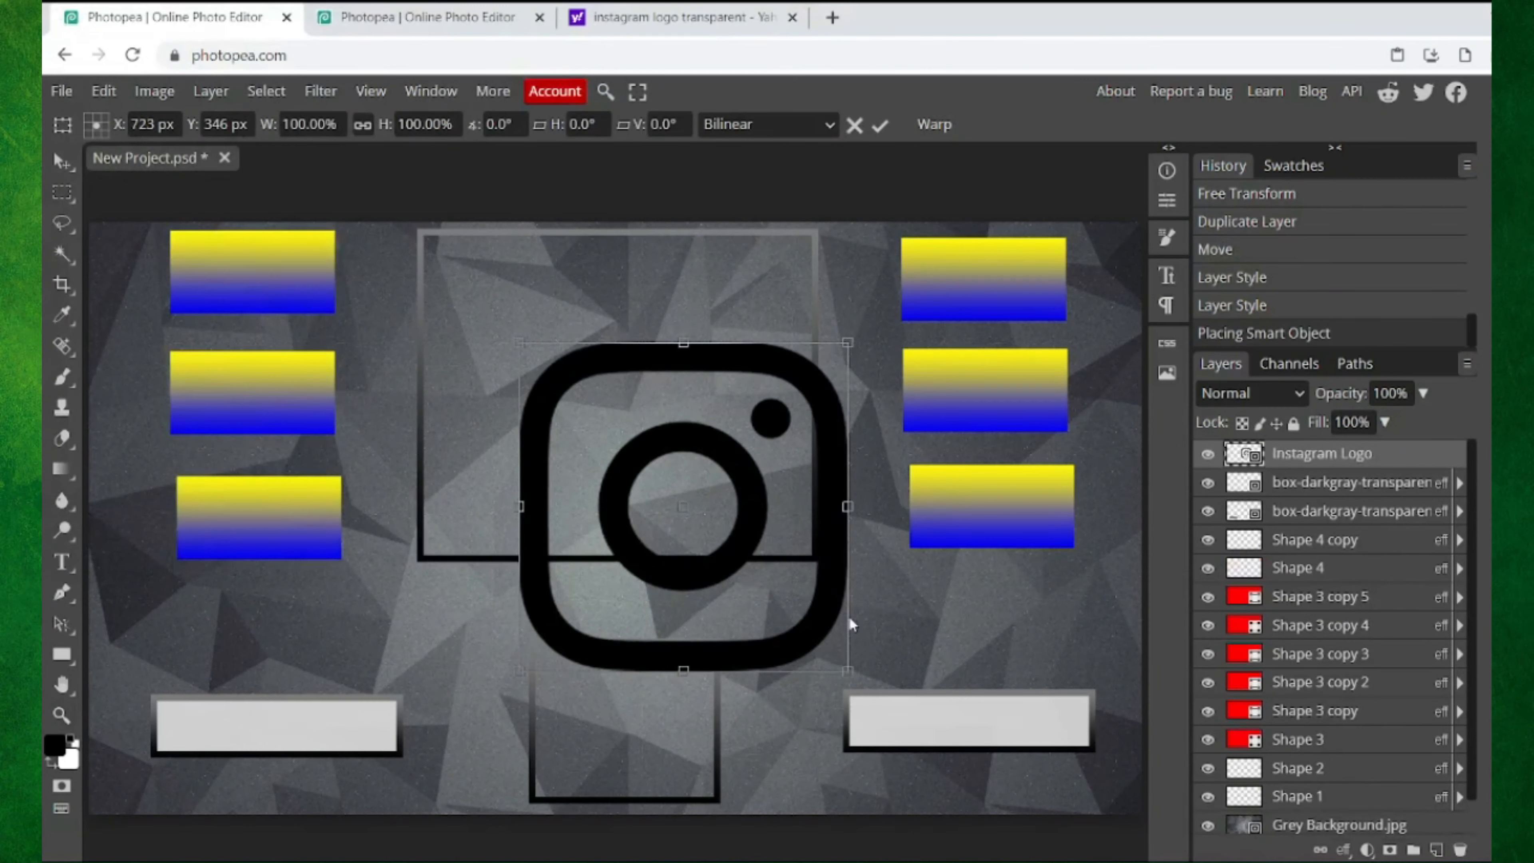
drag(850, 671, 192, 735)
key(Return)
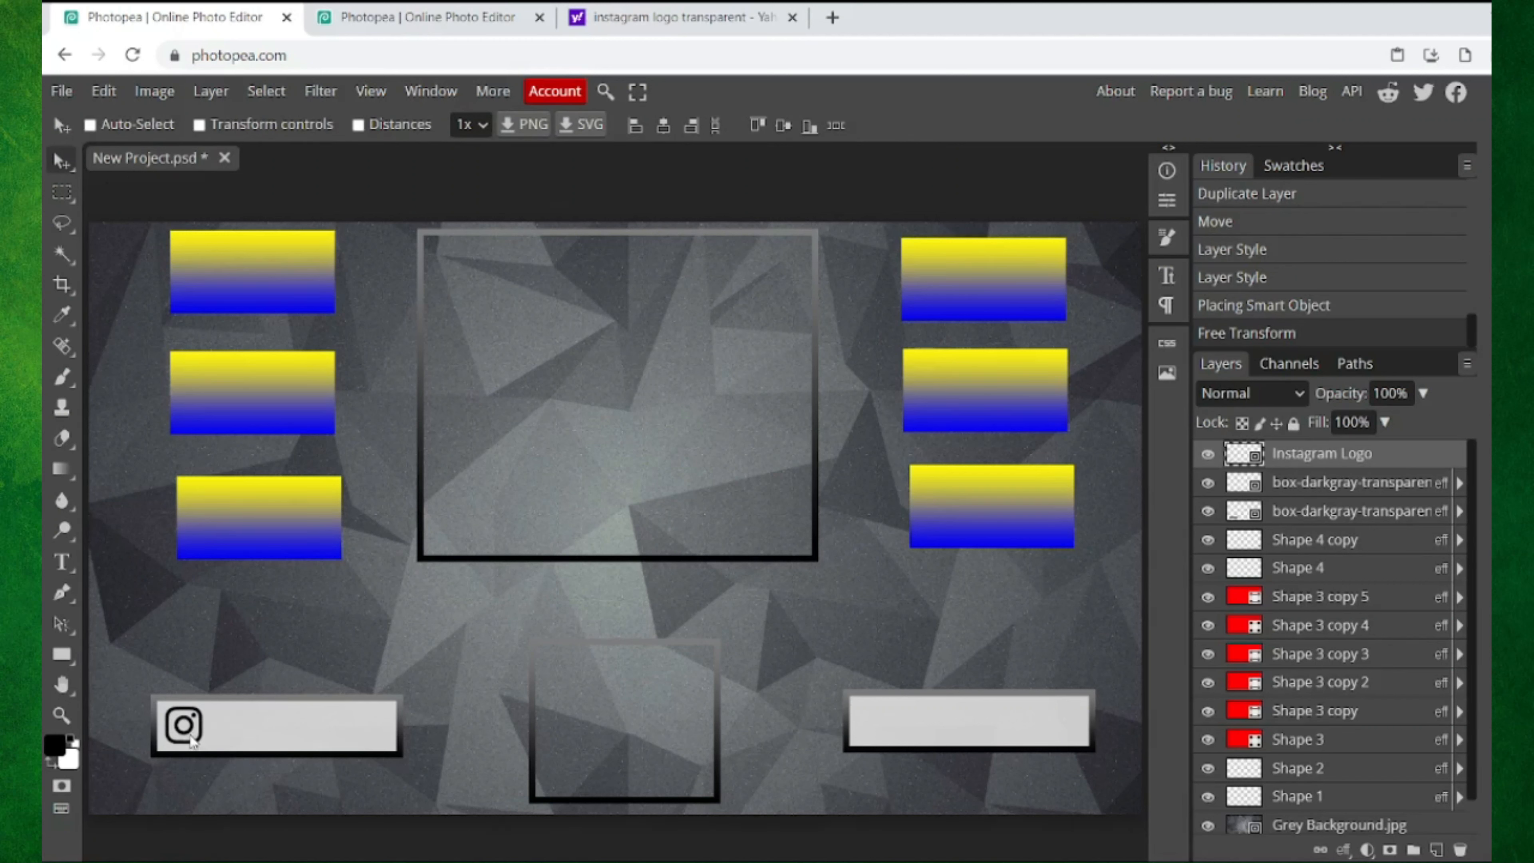
Step: Give the Instagram logo in the lower-left info box a blue Color Overlay, hex 1400ff
double_click(1456, 459)
click(132, 351)
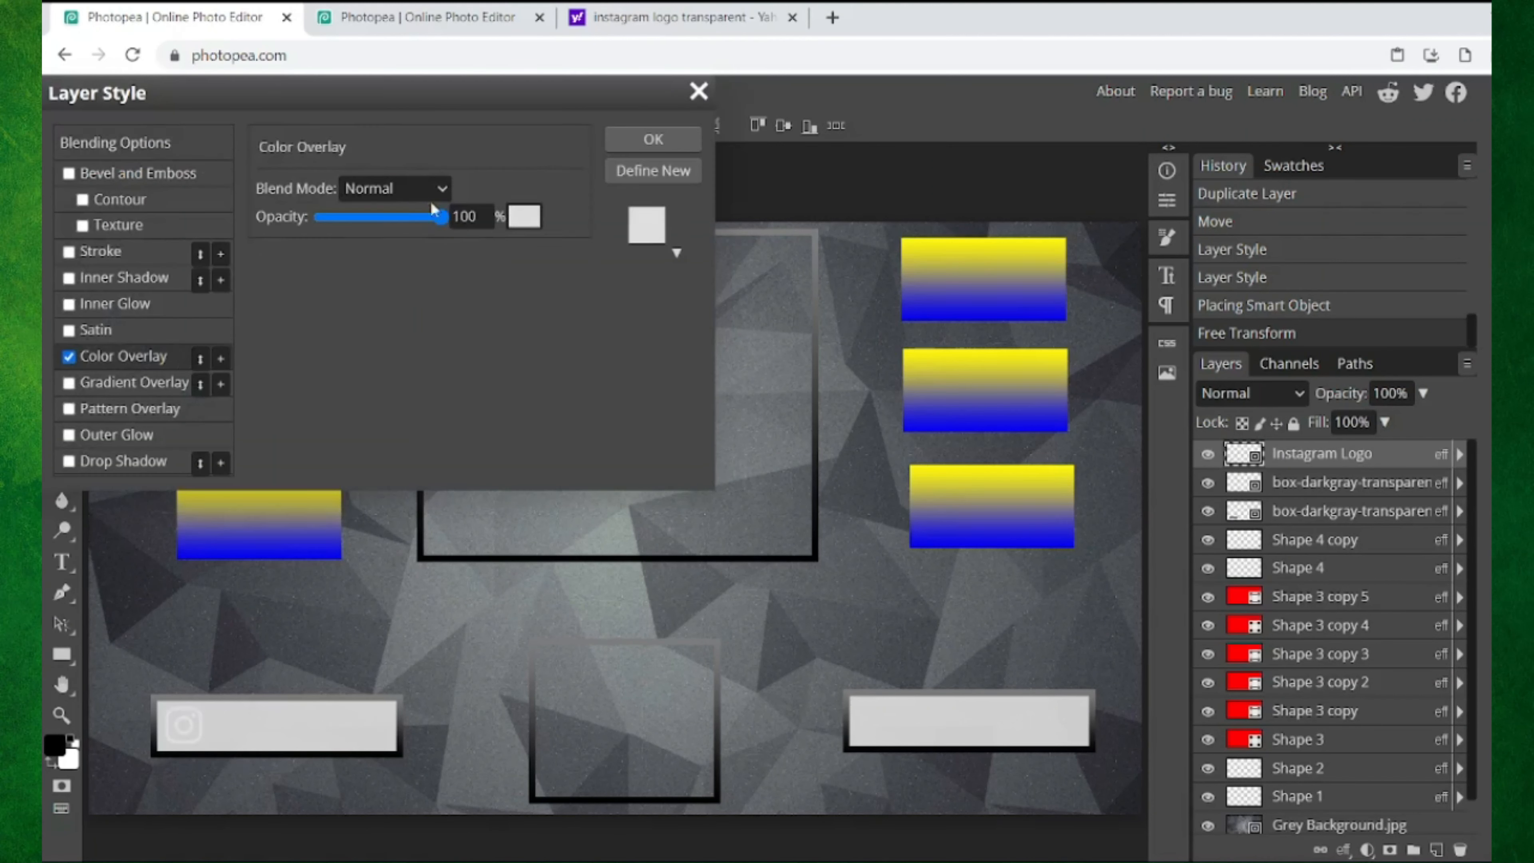
click(514, 224)
drag(424, 249, 351, 101)
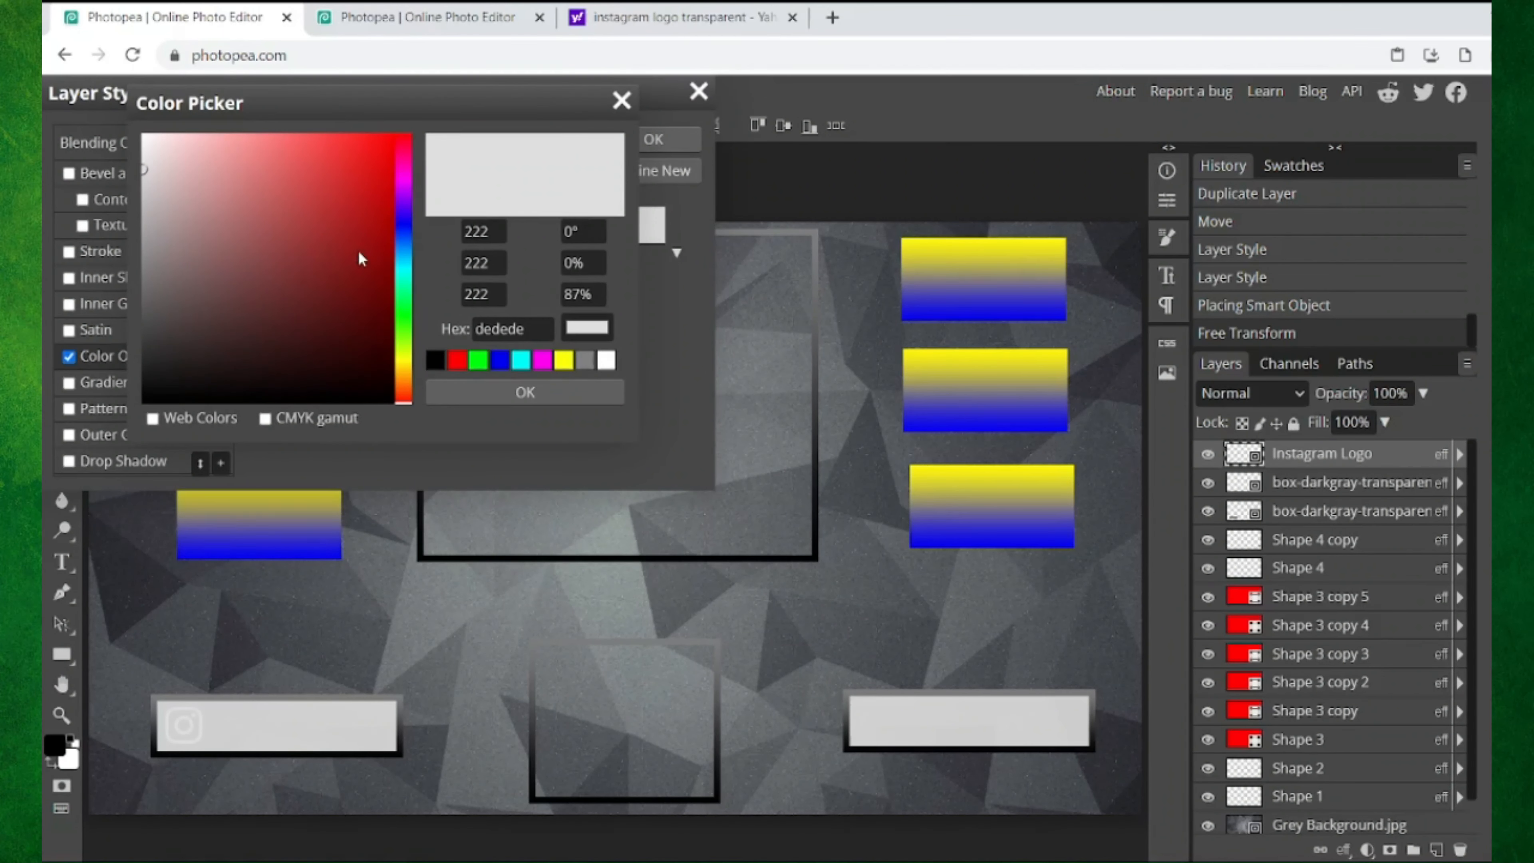
click(405, 272)
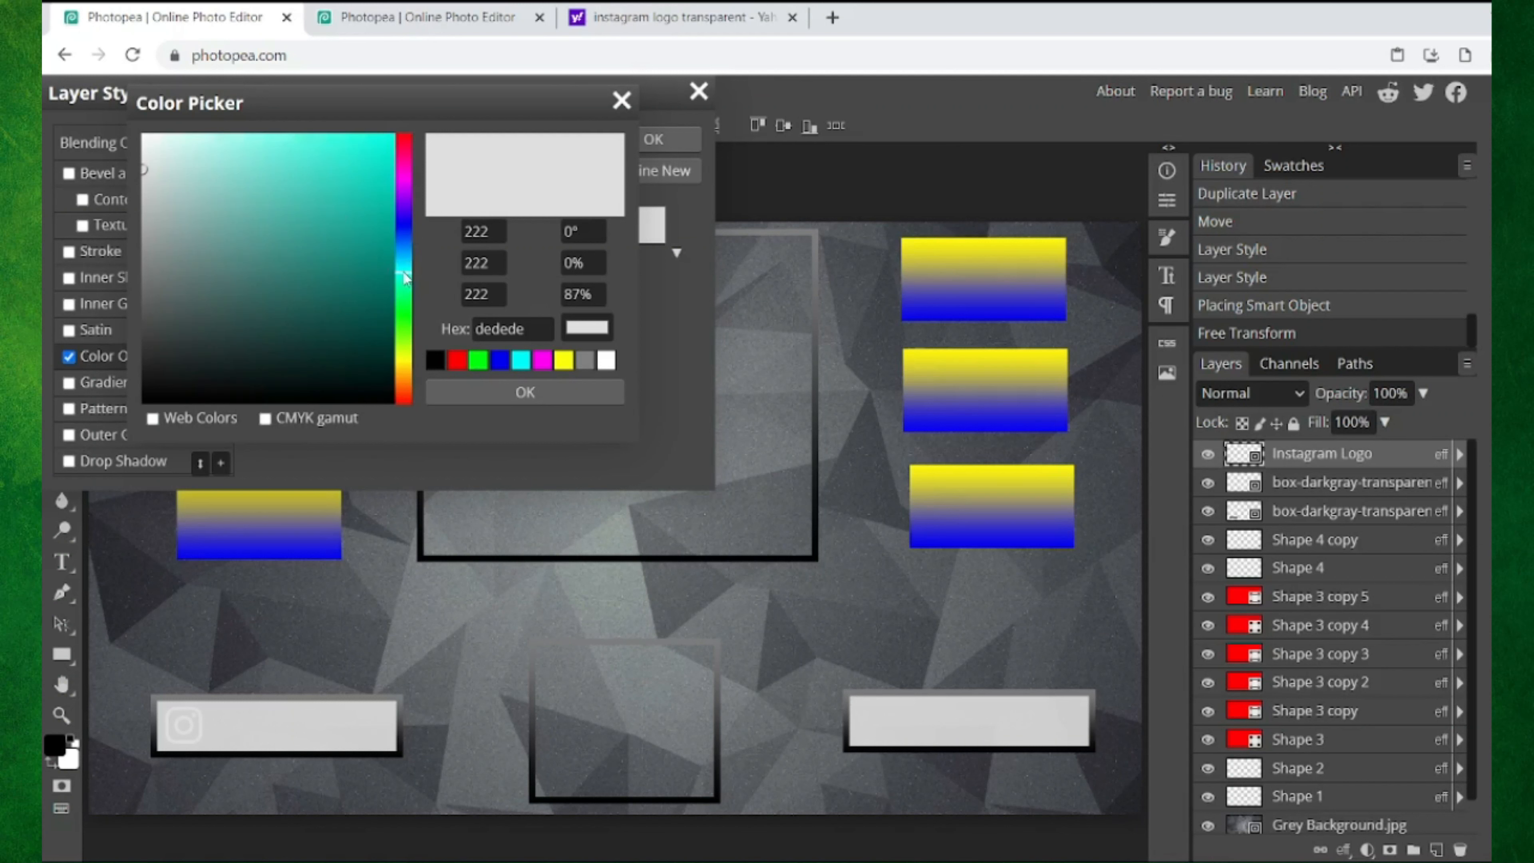
drag(374, 157, 393, 121)
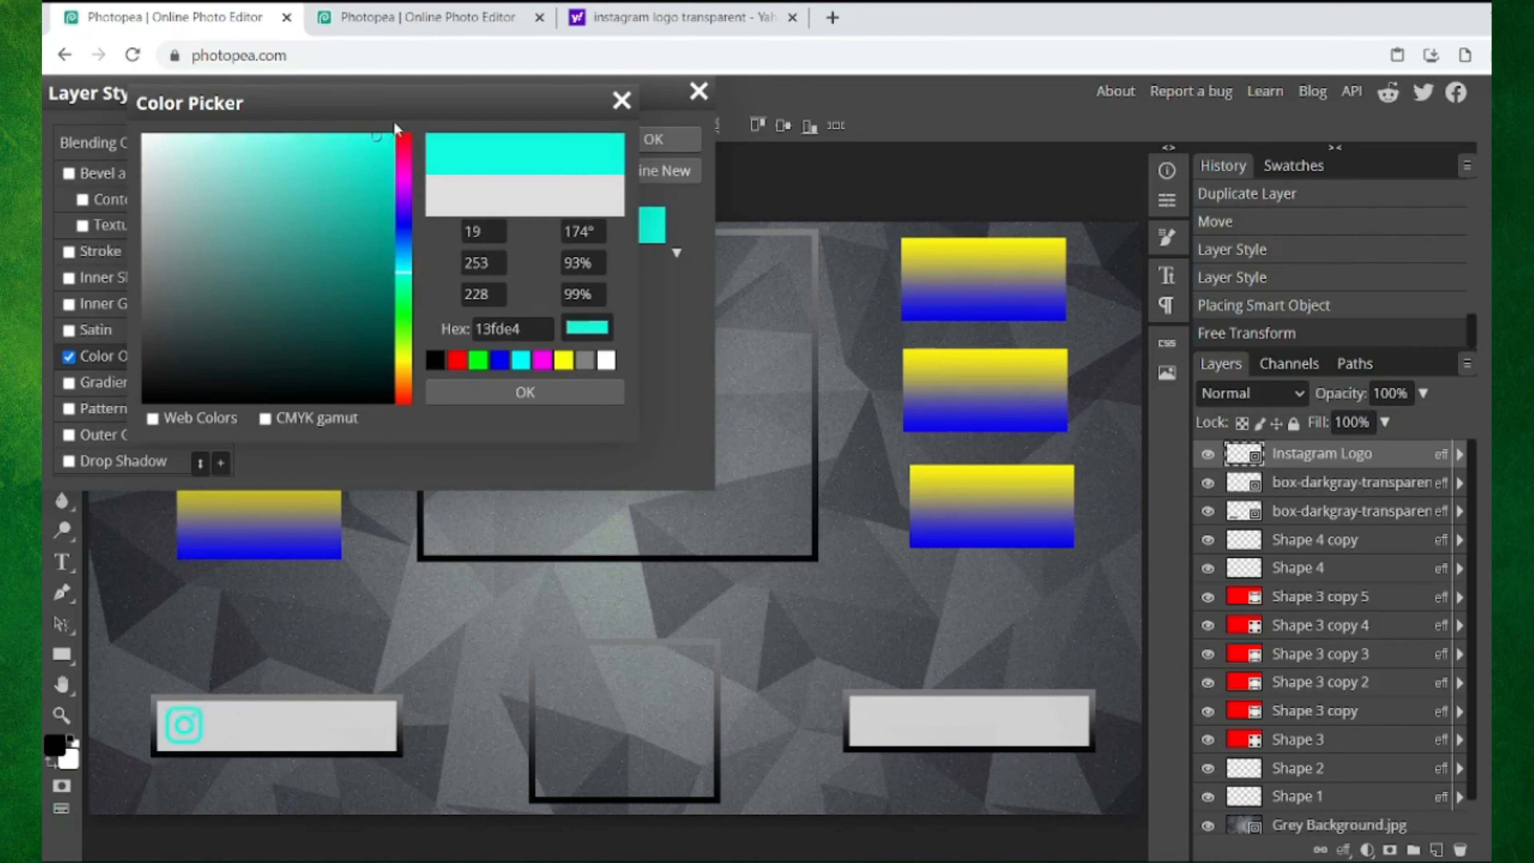
click(404, 226)
drag(403, 225, 405, 222)
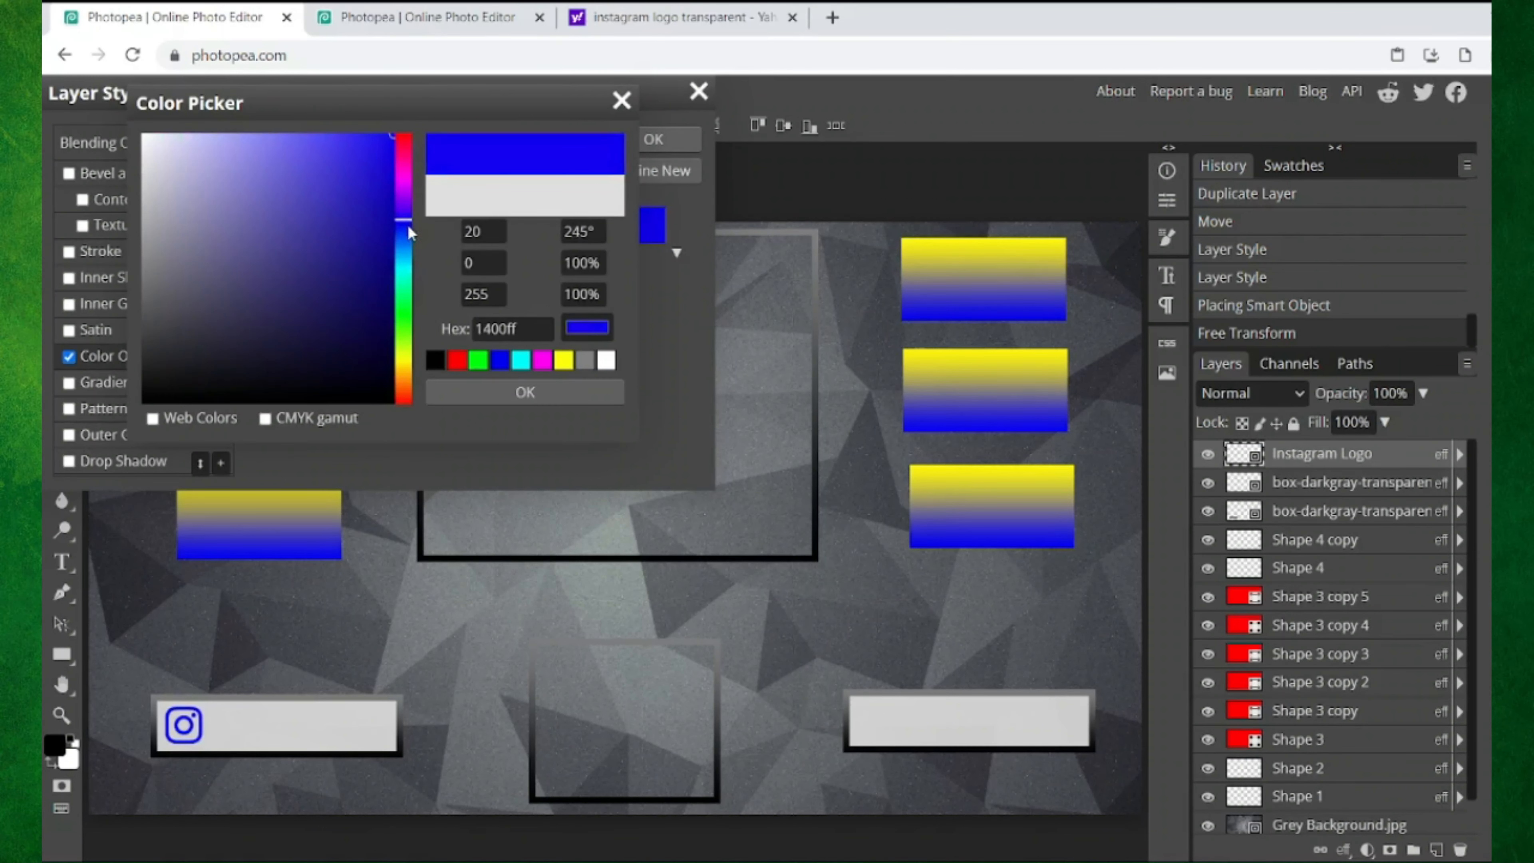
click(513, 396)
click(653, 141)
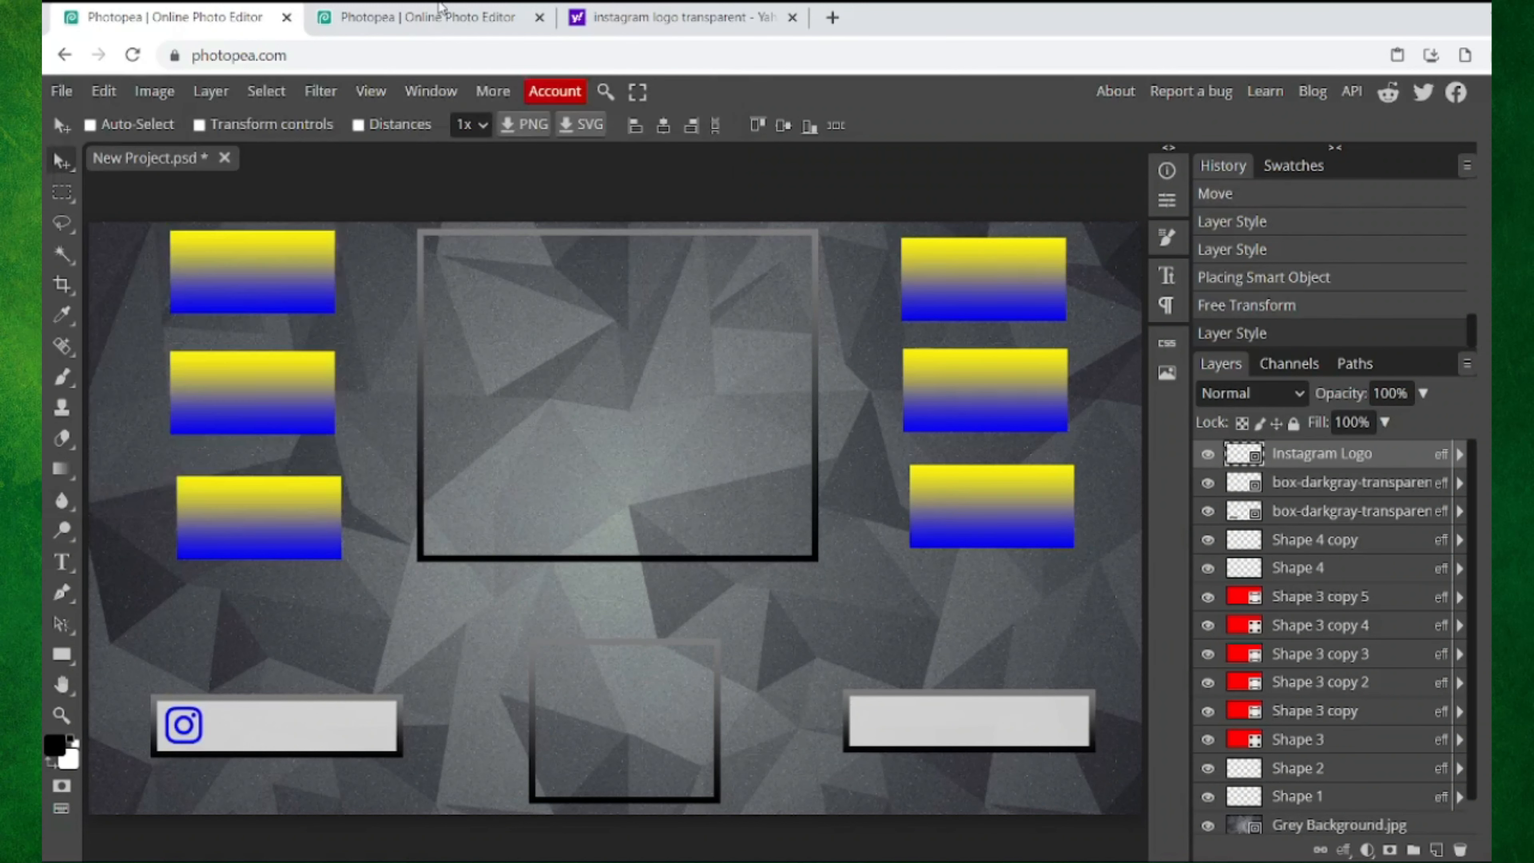
Step: Add the text "TERRAQUAKE" in the Fighting Spirit font at 24 px, just above the lower-left info box
click(459, 18)
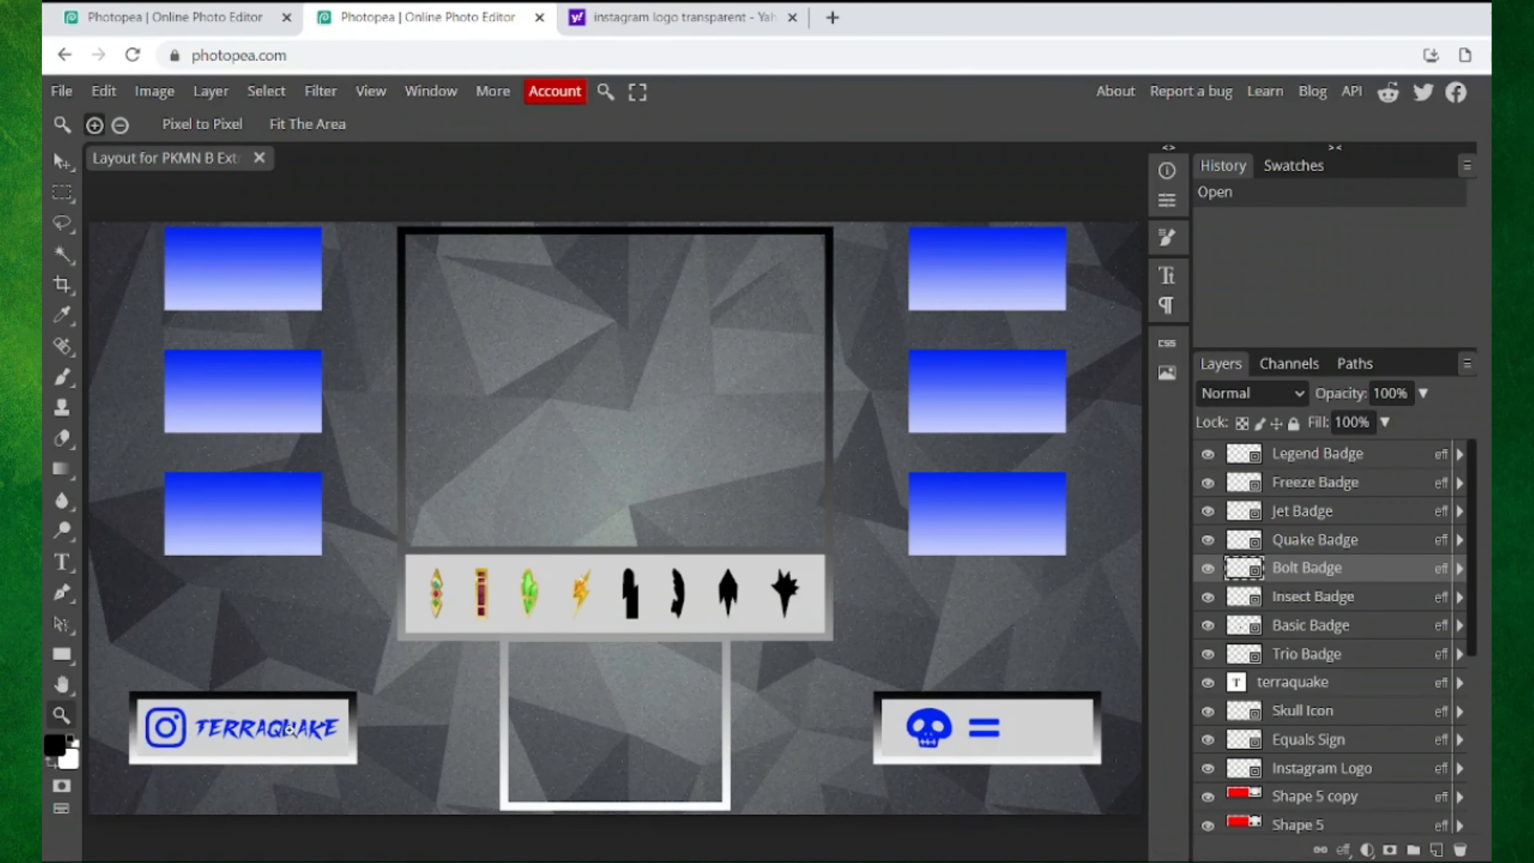
click(145, 18)
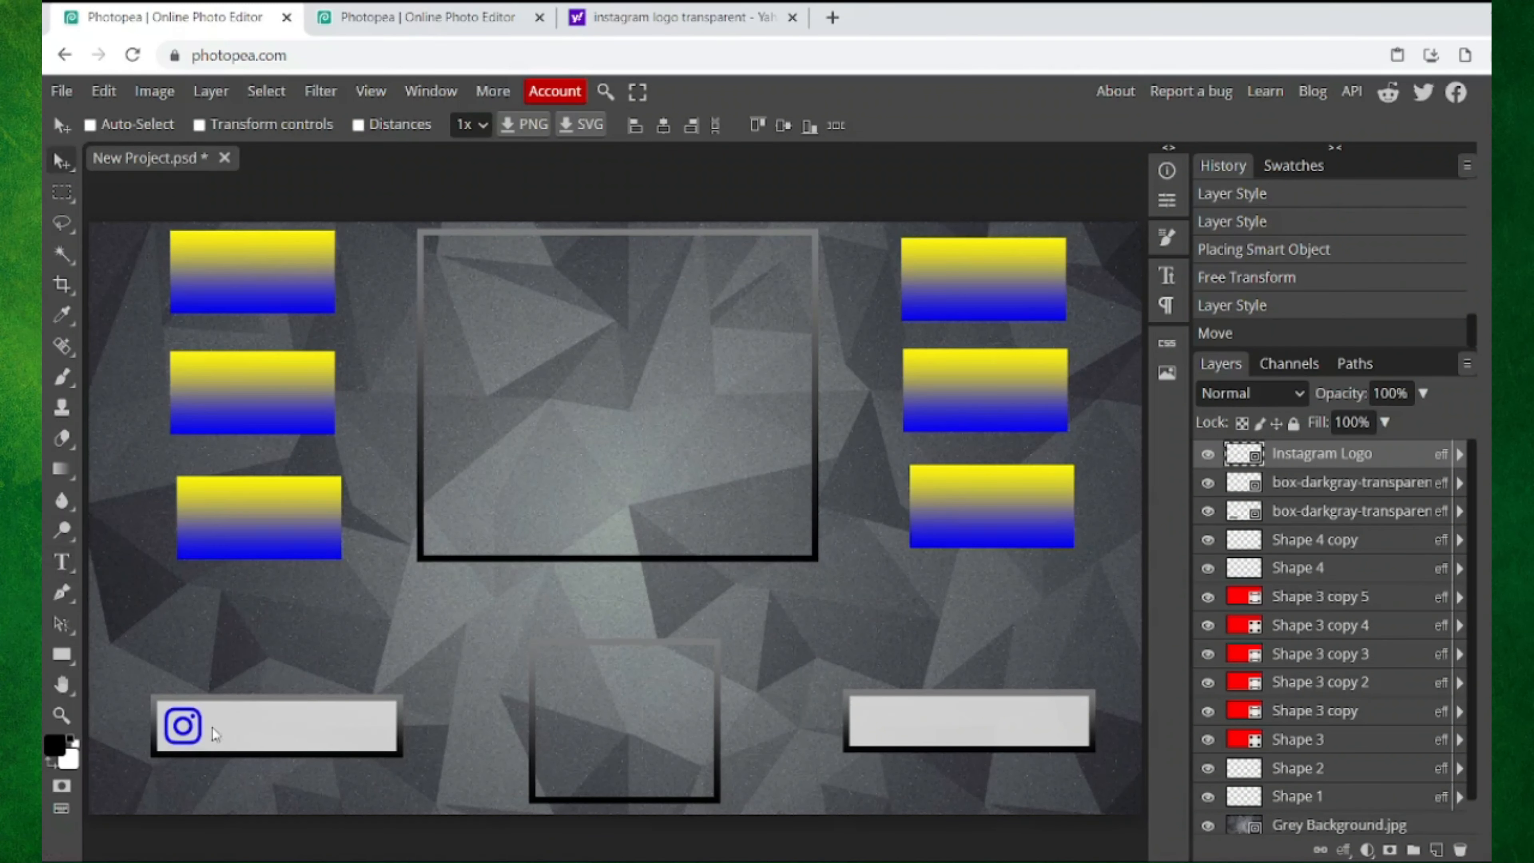
click(60, 562)
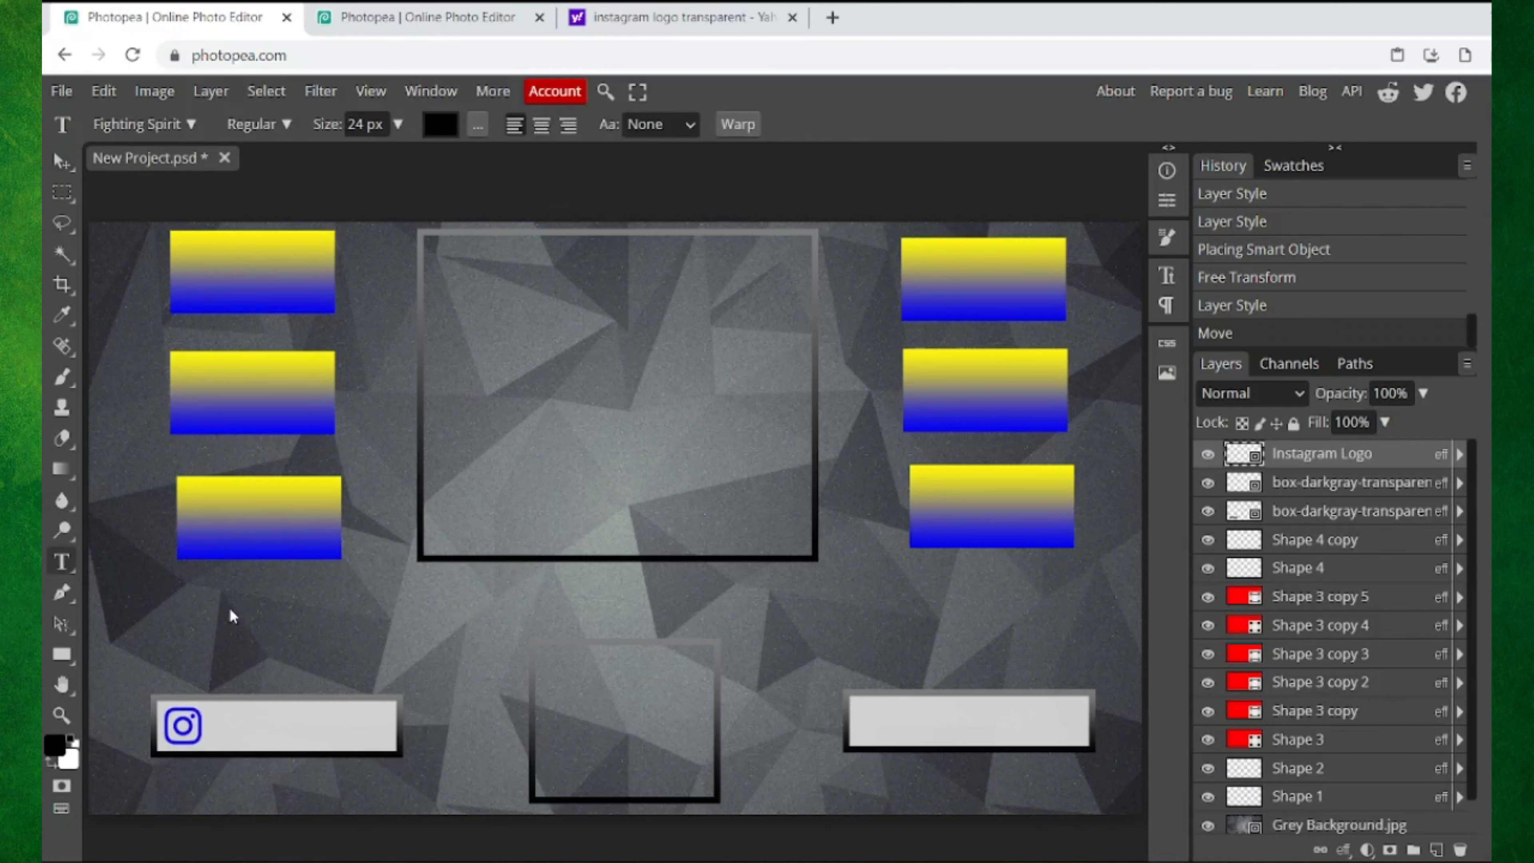
click(240, 634)
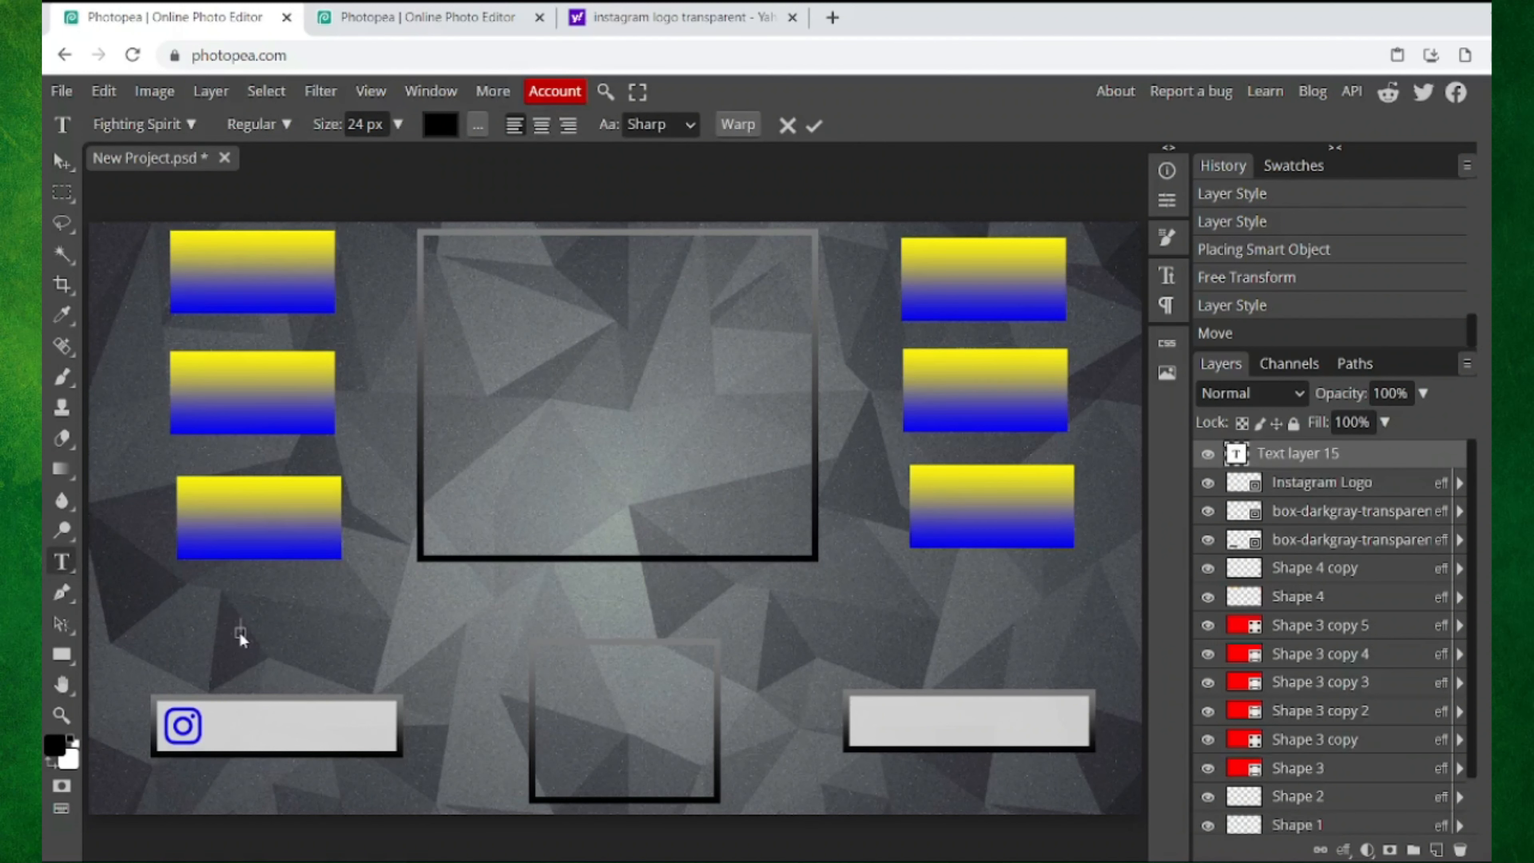
text(TERRAQUAKE)
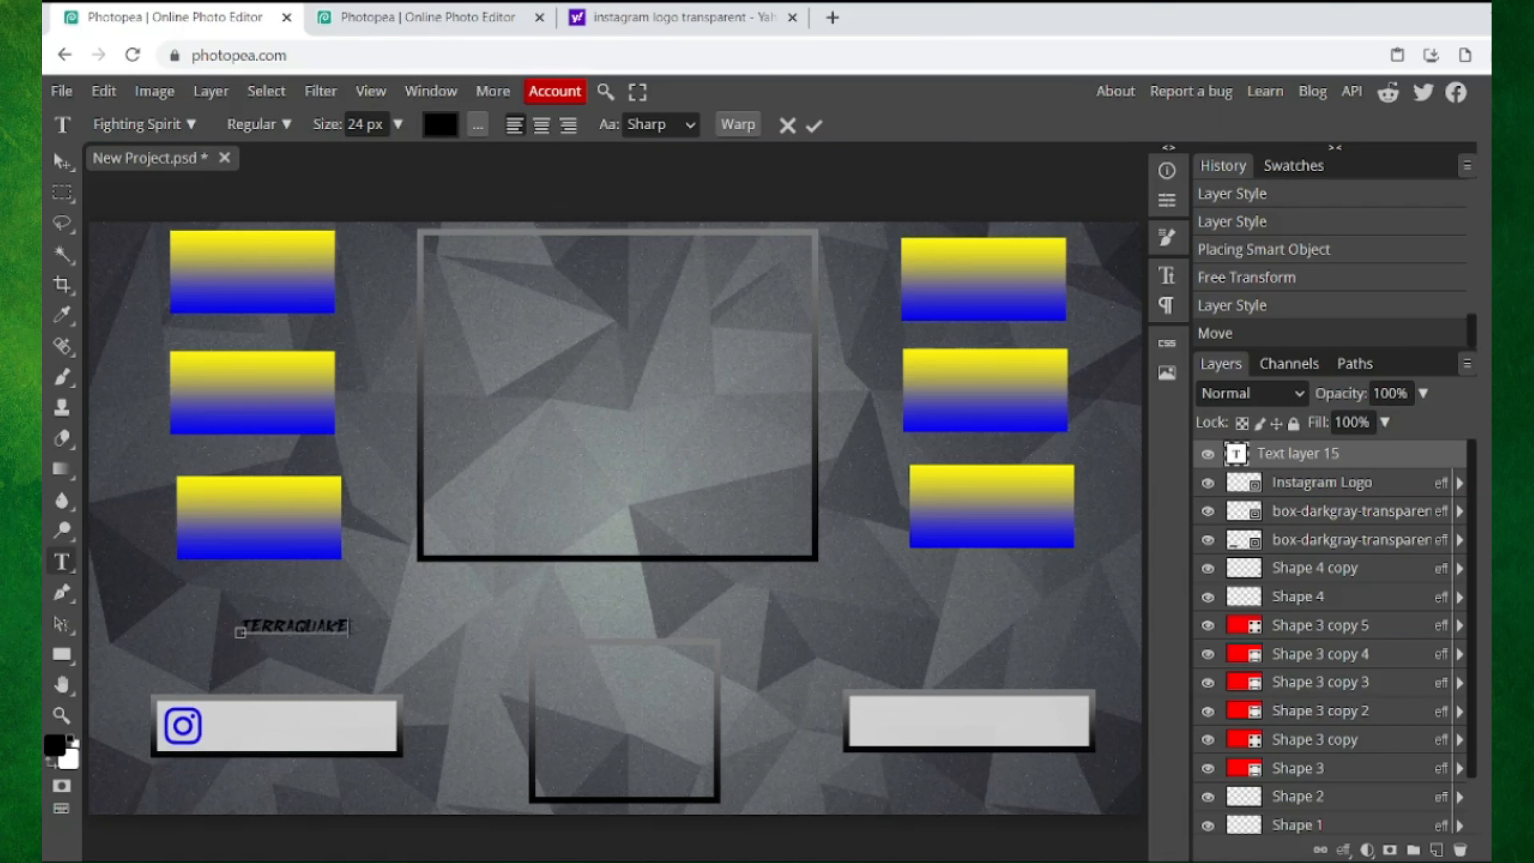
Step: Browse the available fonts for the TERRAQUAKE text, from the loaded custom fonts back to the start of the list
drag(348, 627, 230, 633)
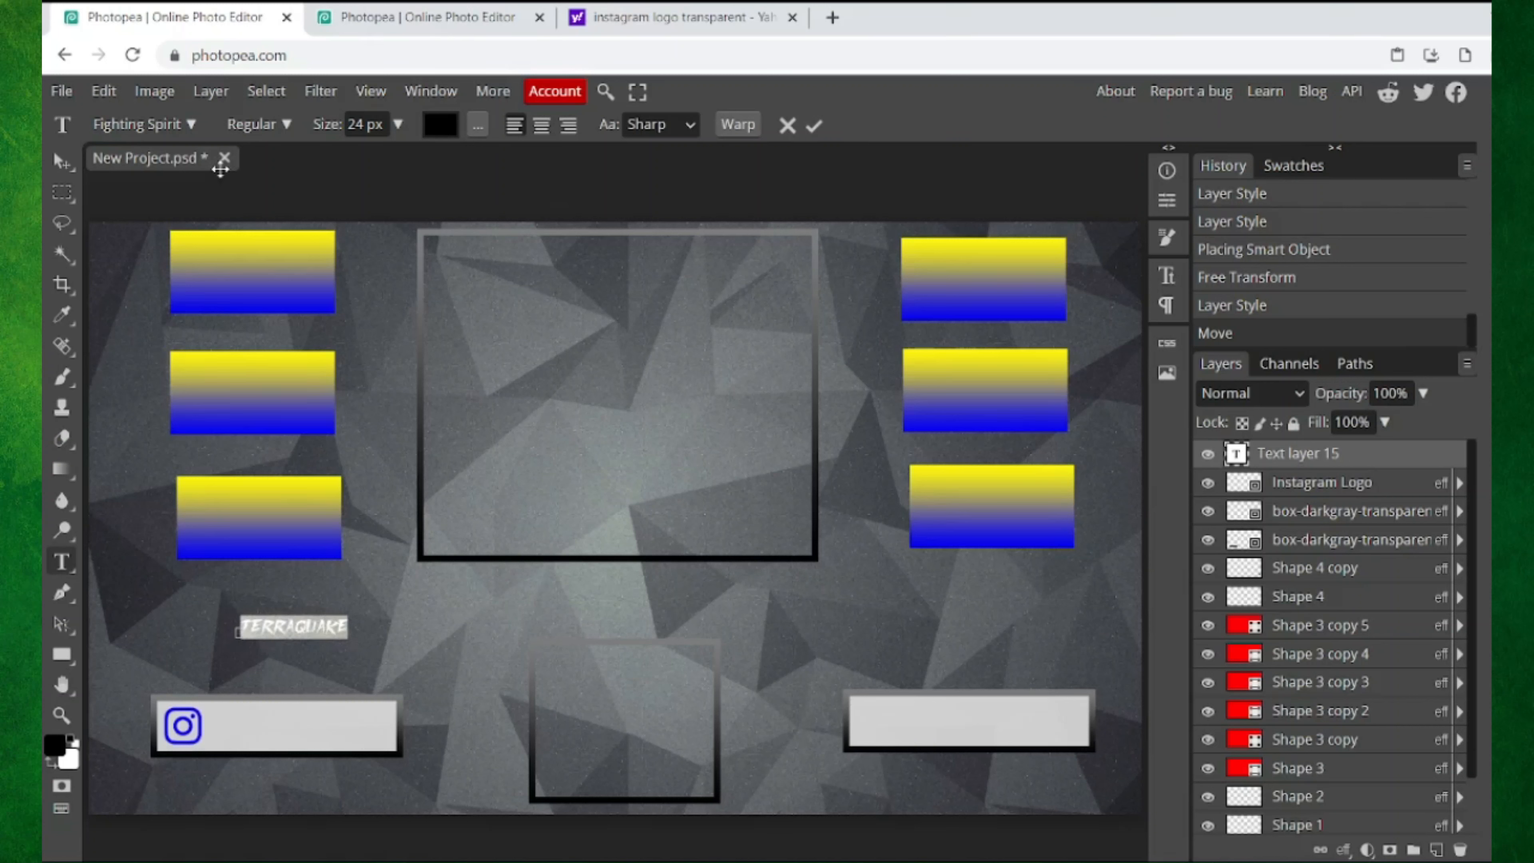
click(189, 125)
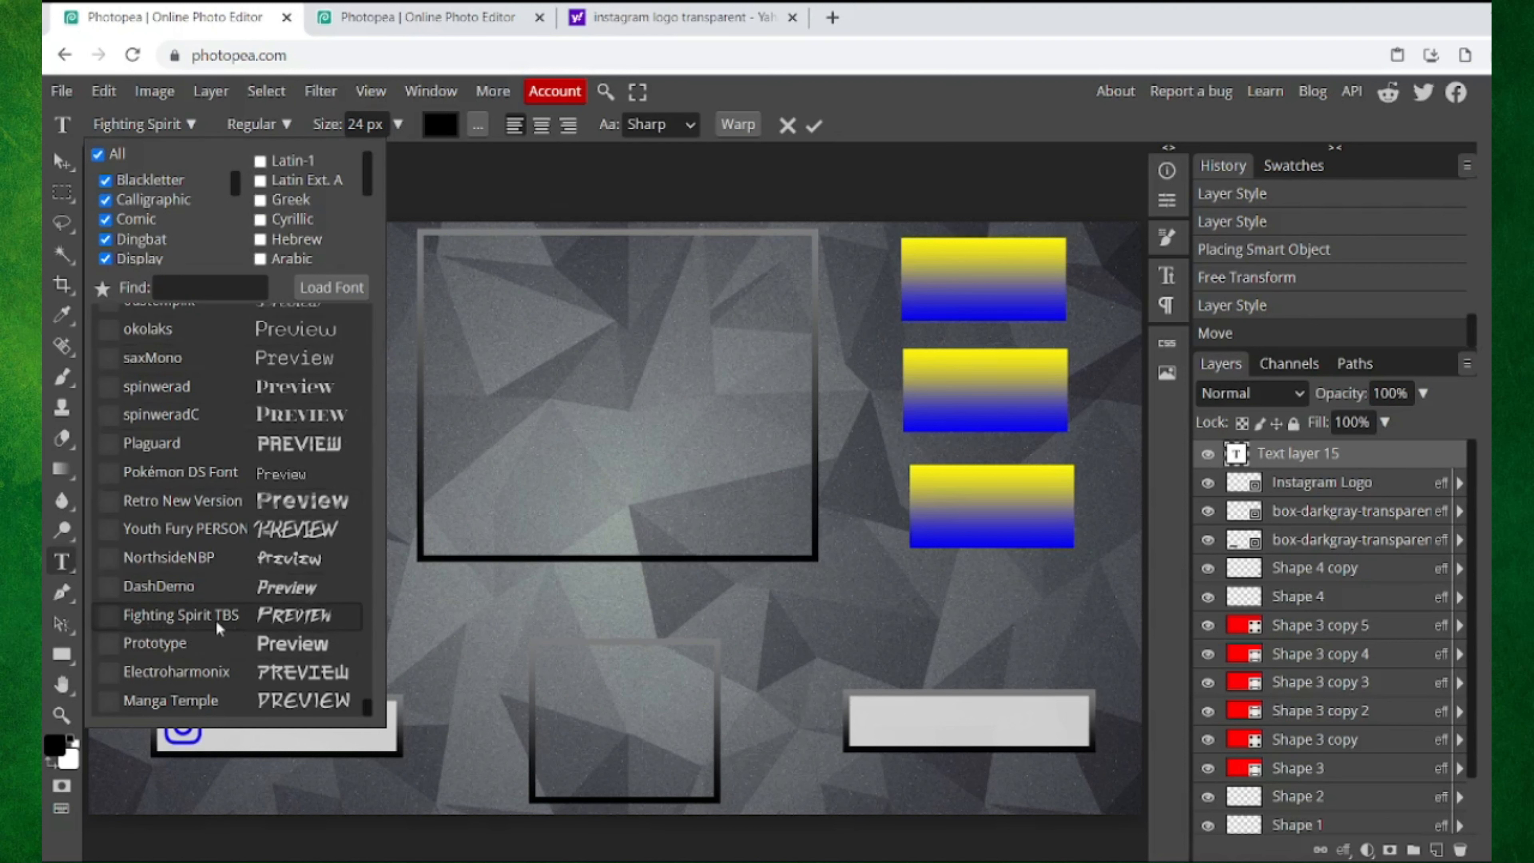
drag(369, 703, 375, 273)
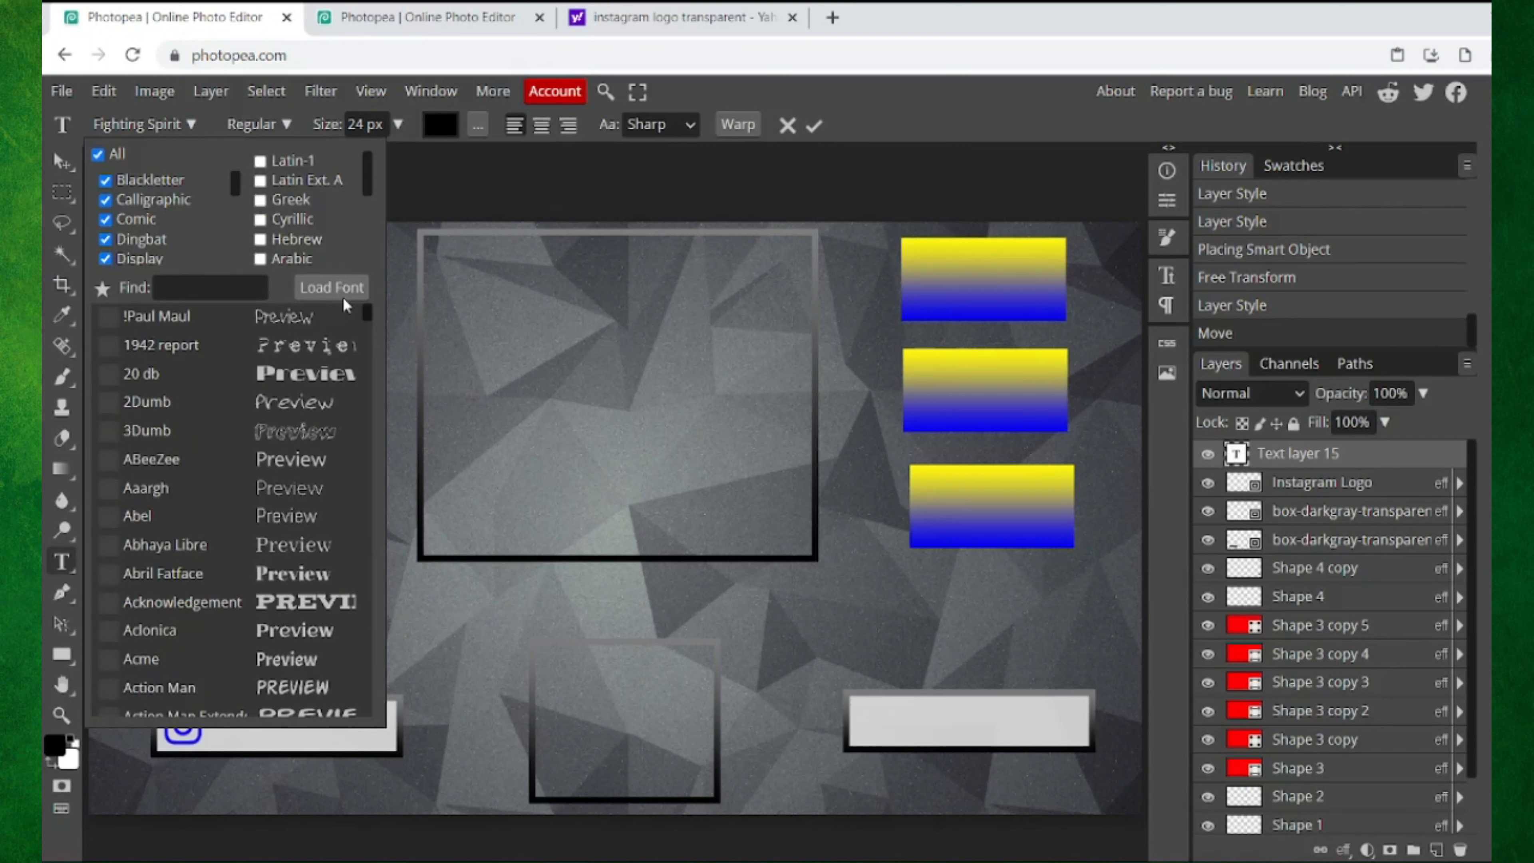
click(446, 192)
Step: Move the TERRAQUAKE text beside the Instagram logo and enlarge it proportionally to 151.88% to fill the box
drag(320, 653, 351, 729)
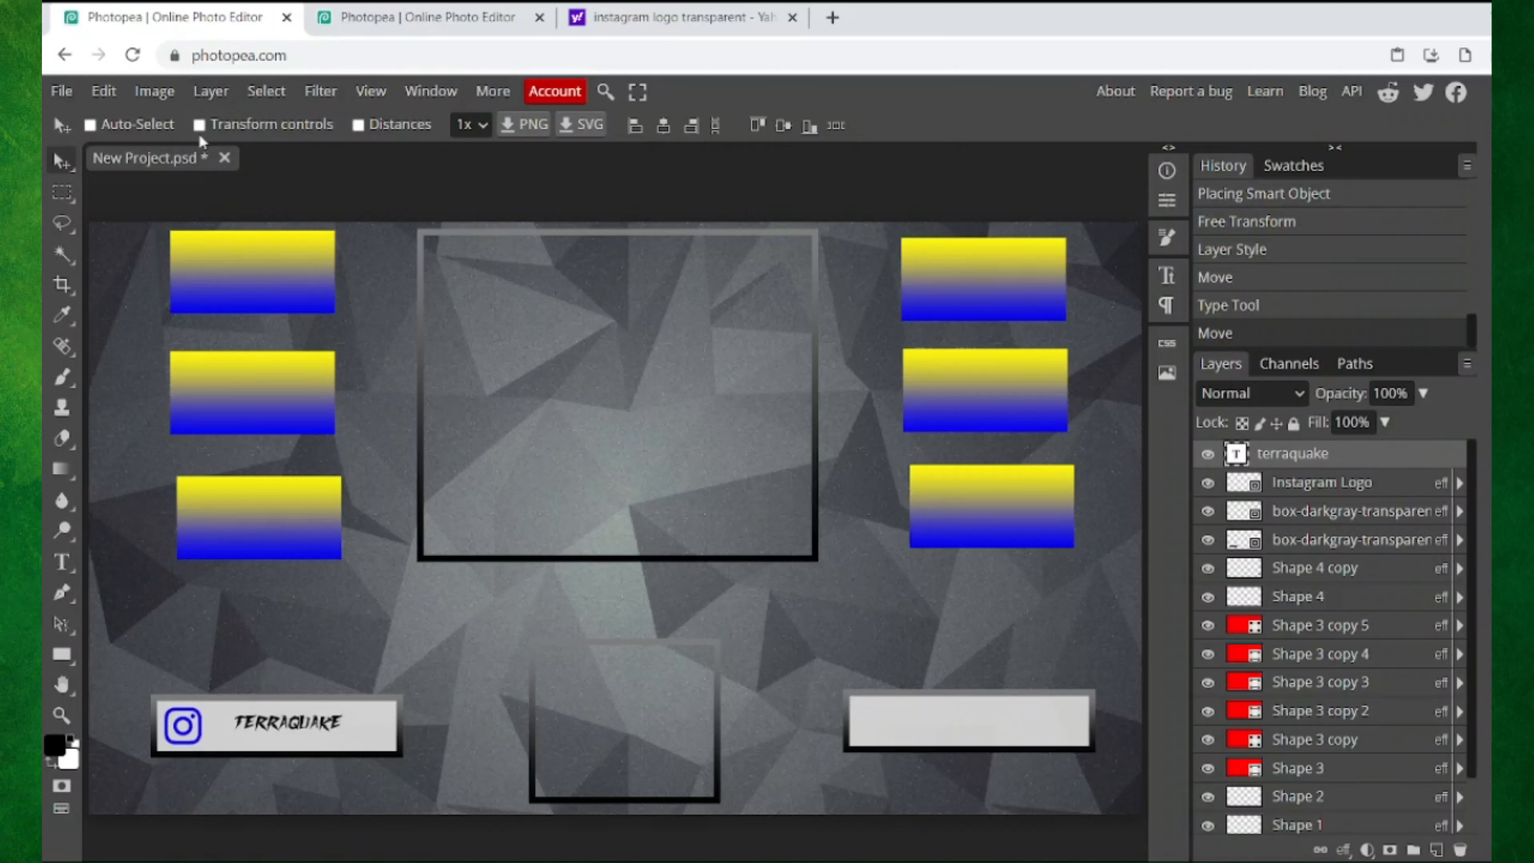
key(ctrl+t)
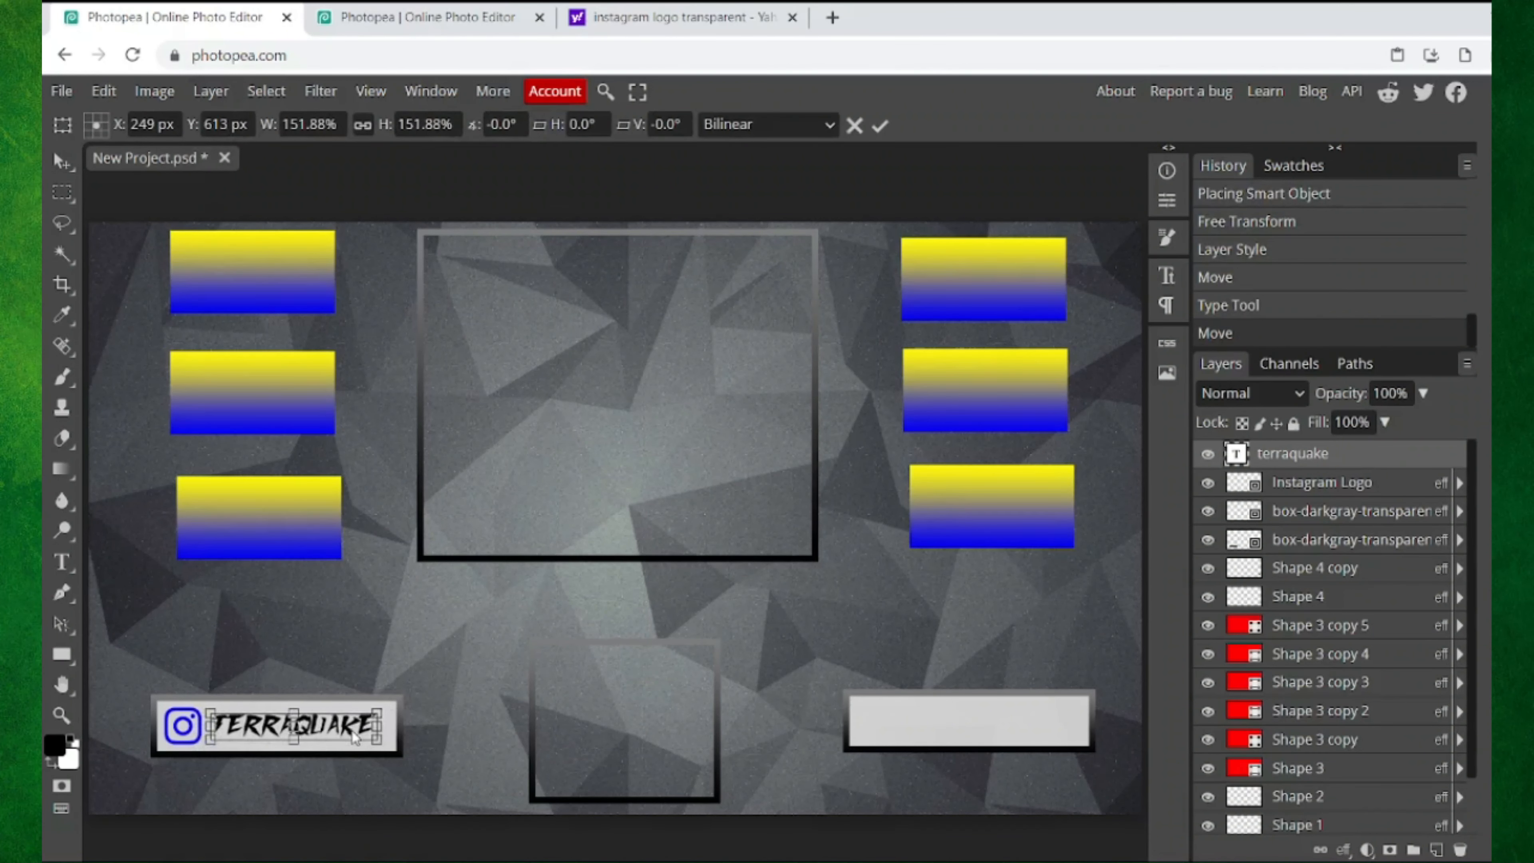
key(Return)
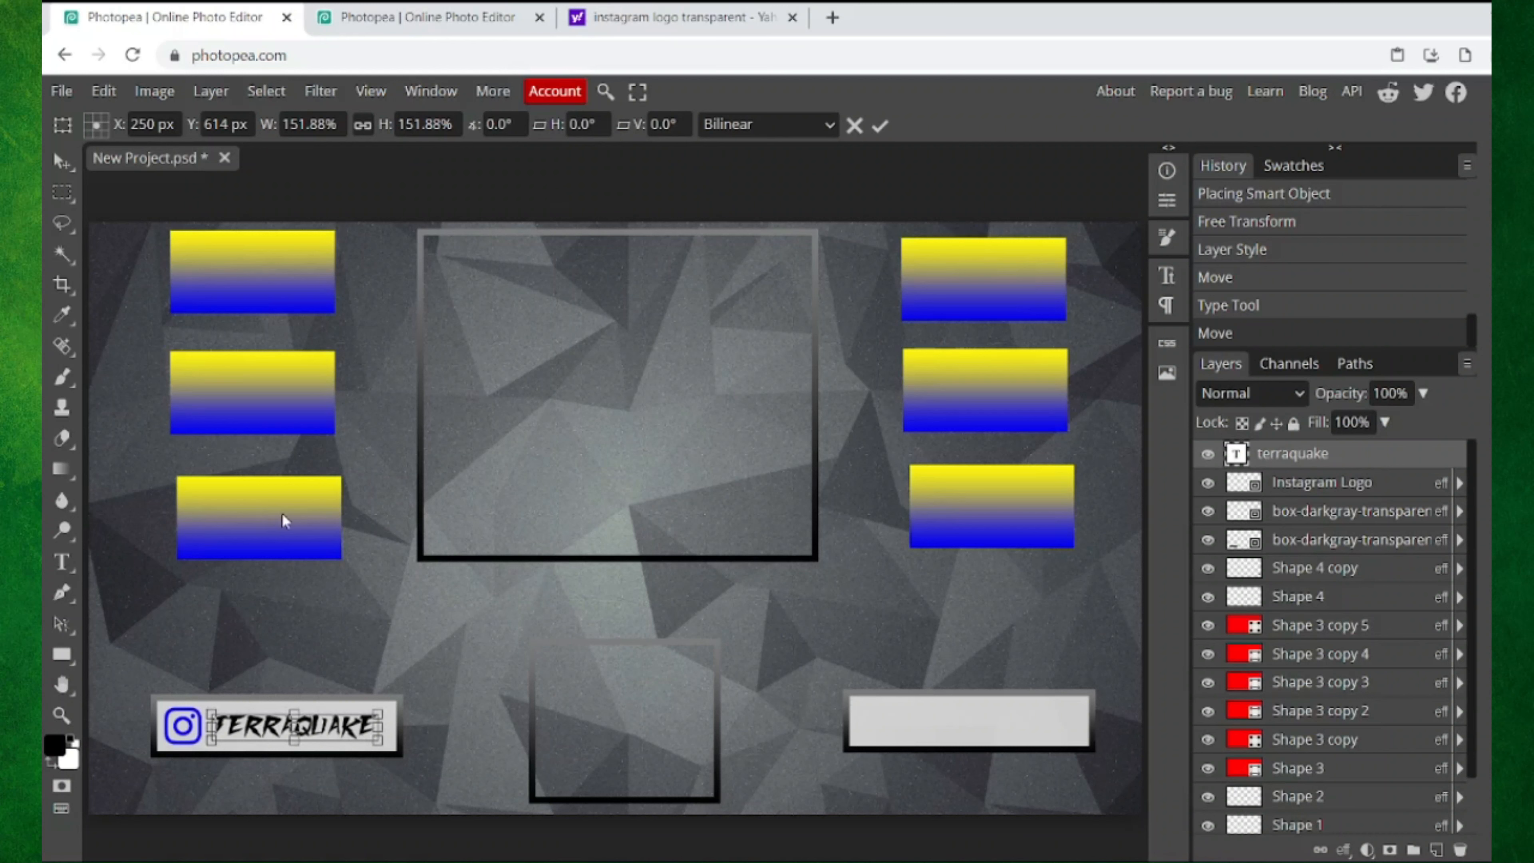
Step: Copy the layer style of the Instagram logo onto the TERRAQUAKE text
right_click(1373, 484)
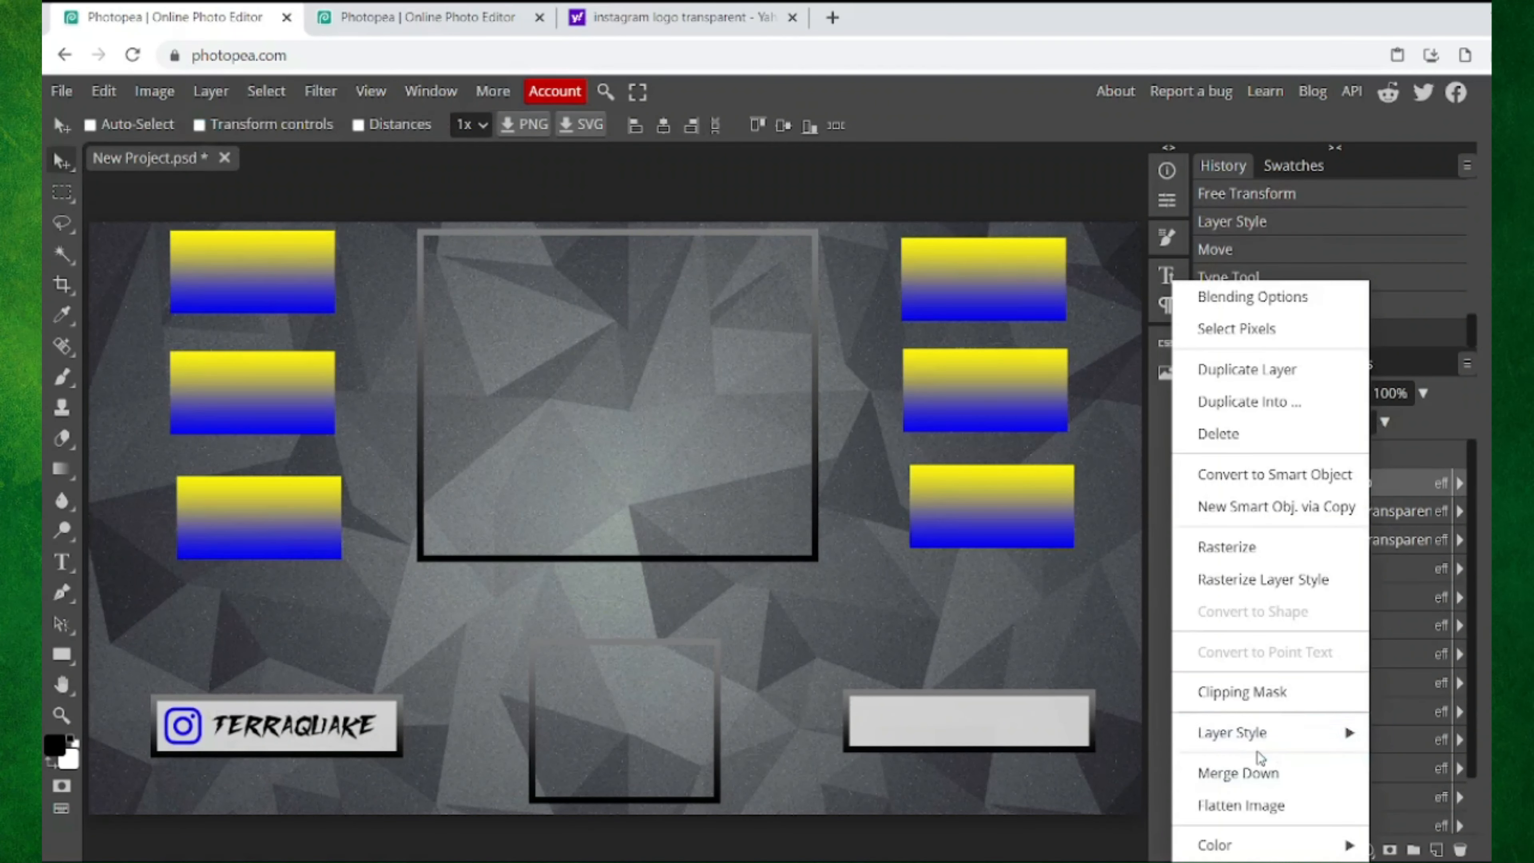
mouse_move(1316, 733)
click(1375, 739)
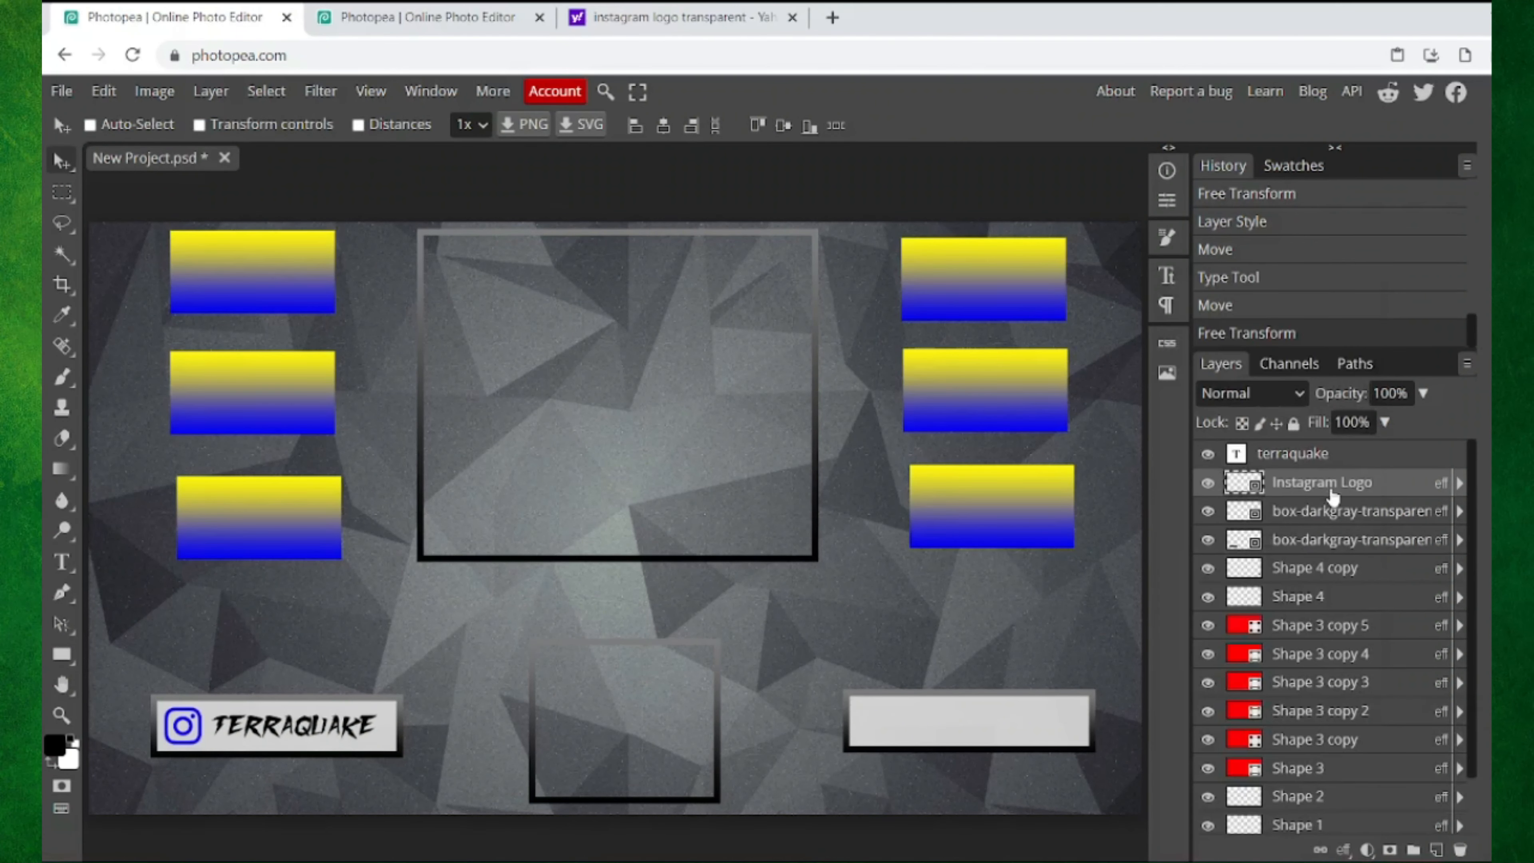
right_click(1313, 455)
mouse_move(1242, 726)
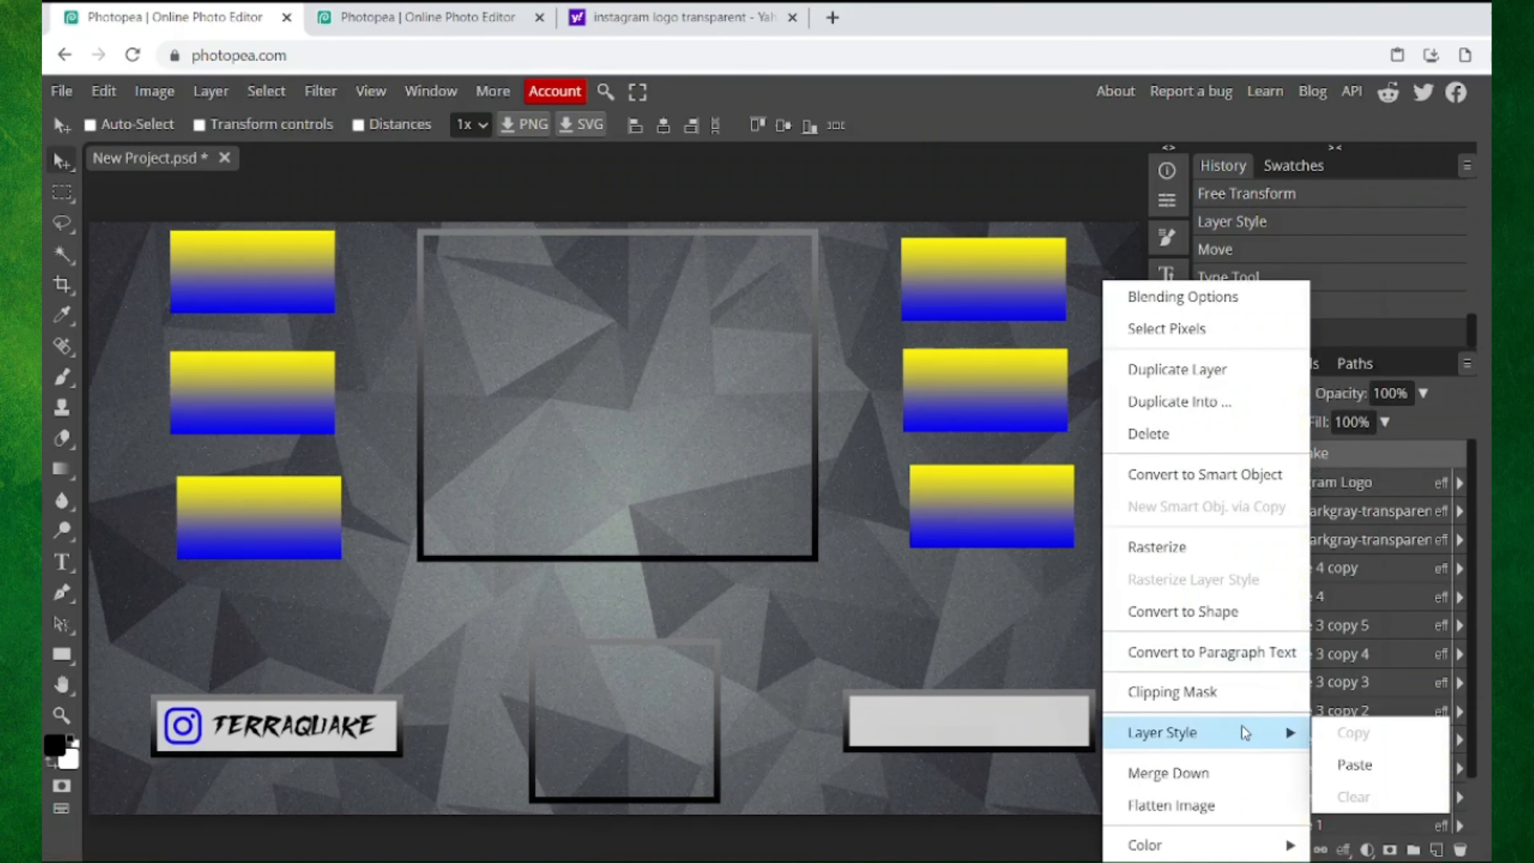
click(1350, 761)
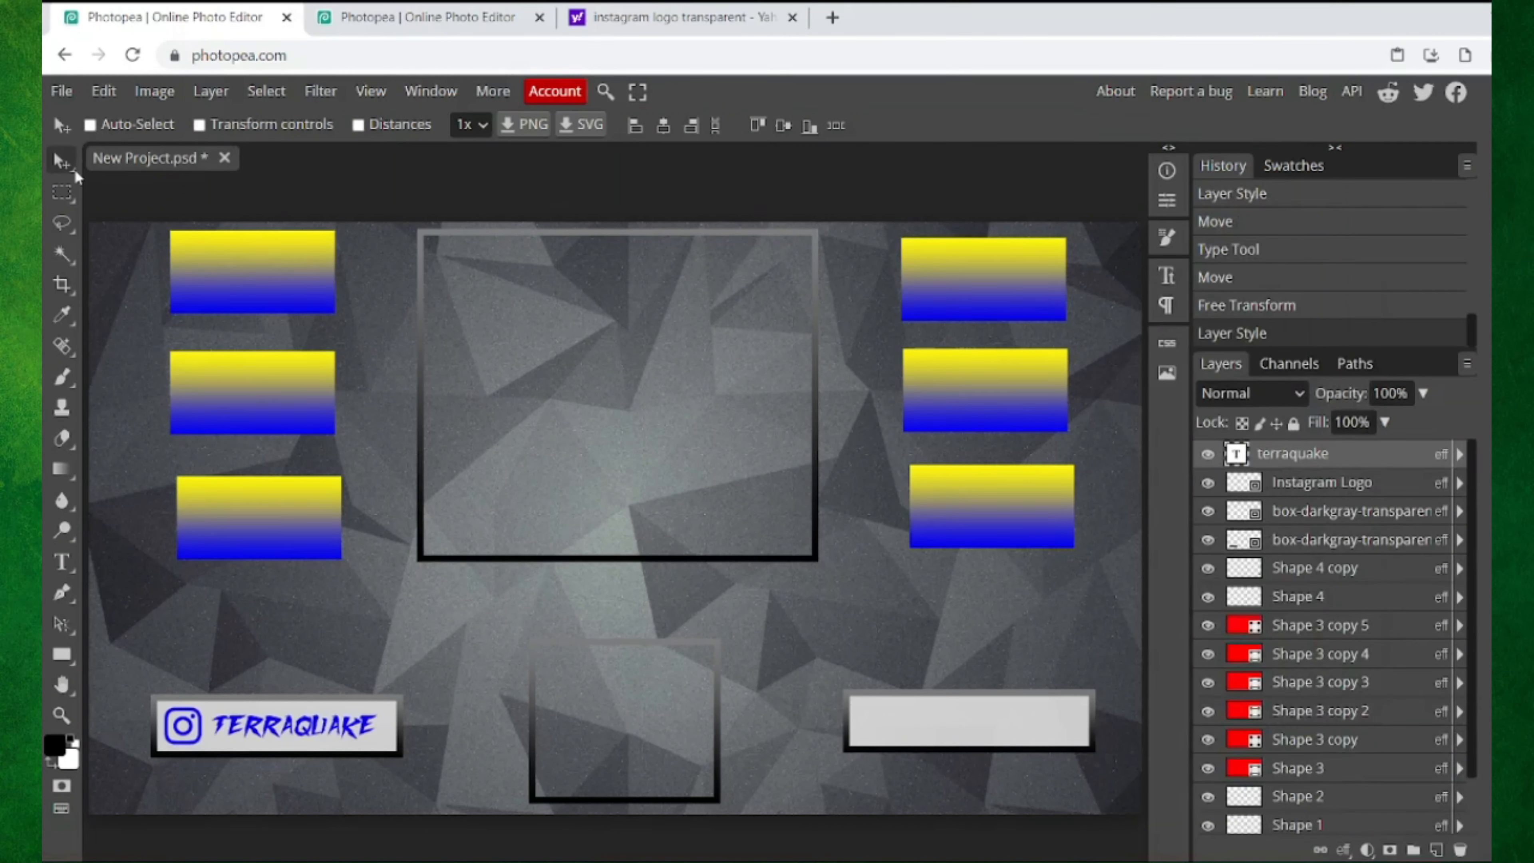
Step: Nudge the TERRAQUAKE text slightly to the right, away from the Instagram logo
key(Right)
key(Right)
key(Right)
key(Right)
key(Right)
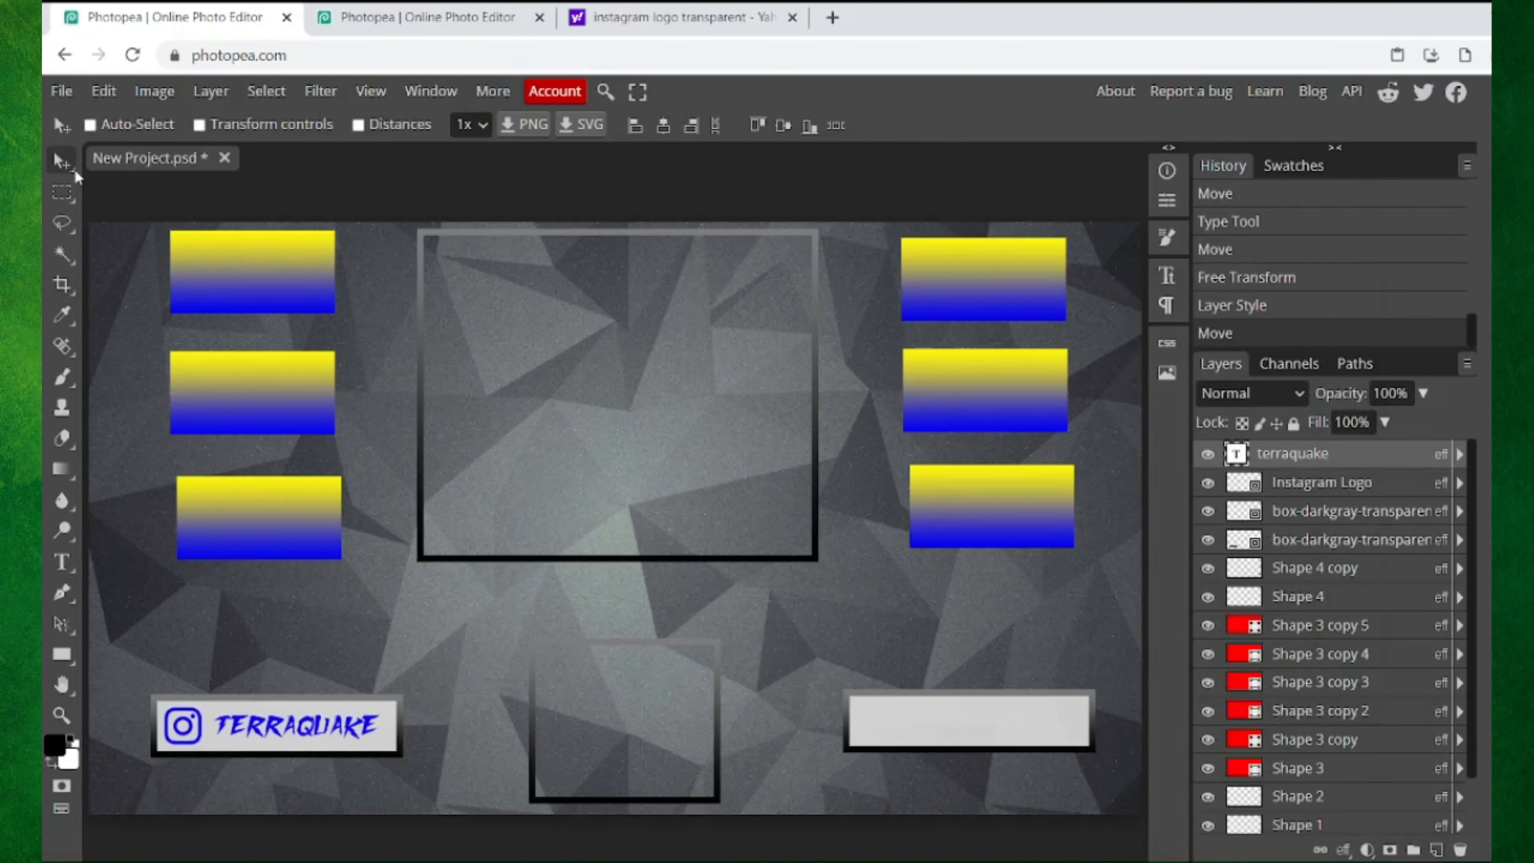
key(Right)
key(Right)
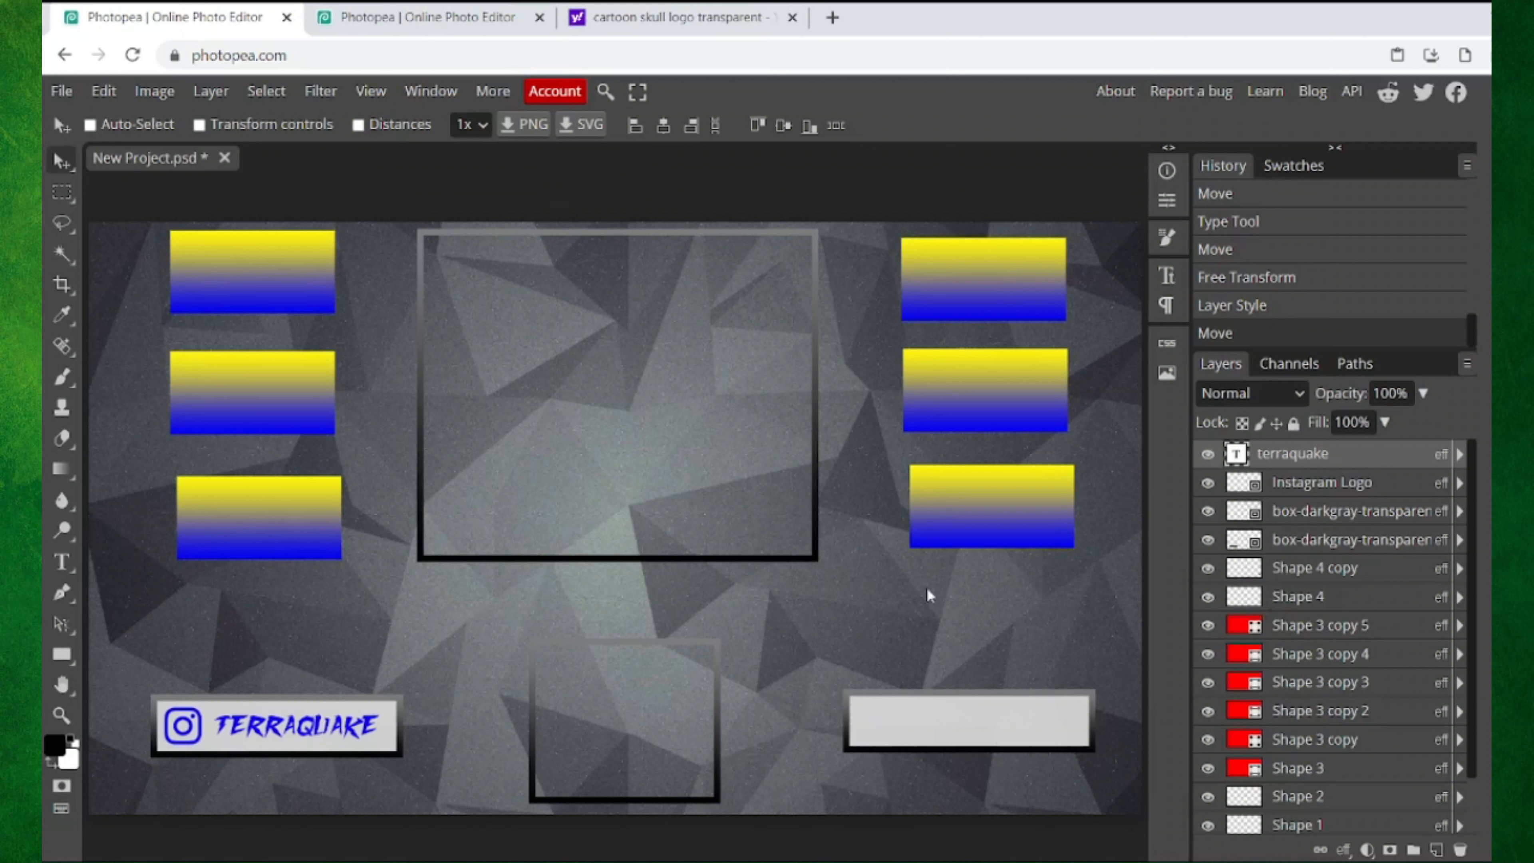
Step: Place the Skull Icon image in the project and shrink it to about 11.5% at the left end of the lower-right info box
click(668, 15)
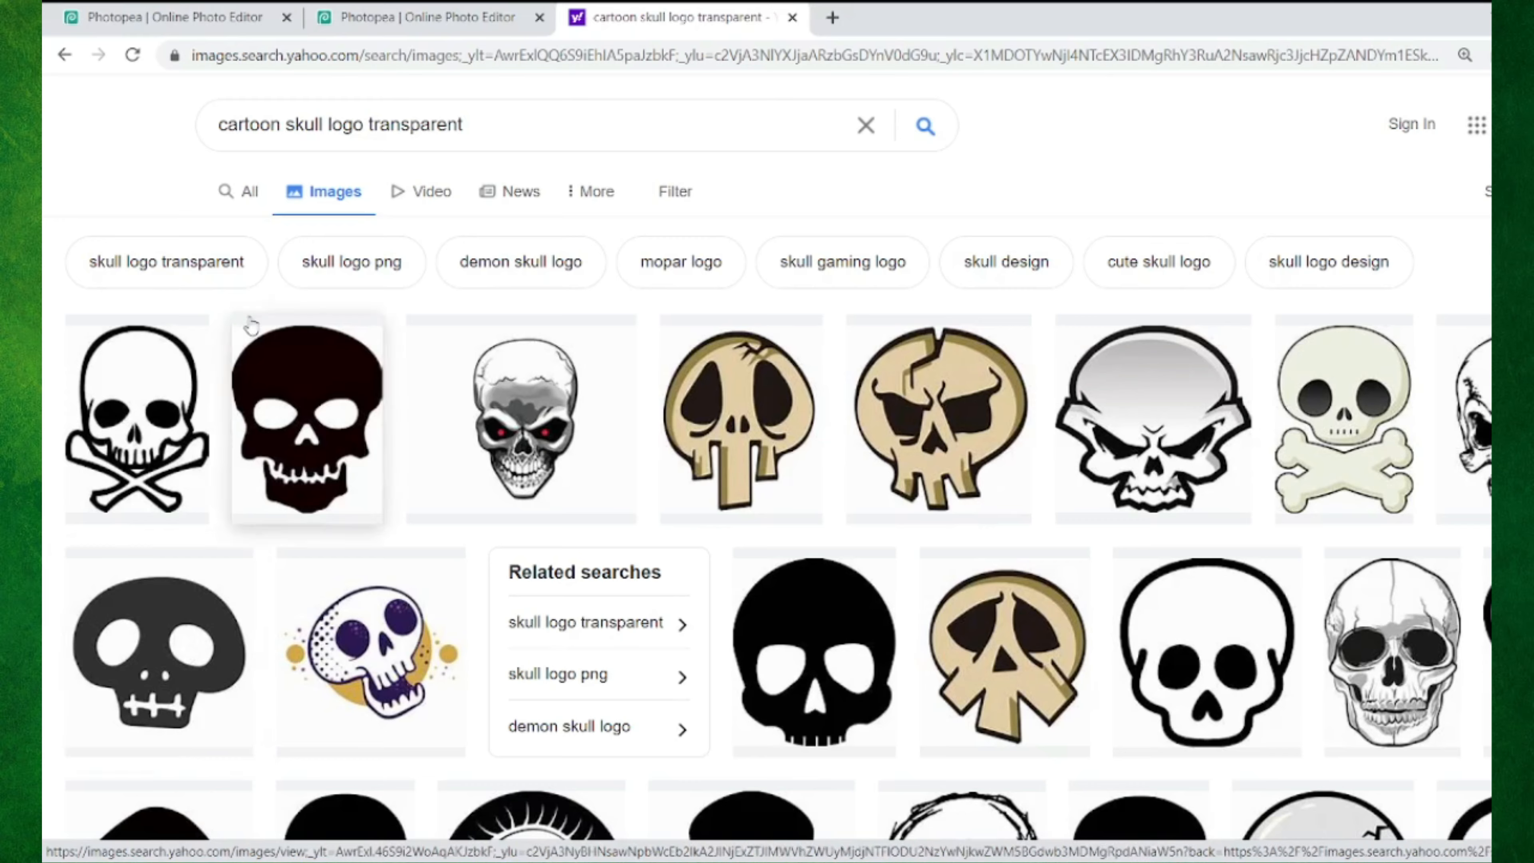
click(422, 17)
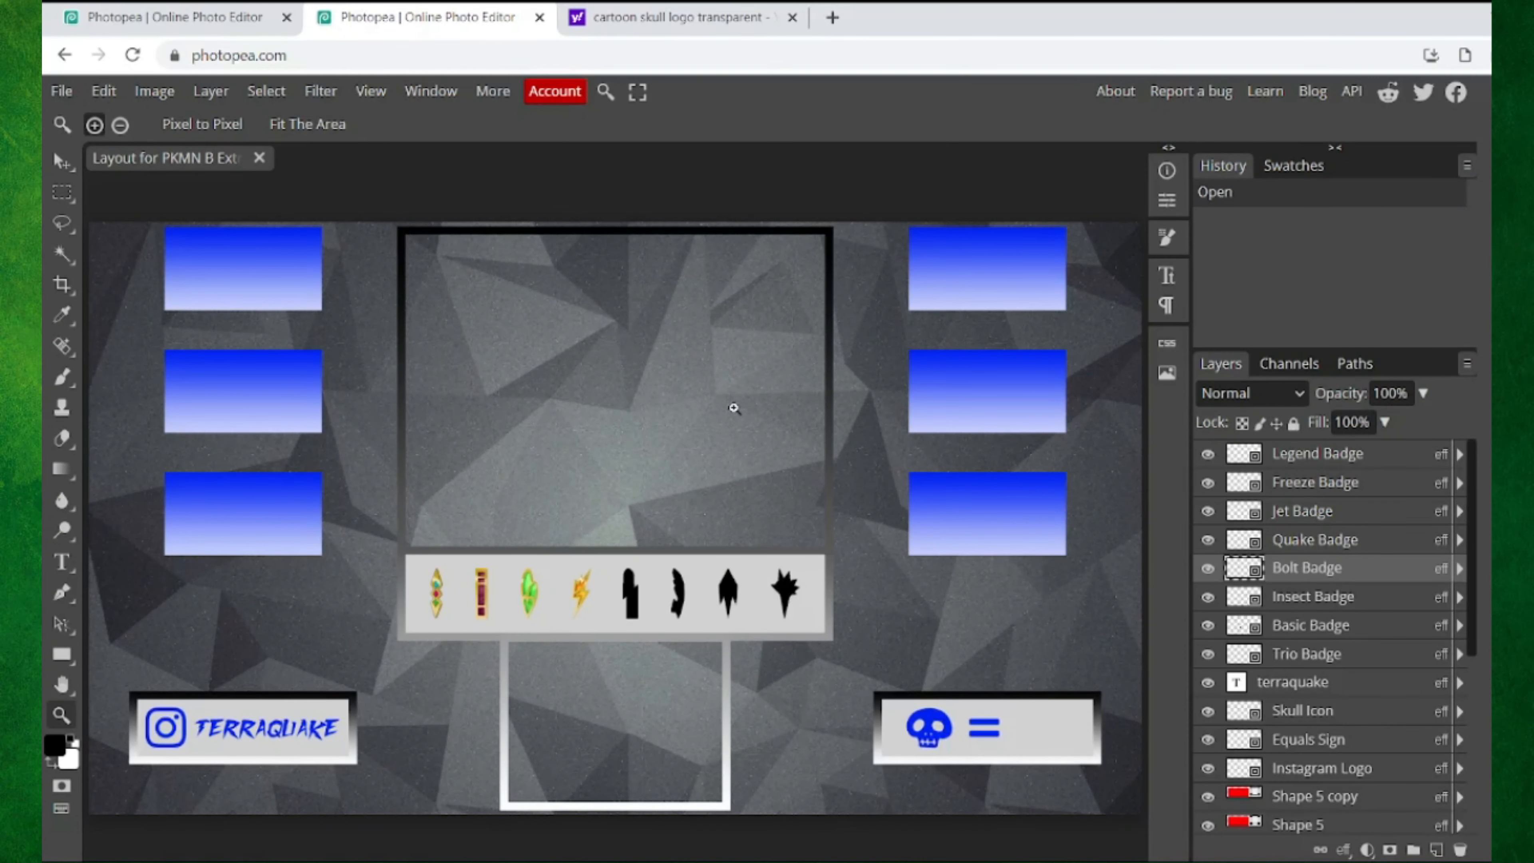
drag(508, 641, 888, 734)
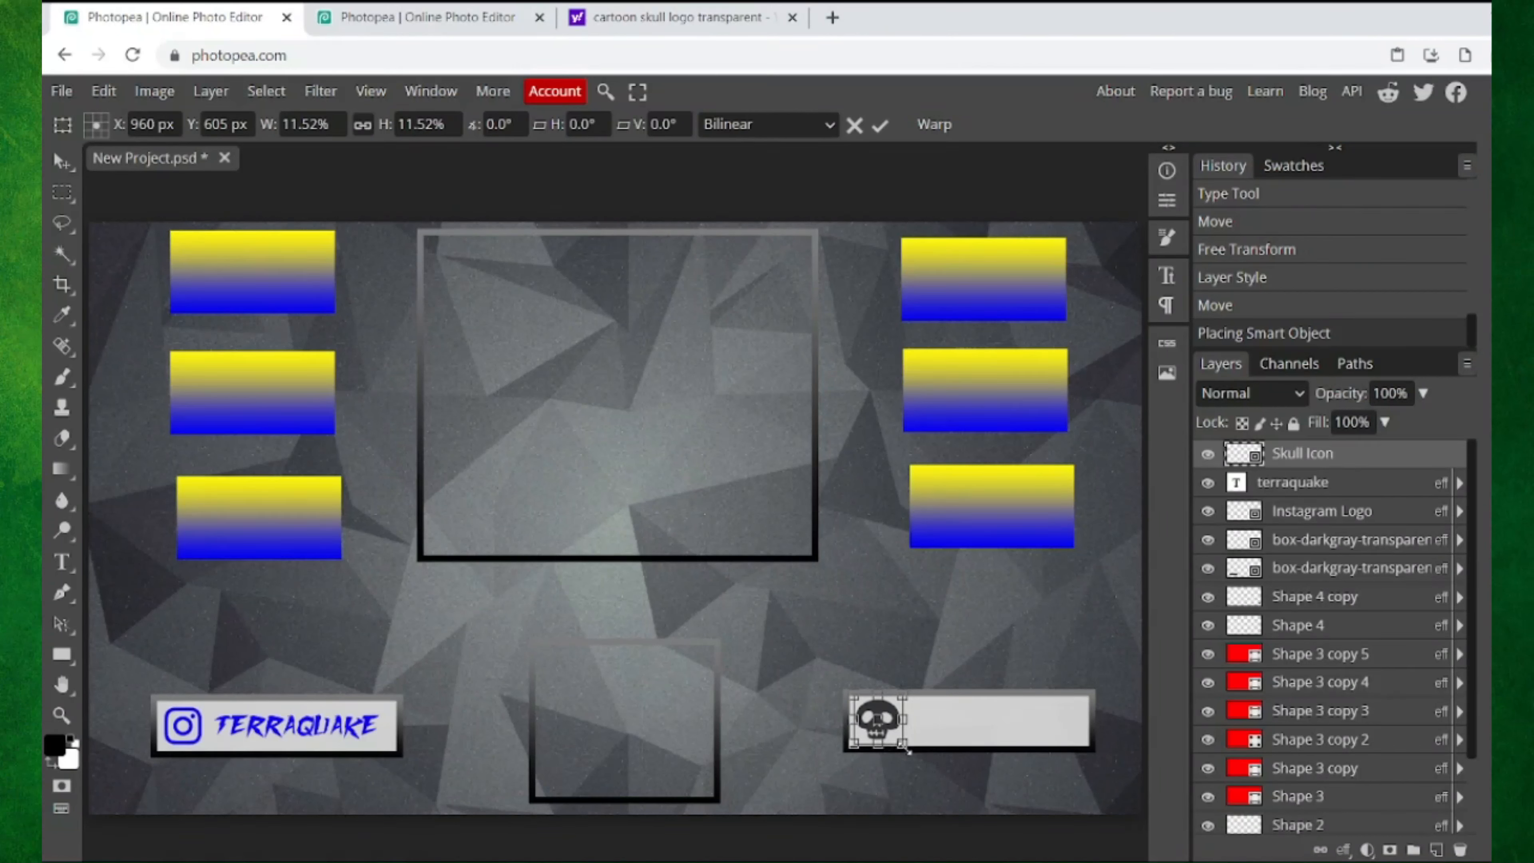
key(Return)
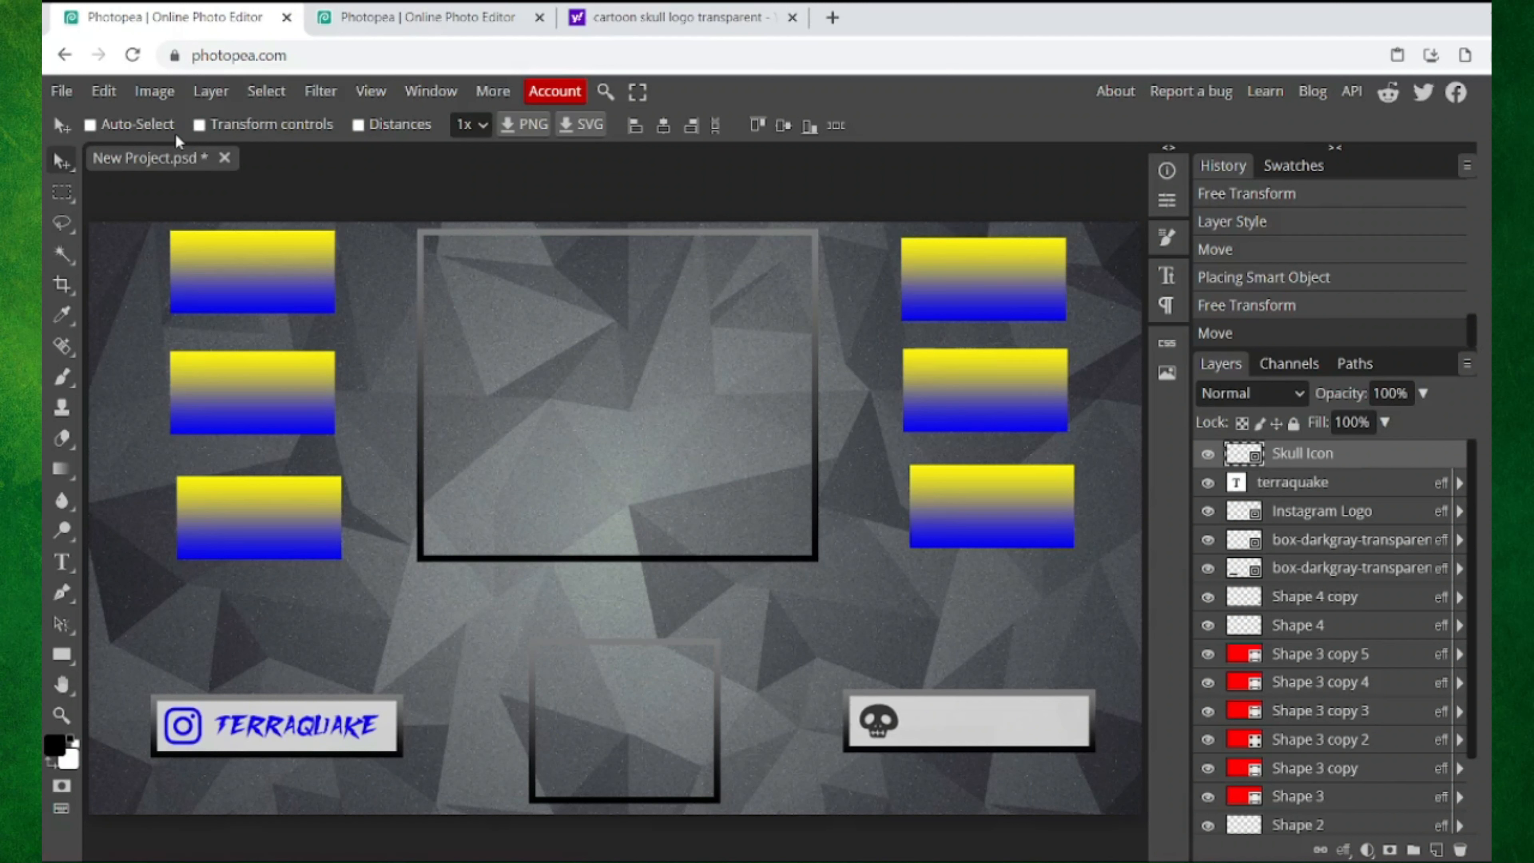
Step: Apply the copied blue layer style to the Skull Icon
right_click(1335, 464)
mouse_move(1267, 731)
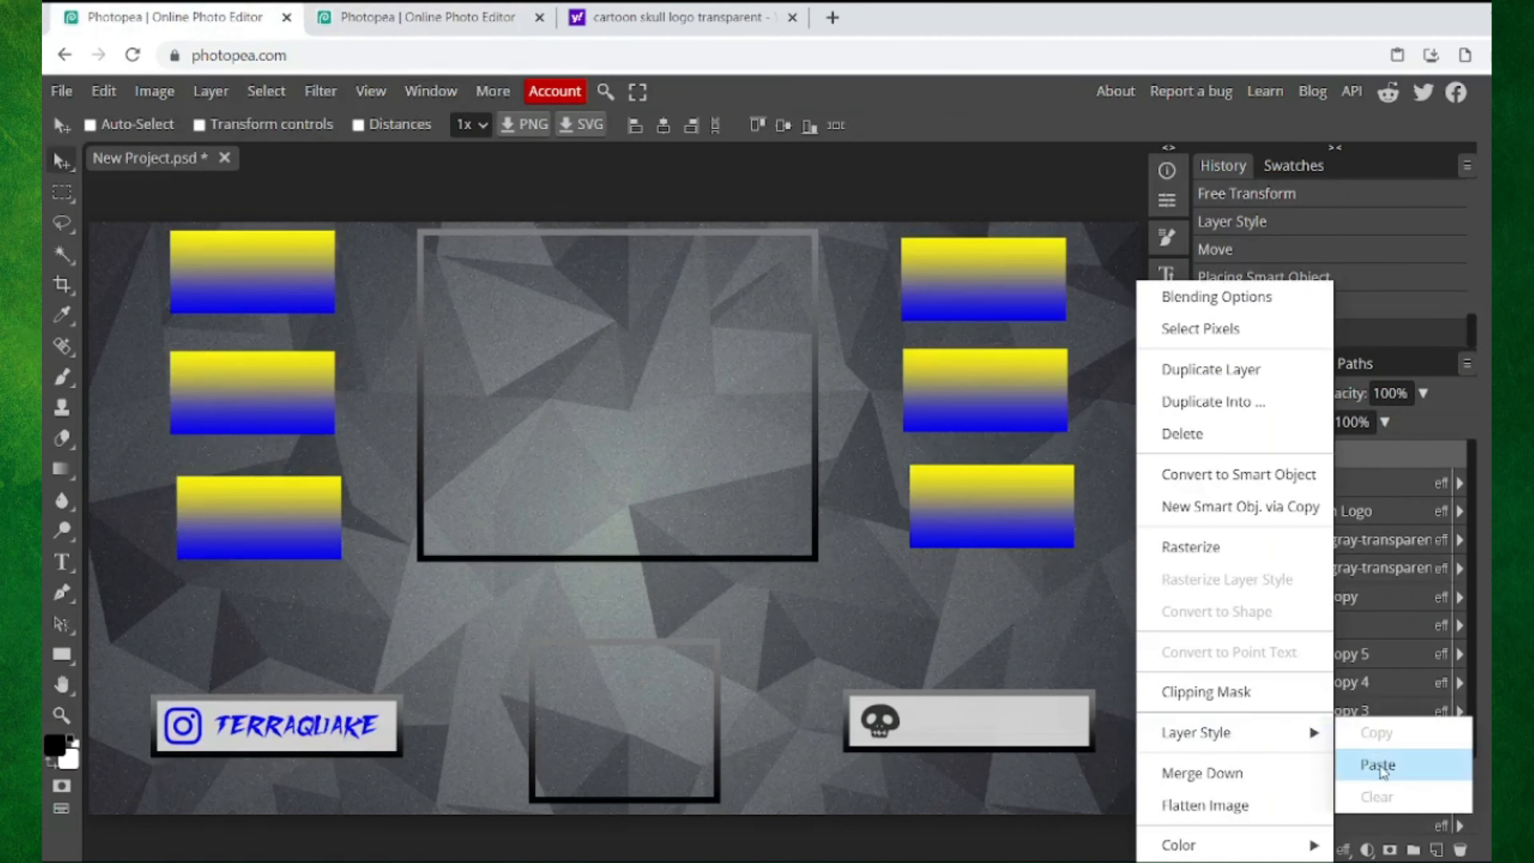
click(1377, 764)
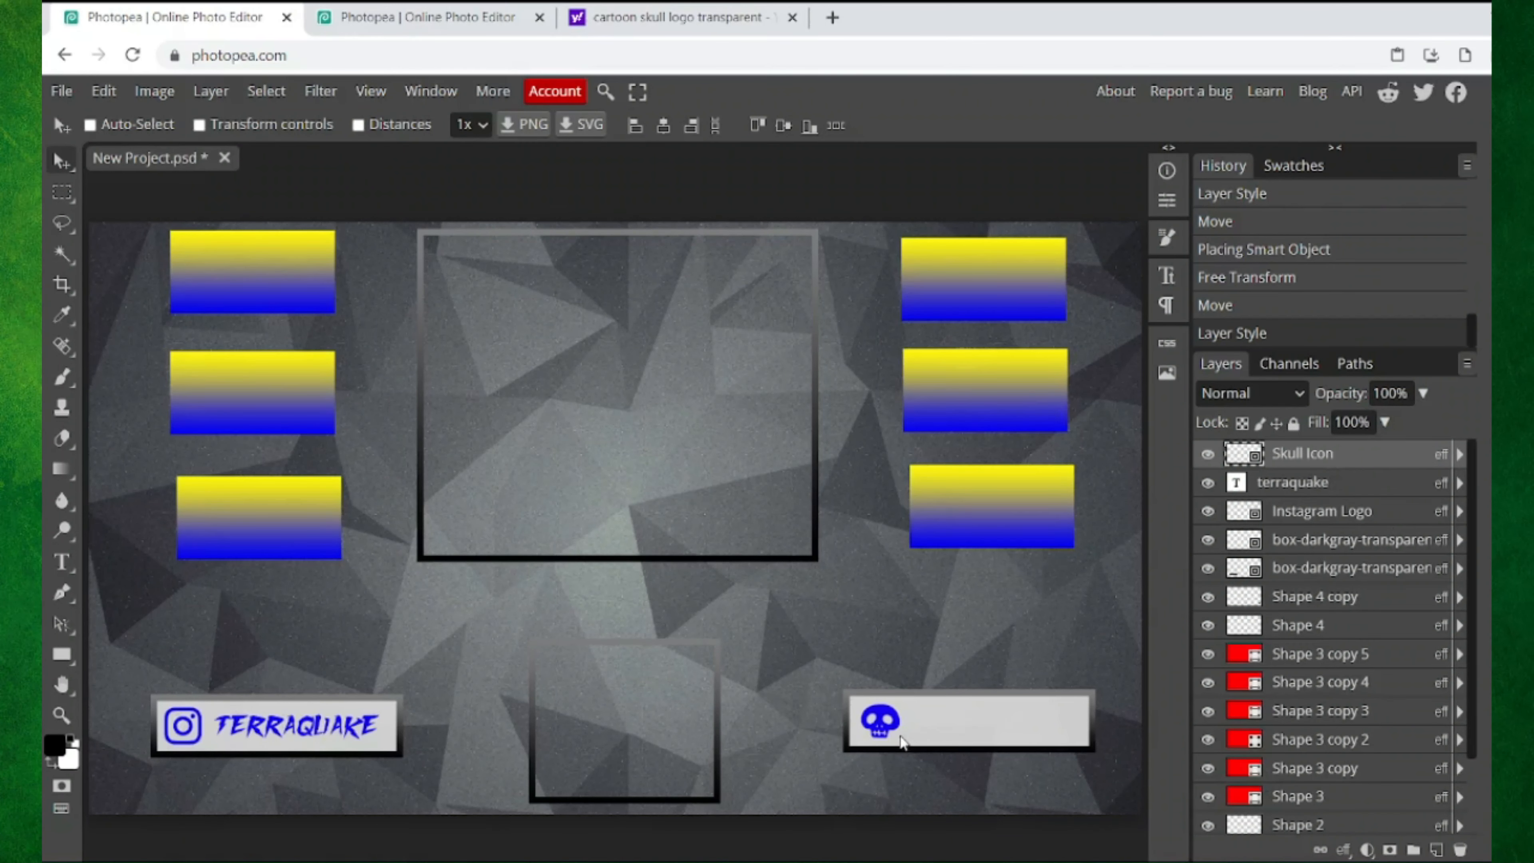
Step: Place the Equals Sign image beside the skull in the lower-right info box, scaled to 3%, and compare with the reference layout
click(421, 8)
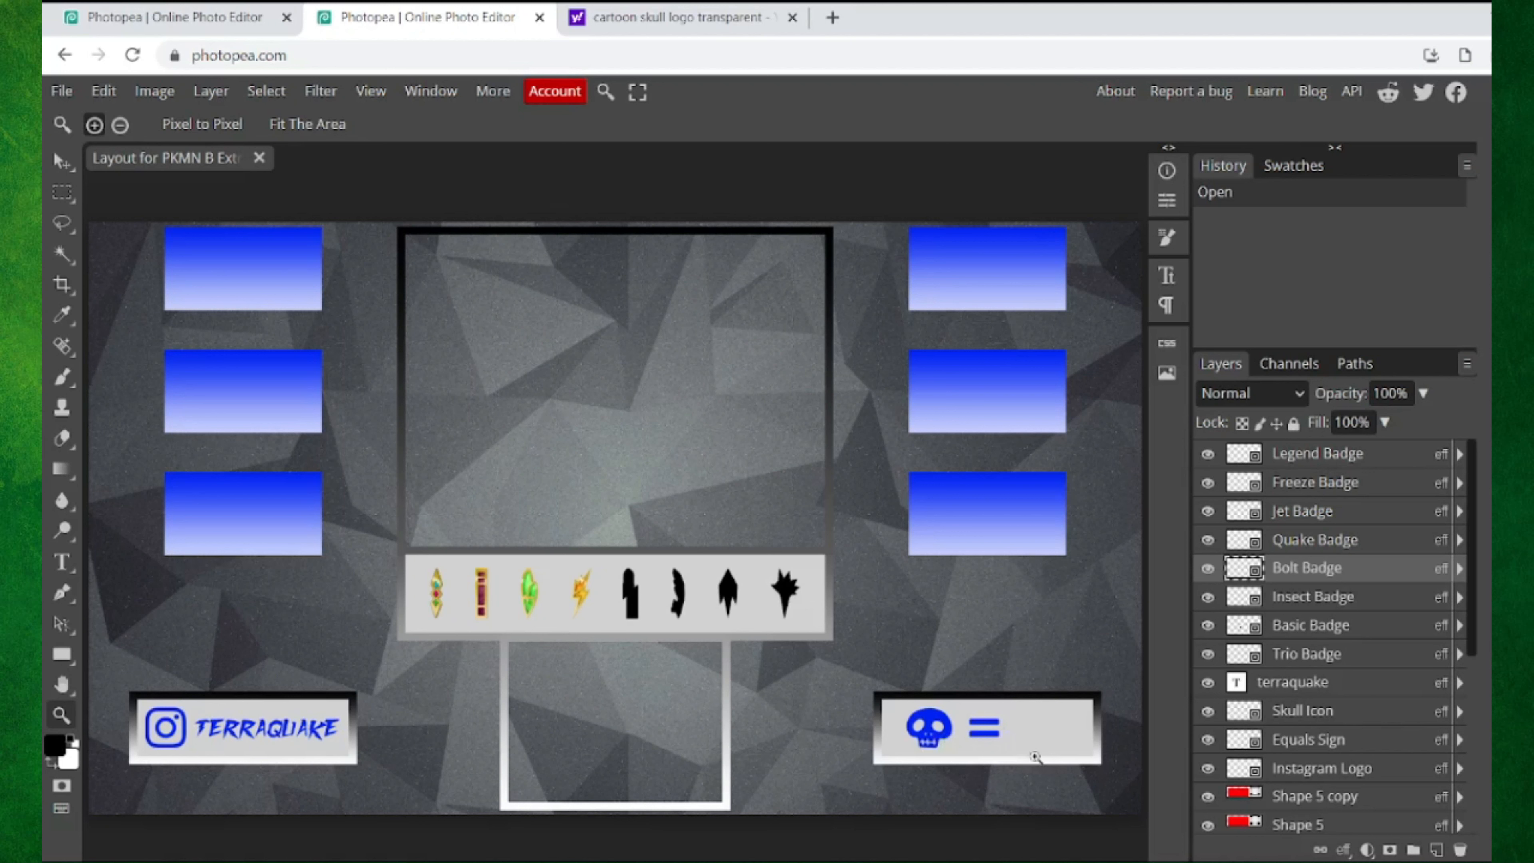
click(237, 16)
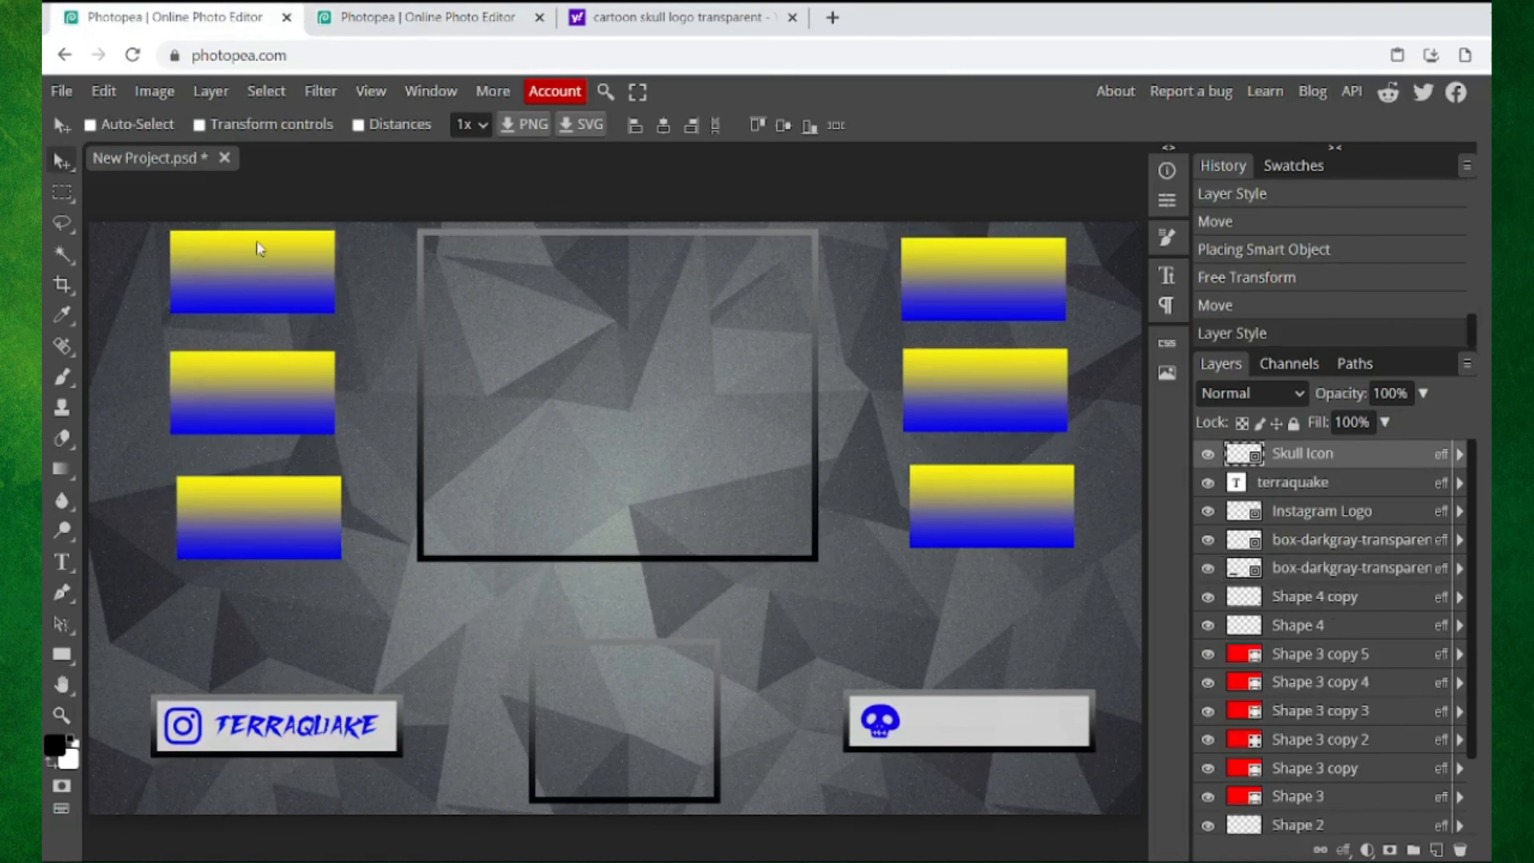
drag(911, 813, 968, 740)
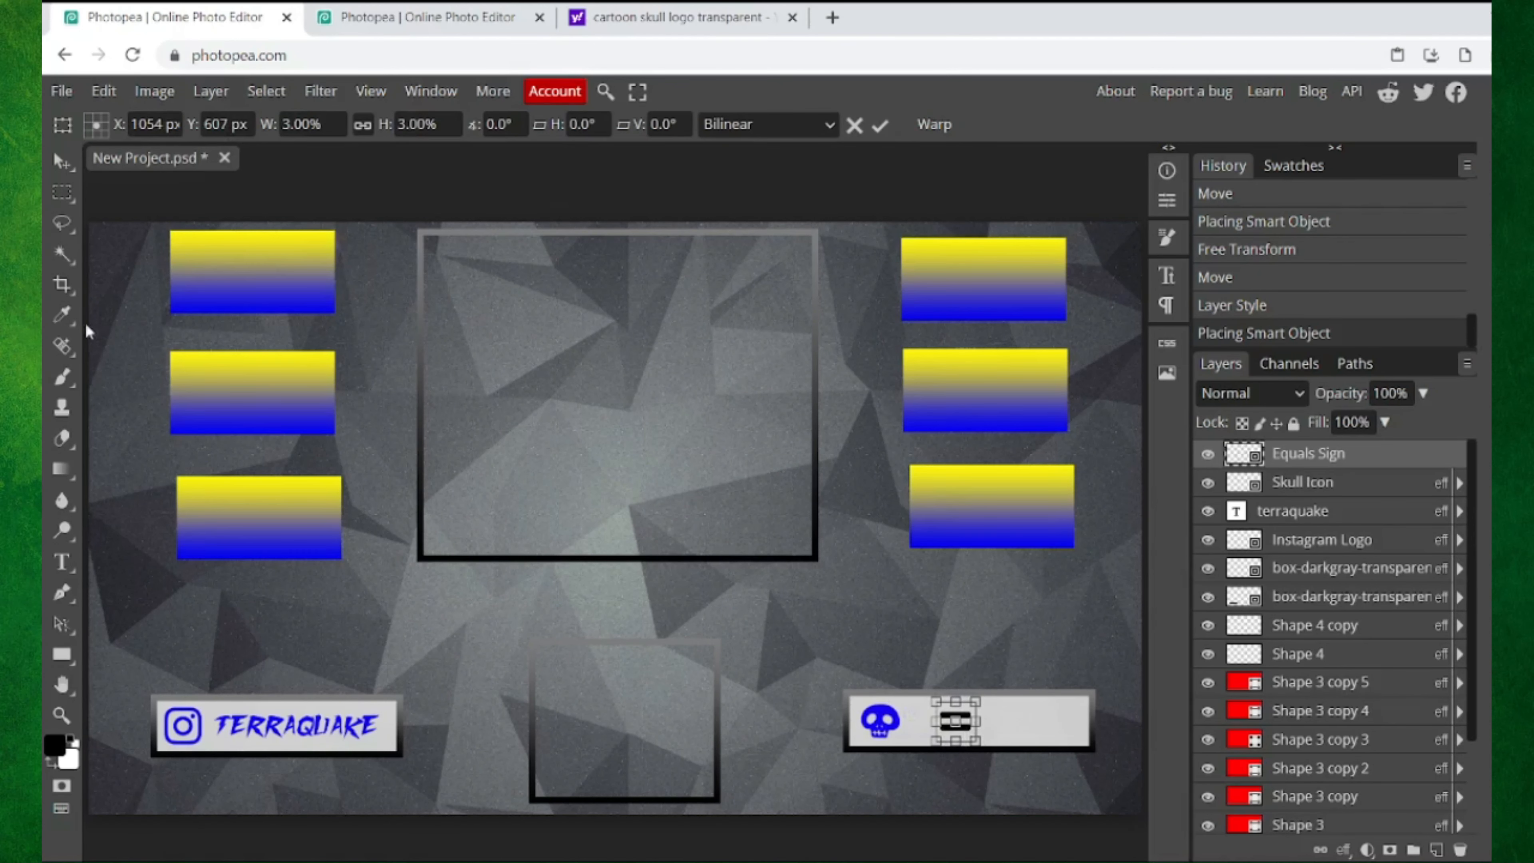
click(64, 160)
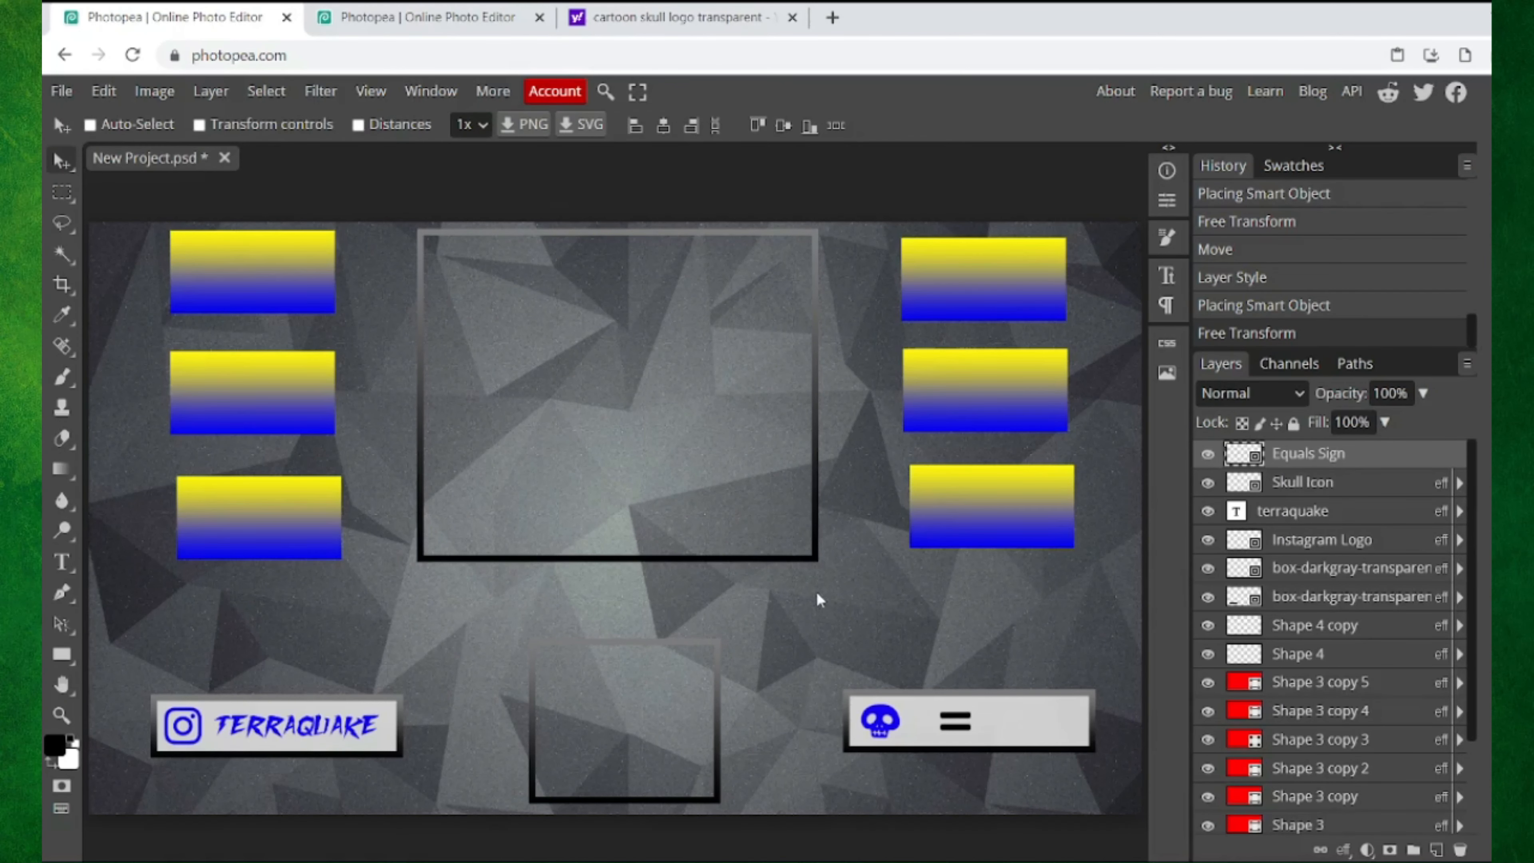
click(462, 16)
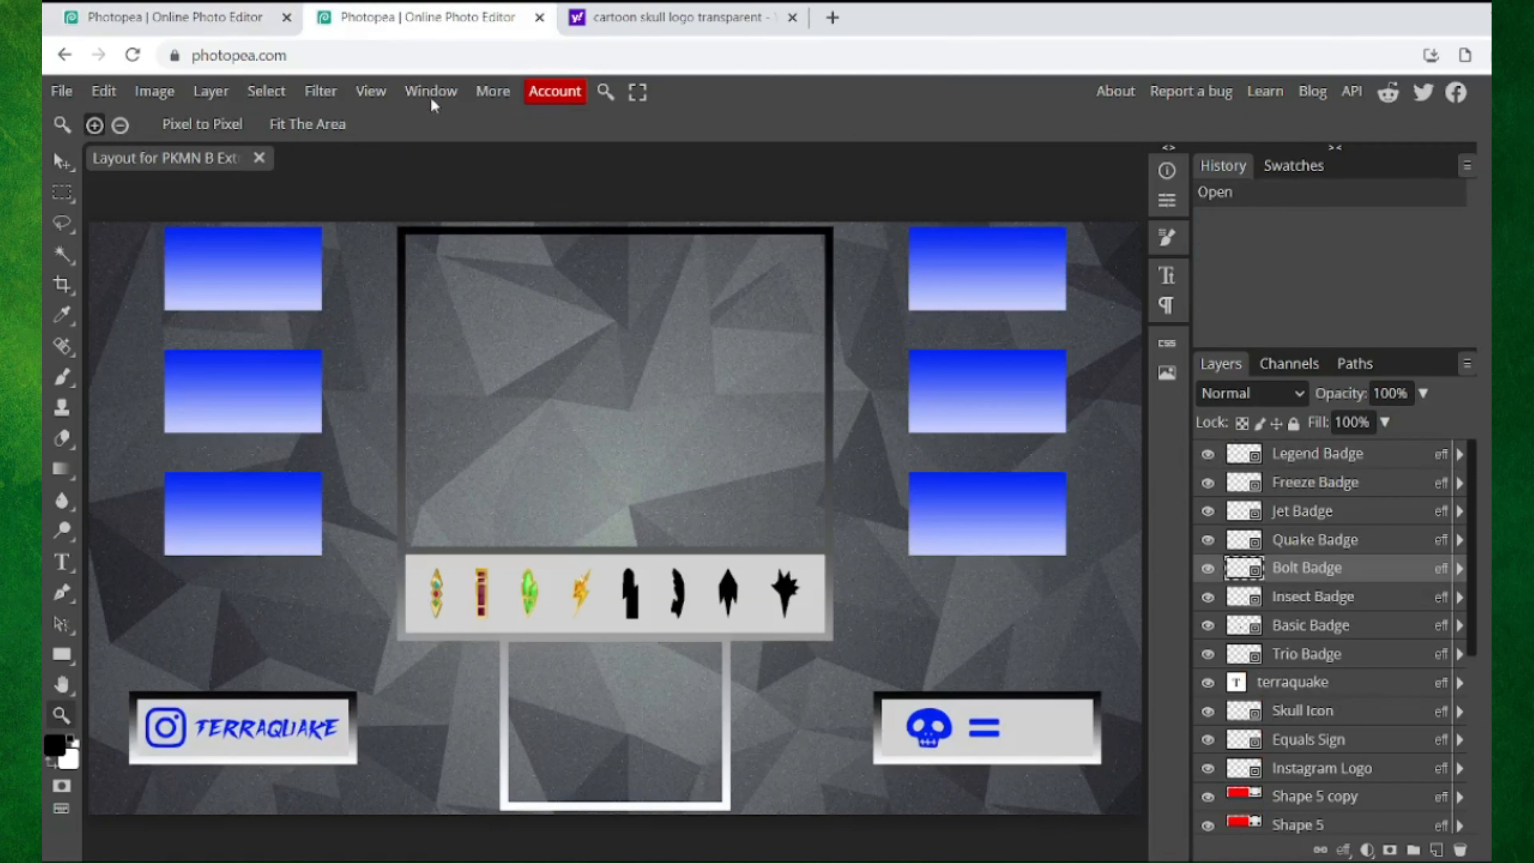
click(199, 16)
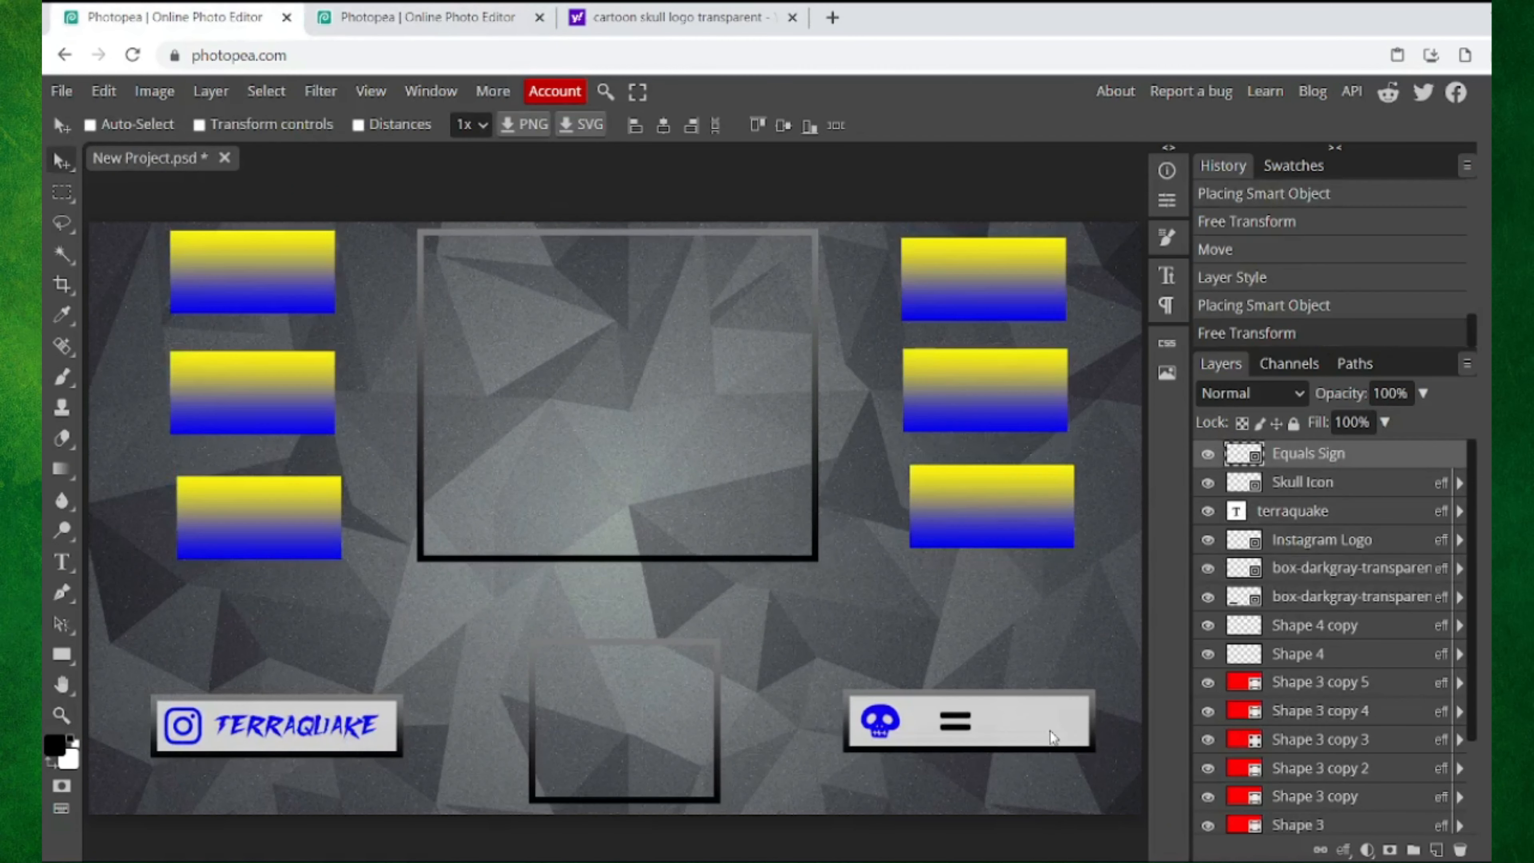
Step: Move the Skull Icon right within the lower-right info box so it sits close to the equals sign
click(1328, 483)
key(shift+Right)
key(shift+Right)
key(shift+Right)
key(shift+Right)
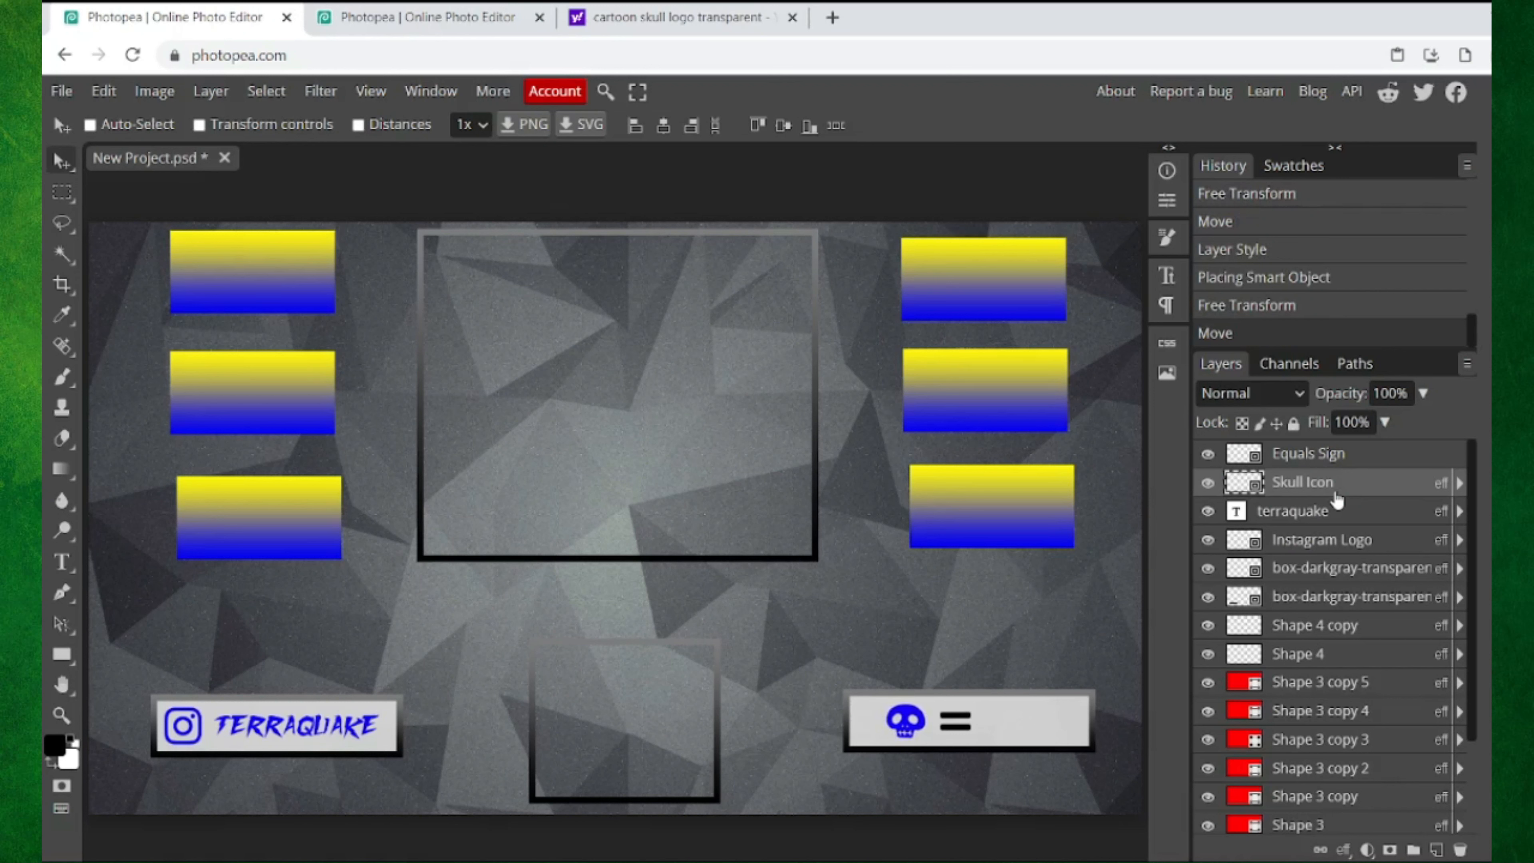
Step: Nudge the Equals Sign slightly to the right and apply the copied blue layer style to it
click(1328, 459)
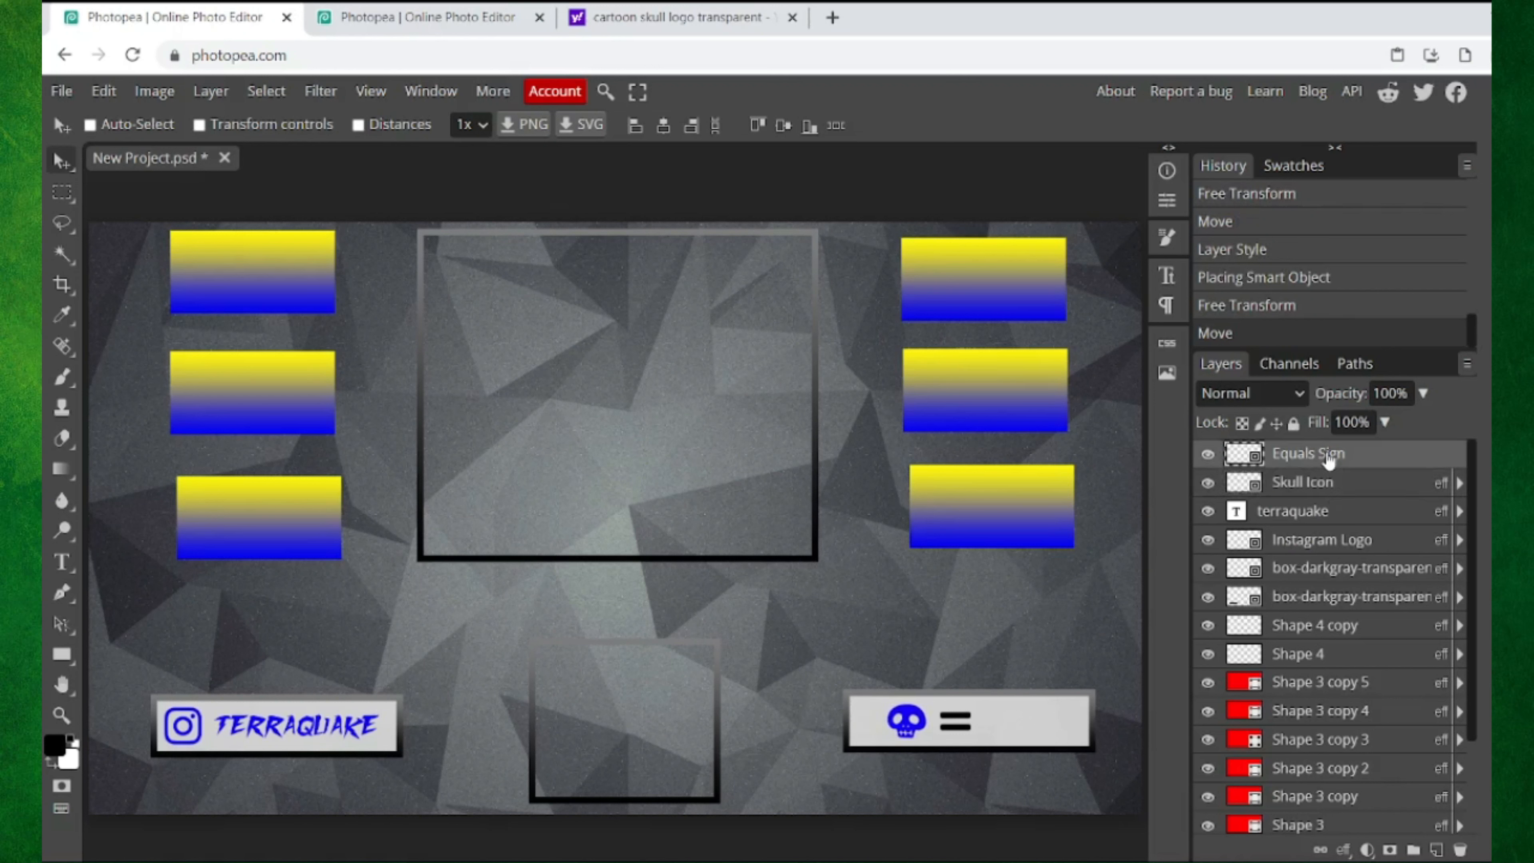
key(Right)
key(shift+Right)
key(shift+Down)
key(shift+Up)
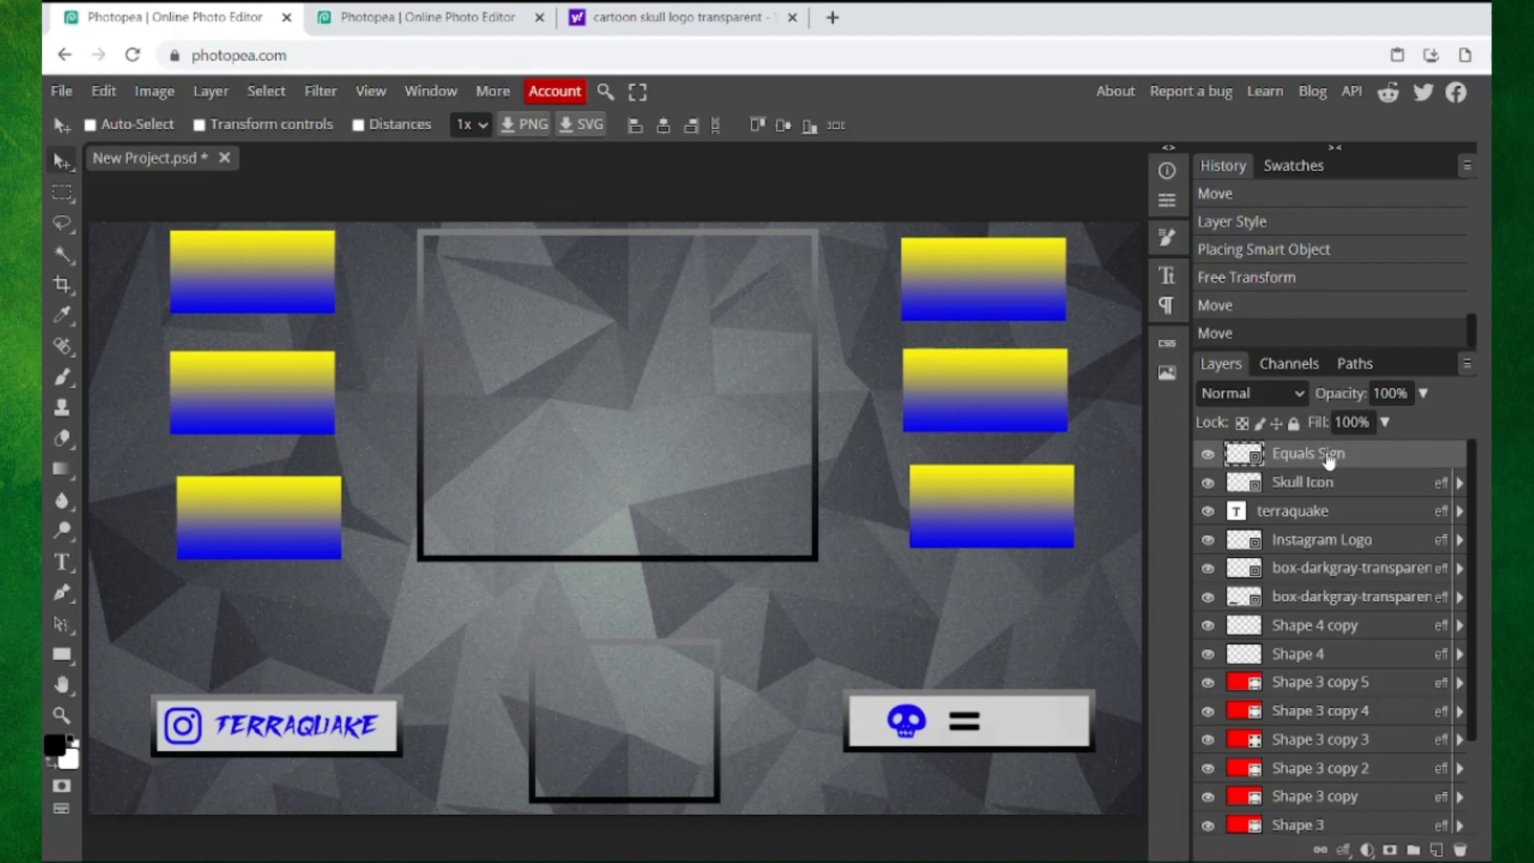
right_click(1429, 457)
mouse_move(1284, 723)
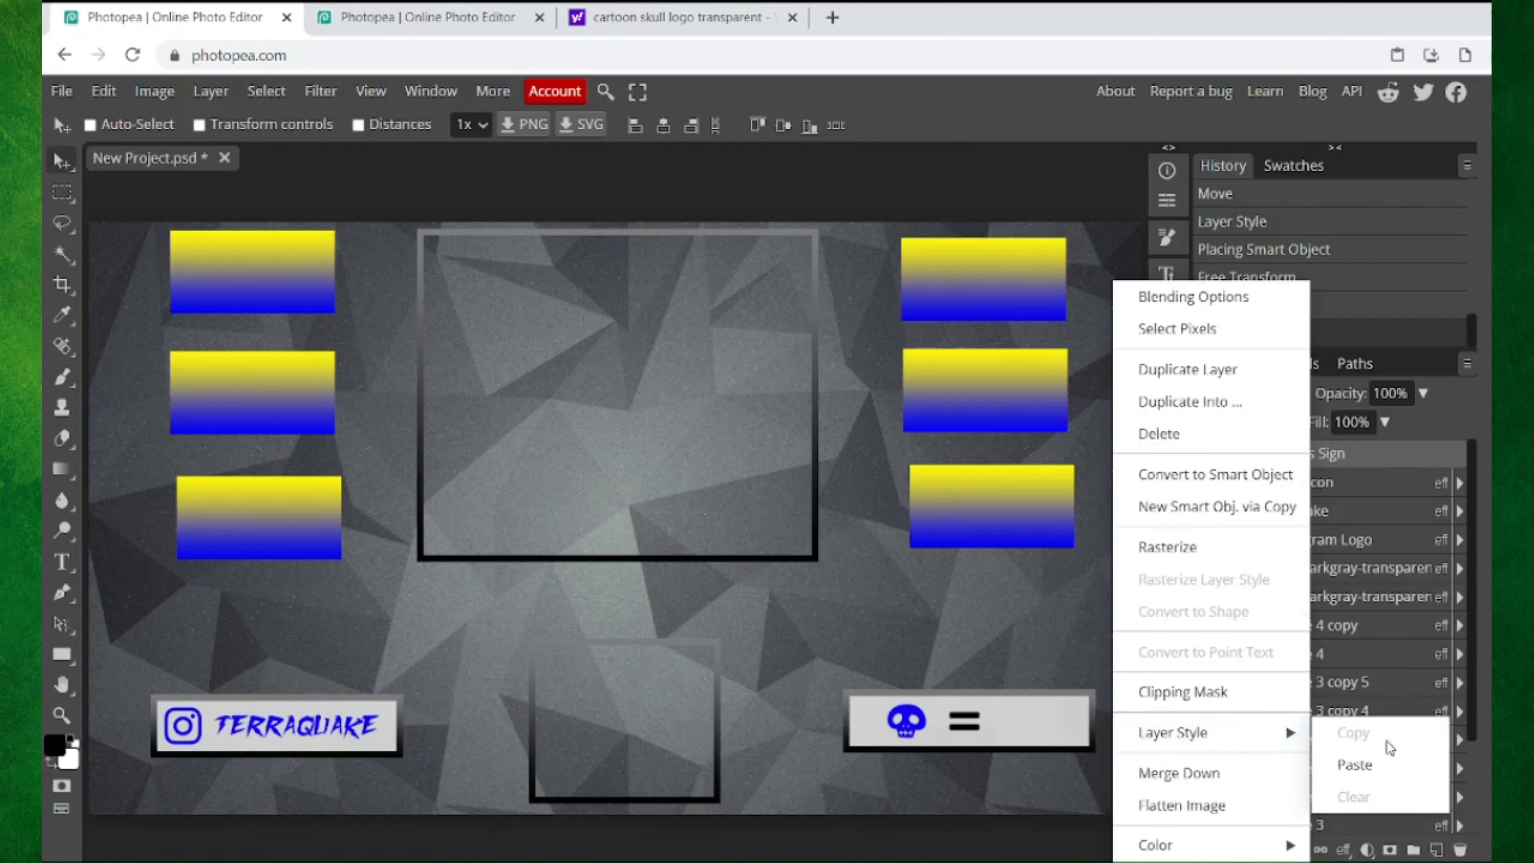
click(1388, 763)
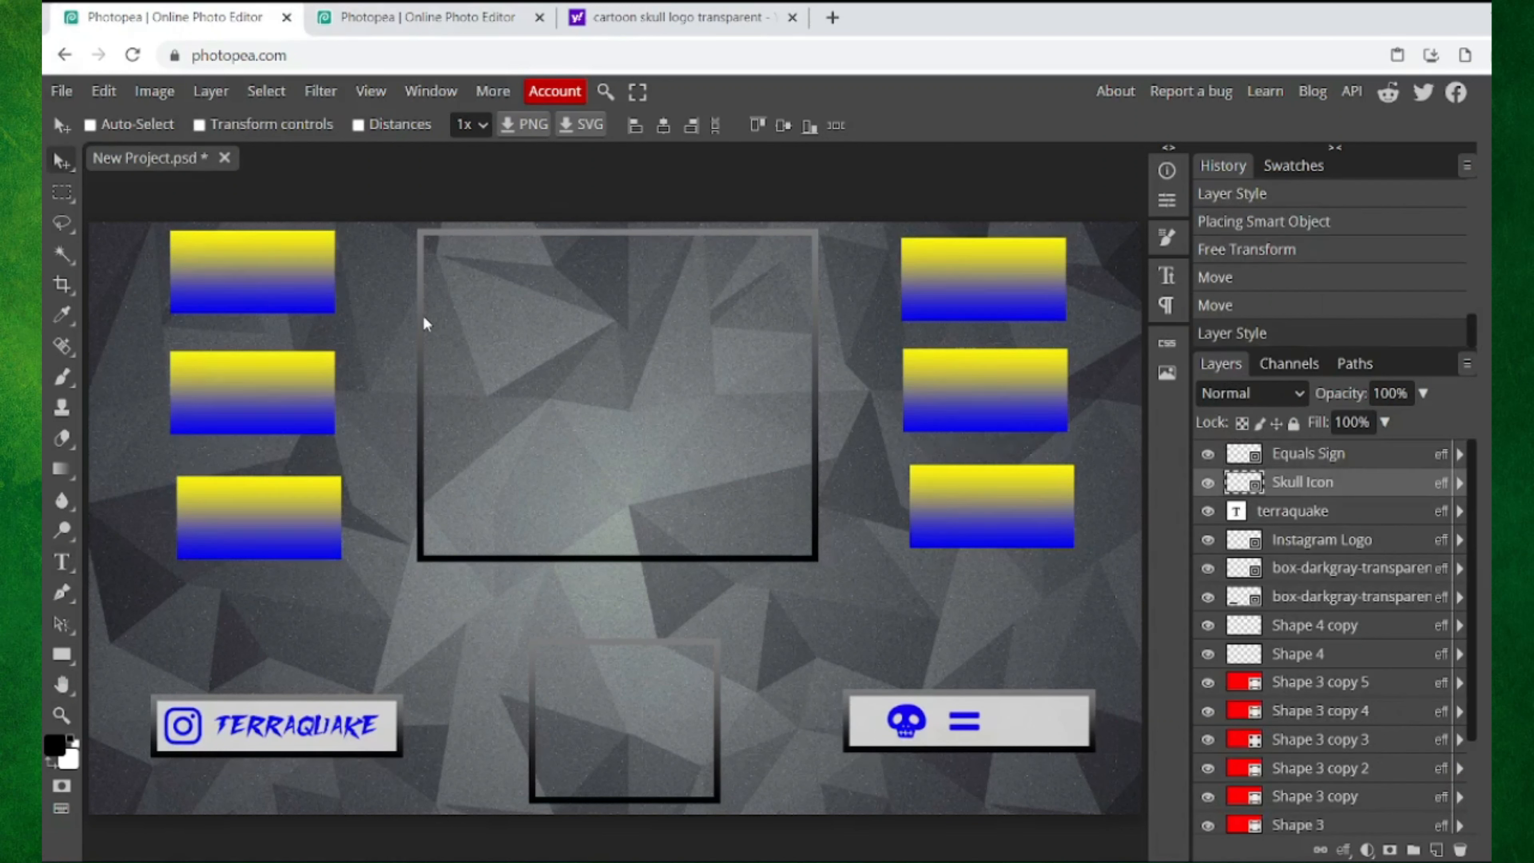
Step: Nudge the Skull Icon slightly right towards the equals sign and a touch upward, and compare with the reference layout
key(Right)
key(Right)
key(Right)
key(Right)
key(Right)
key(Right)
key(Right)
key(Right)
key(Right)
key(Up)
key(Up)
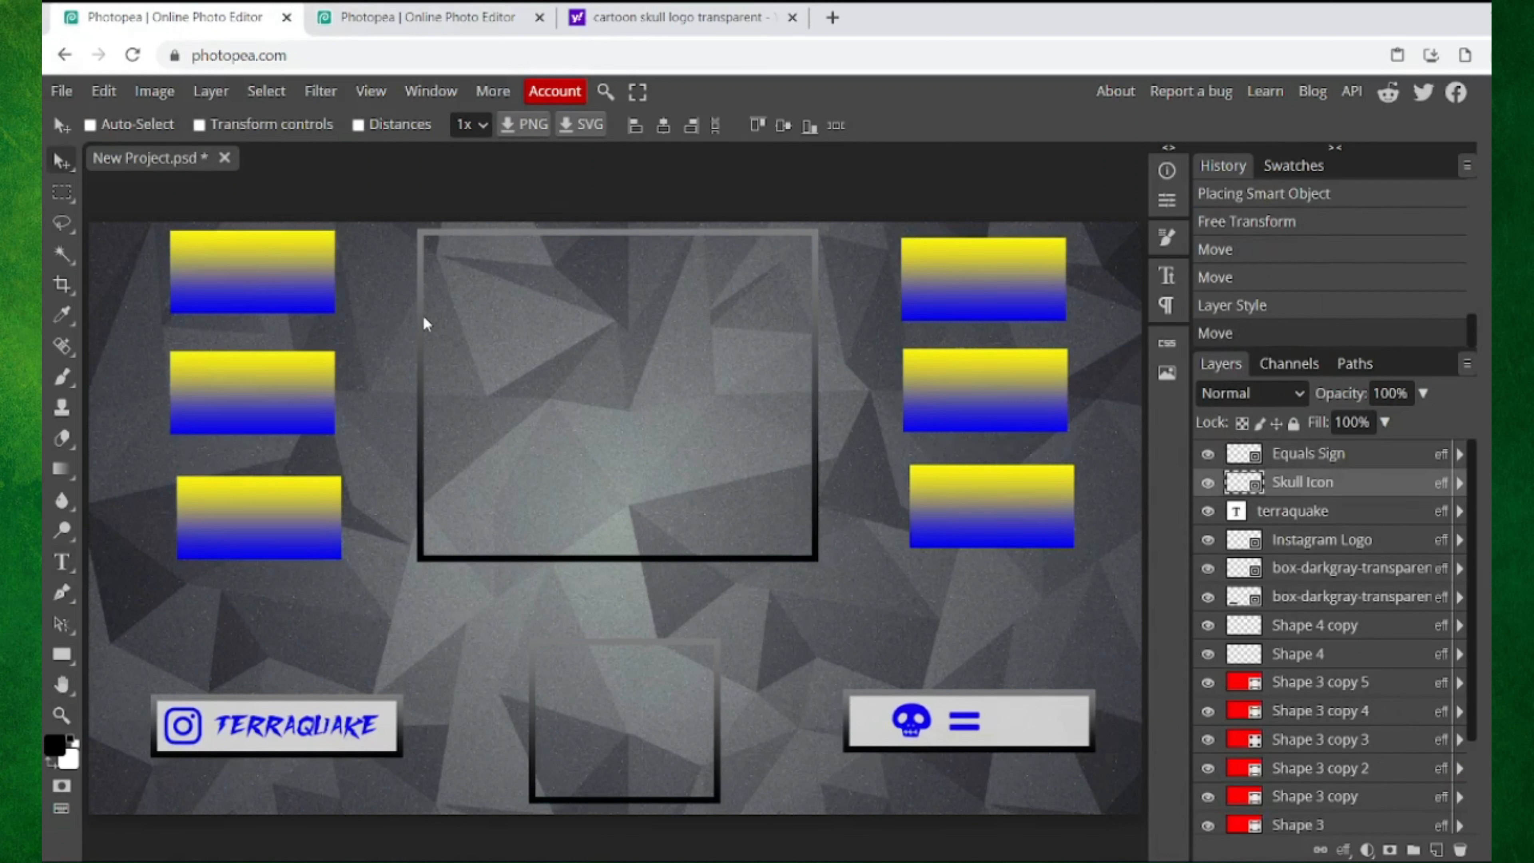
key(Down)
key(Down)
key(Up)
key(ctrl+Tab)
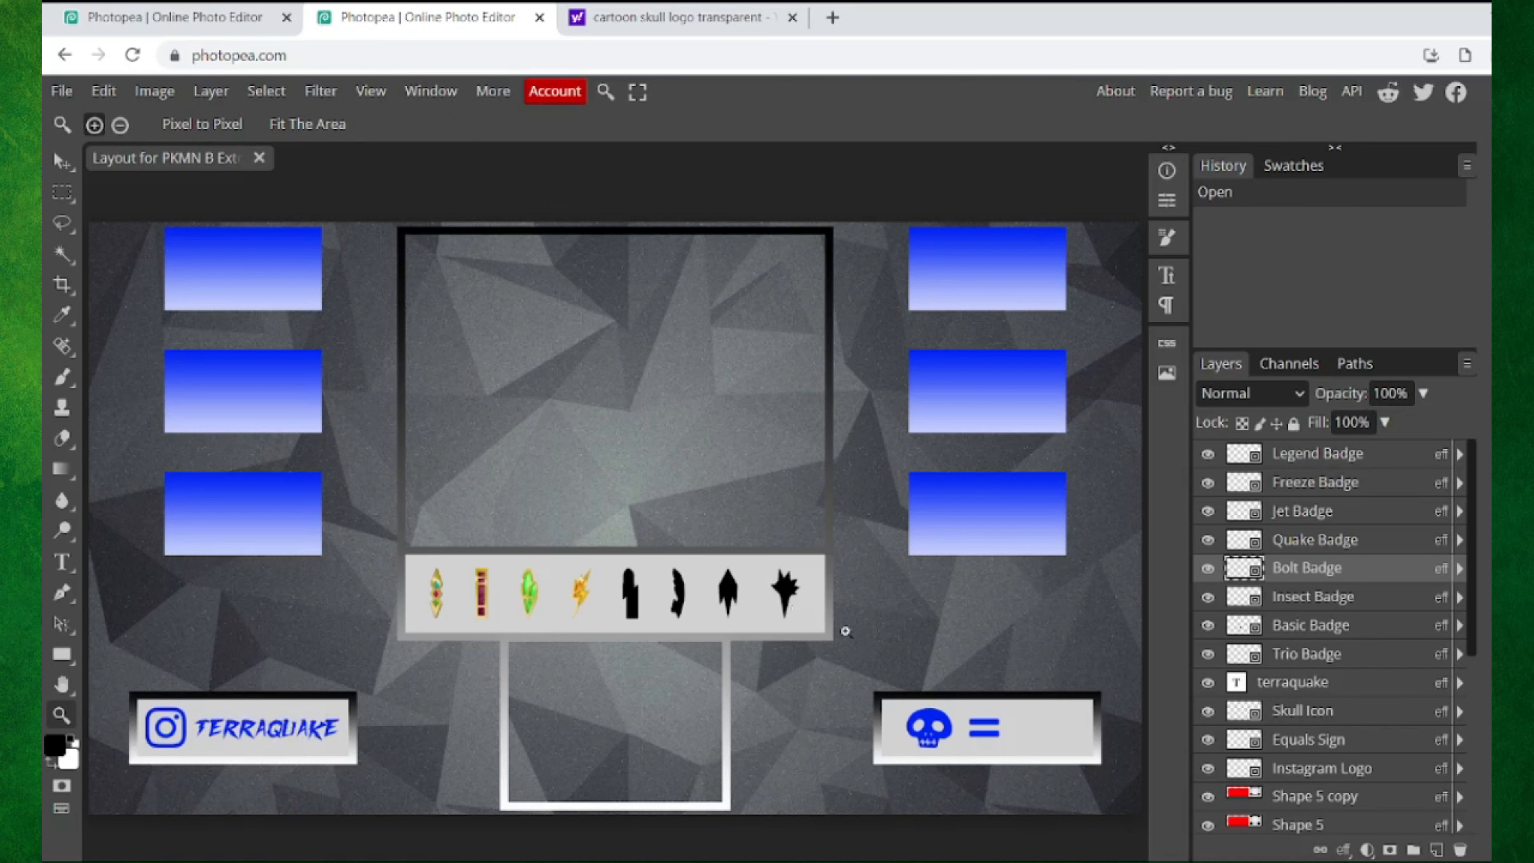
Step: Widen the duplicated frame below the main frame on both sides to about the main frame's width
click(181, 15)
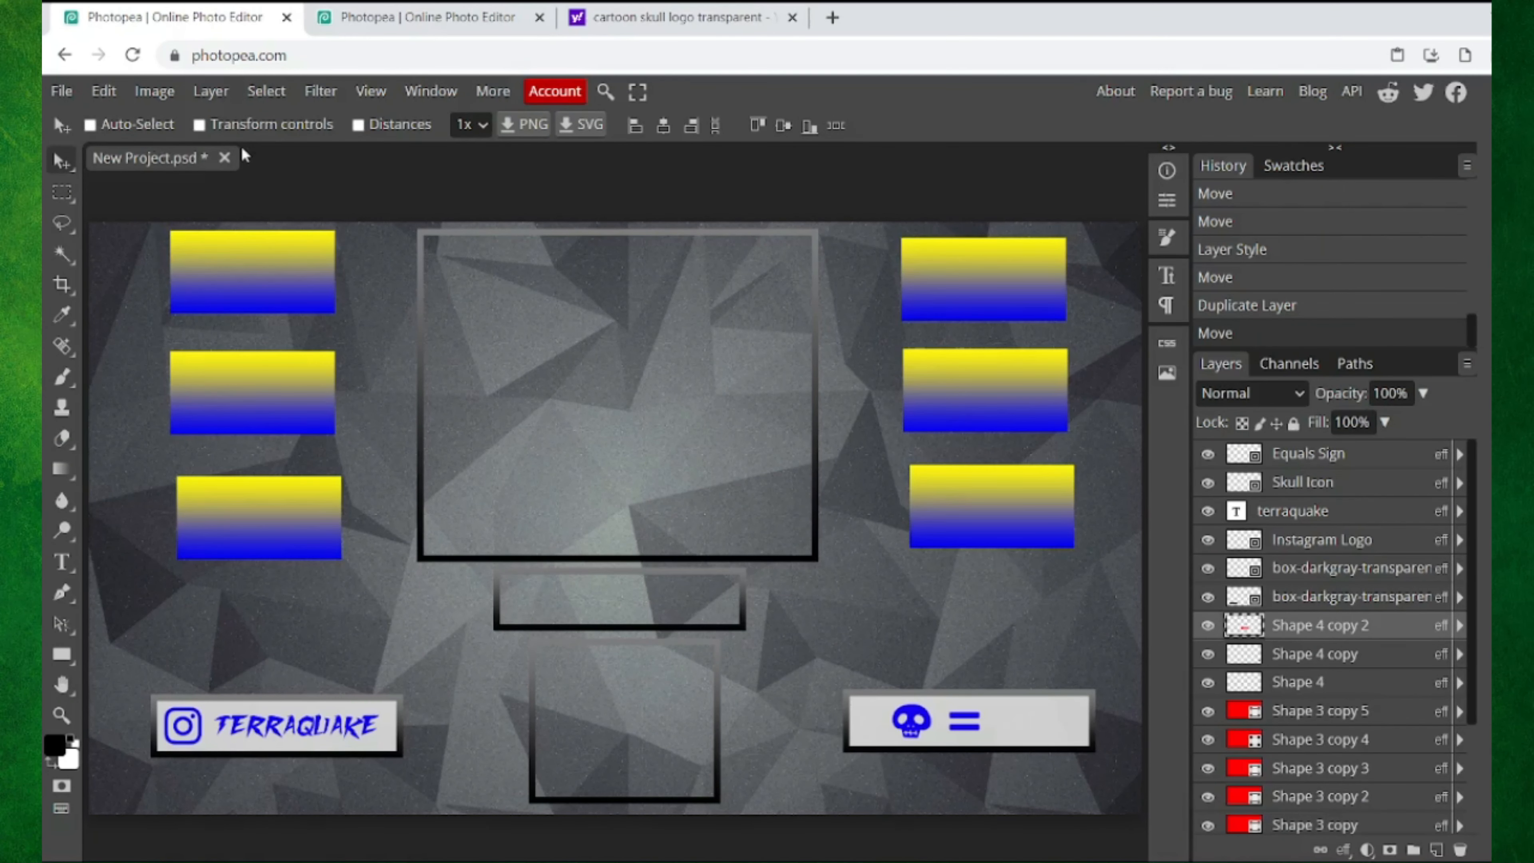
click(199, 127)
click(747, 602)
drag(746, 606, 819, 616)
drag(495, 600, 417, 597)
key(Return)
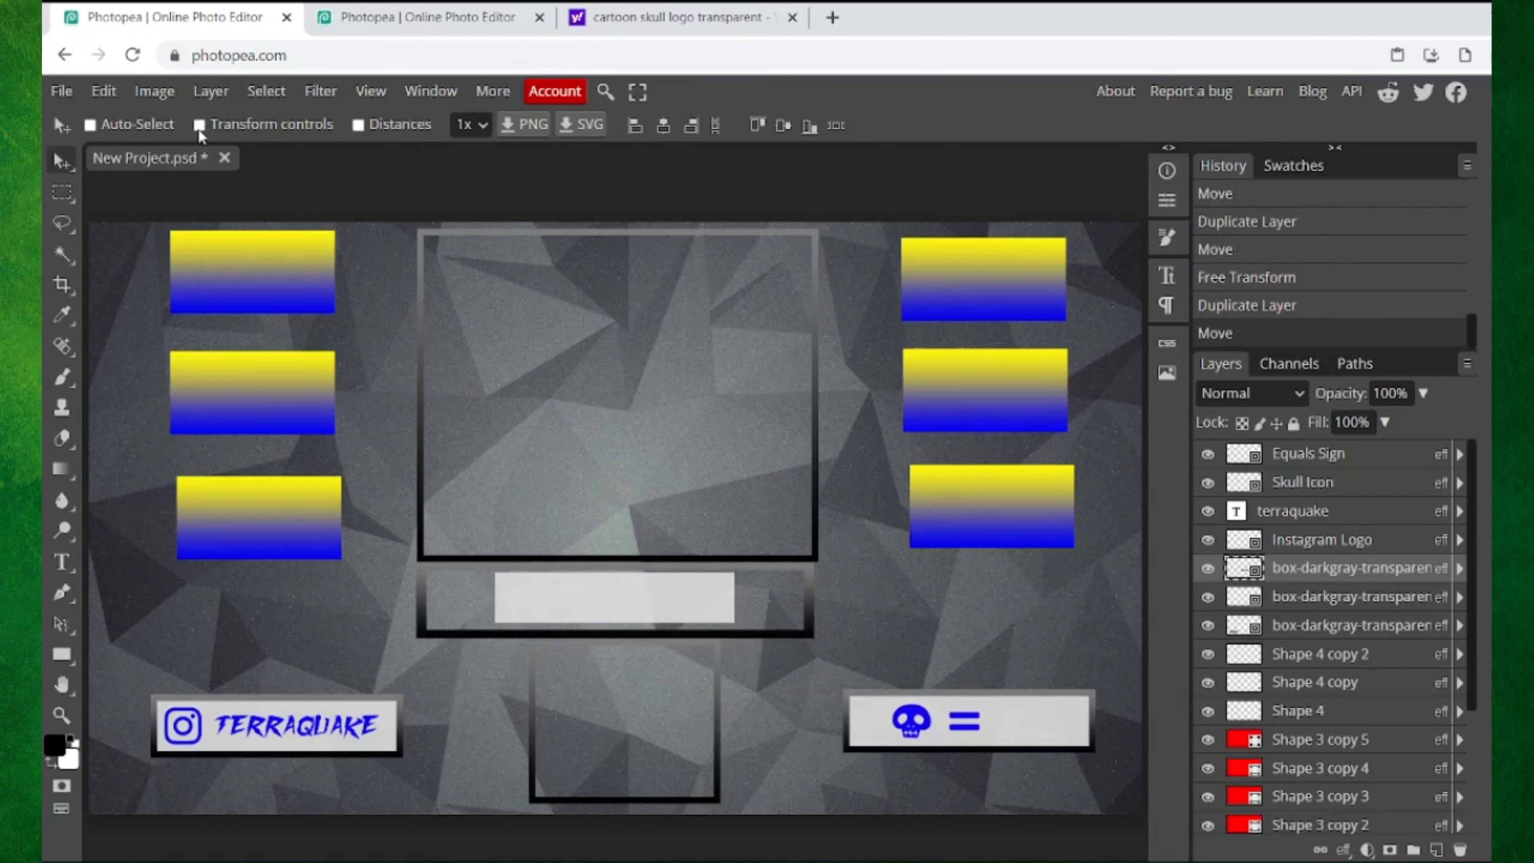
Step: Stretch the duplicated light box on both sides to fill the wide frame below the main frame
click(199, 125)
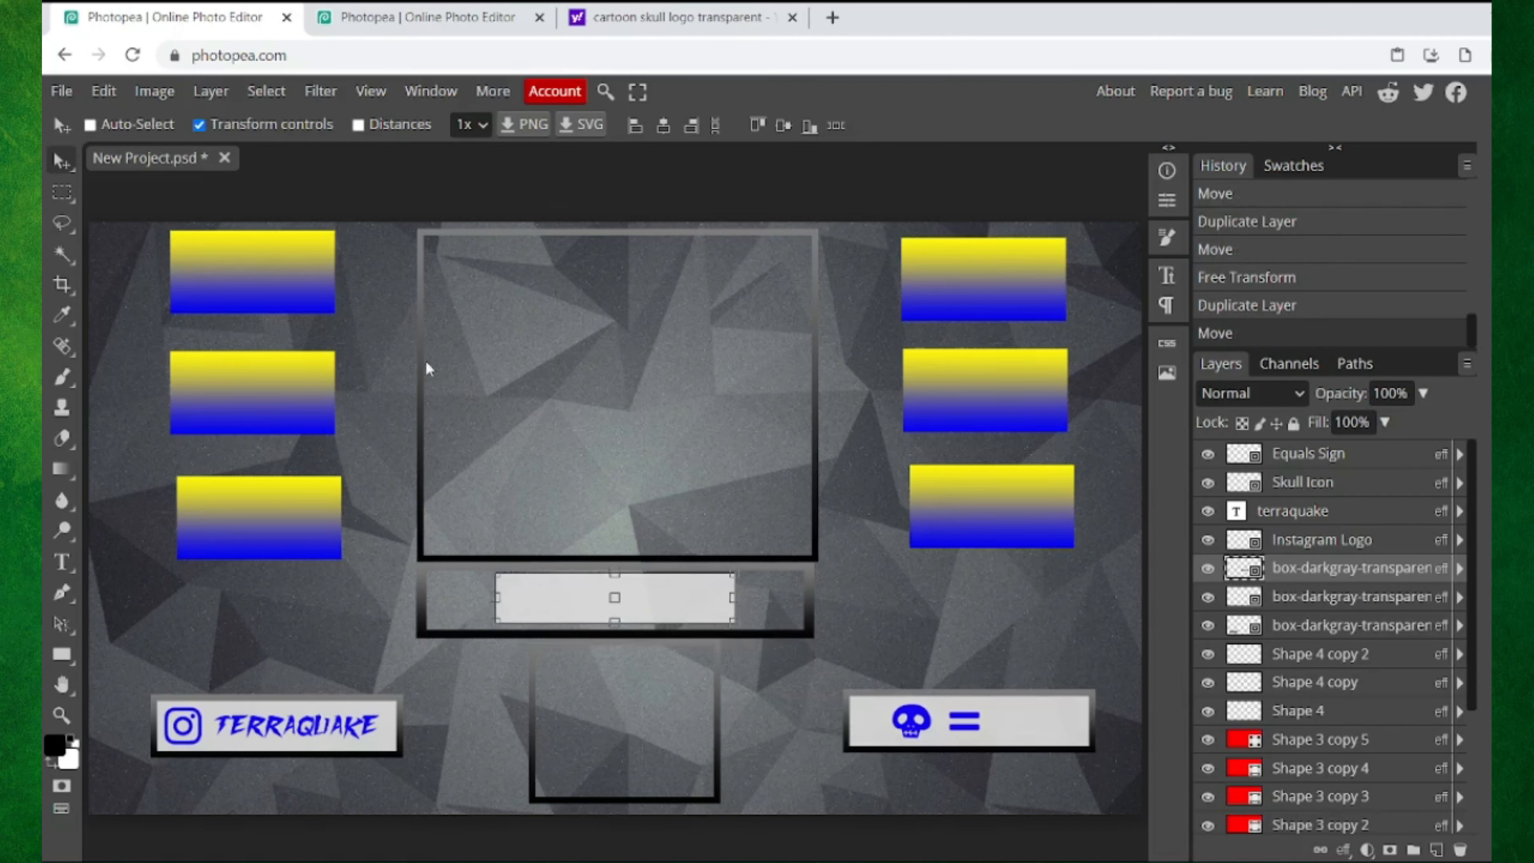
drag(735, 599, 801, 600)
drag(496, 597, 429, 601)
key(Return)
key(z)
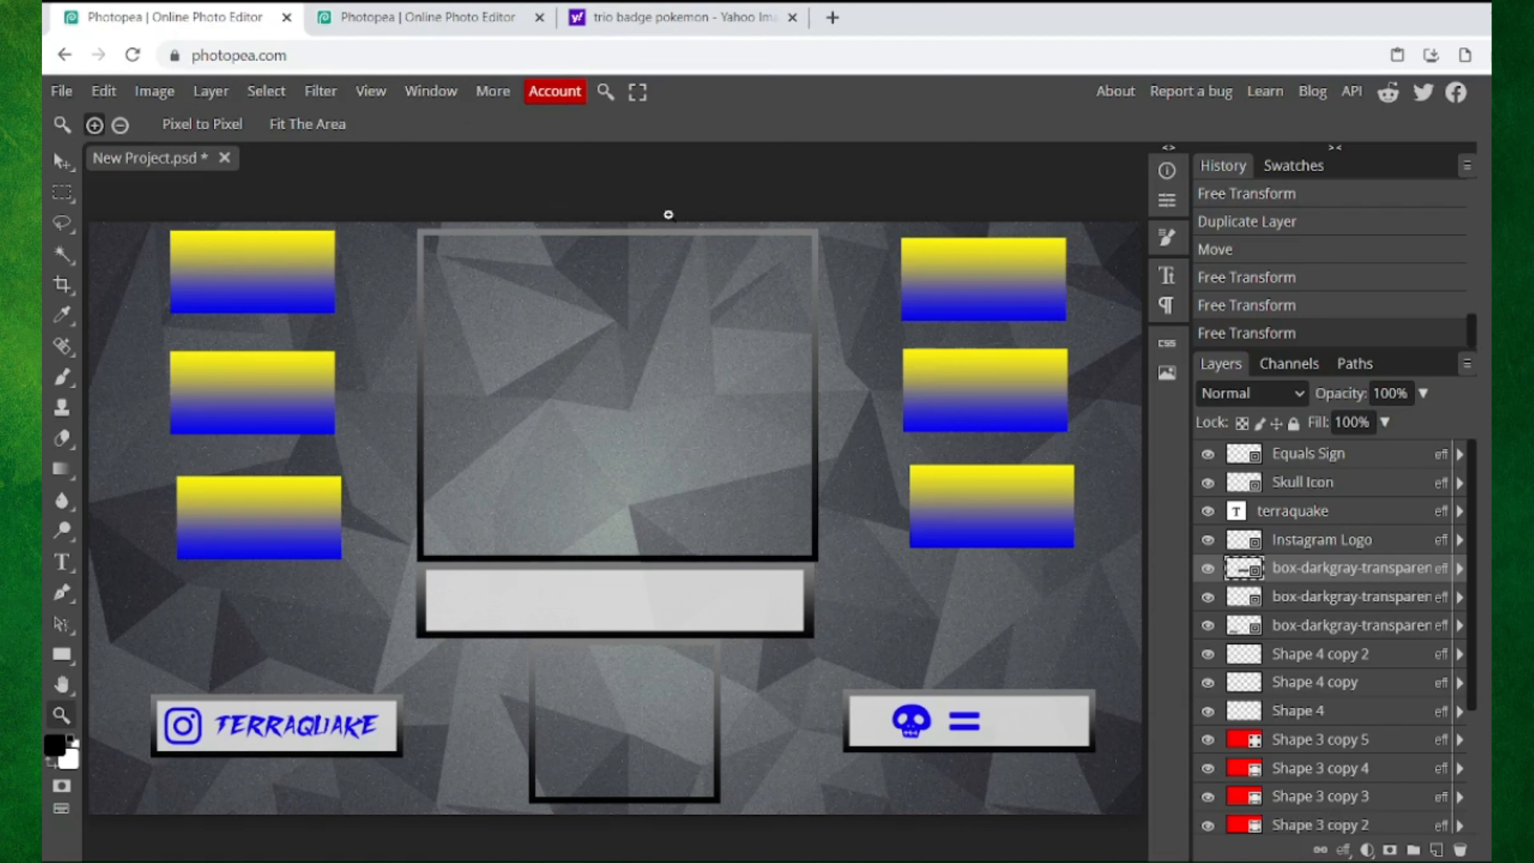
Step: Examine the trio badge image results and the row of badges in the reference layout
click(664, 17)
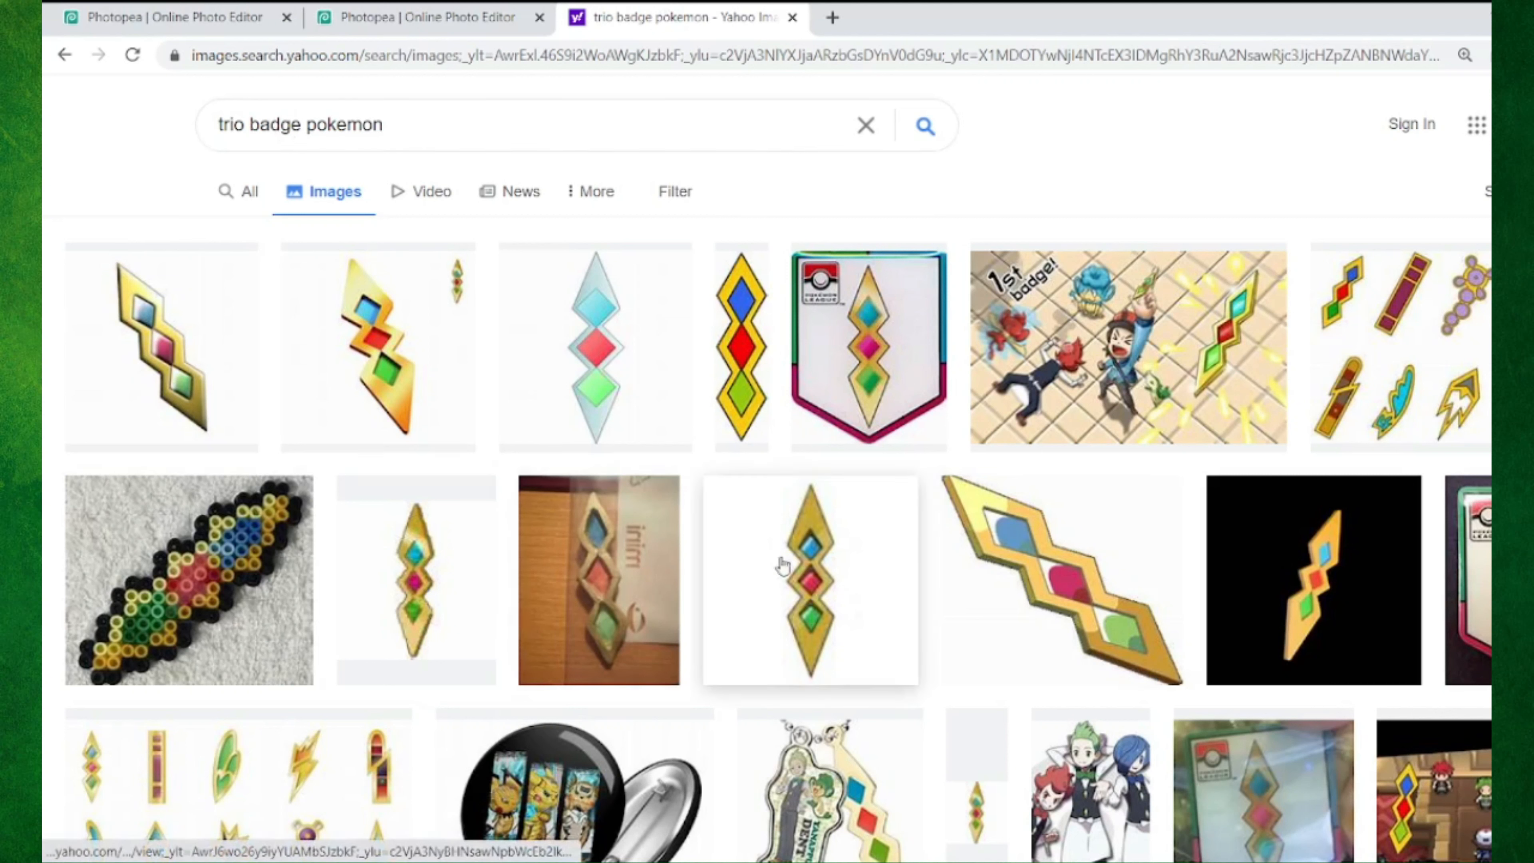
click(422, 16)
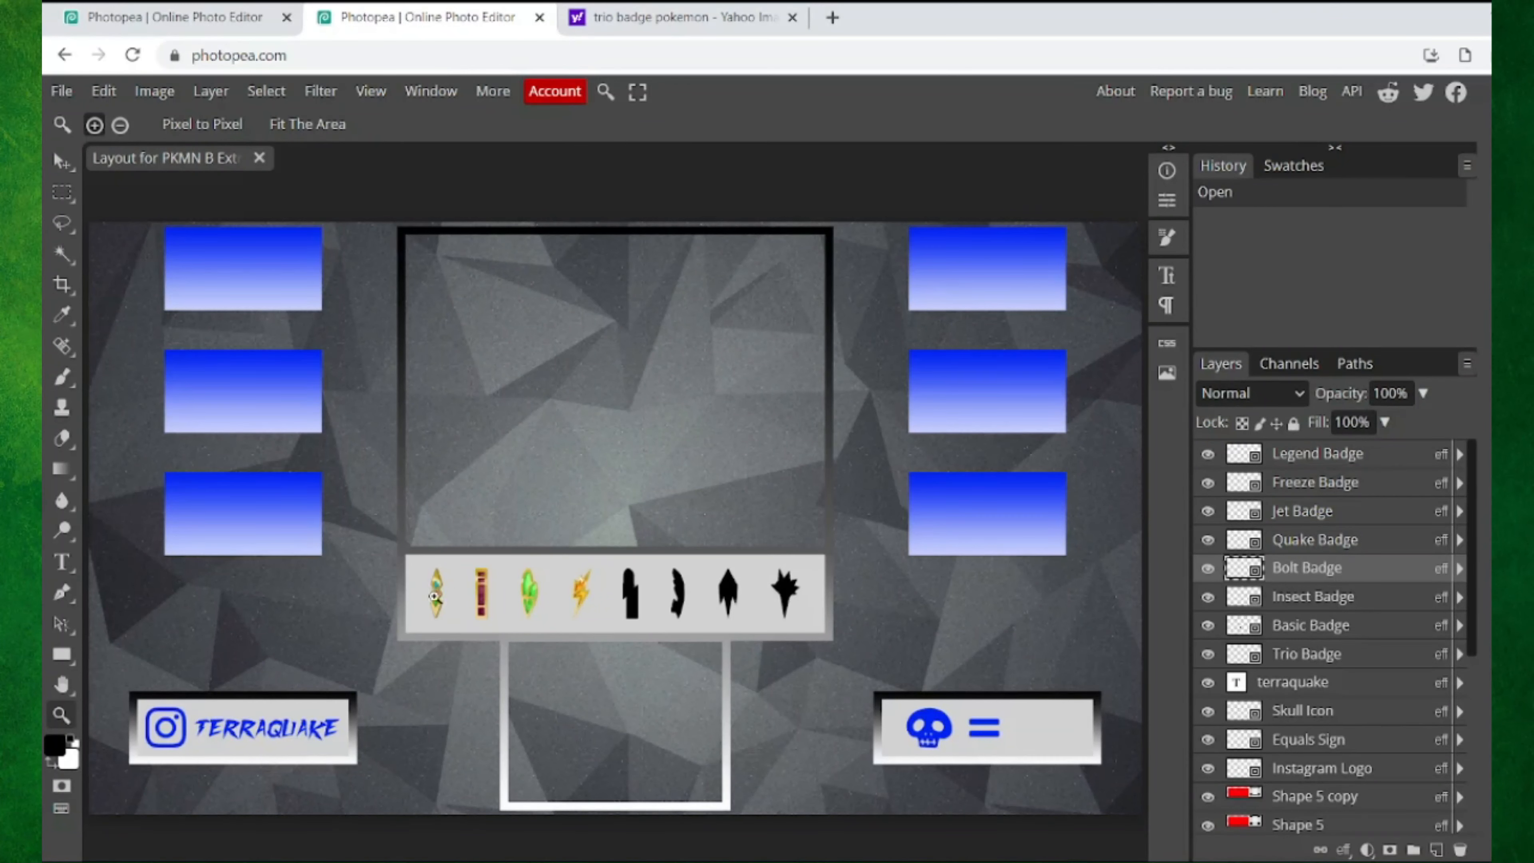
click(664, 17)
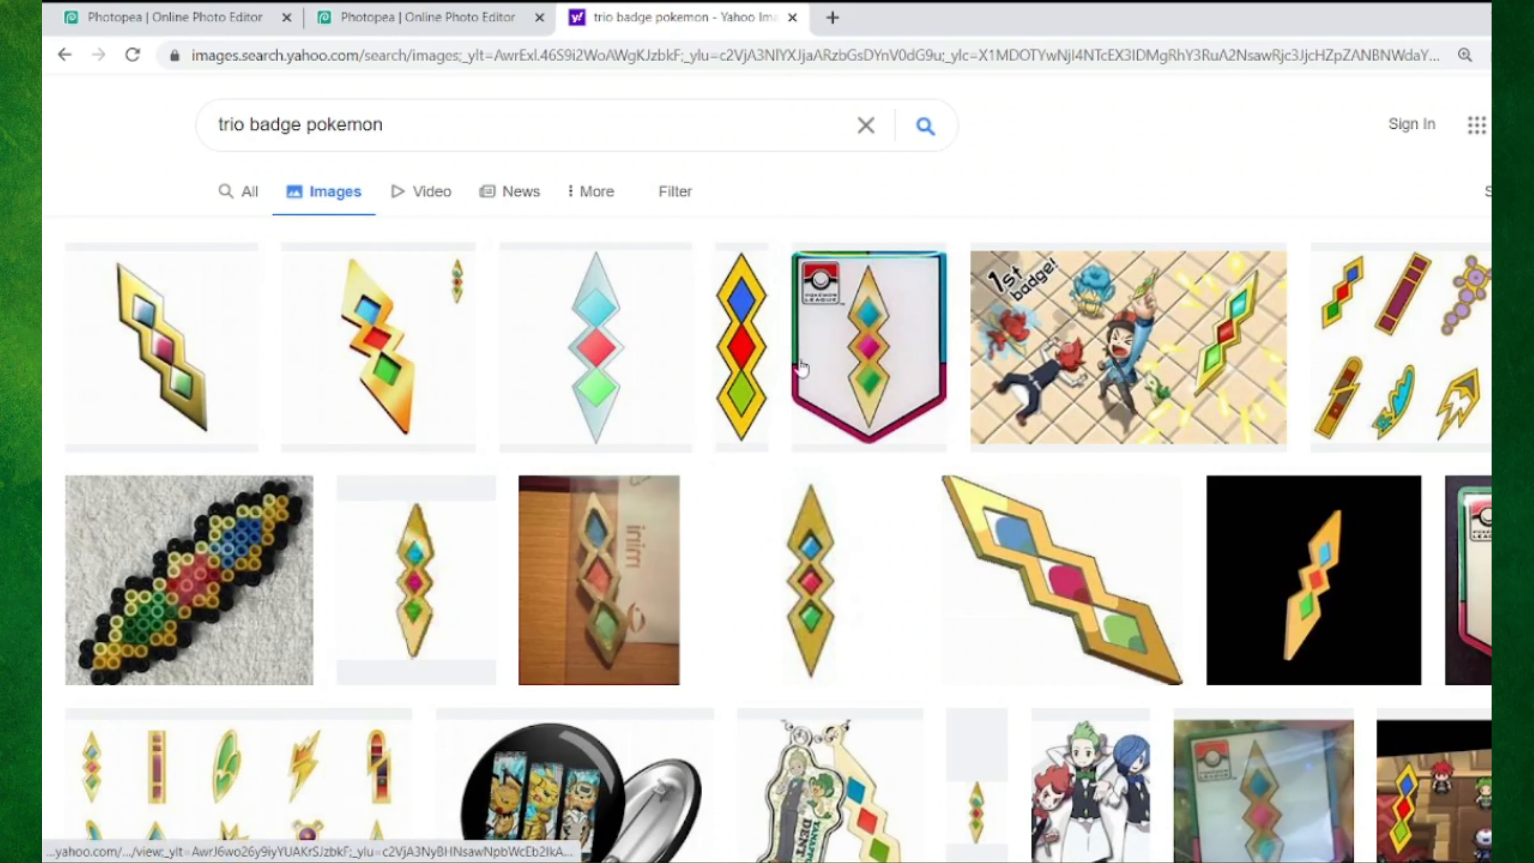
click(423, 17)
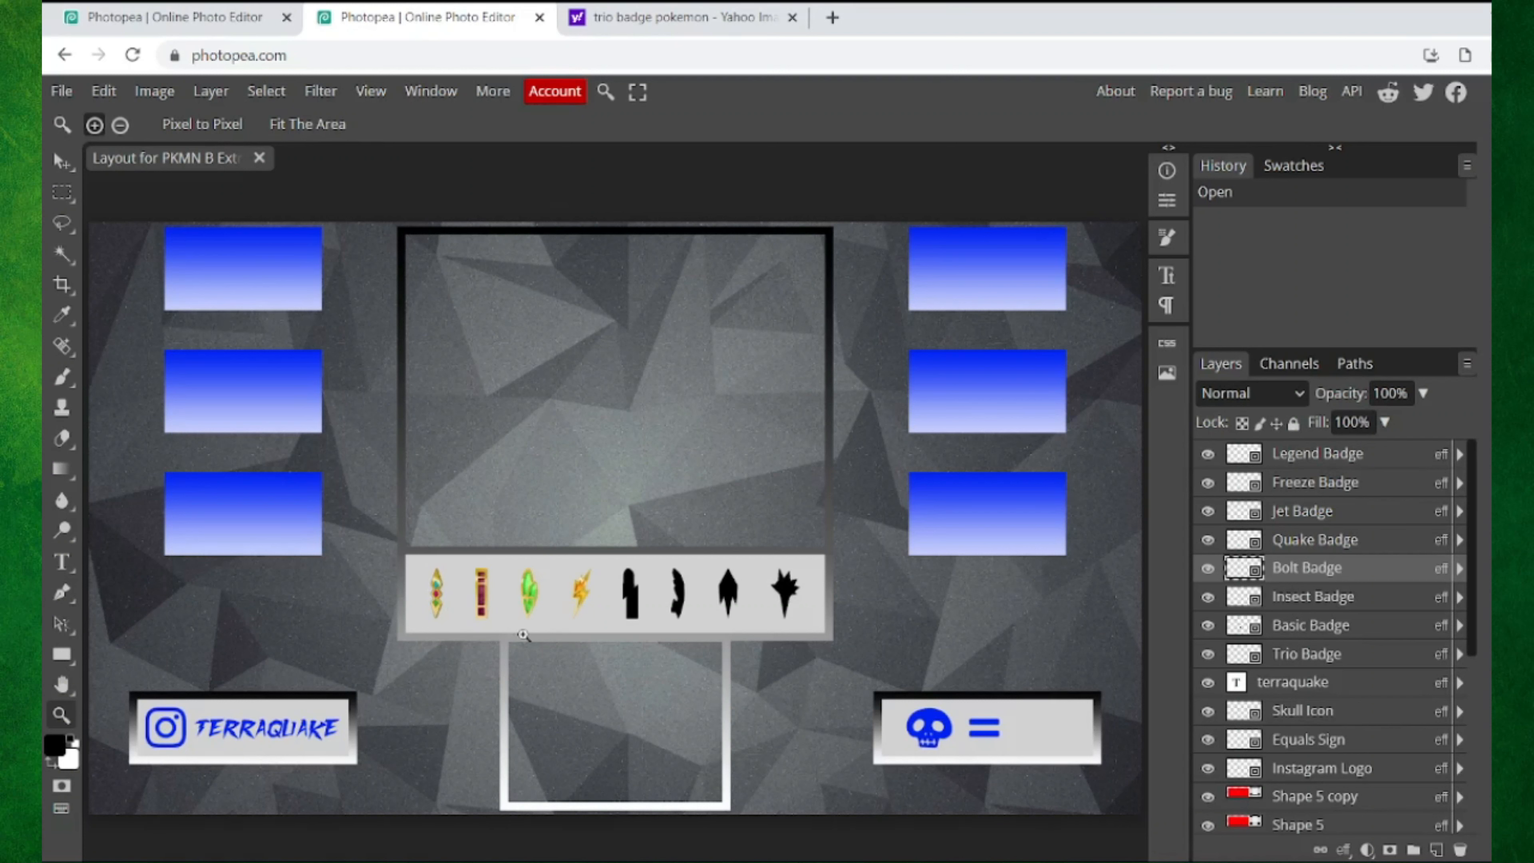
click(676, 17)
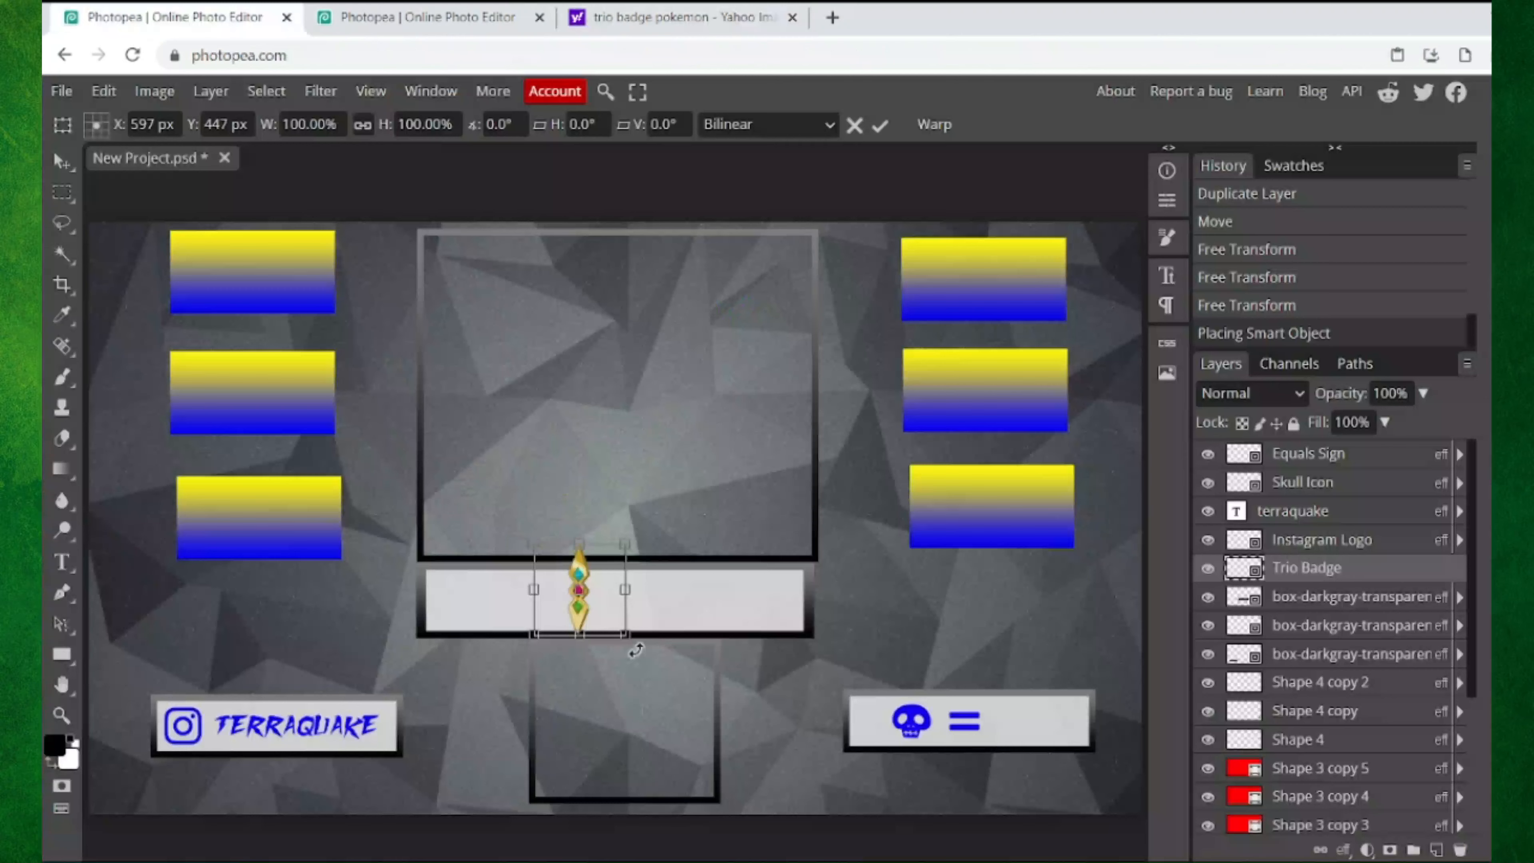
Step: Shrink the placed Trio Badge to 51.35% at the left end of the wide light box and nudge it slightly down and left
drag(628, 633, 468, 613)
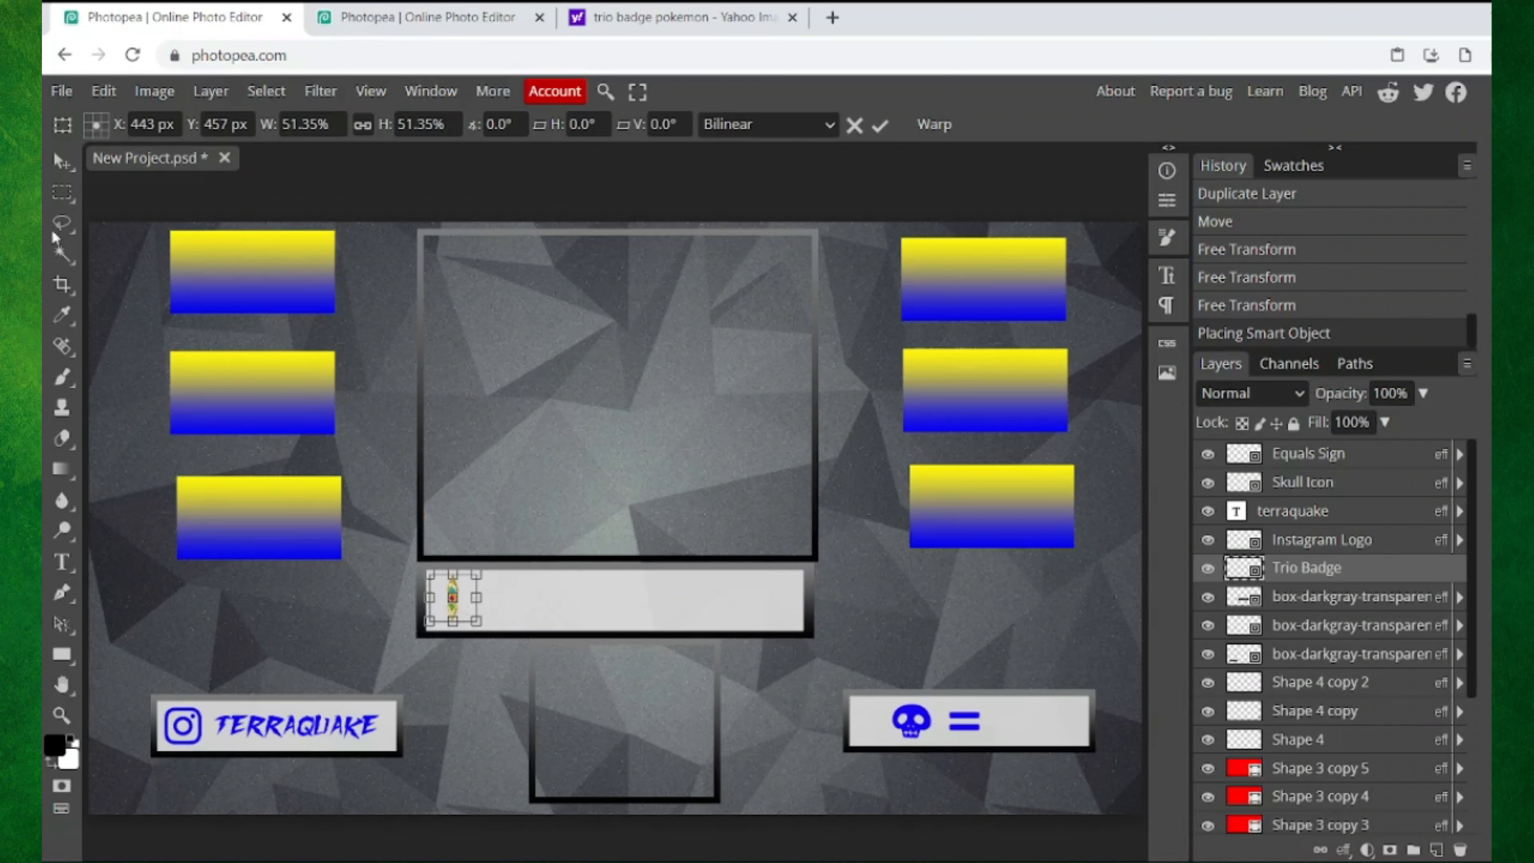
key(Return)
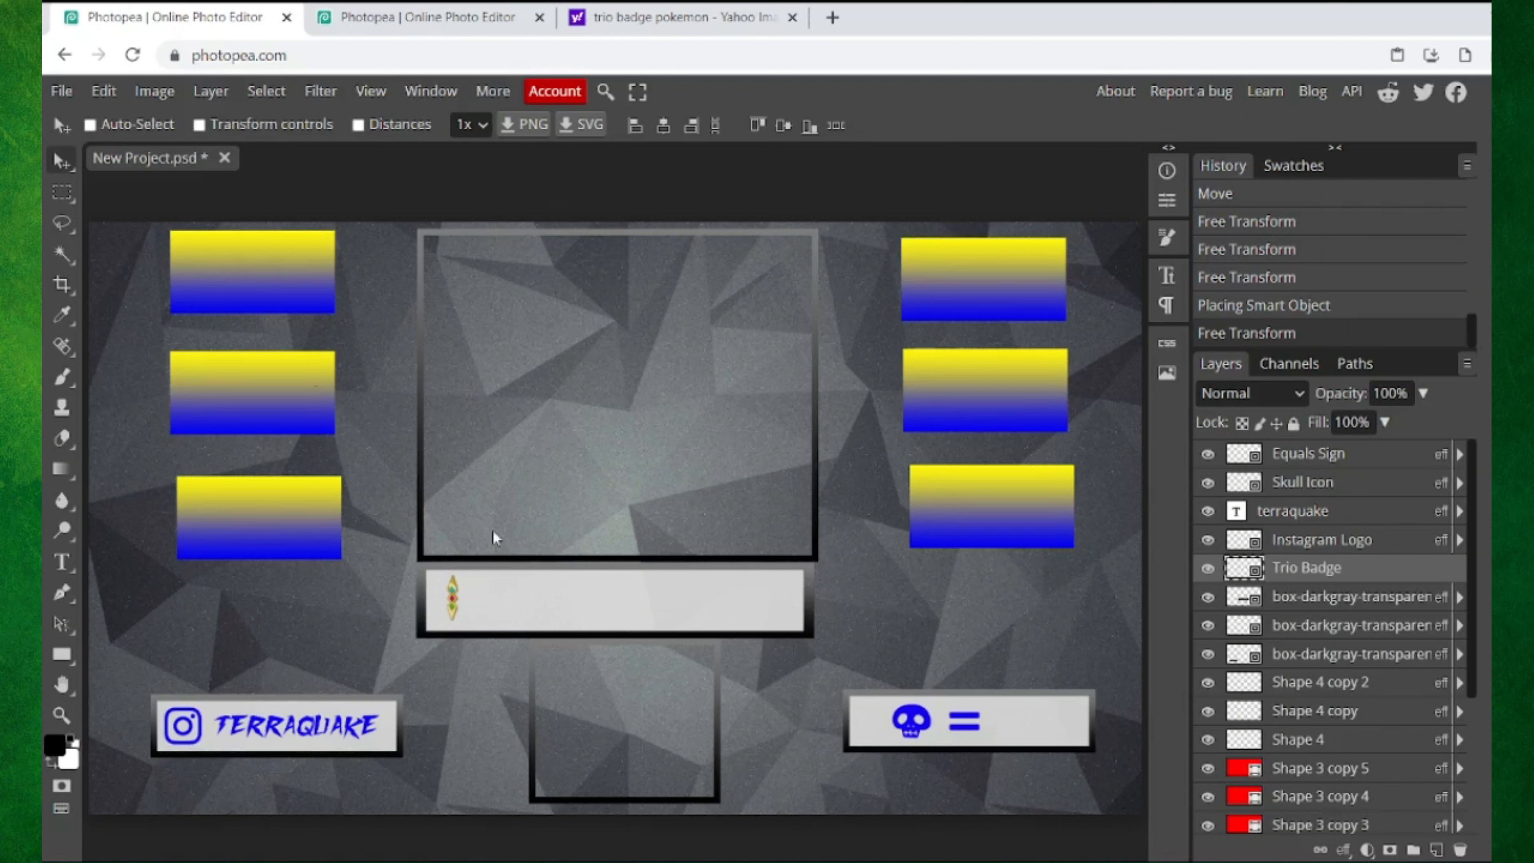
key(Down)
key(Left)
key(Left)
key(Left)
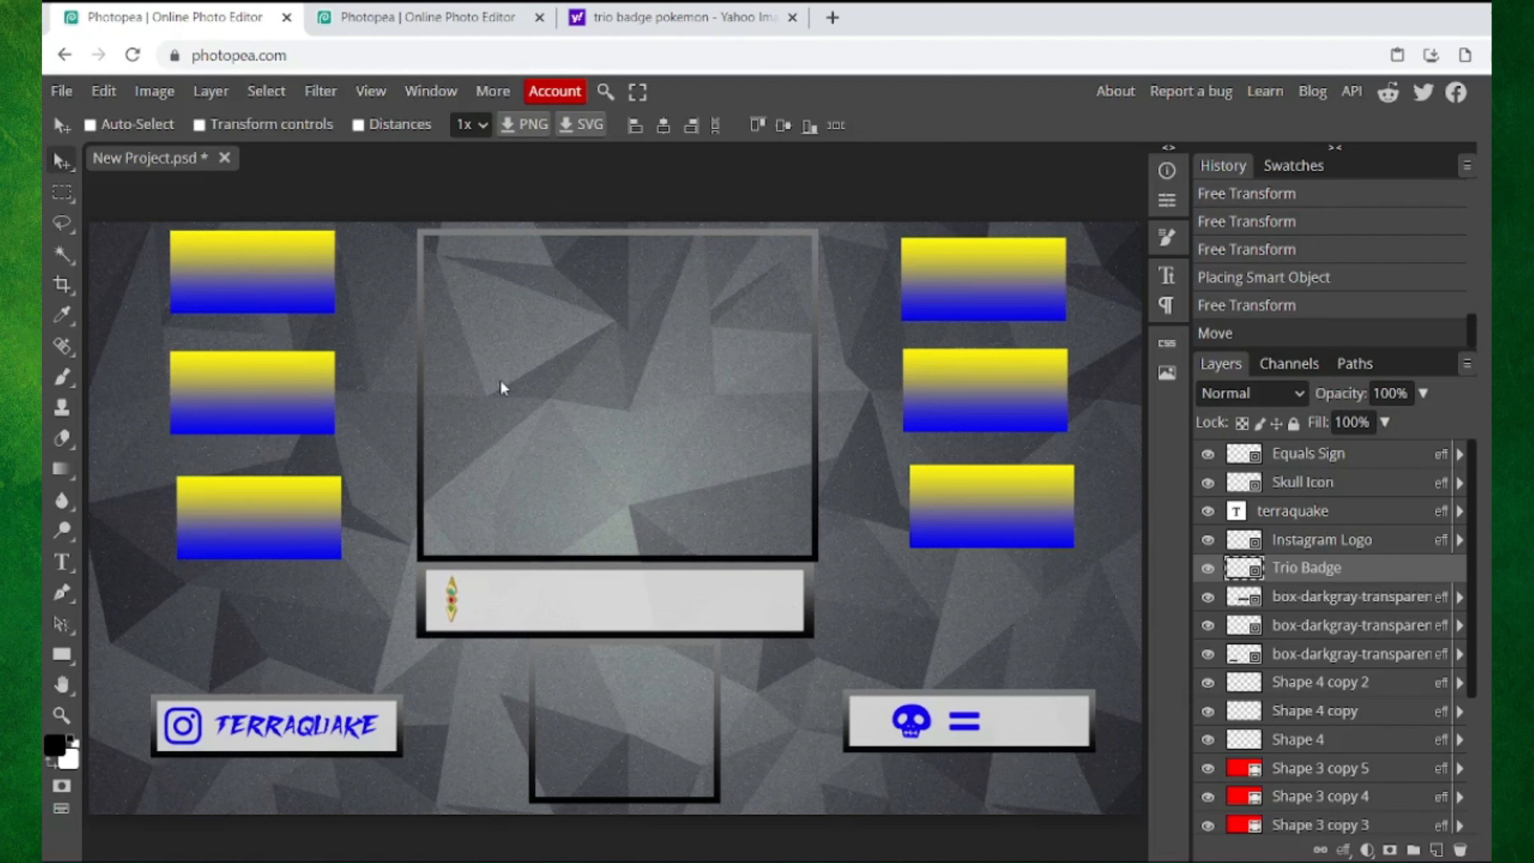
Step: Adjust the Trio Badge's horizontal position against the reference layout, leaving a slightly larger gap to the box's left edge
key(Left)
key(Left)
key(Left)
key(Left)
key(Left)
key(Left)
key(Left)
key(Left)
key(Left)
key(ctrl+Tab)
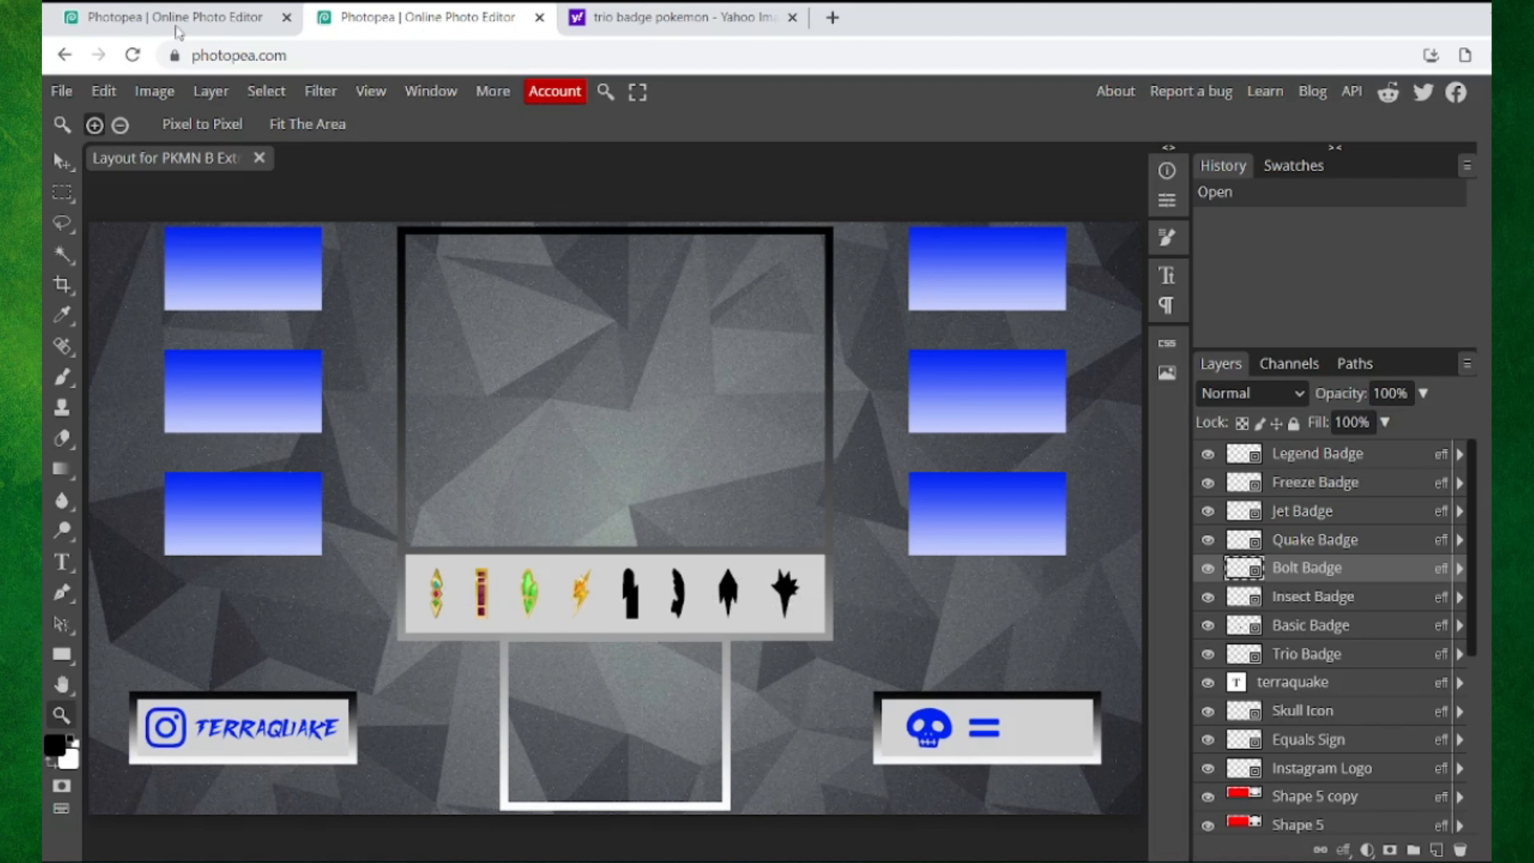
click(139, 18)
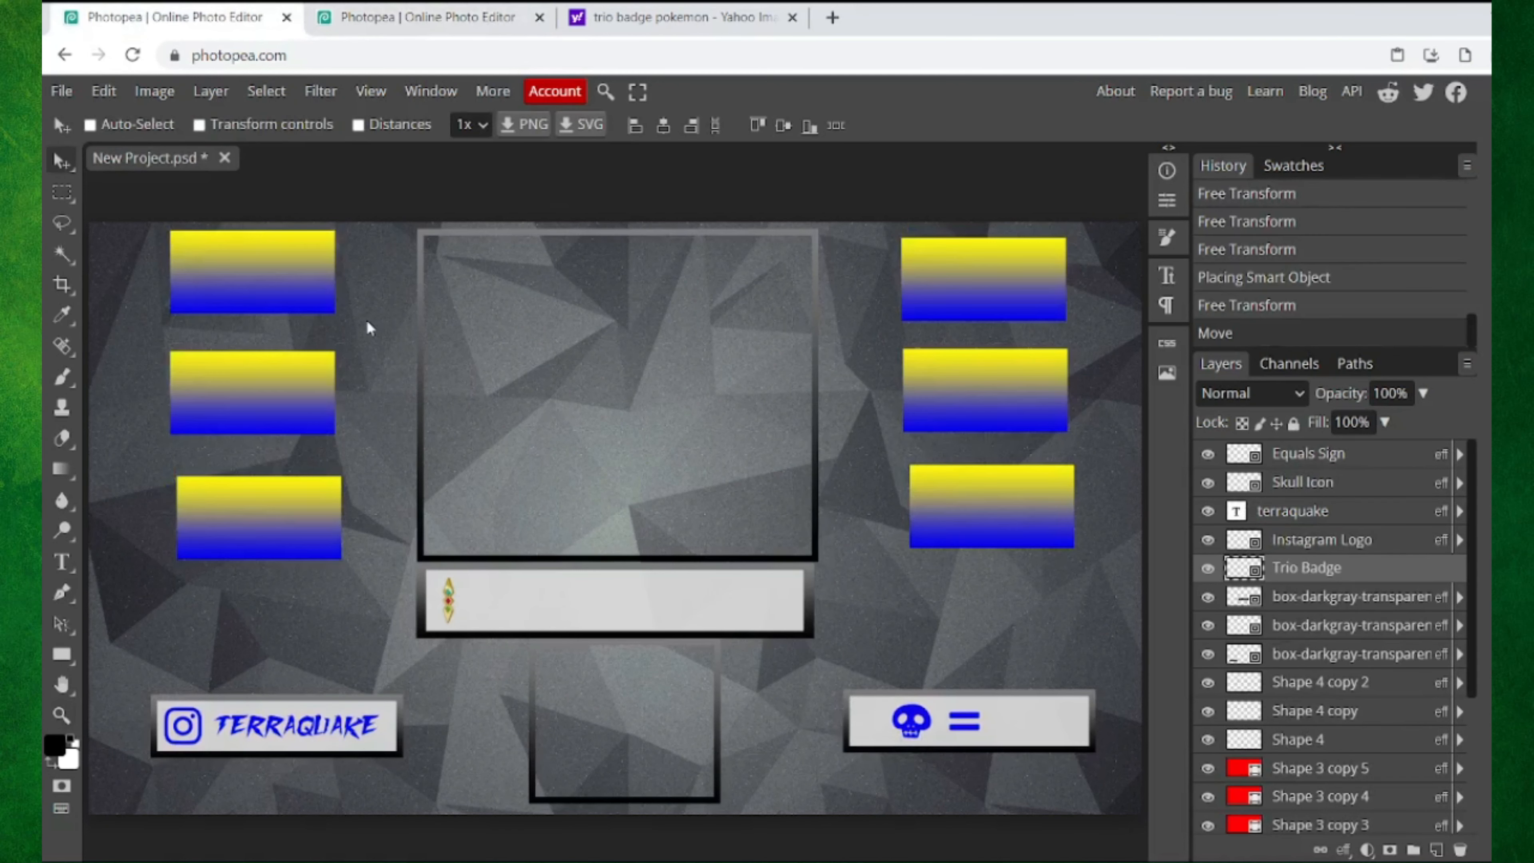
key(Right)
key(Right)
key(Right)
key(Right)
key(Right)
key(Right)
key(Right)
key(Right)
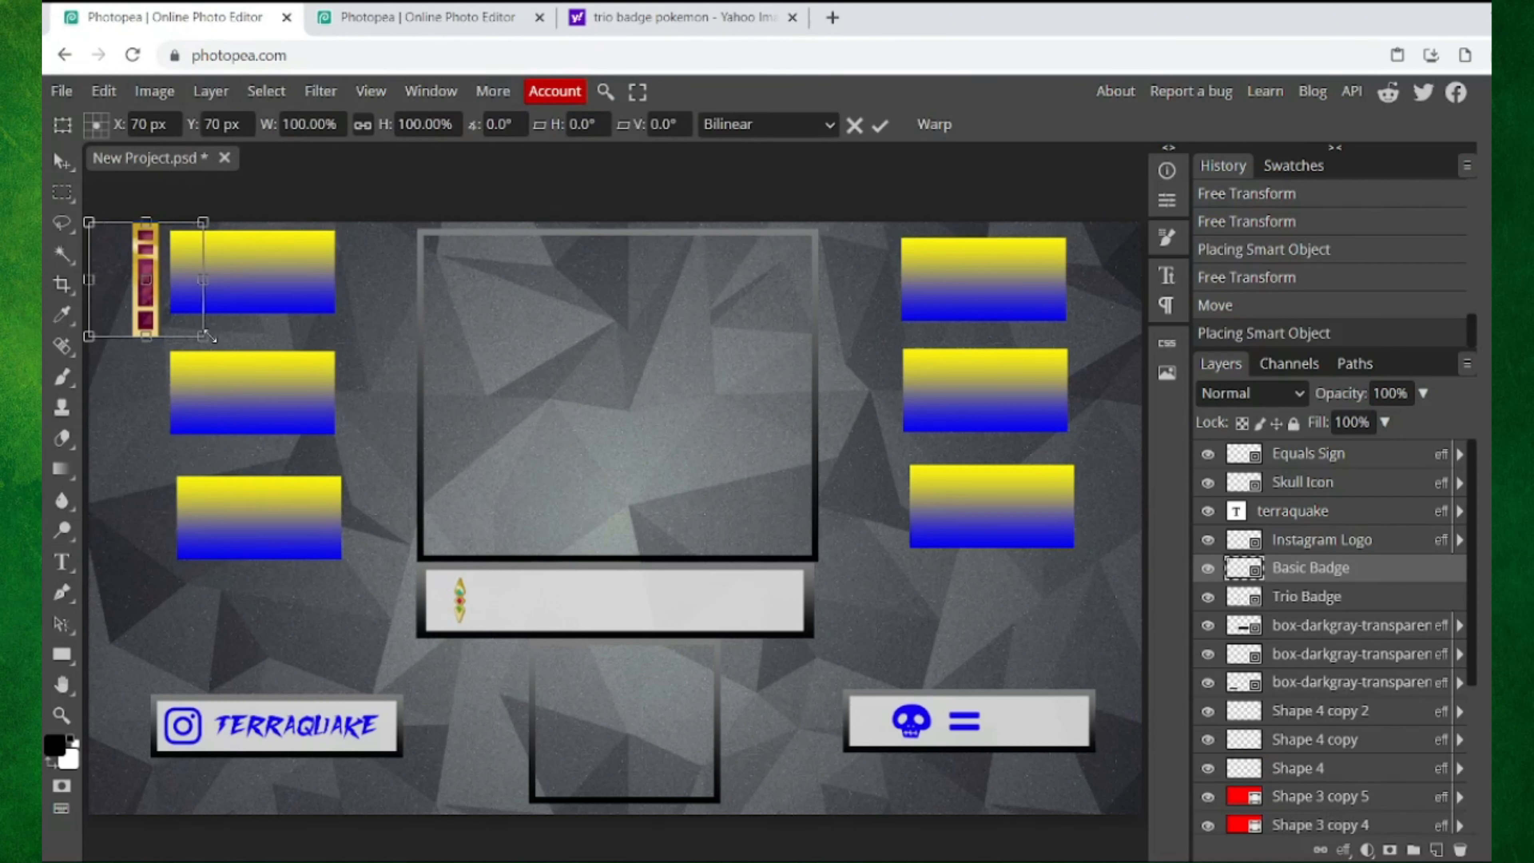
Step: Shrink the placed Basic Badge to 39.57% beside the Trio Badge and nudge it right to leave a gap between them
drag(207, 336, 512, 603)
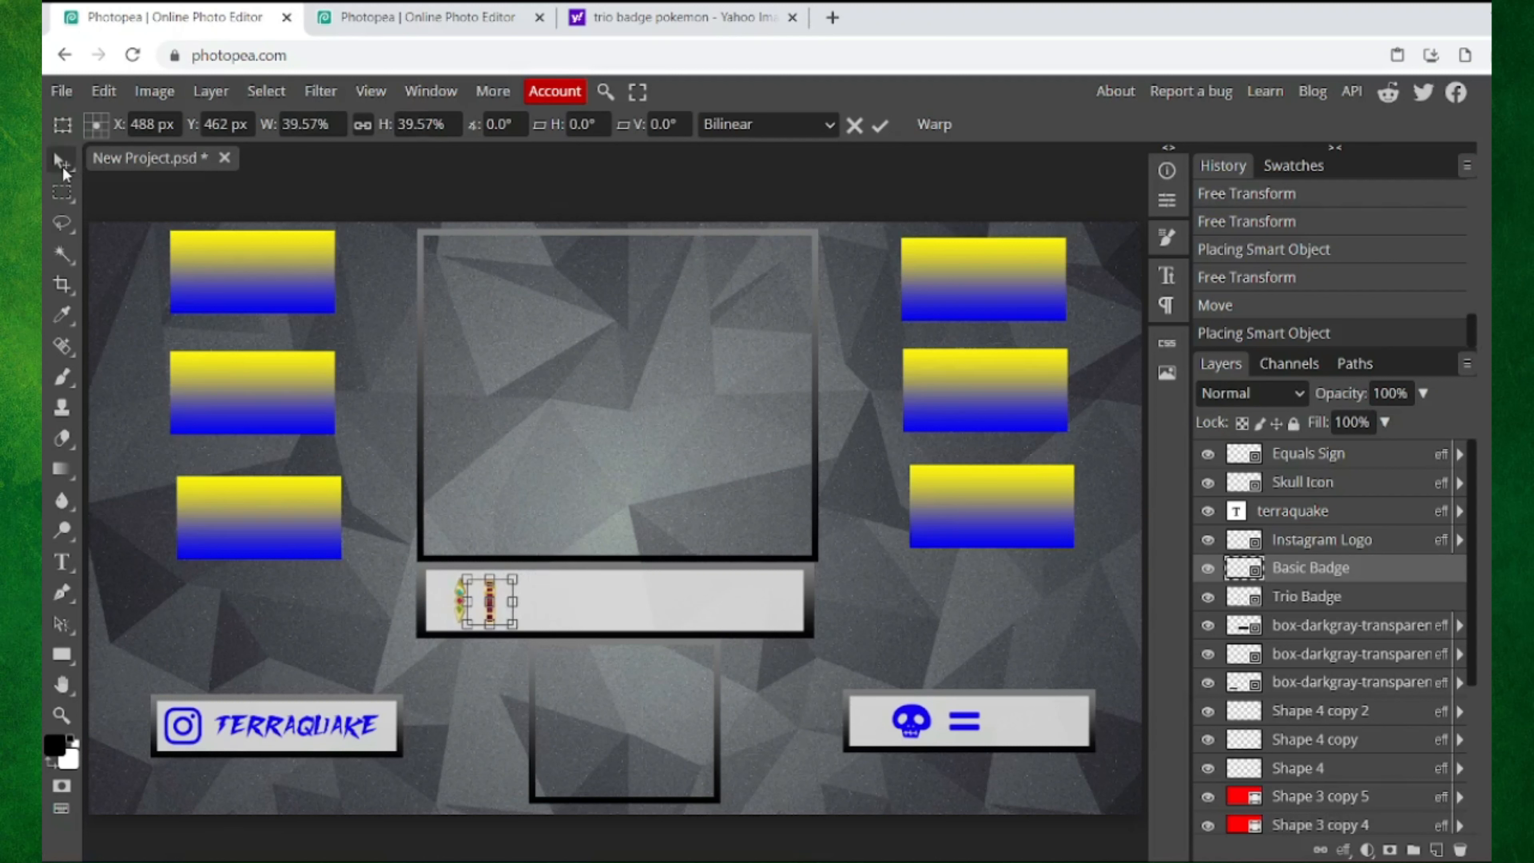
key(Return)
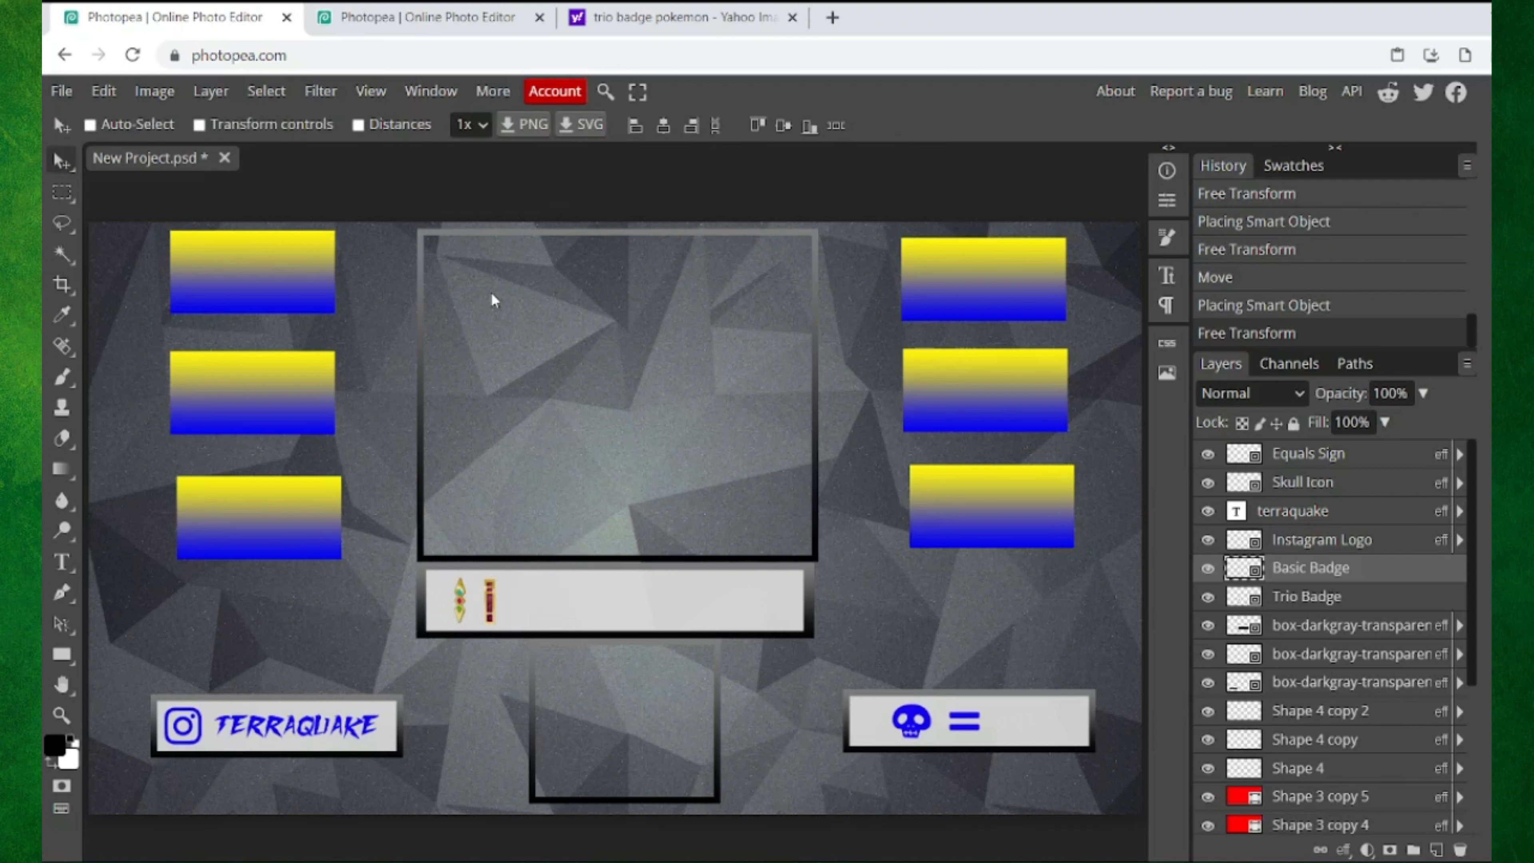
key(Right)
key(Right)
key(Right)
key(Right)
key(Right)
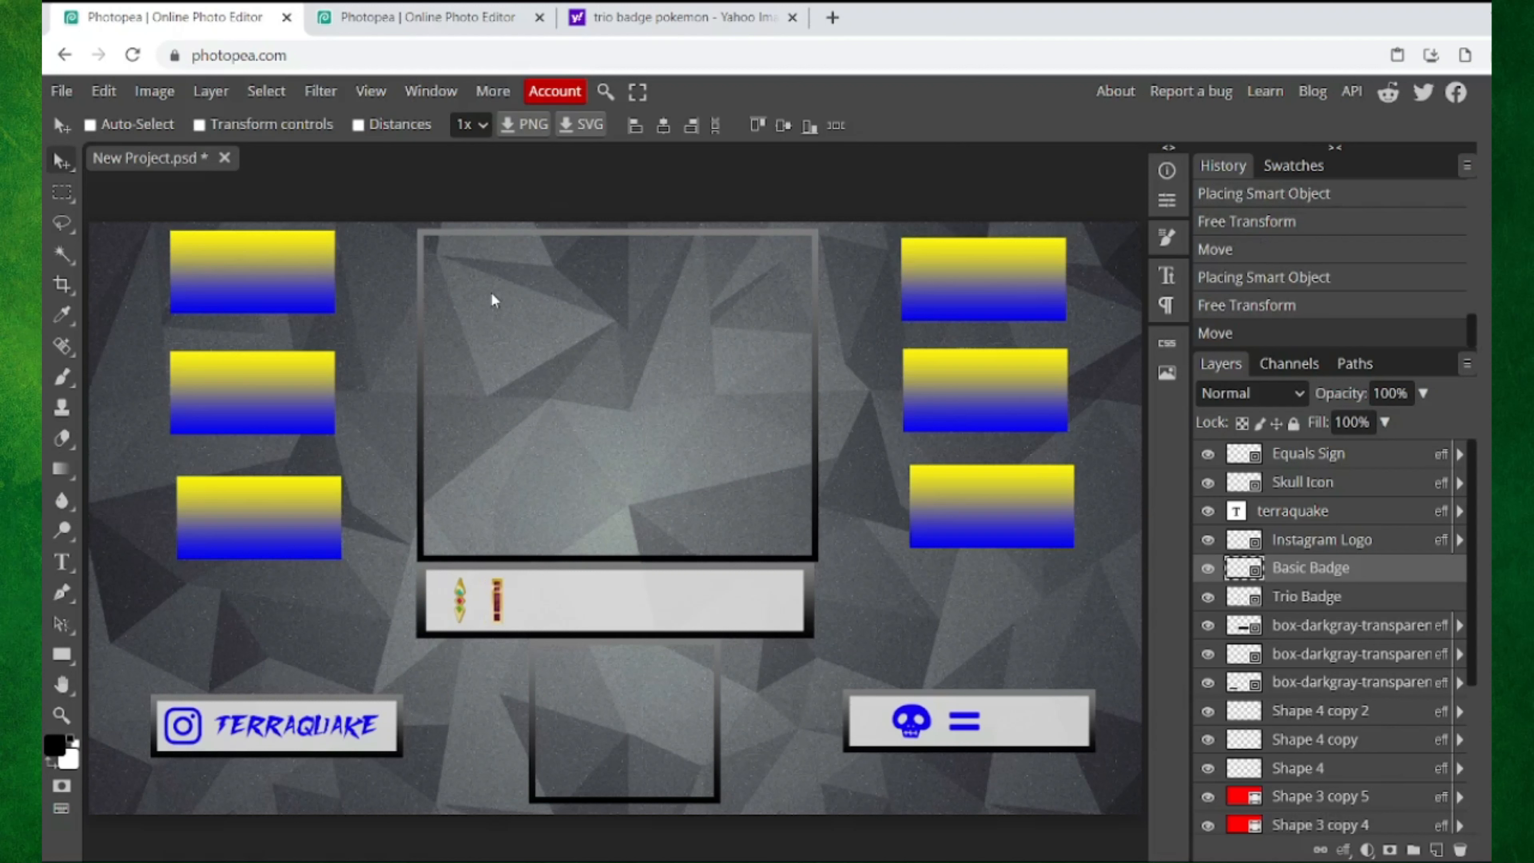
key(Left)
key(Left)
key(Left)
key(Left)
key(Right)
key(Left)
Step: Add a black (000000) Color Overlay to the Trio Badge
double_click(1369, 604)
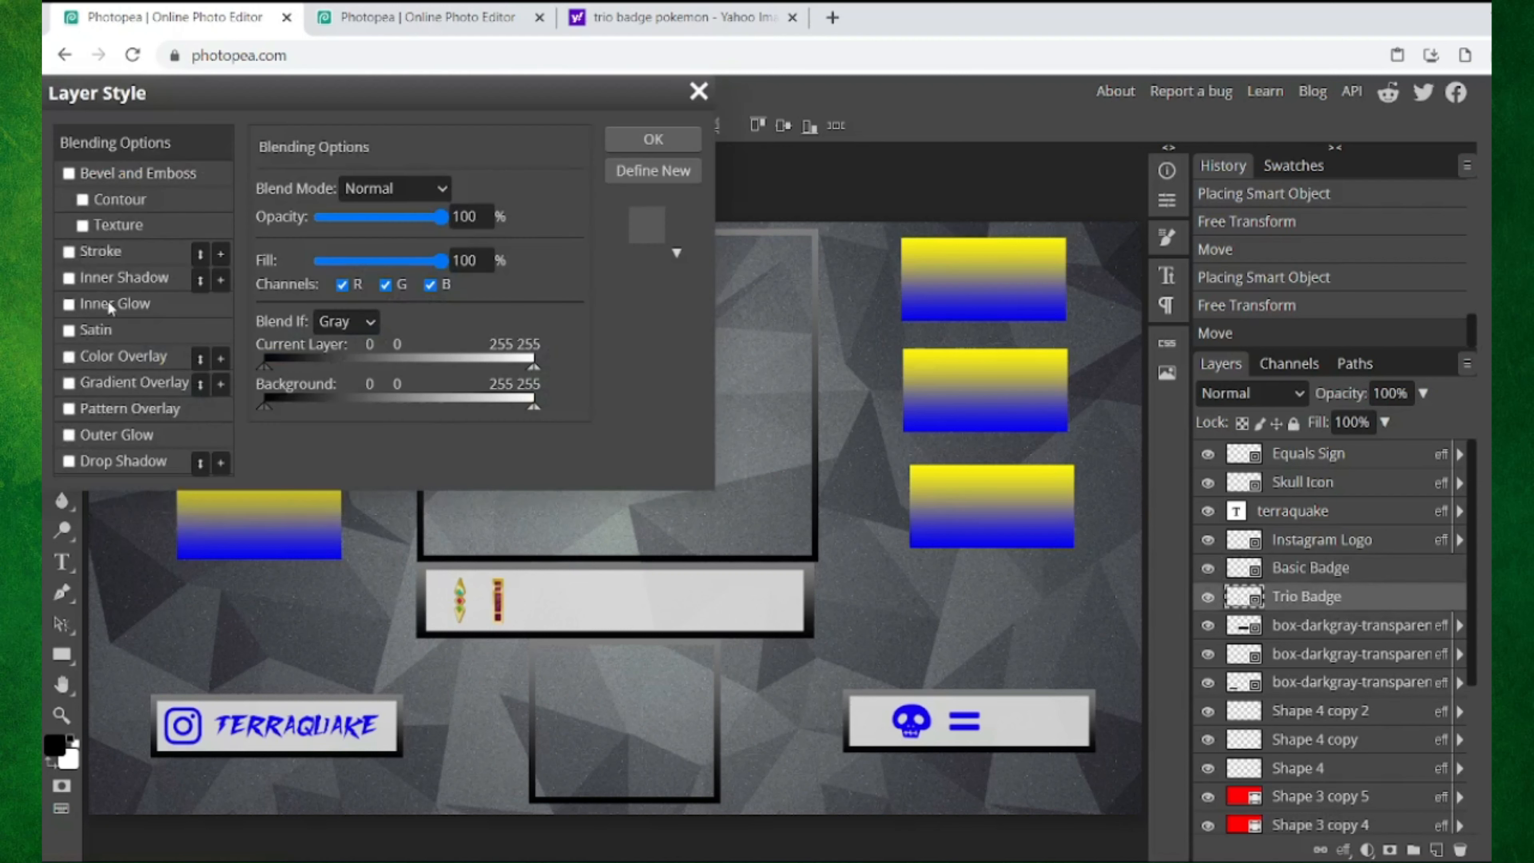
click(134, 356)
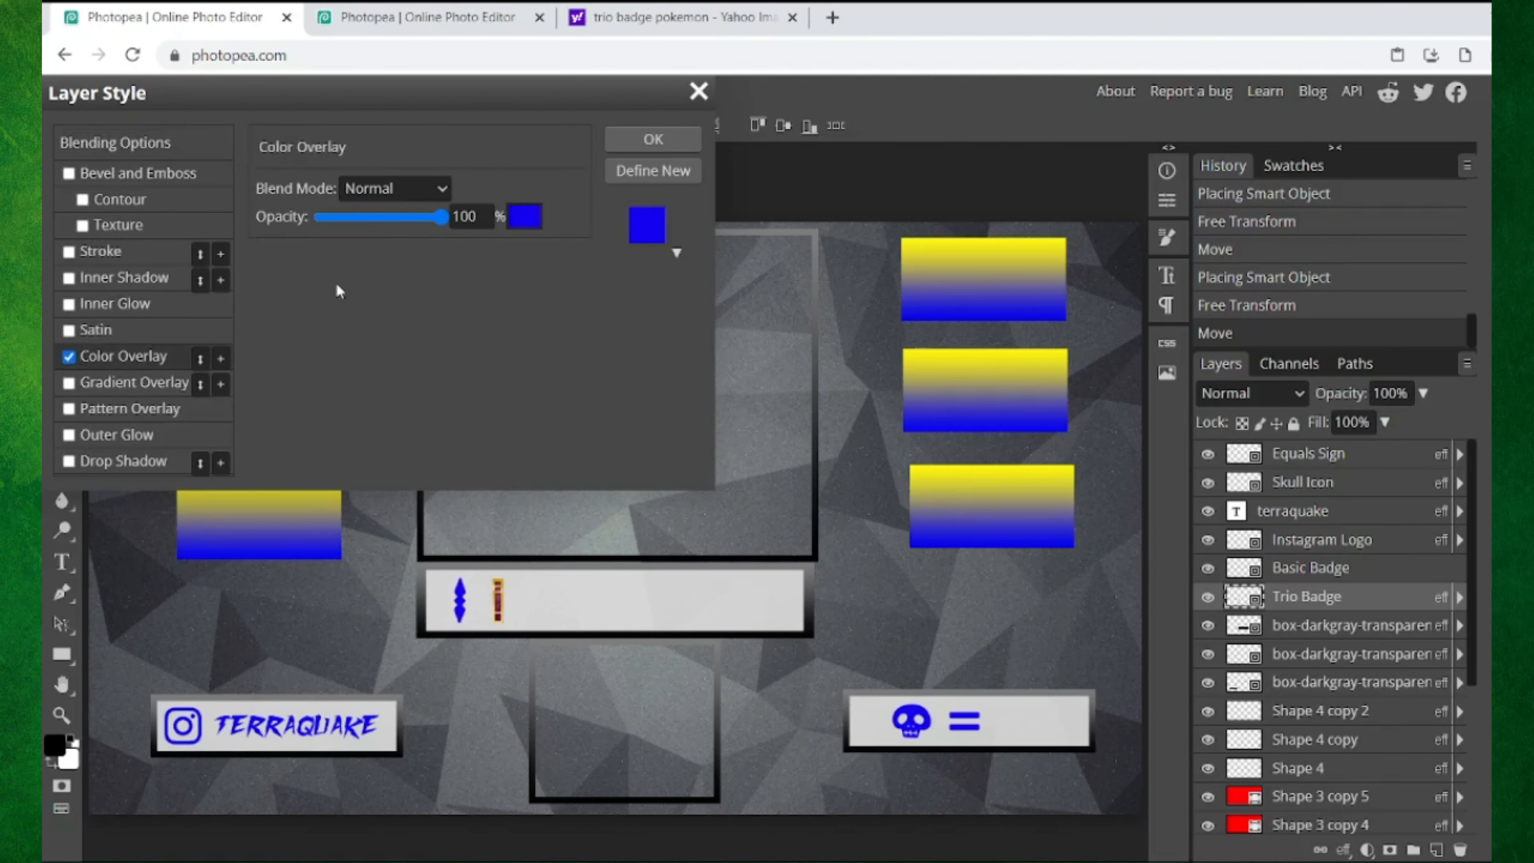
click(520, 223)
click(507, 503)
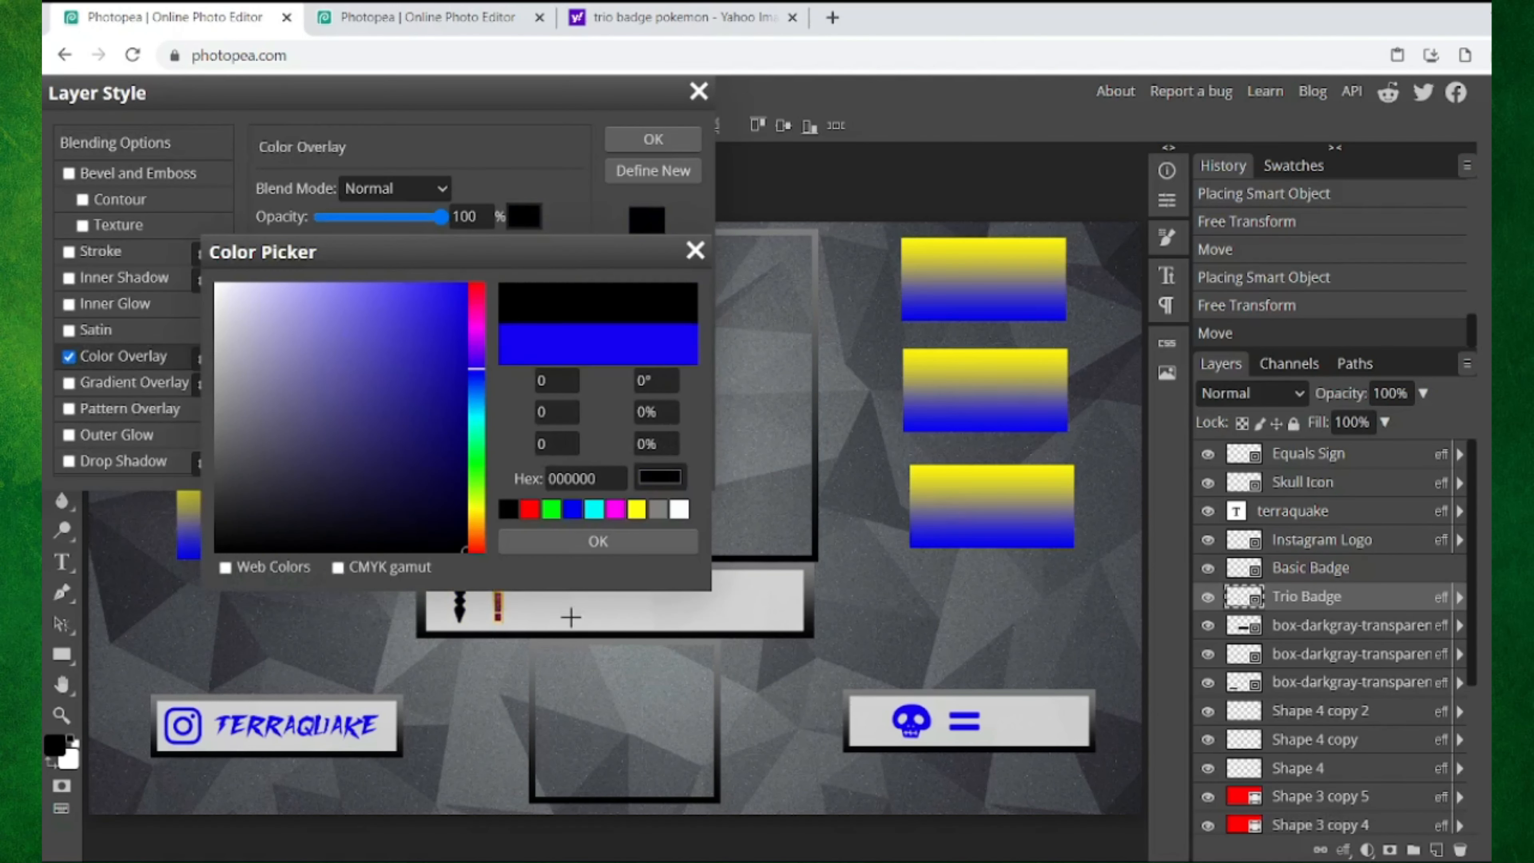
click(579, 542)
click(652, 139)
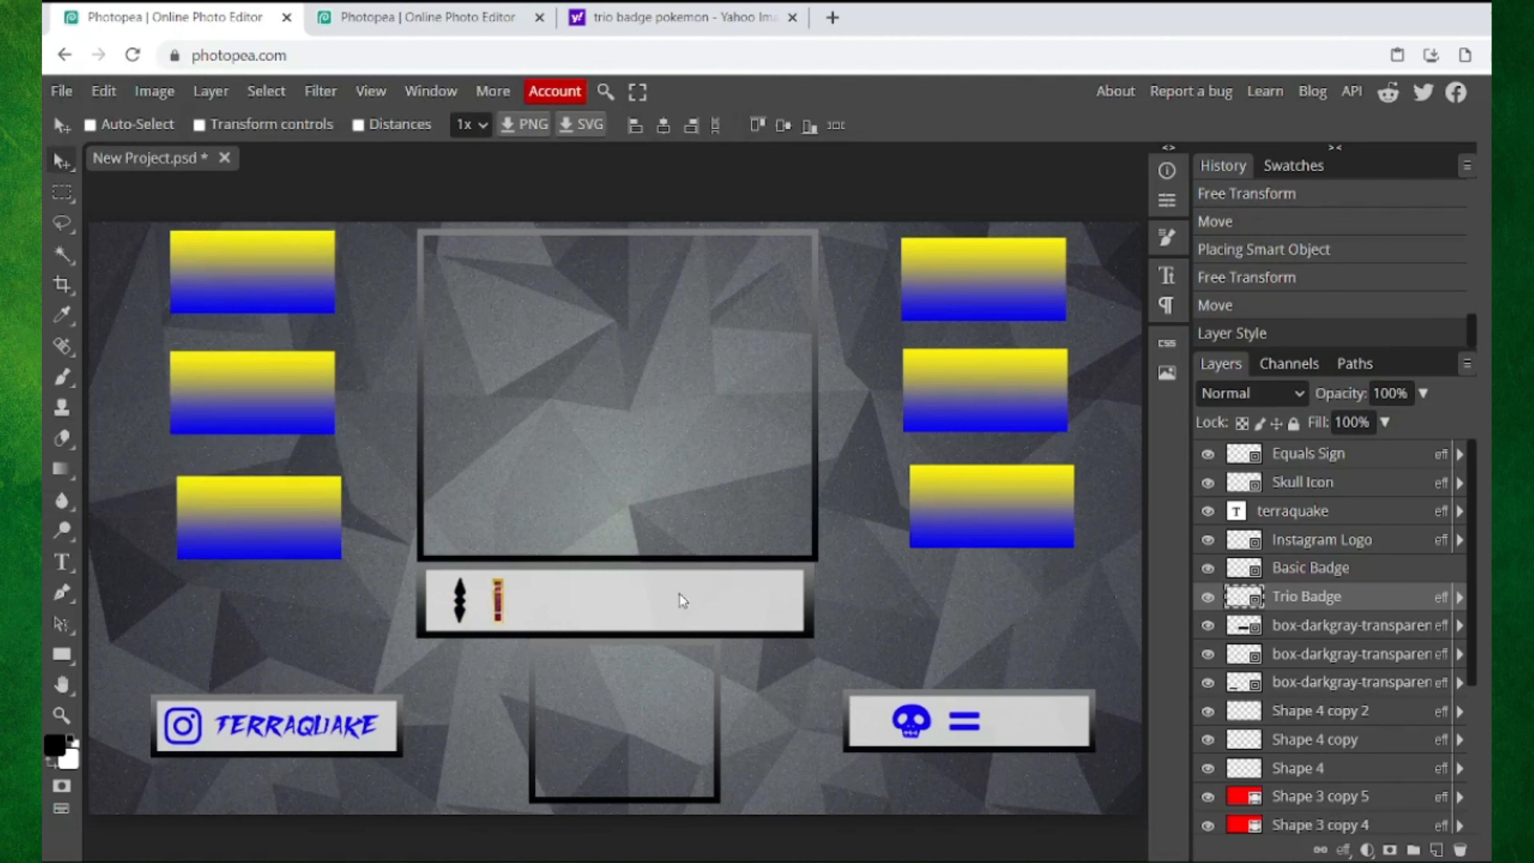
Step: Add the same black Color Overlay to the Basic Badge
double_click(1391, 569)
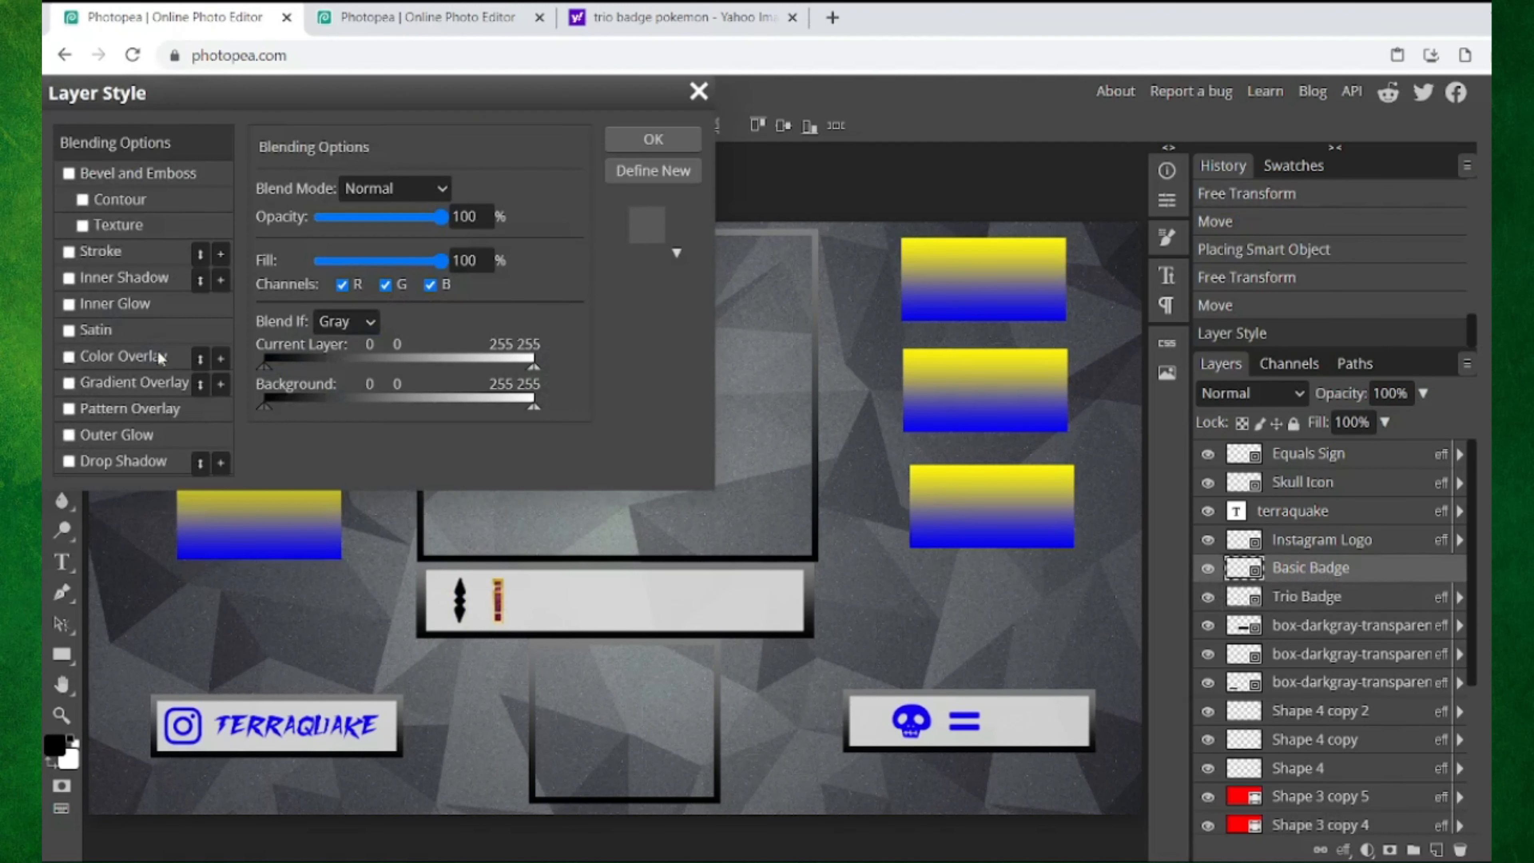
click(121, 356)
click(639, 140)
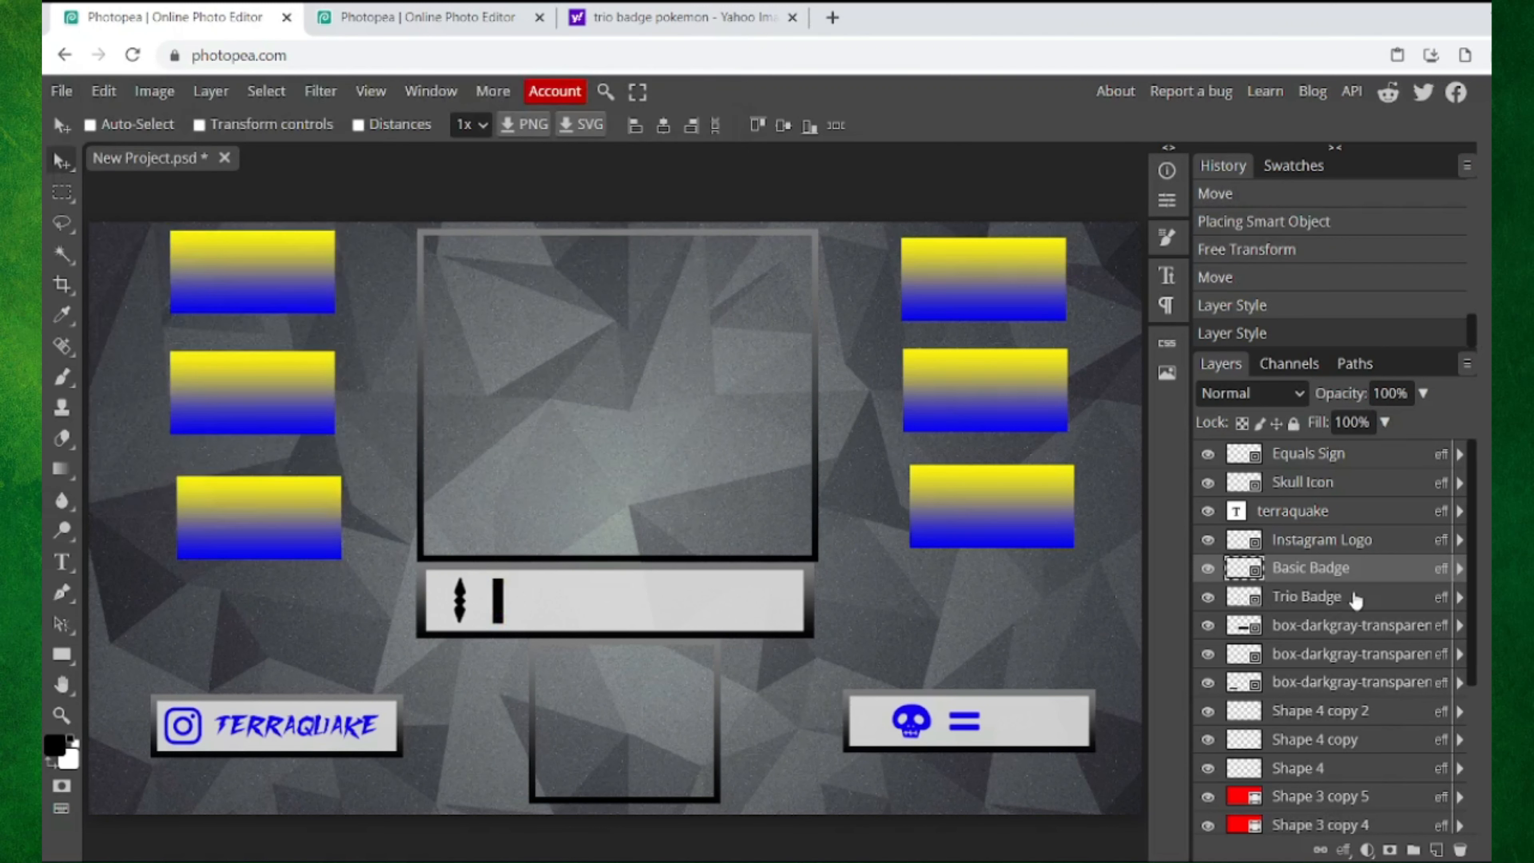
Step: Turn off the Trio Badge's Color Overlay and compare the badge row with the reference layout
double_click(1371, 596)
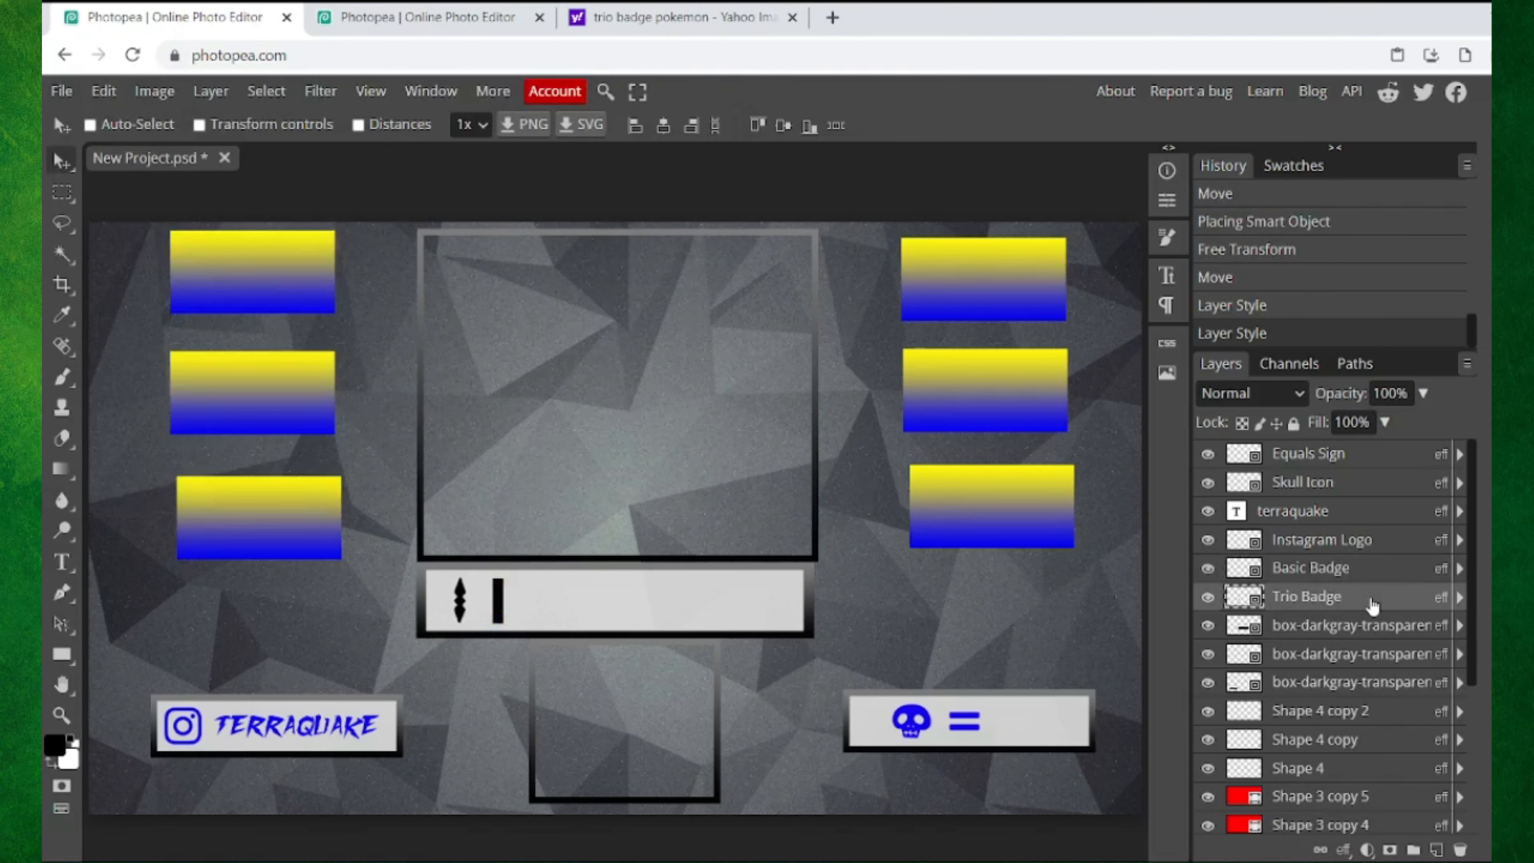
click(69, 356)
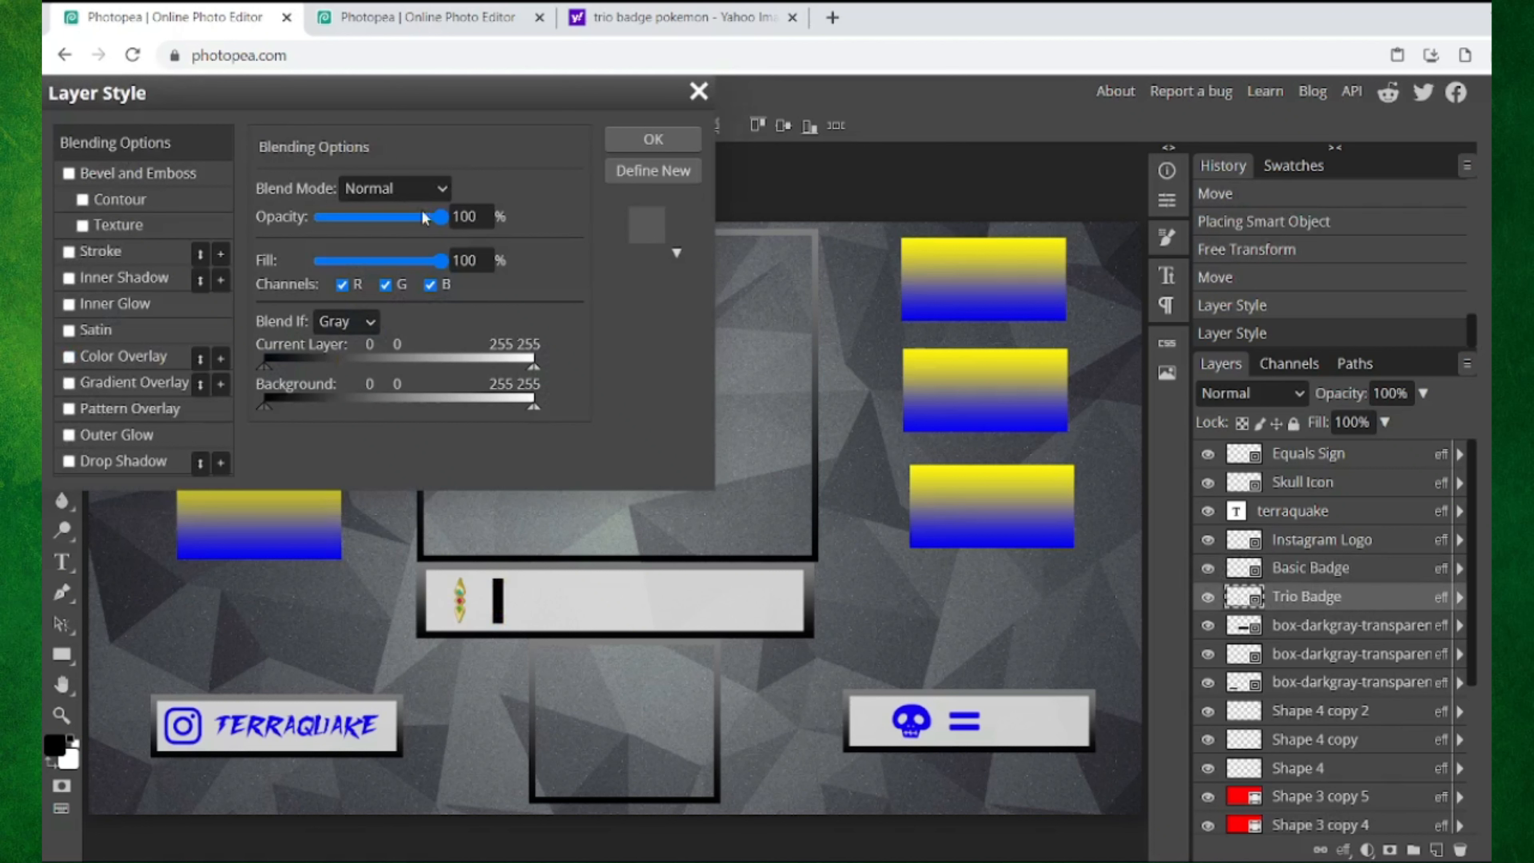
click(638, 144)
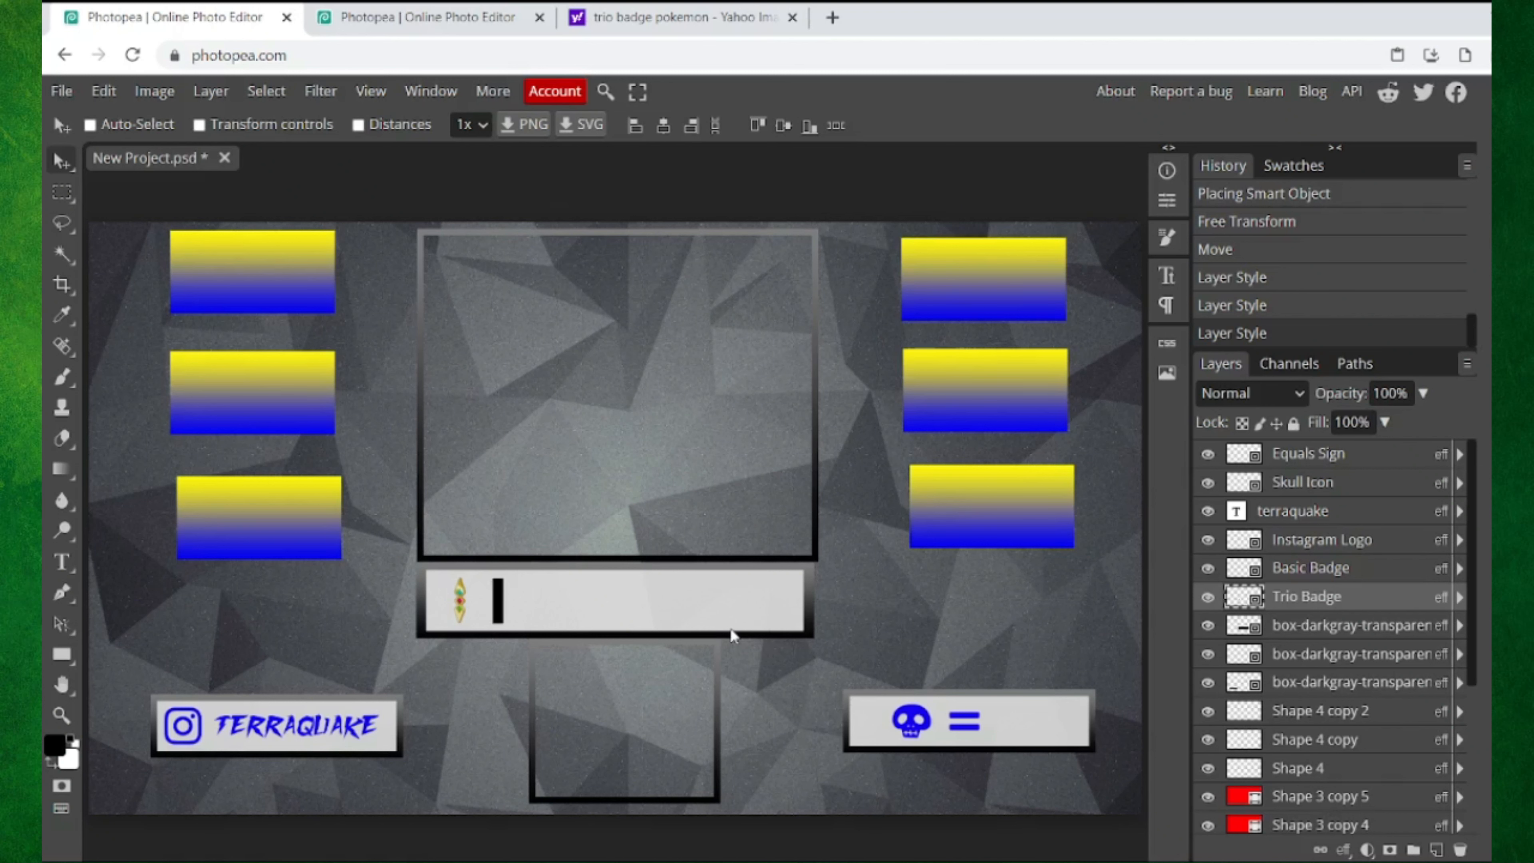
key(ctrl+Tab)
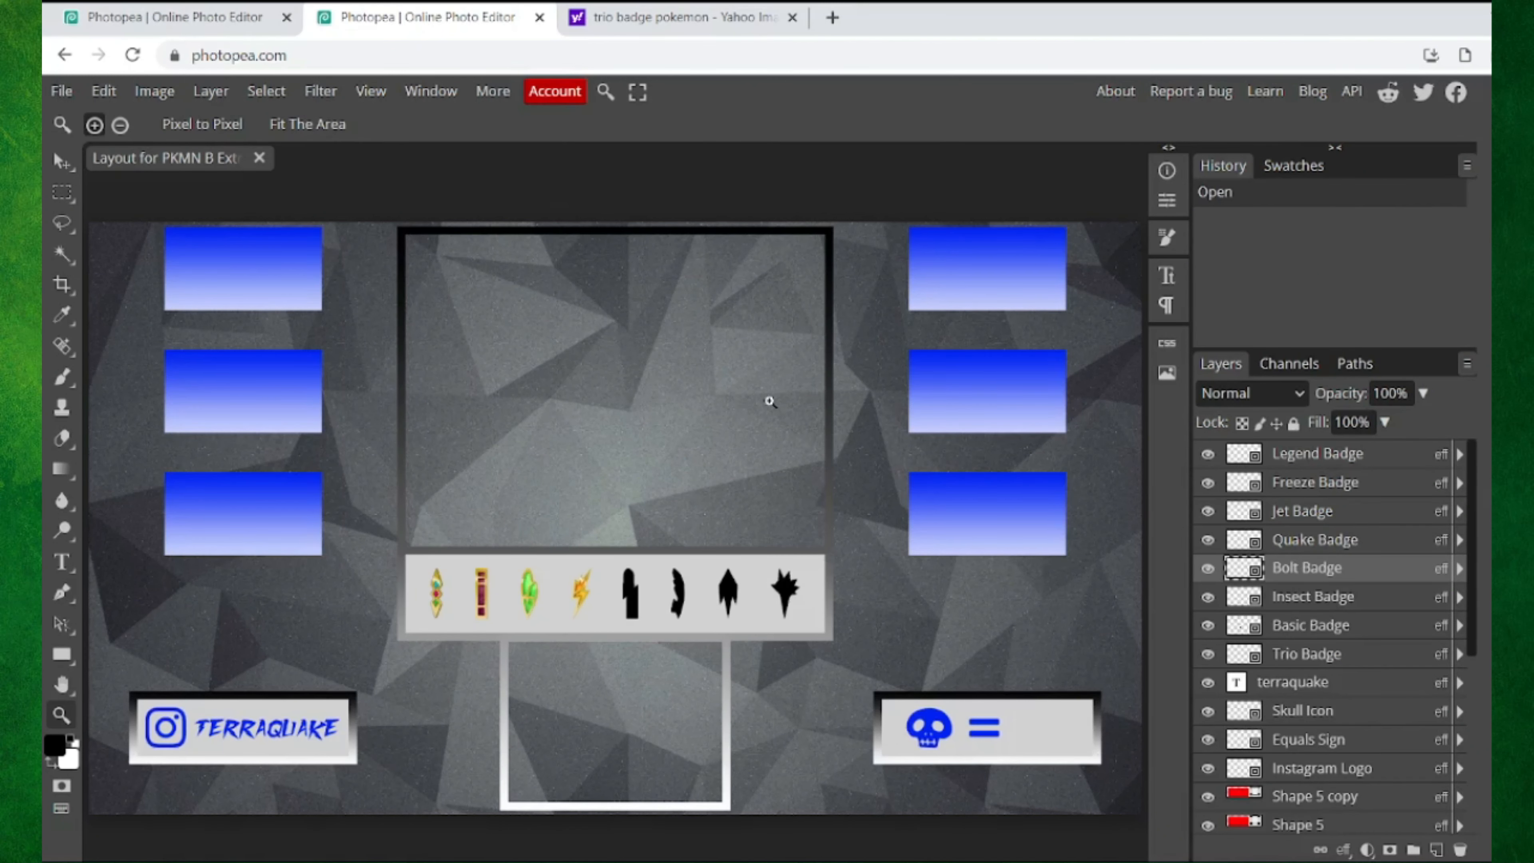
Step: Compare the New Project overlay with the finished reference layout and return to the project
key(ctrl+shift+Tab)
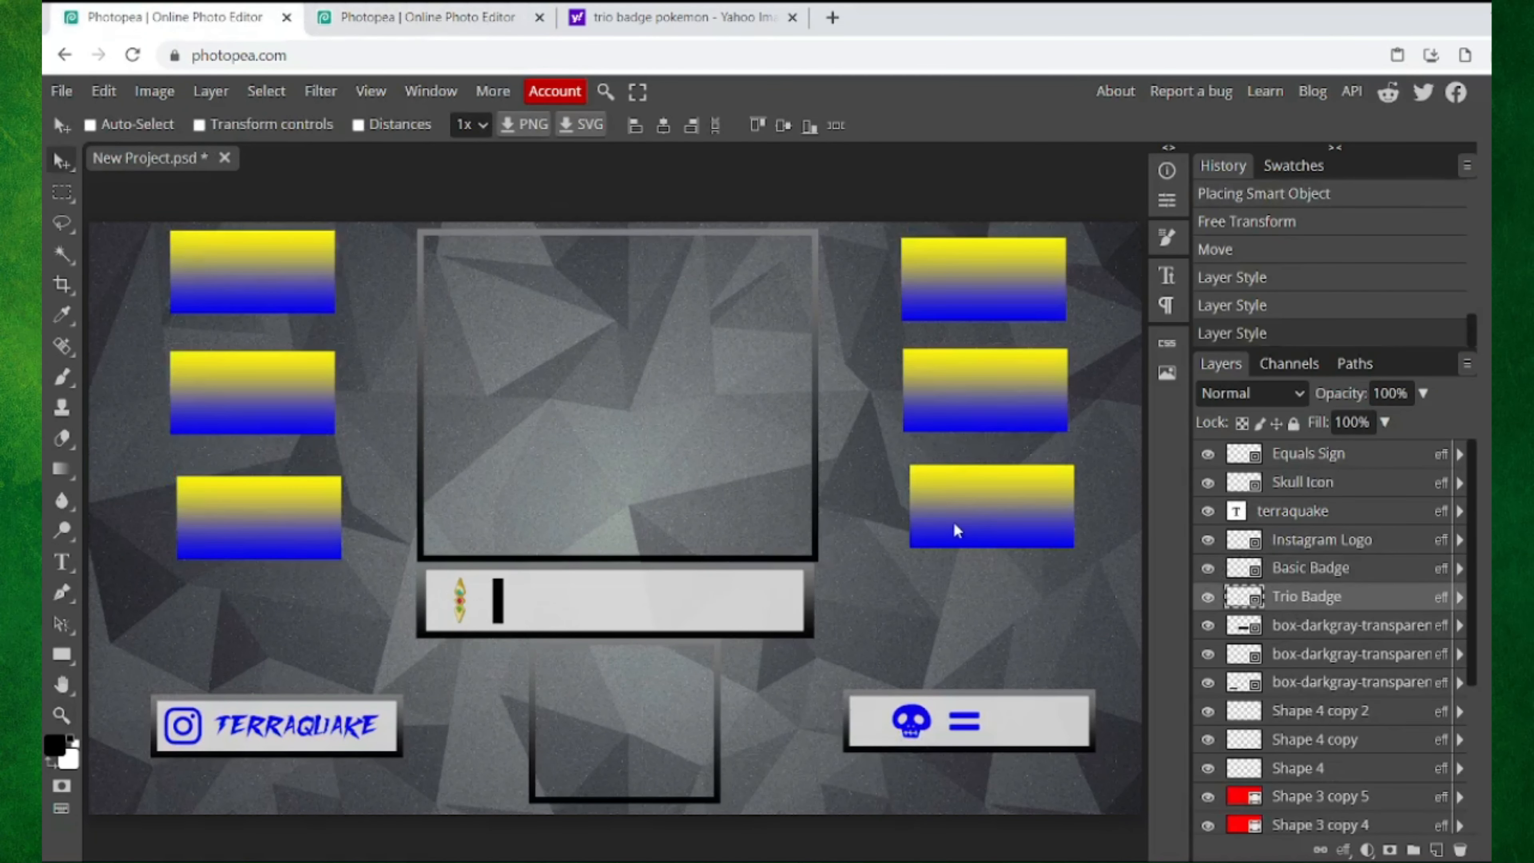
click(444, 15)
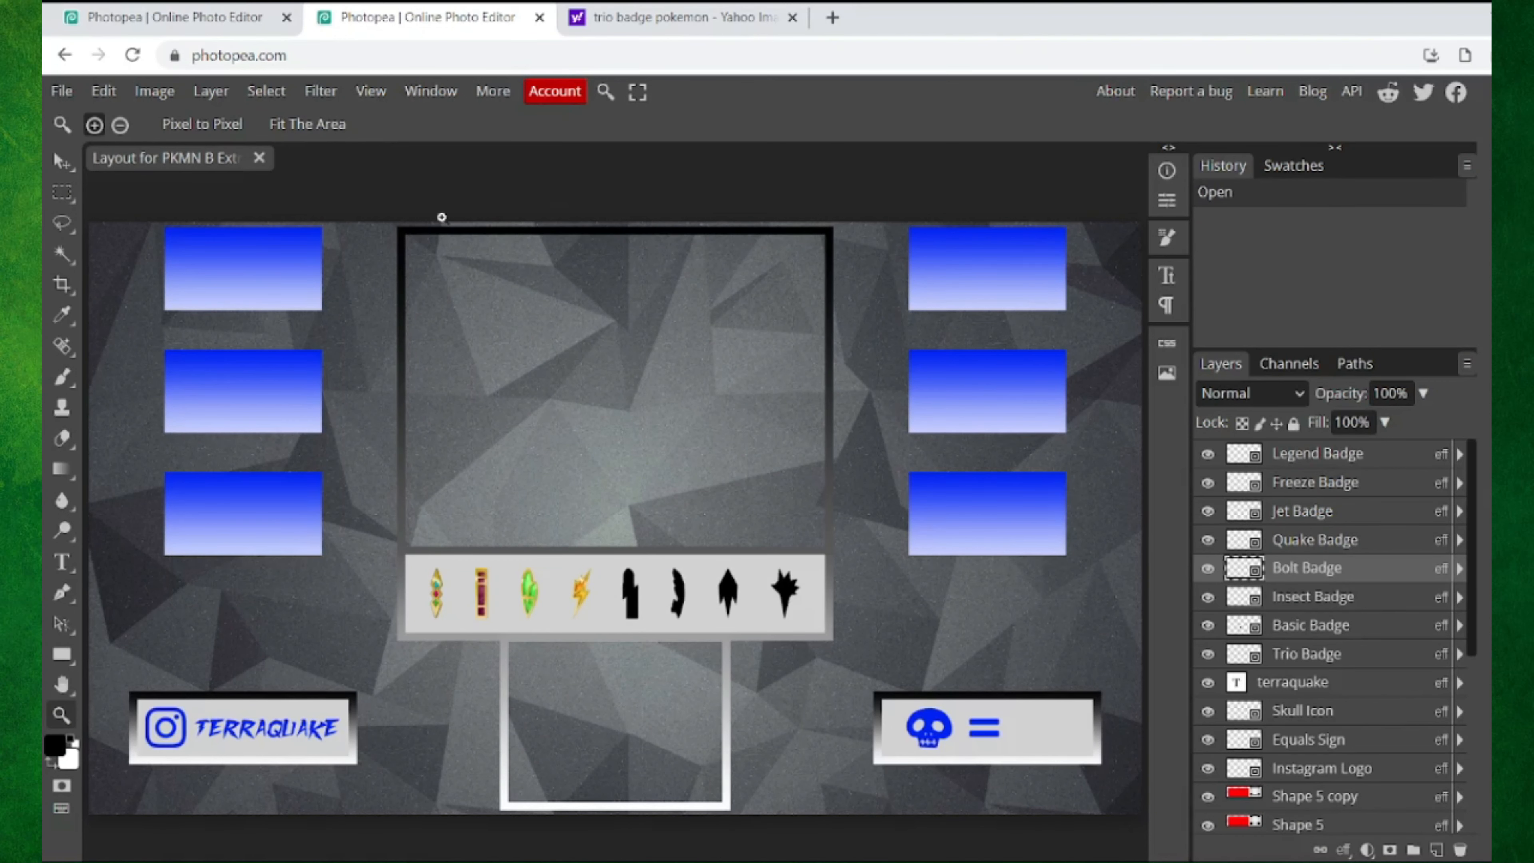
click(190, 15)
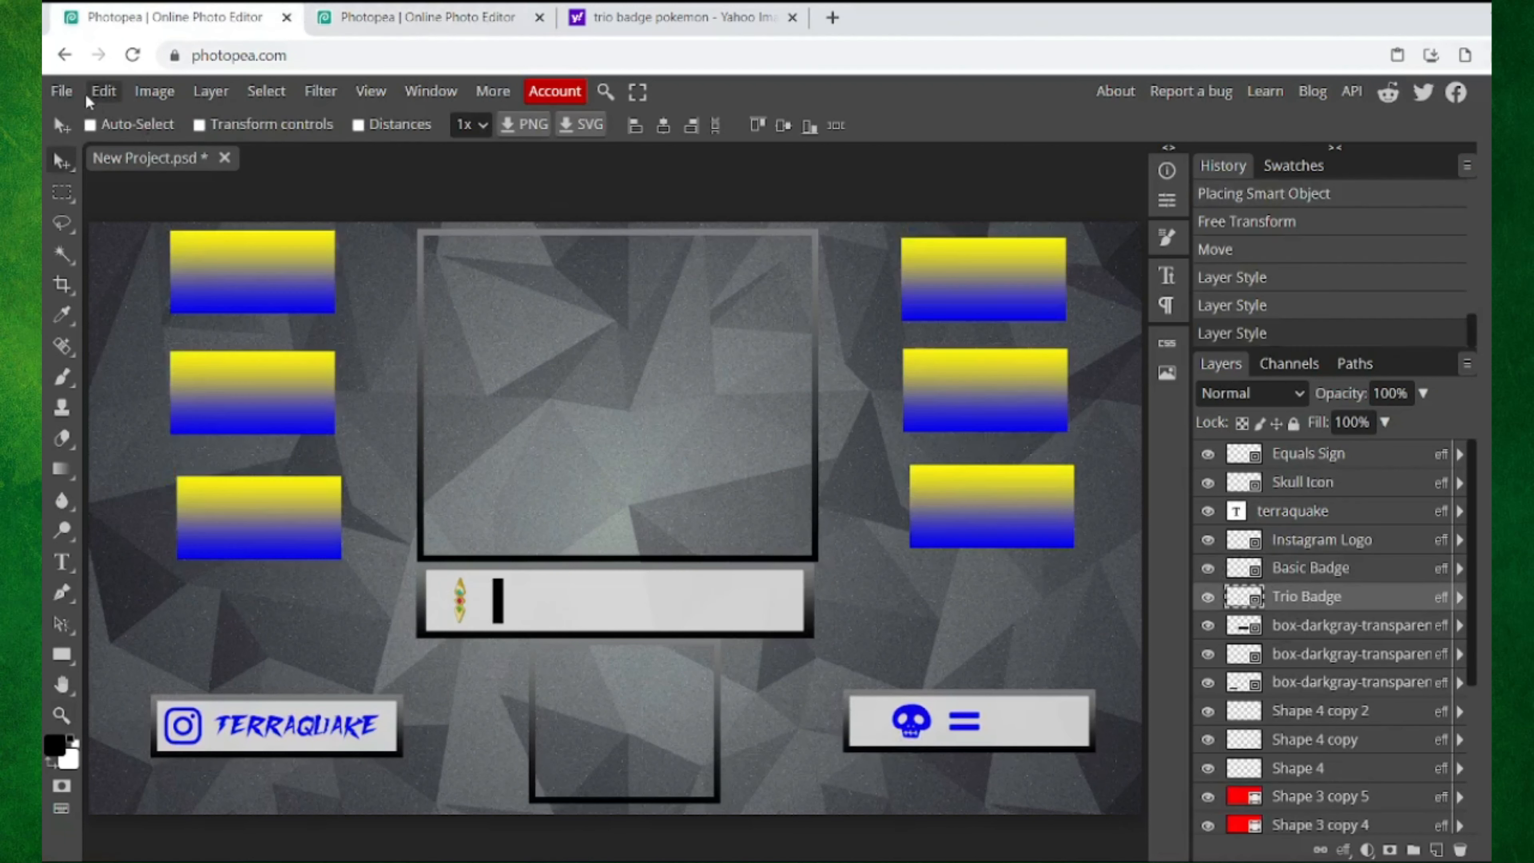
Step: Review the PNG export settings for the overlay project and close them without saving
click(55, 97)
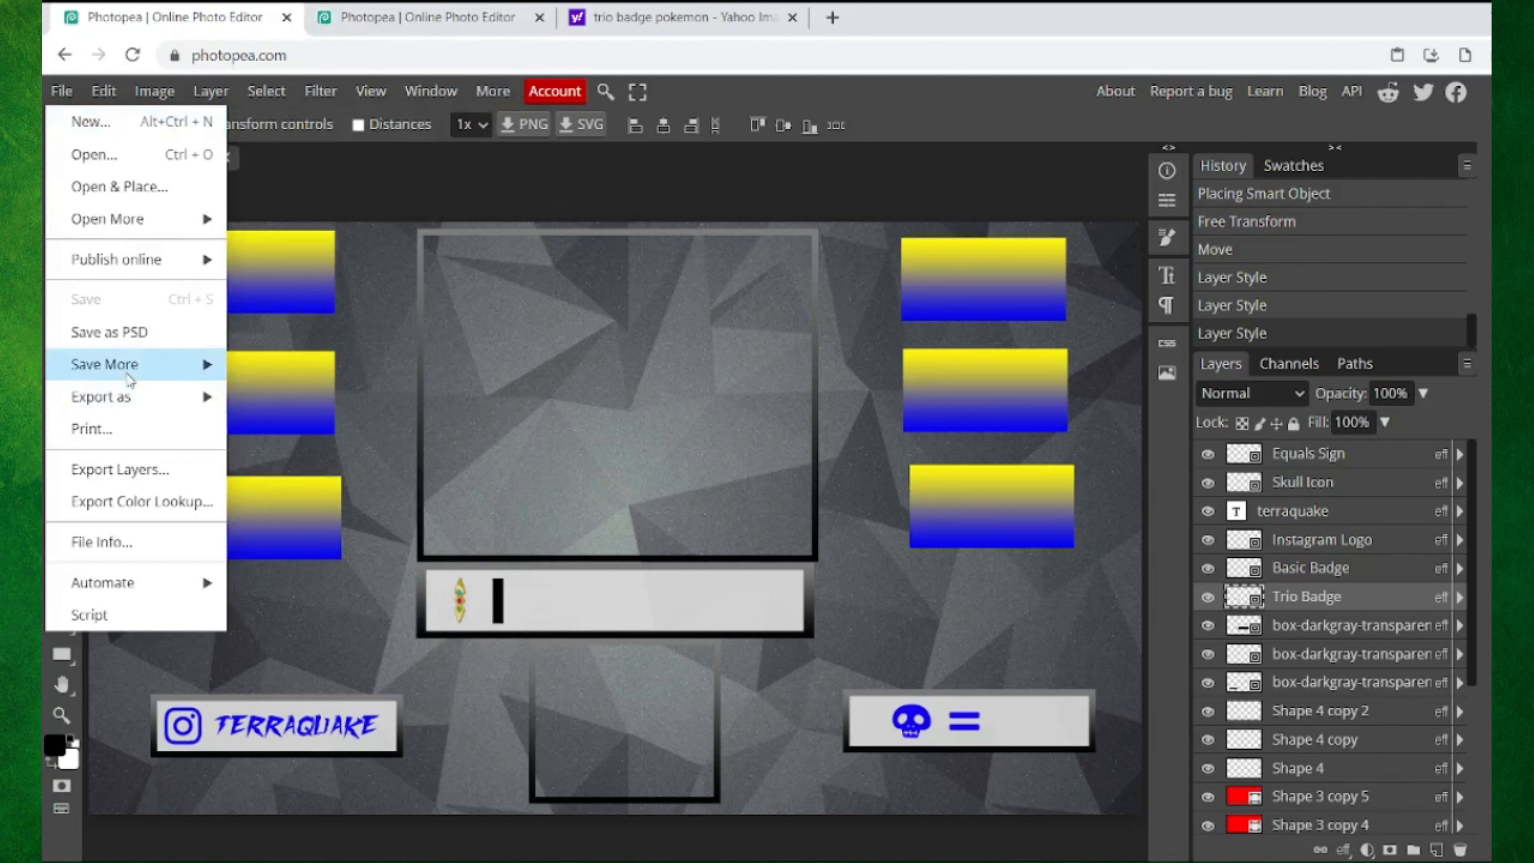
mouse_move(134, 397)
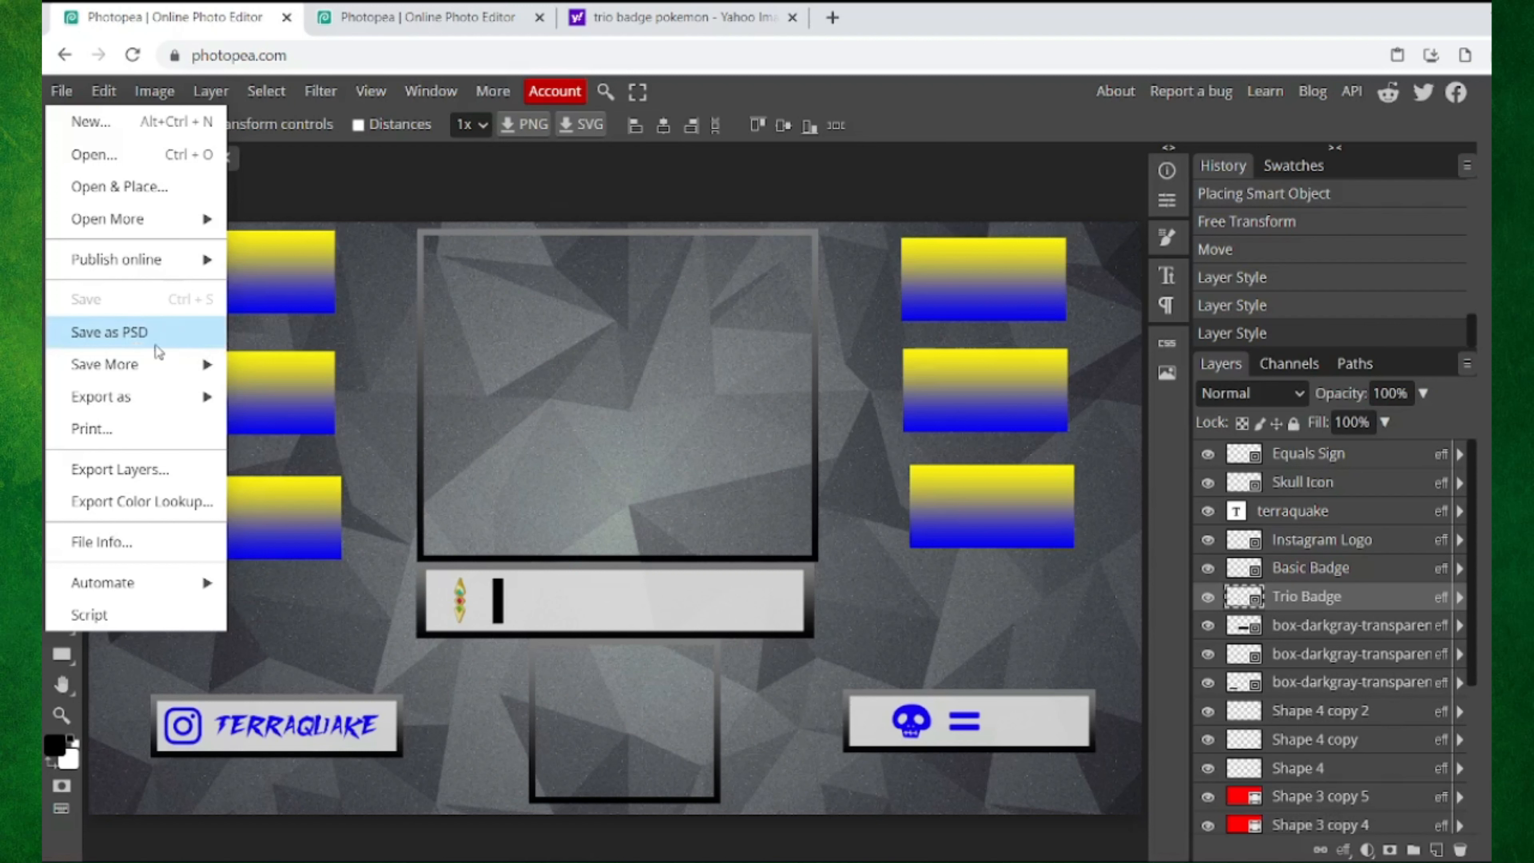
mouse_move(155, 396)
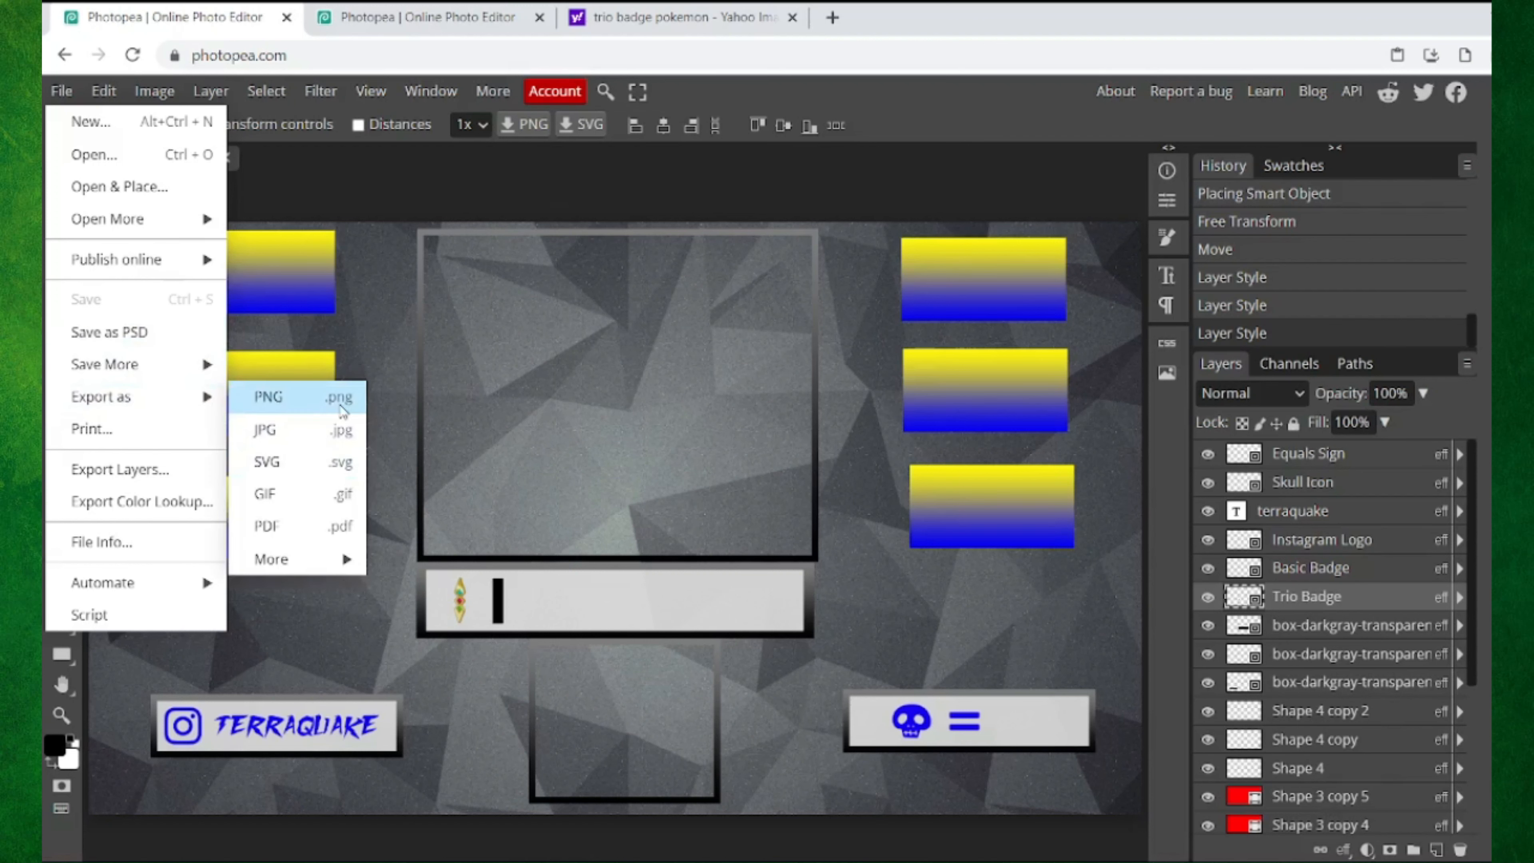
click(316, 401)
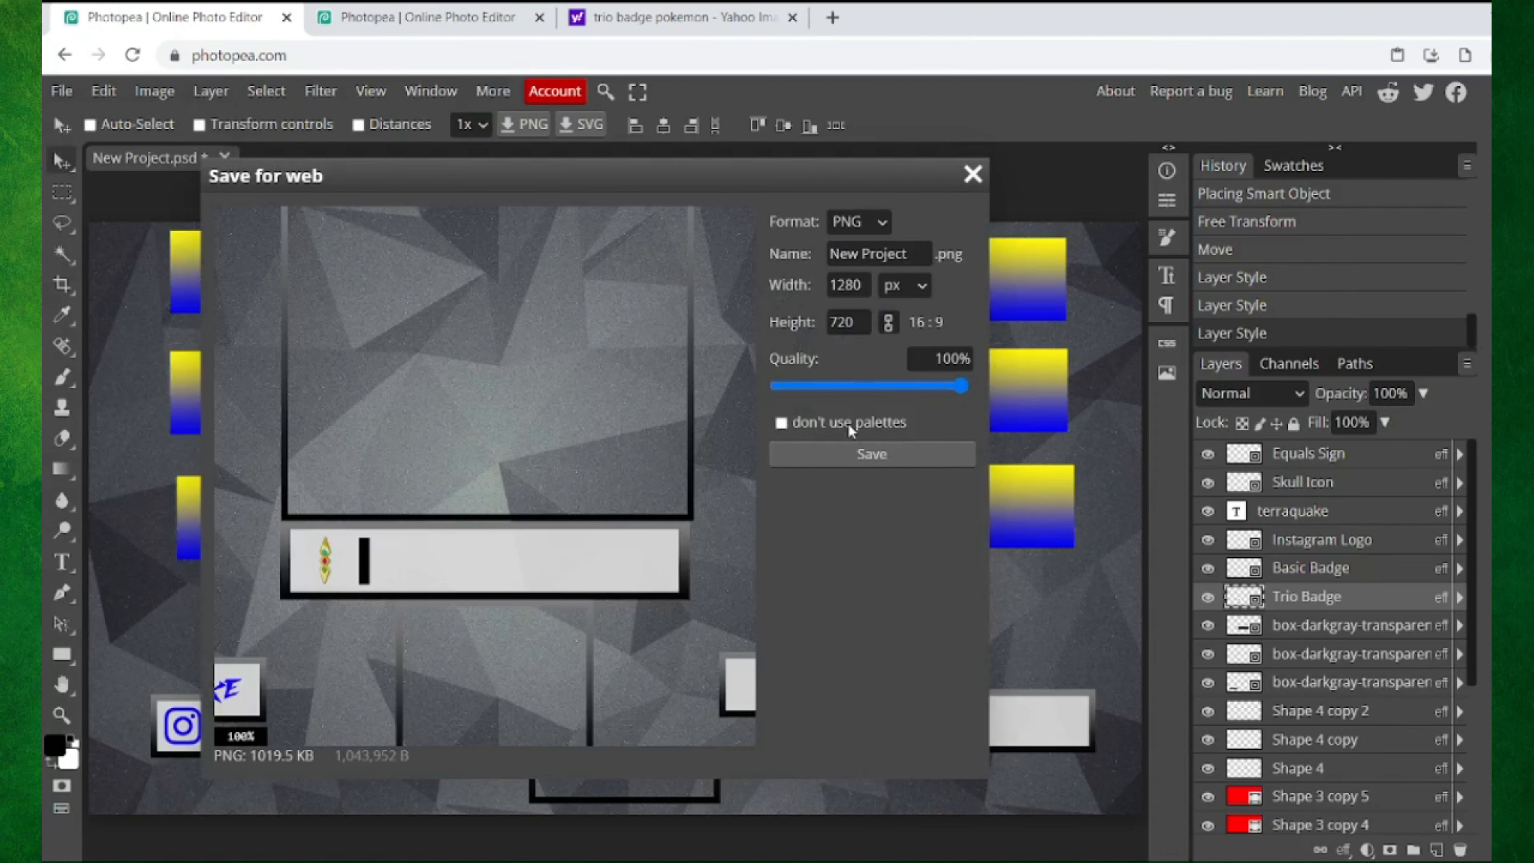
click(972, 175)
key(z)
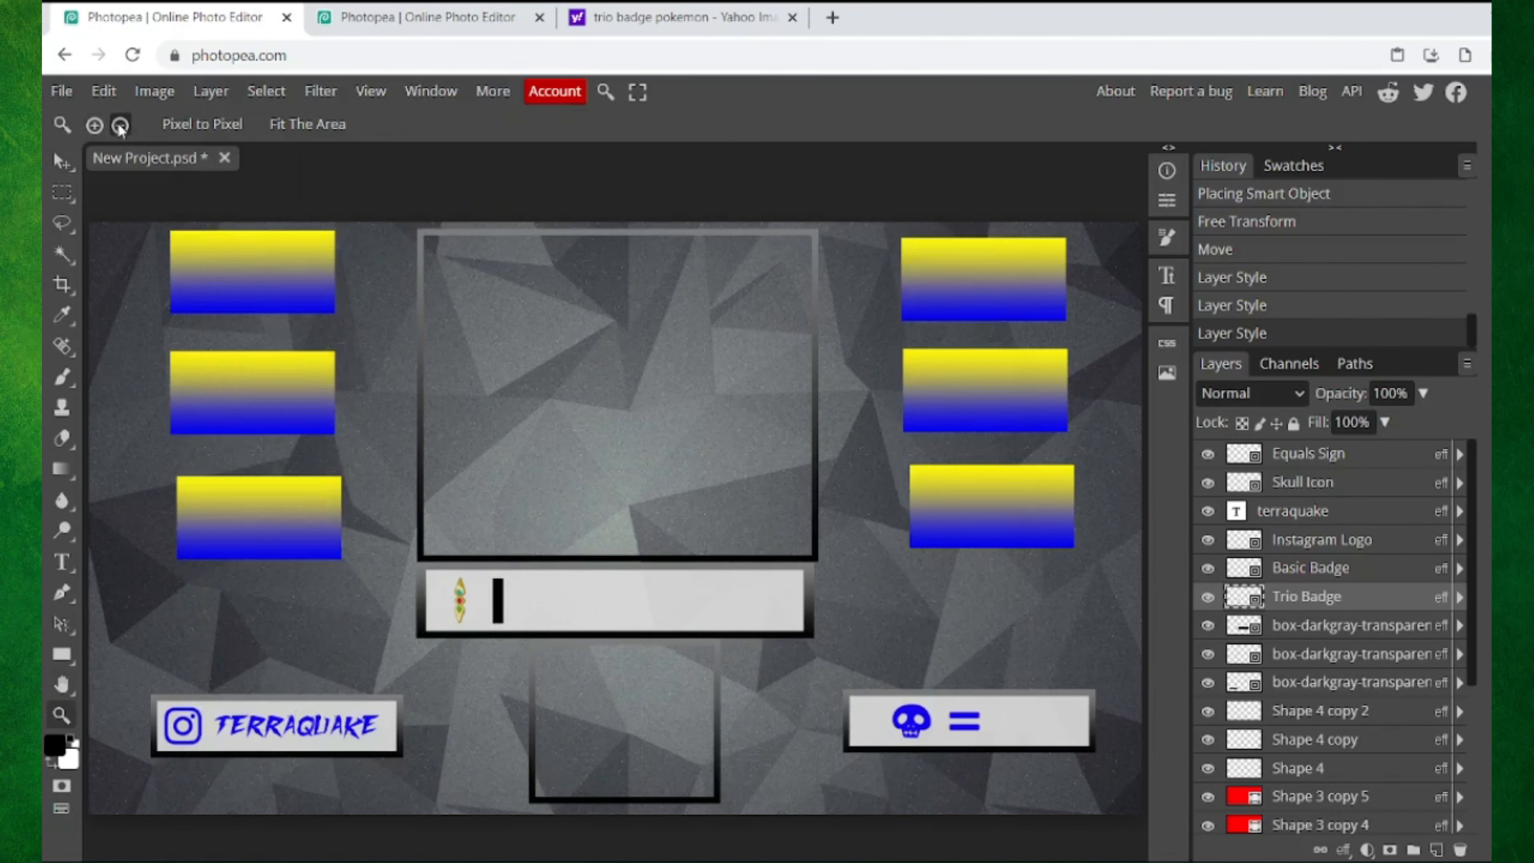
alt+click(600, 415)
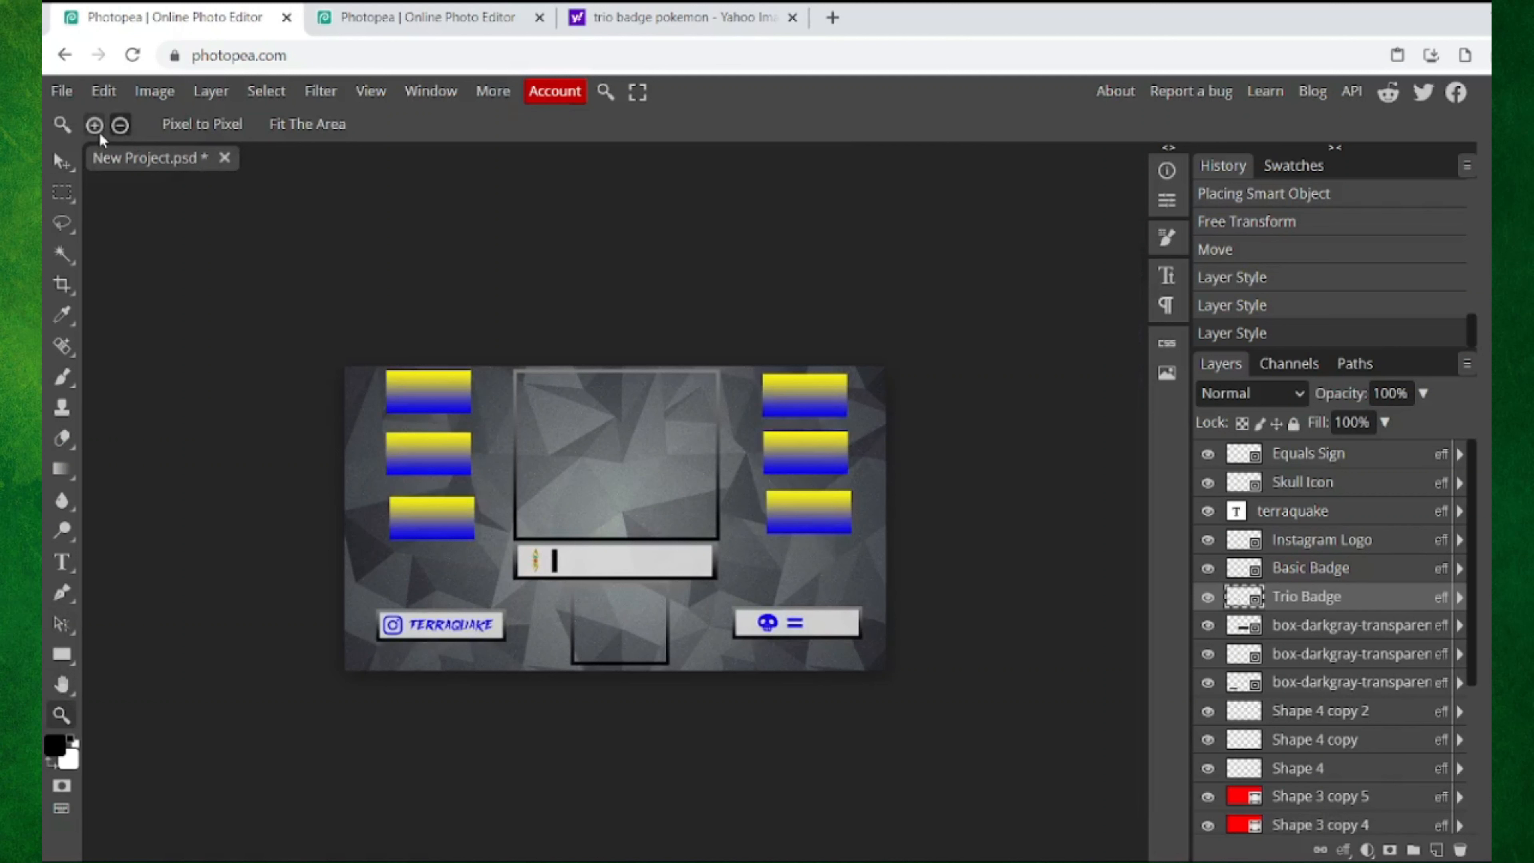
click(594, 446)
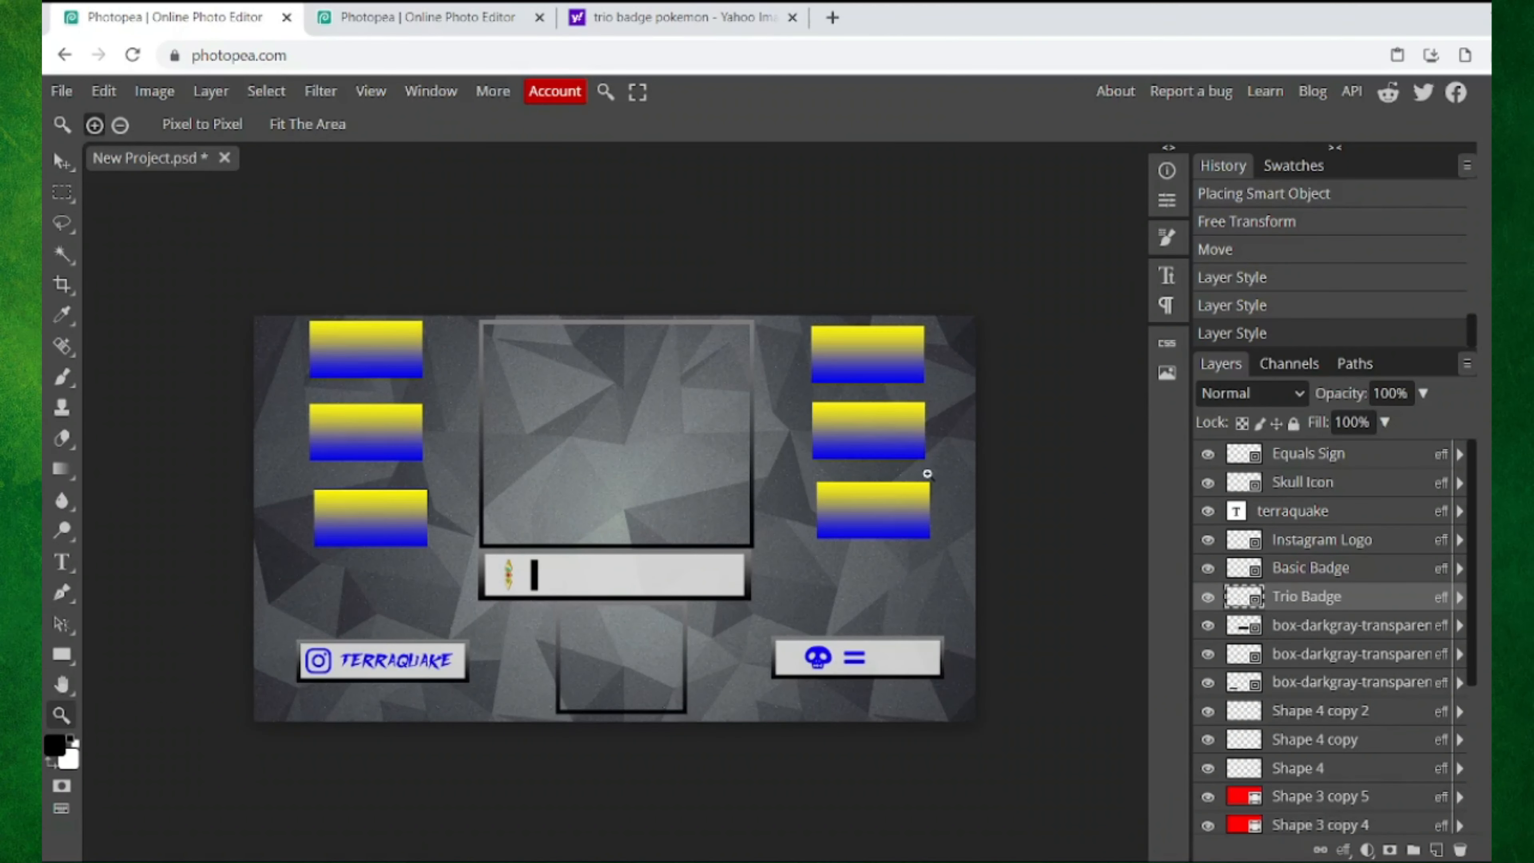